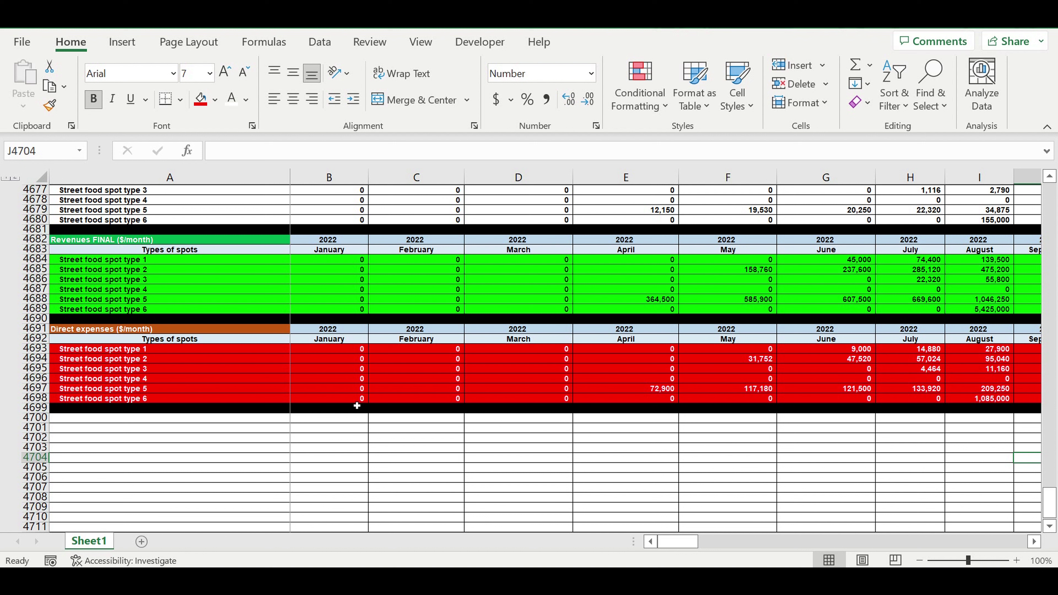
{"action": "left_click", "coordinate": [249, 417]}
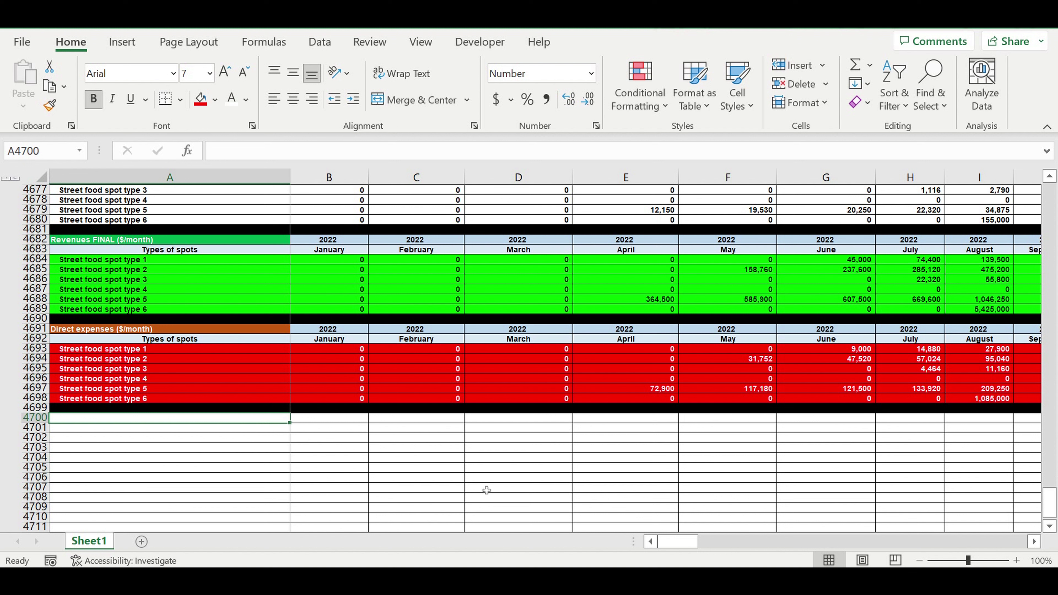
{"action": "left_click", "coordinate": [101, 350]}
{"action": "left_click_drag", "start_coordinate": [101, 375], "coordinate": [189, 400]}
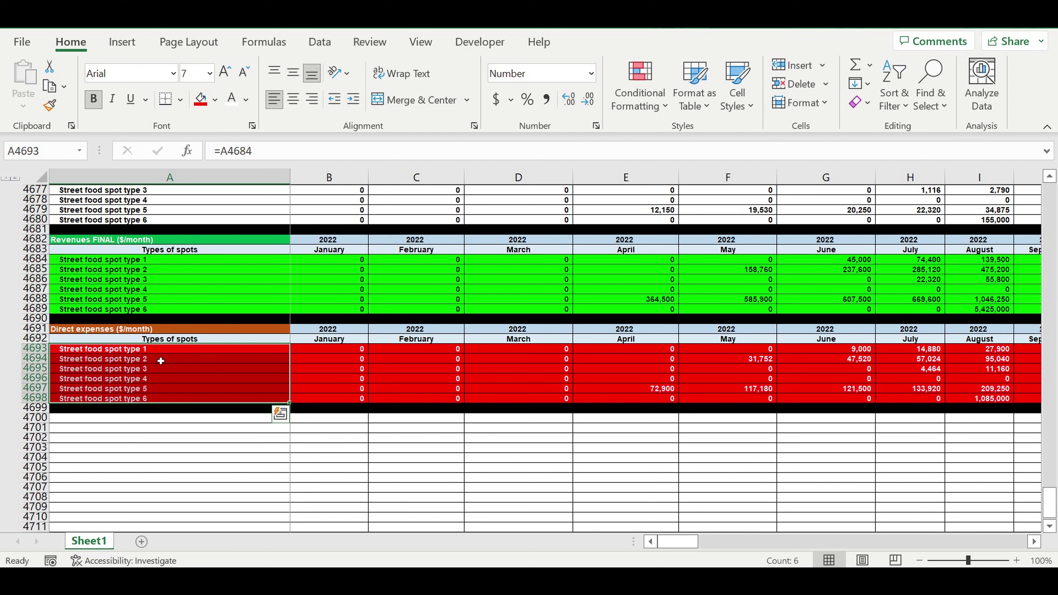
{"action": "left_click", "coordinate": [141, 352]}
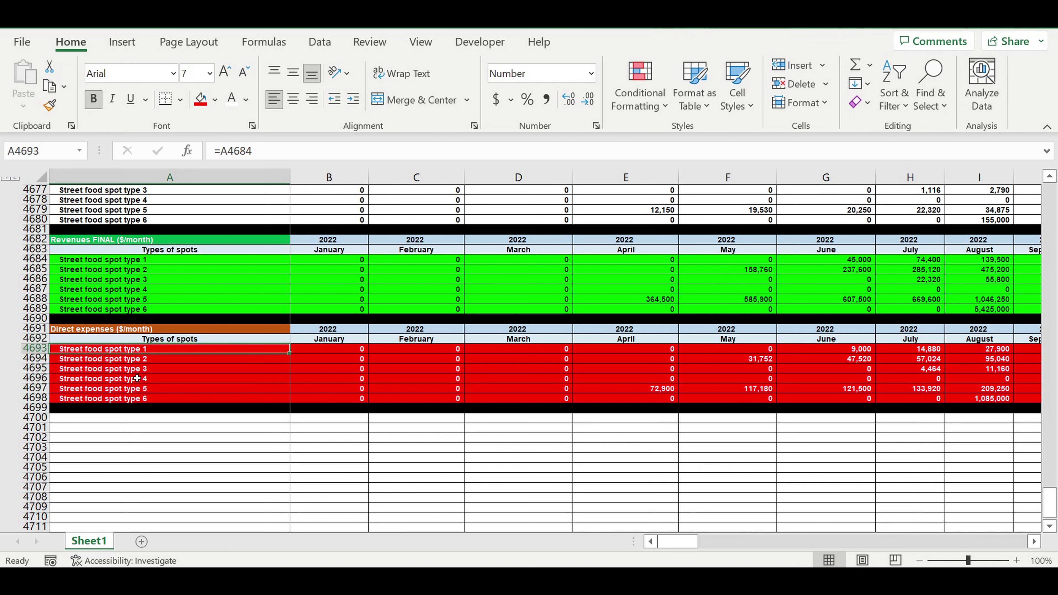
{"action": "left_click", "coordinate": [139, 358]}
{"action": "left_click", "coordinate": [138, 369]}
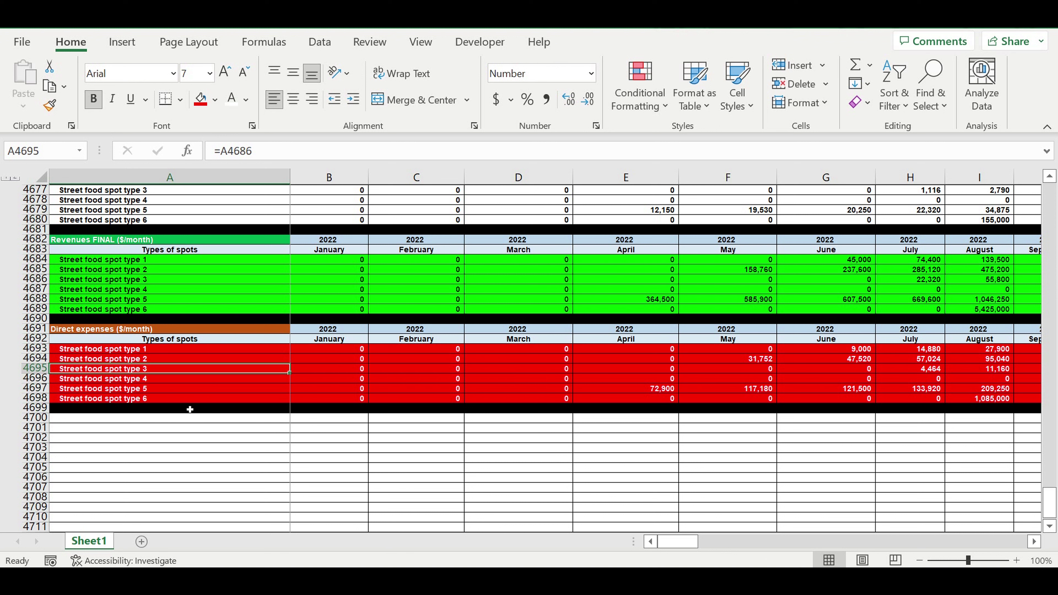
{"action": "left_click", "coordinate": [190, 411]}
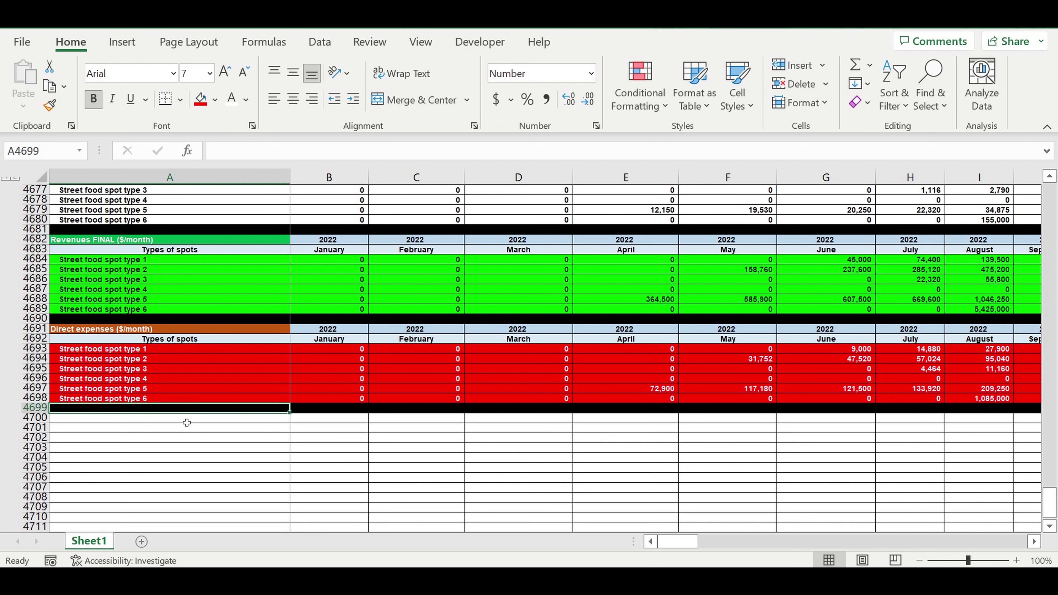
- Enter the heading Salaries in A4700 and format it with a purple fill and white text
{"action": "left_click", "coordinate": [180, 420]}
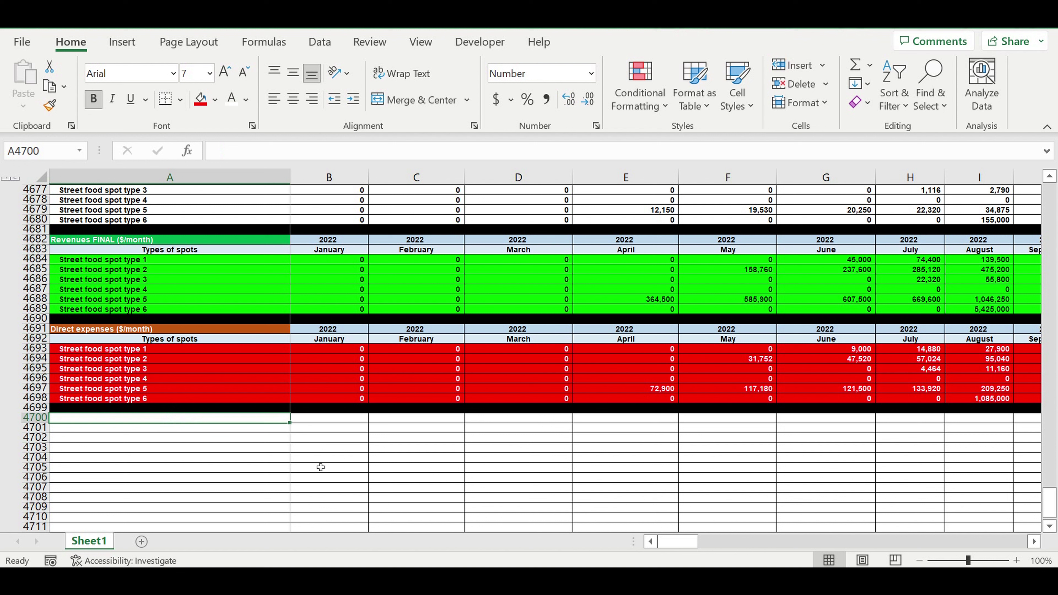
{"action": "type", "text": "Sa"}
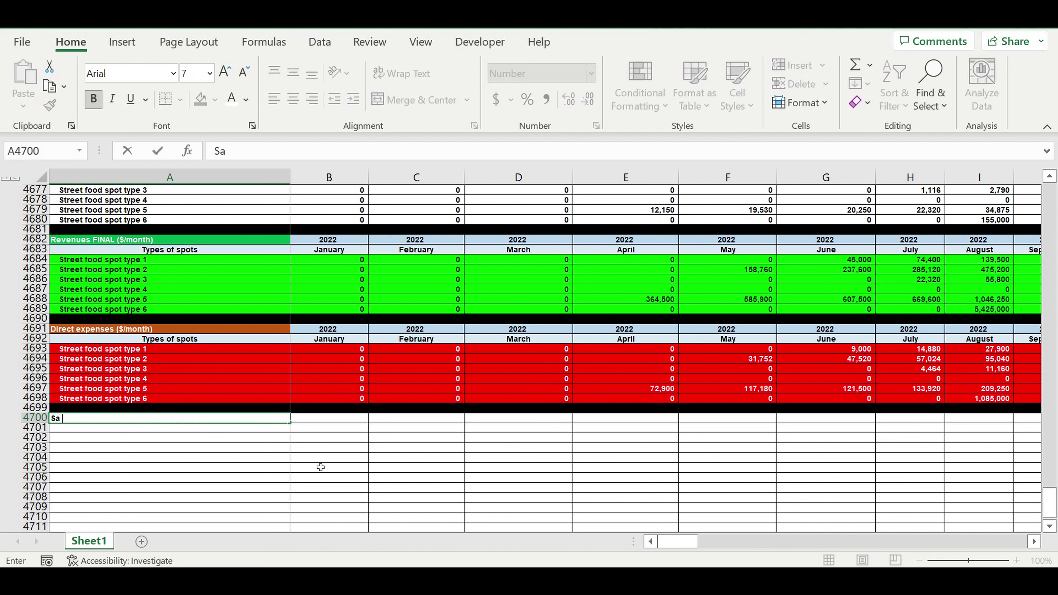
{"action": "type", "text": "laries"}
{"action": "key", "text": "Return"}
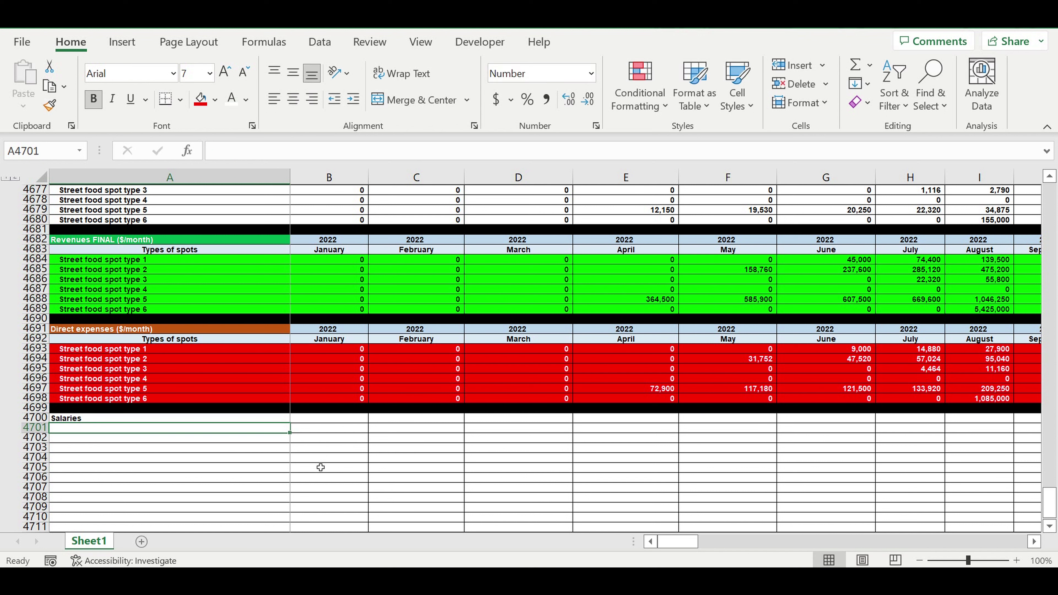
{"action": "left_click", "coordinate": [162, 451]}
{"action": "left_click", "coordinate": [111, 418]}
{"action": "left_click", "coordinate": [216, 100]}
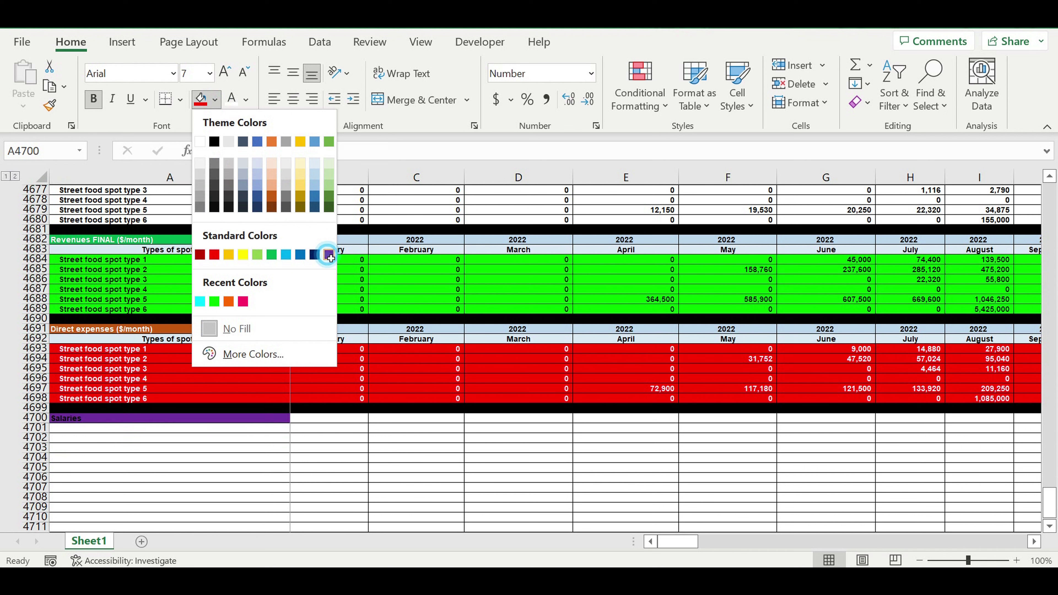
{"action": "left_click", "coordinate": [328, 255]}
{"action": "left_click", "coordinate": [231, 100]}
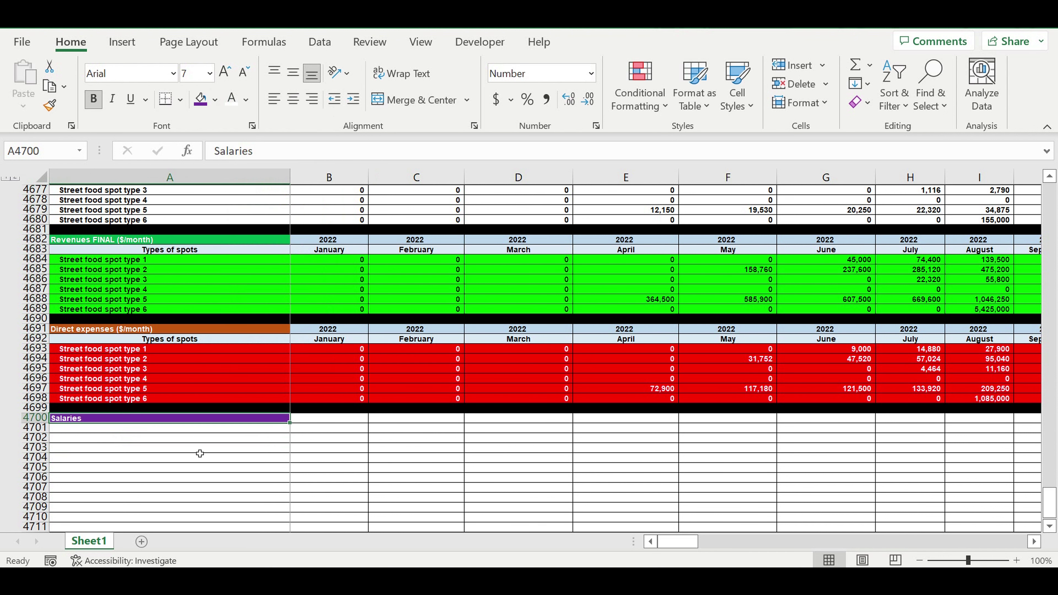
- Enter the column headers Position in A4701 and Salary ($/month) in B4701
{"action": "left_click", "coordinate": [206, 427]}
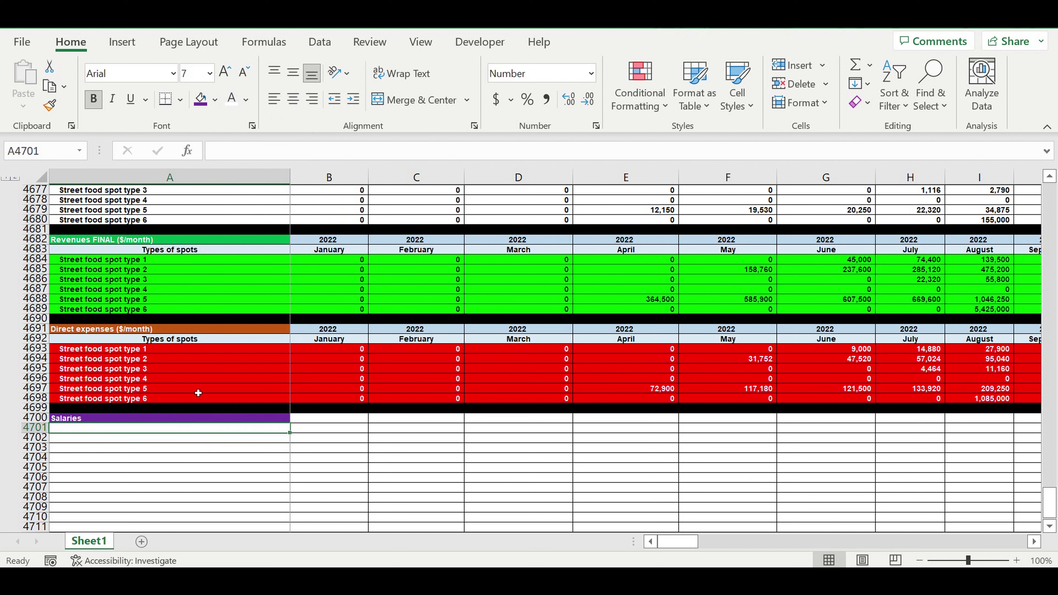
{"action": "type", "text": "Position"}
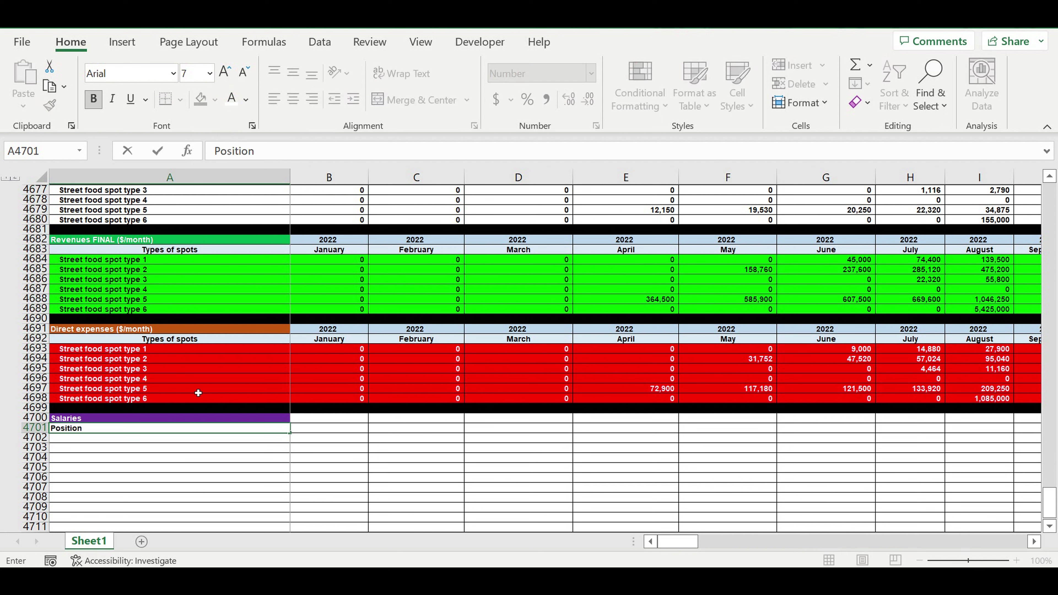
{"action": "key", "text": "Return"}
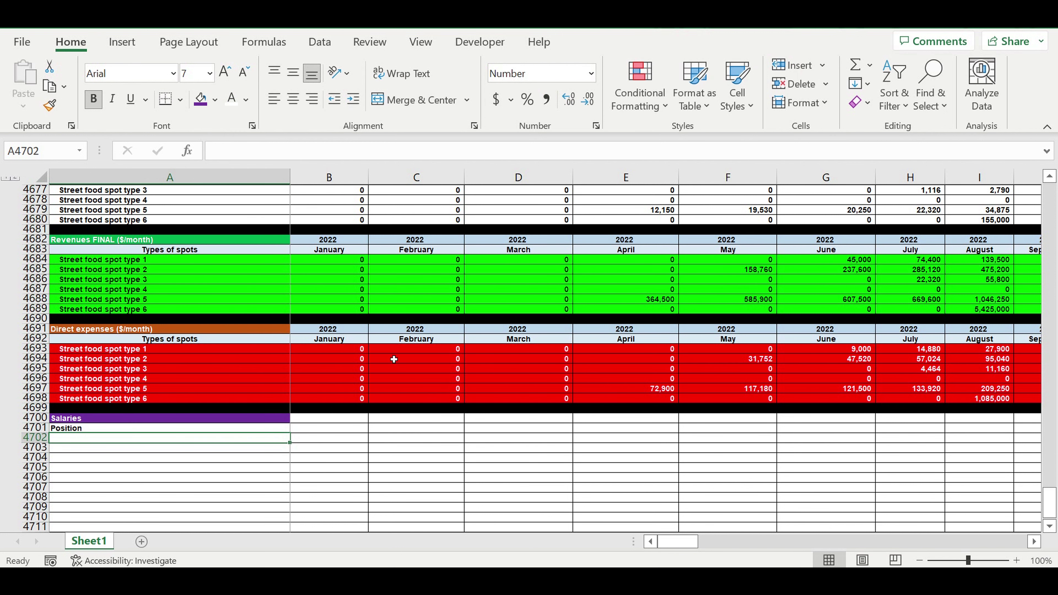
{"action": "left_click", "coordinate": [316, 428]}
{"action": "type", "text": "Salary ("}
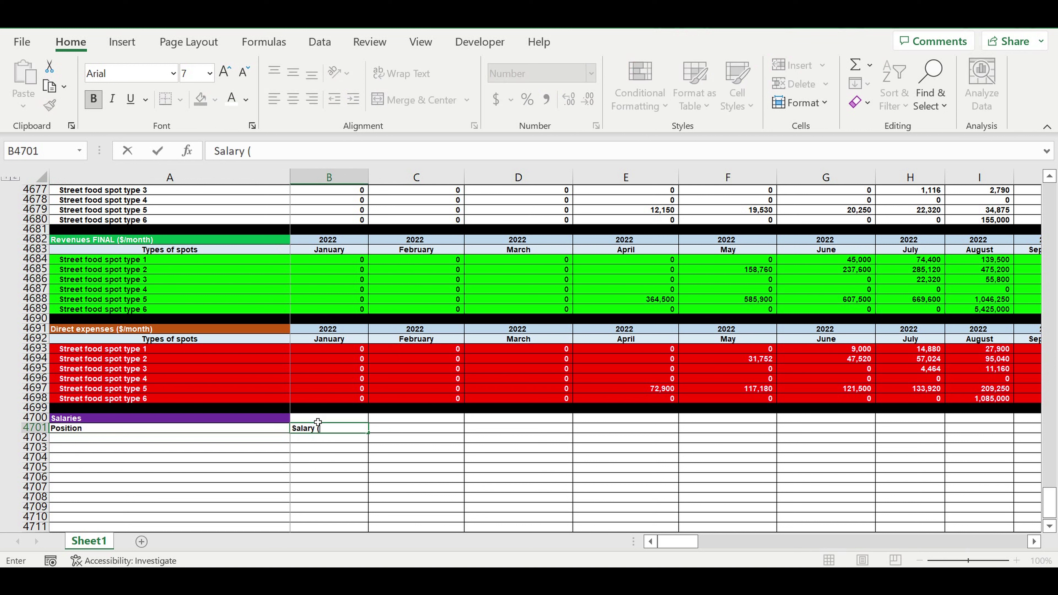
{"action": "type", "text": "$/month"}
{"action": "key", "text": "Return"}
{"action": "key", "text": "Up"}
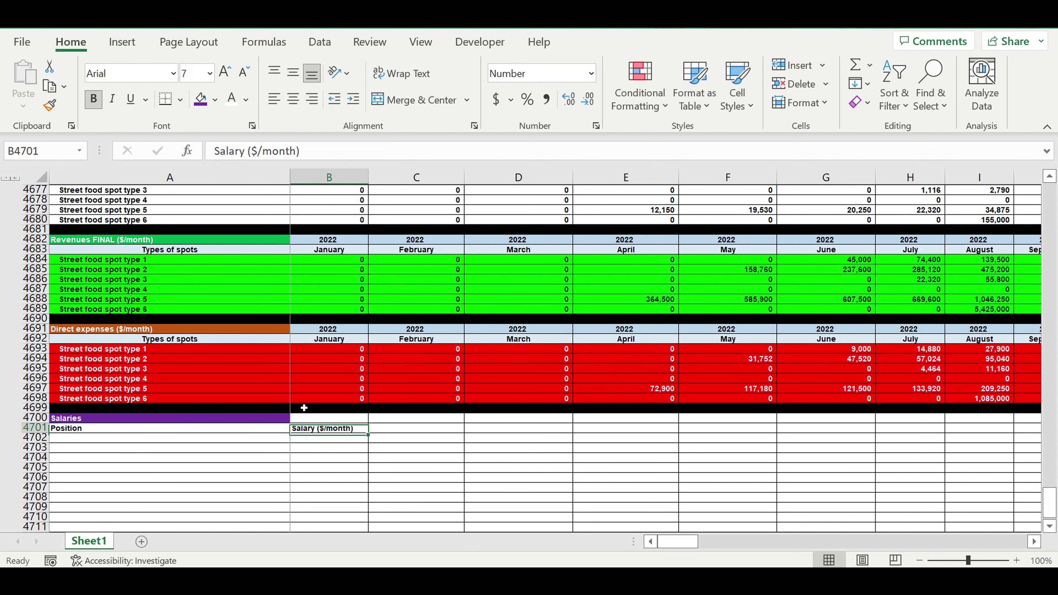
- Center the two header cells A4701:B4701 and give them a light blue fill
{"action": "left_click_drag", "start_coordinate": [277, 429], "coordinate": [299, 431]}
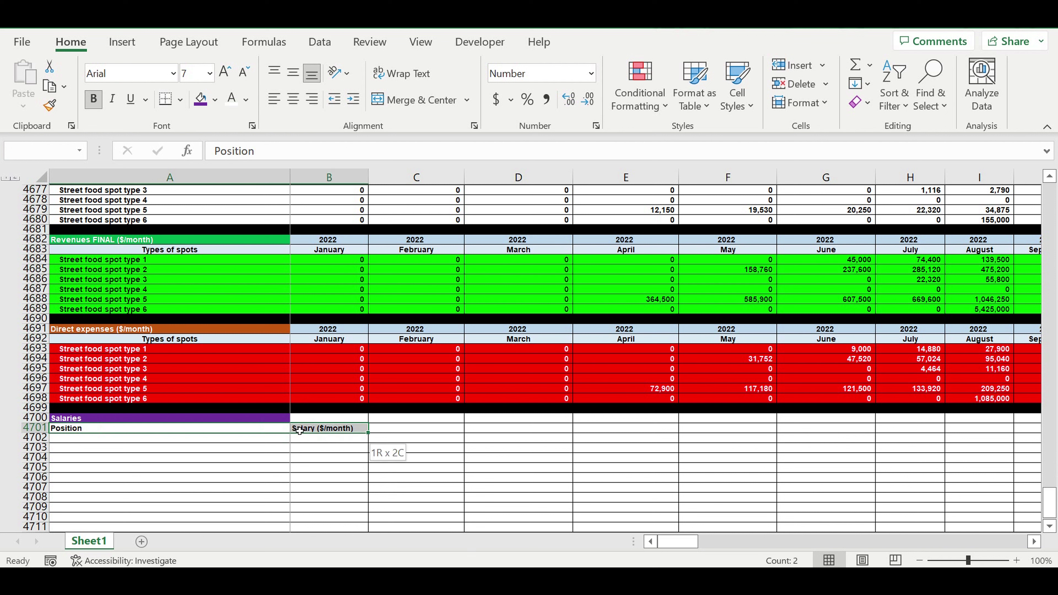
{"action": "left_click", "coordinate": [293, 99]}
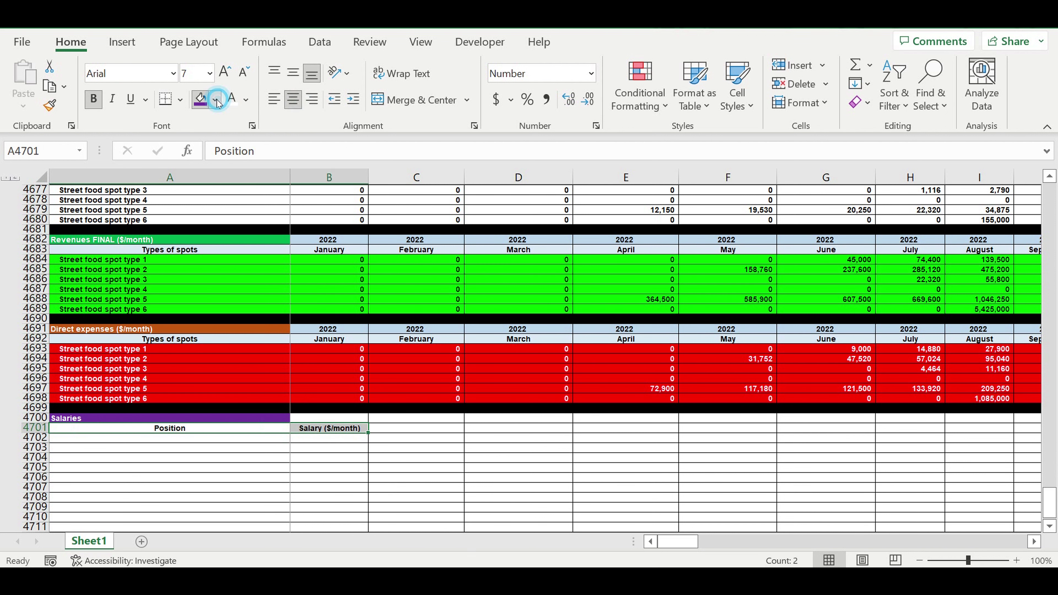
{"action": "left_click", "coordinate": [217, 103]}
{"action": "left_click", "coordinate": [313, 169]}
{"action": "left_click", "coordinate": [221, 479]}
- Enter Position 1 in A4702 and fill the series down to Position 15 in A4716
{"action": "left_click", "coordinate": [226, 438]}
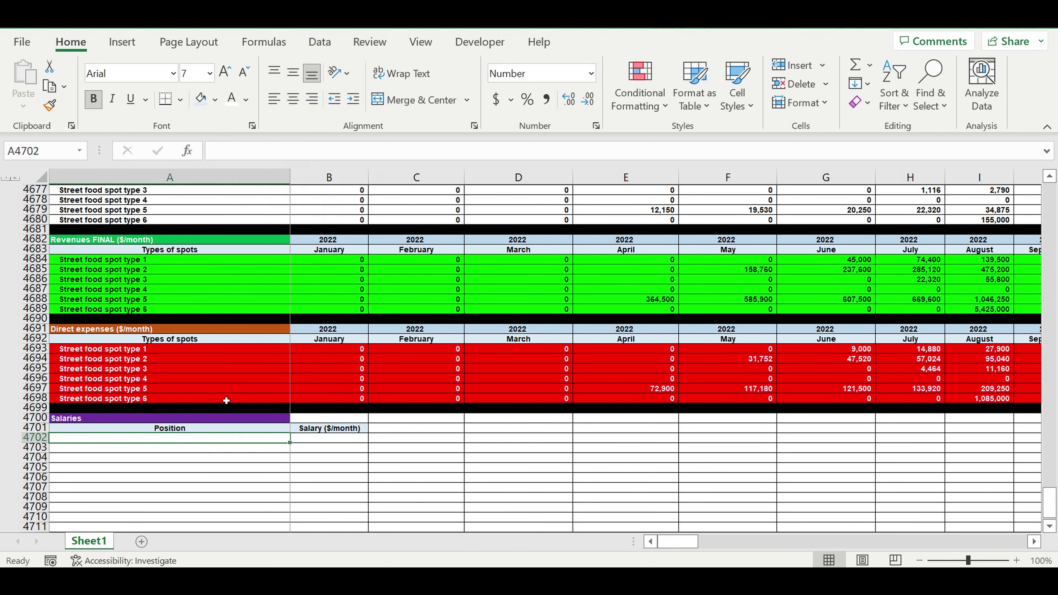
{"action": "type", "text": "Position"}
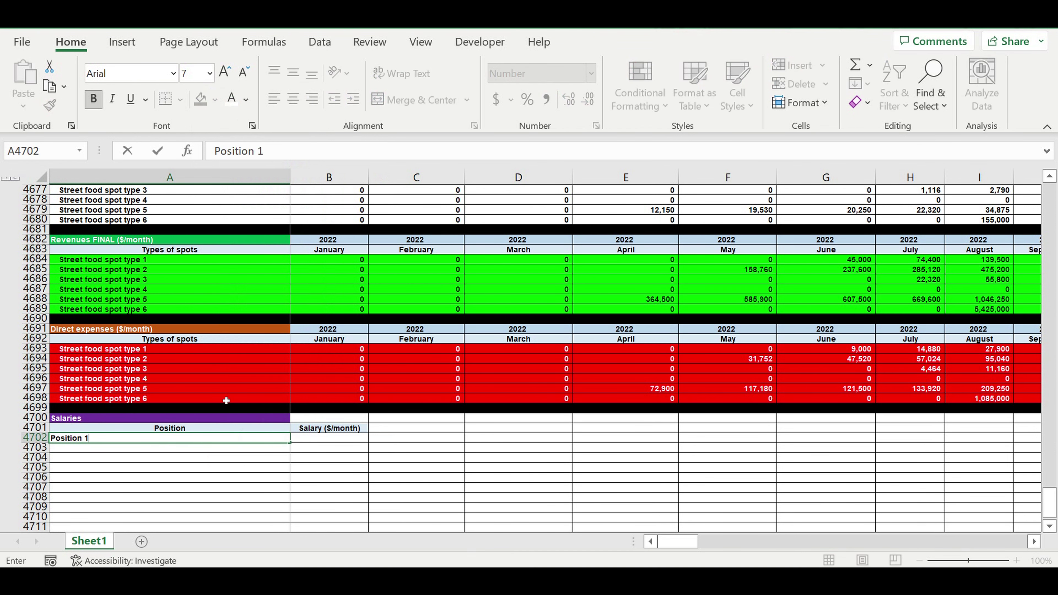
{"action": "type", "text": " 1"}
{"action": "key", "text": "Return"}
{"action": "scroll", "coordinate": [131, 347], "scroll_direction": "down", "scroll_amount": 4}
{"action": "left_click", "coordinate": [279, 317]}
{"action": "left_click_drag", "start_coordinate": [290, 324], "coordinate": [286, 461]}
- Set the salary of Position 1 to 2500 and copy it down to Position 15 in B4702:B4716
{"action": "left_click", "coordinate": [331, 378]}
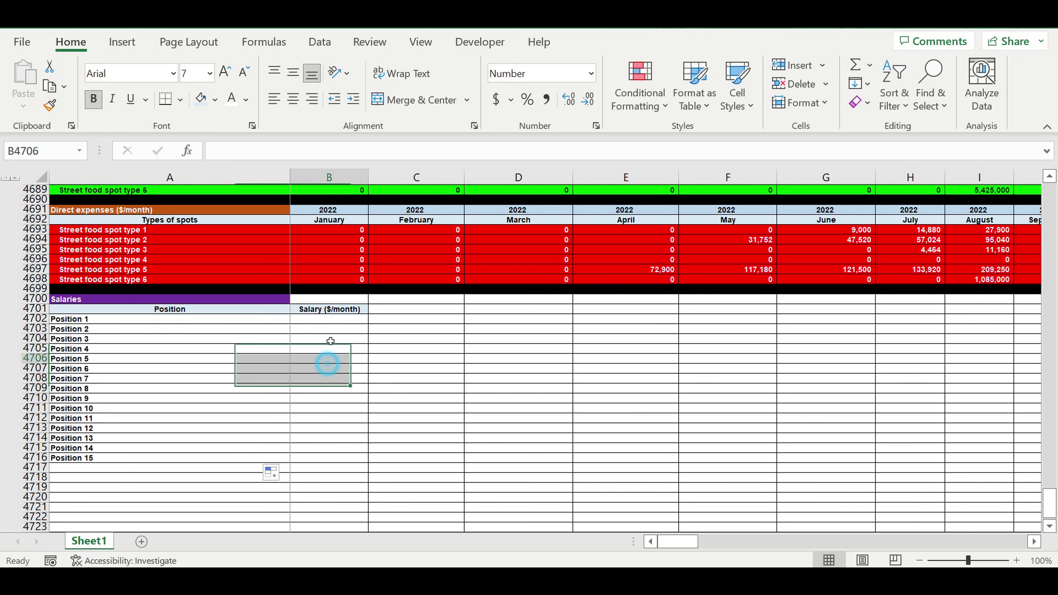
{"action": "left_click", "coordinate": [327, 319]}
{"action": "type", "text": "3"}
{"action": "key", "text": "Return"}
{"action": "left_click", "coordinate": [342, 320]}
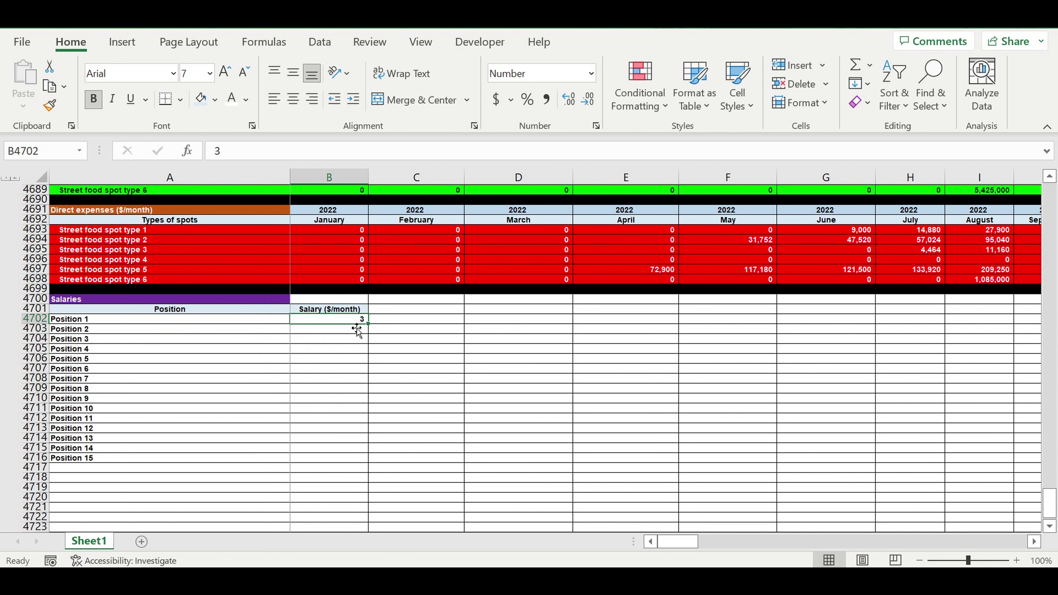
{"action": "type", "text": "2500"}
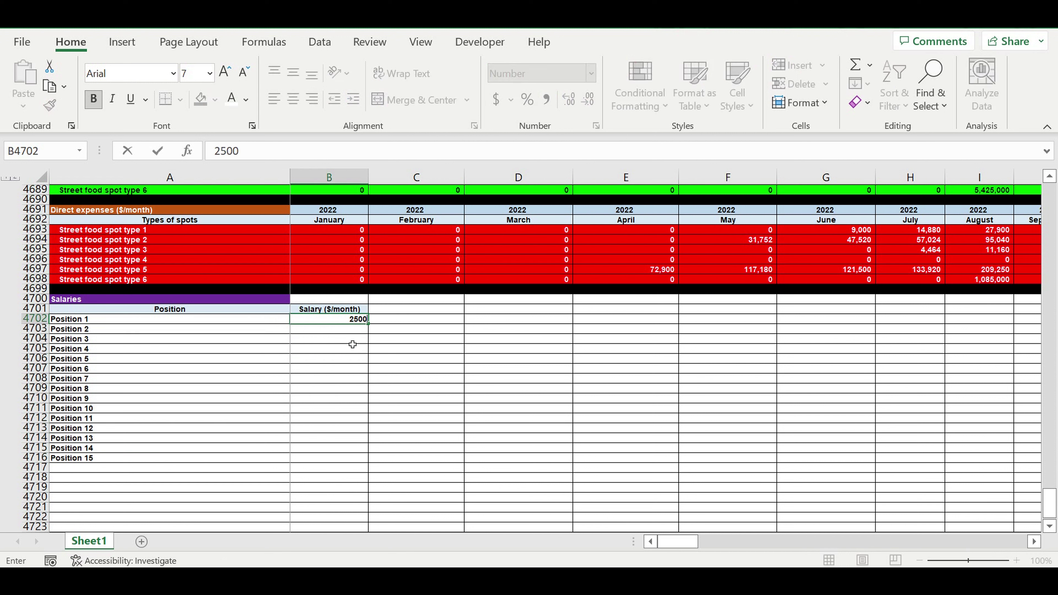
{"action": "key", "text": "Return"}
{"action": "left_click", "coordinate": [354, 320]}
{"action": "left_click_drag", "start_coordinate": [370, 341], "coordinate": [352, 458]}
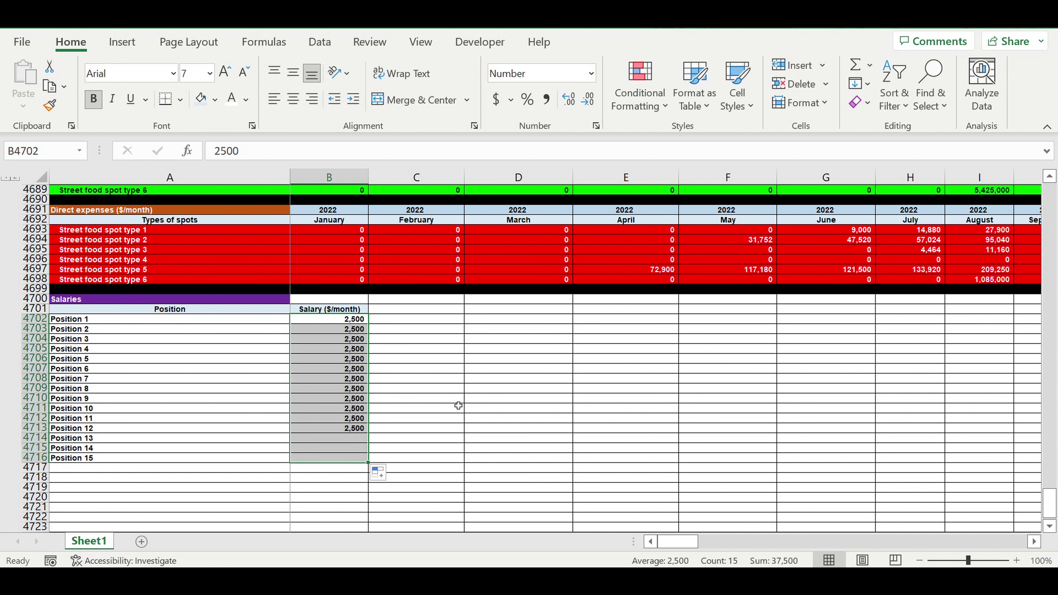
{"action": "left_click", "coordinate": [445, 361]}
{"action": "left_click", "coordinate": [356, 309]}
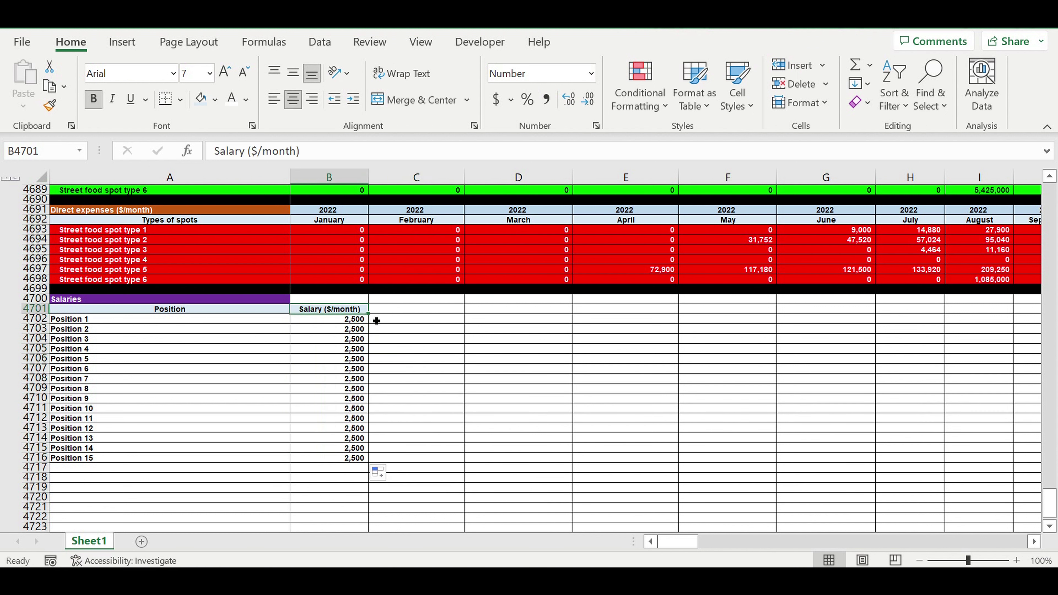
{"action": "left_click_drag", "start_coordinate": [368, 313], "coordinate": [437, 345]}
{"action": "left_click", "coordinate": [435, 345]}
{"action": "left_click", "coordinate": [415, 310]}
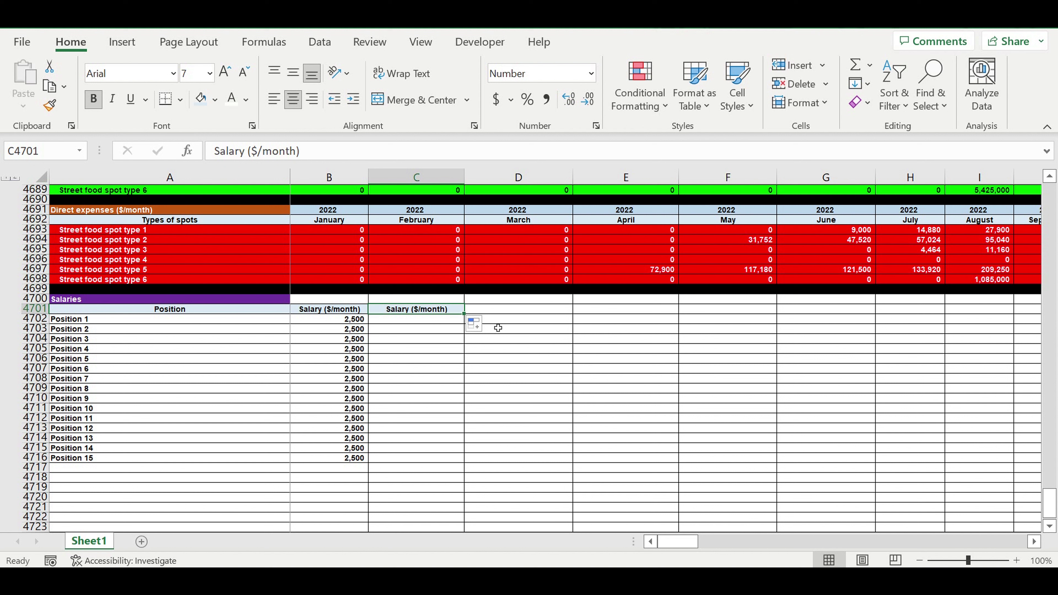
{"action": "type", "text": "ON"}
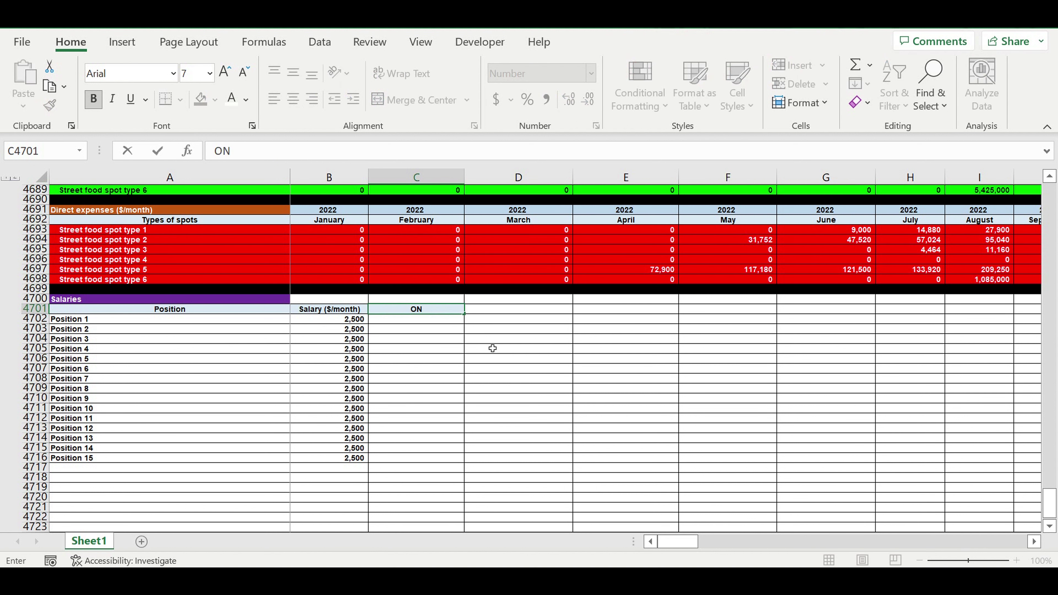
{"action": "left_click", "coordinate": [506, 350]}
- Copy the existing two-column ON/OFF switch block with its headers from higher in the sheet and paste it at C4701
{"action": "scroll", "coordinate": [506, 350], "scroll_direction": "up", "scroll_amount": 20}
{"action": "left_click_drag", "start_coordinate": [1046, 319], "coordinate": [1046, 188]}
{"action": "left_click_drag", "start_coordinate": [323, 350], "coordinate": [354, 375]}
{"action": "key", "text": "ctrl+c"}
{"action": "left_click_drag", "start_coordinate": [1049, 196], "coordinate": [1049, 504]}
{"action": "left_click", "coordinate": [422, 231]}
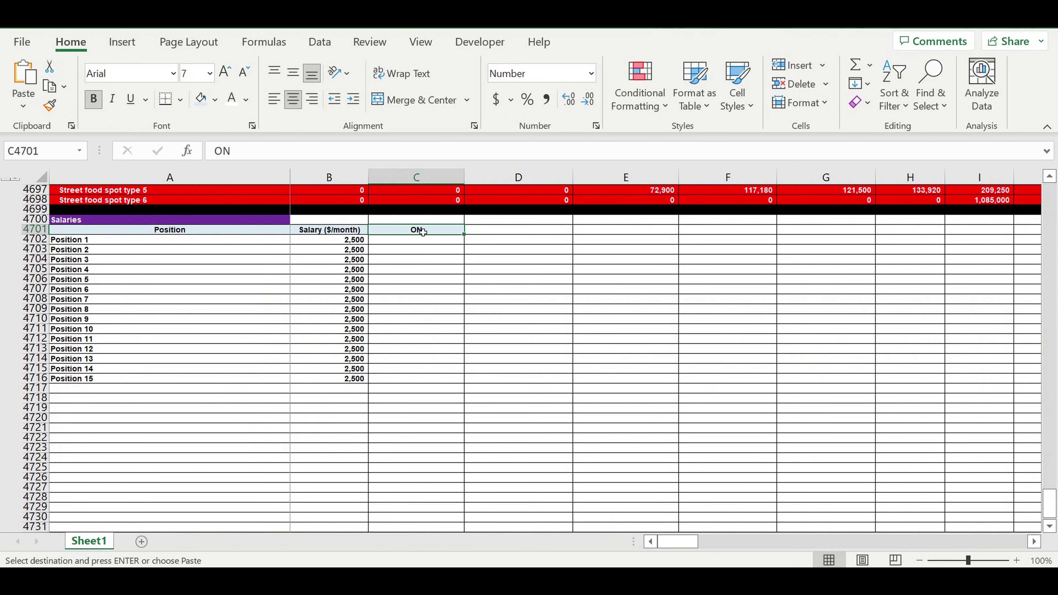
{"action": "key", "text": "ctrl+v"}
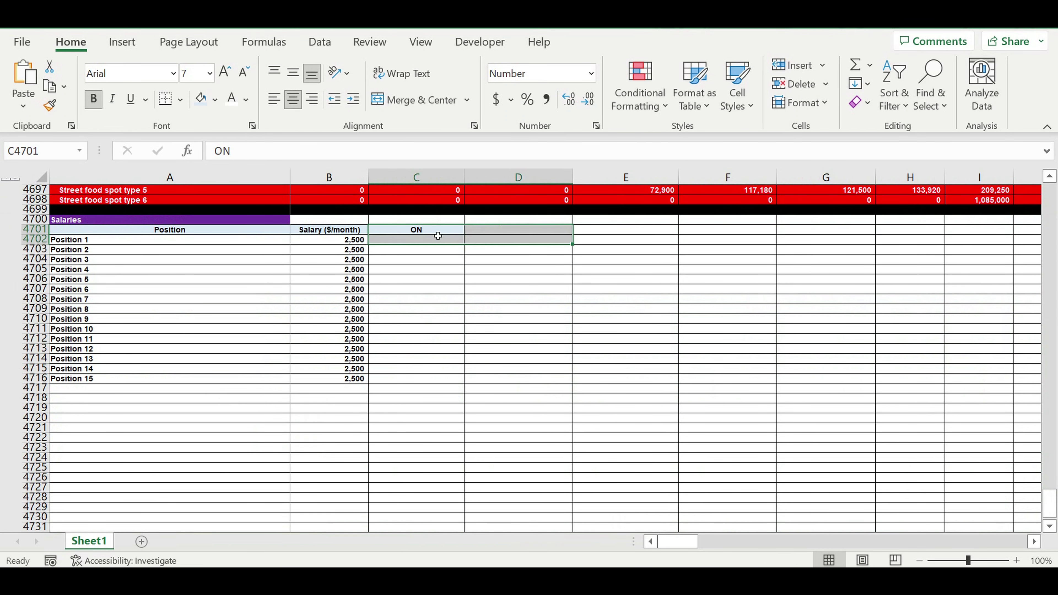
{"action": "left_click", "coordinate": [439, 278]}
- Fill the ON switch from C4702 down to the Position 15 row in C4716
{"action": "left_click", "coordinate": [431, 239]}
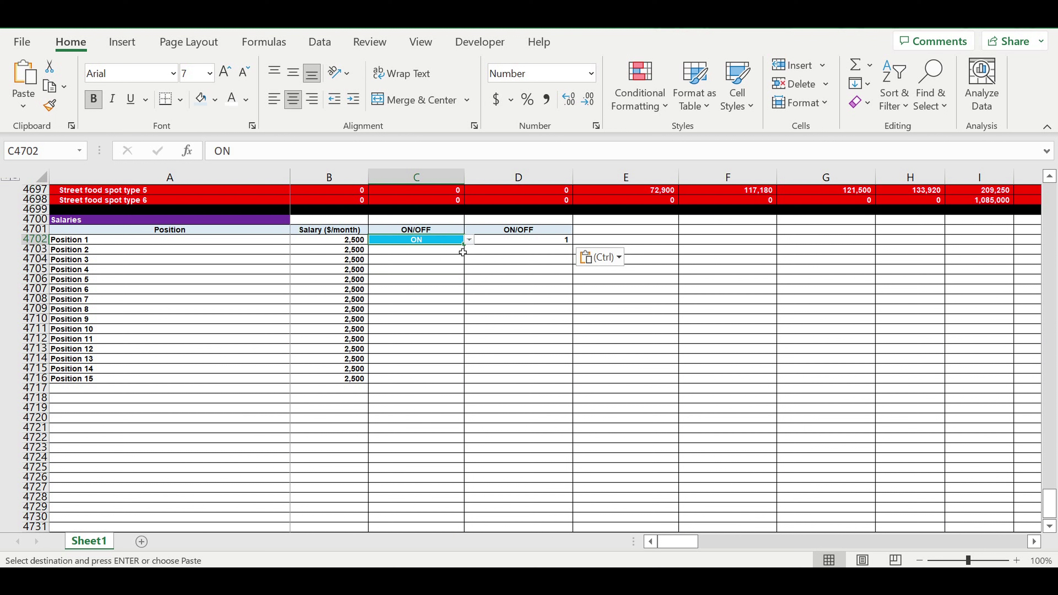
{"action": "left_click_drag", "start_coordinate": [464, 245], "coordinate": [444, 389]}
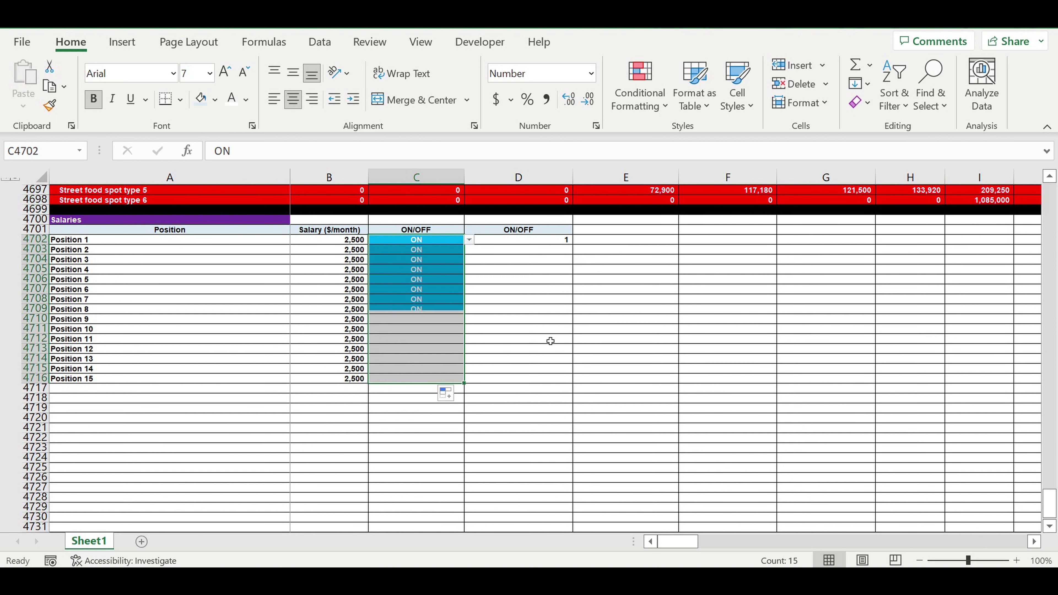
{"action": "left_click", "coordinate": [547, 318]}
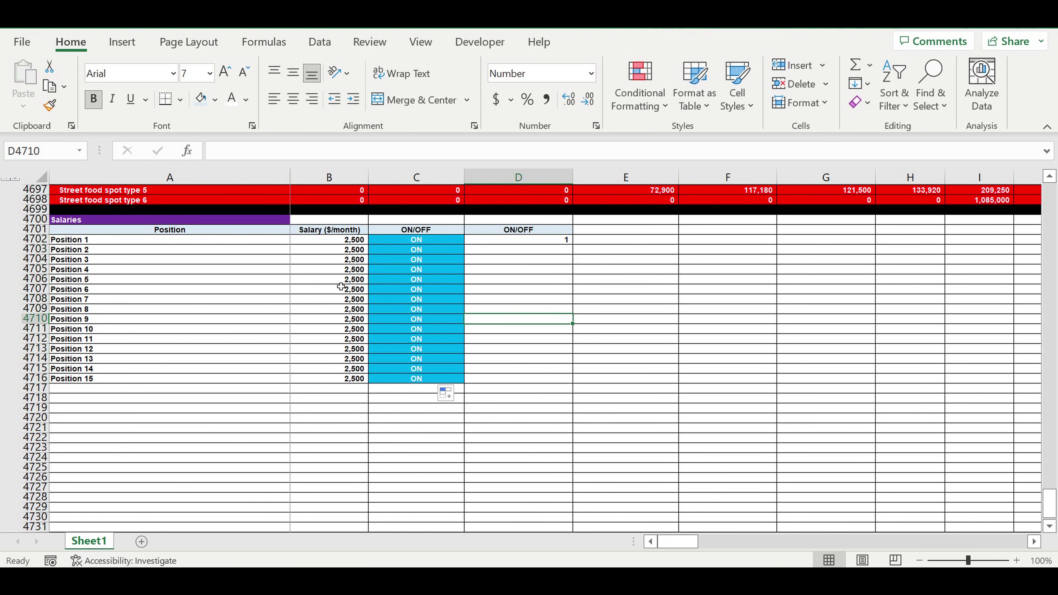
{"action": "left_click", "coordinate": [352, 283]}
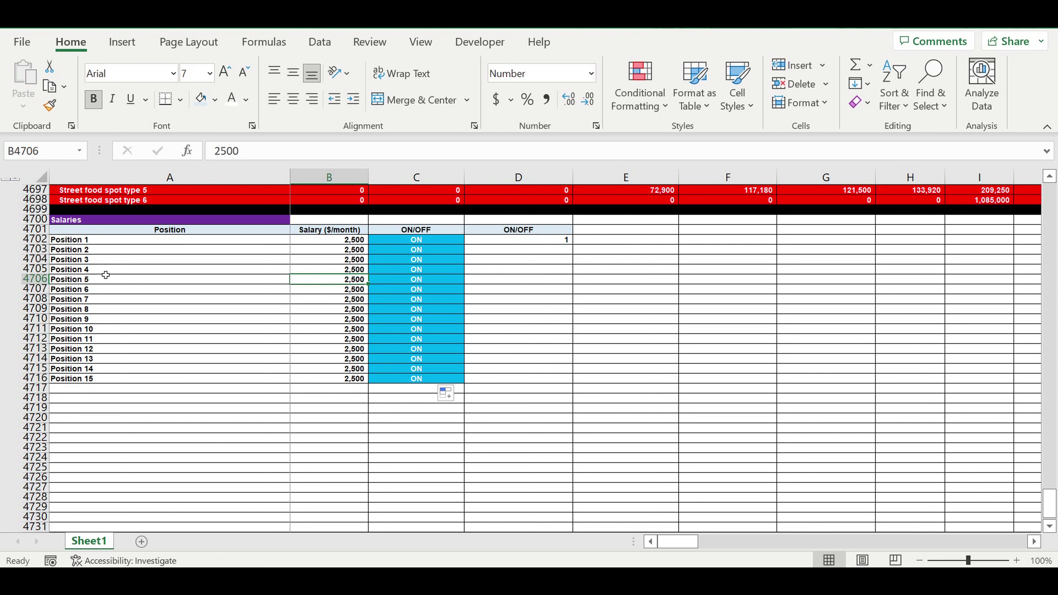
{"action": "left_click", "coordinate": [93, 239]}
{"action": "left_click_drag", "start_coordinate": [89, 273], "coordinate": [89, 330]}
{"action": "left_click", "coordinate": [416, 270]}
{"action": "left_click", "coordinate": [468, 271]}
{"action": "left_click", "coordinate": [469, 272]}
{"action": "left_click", "coordinate": [436, 300]}
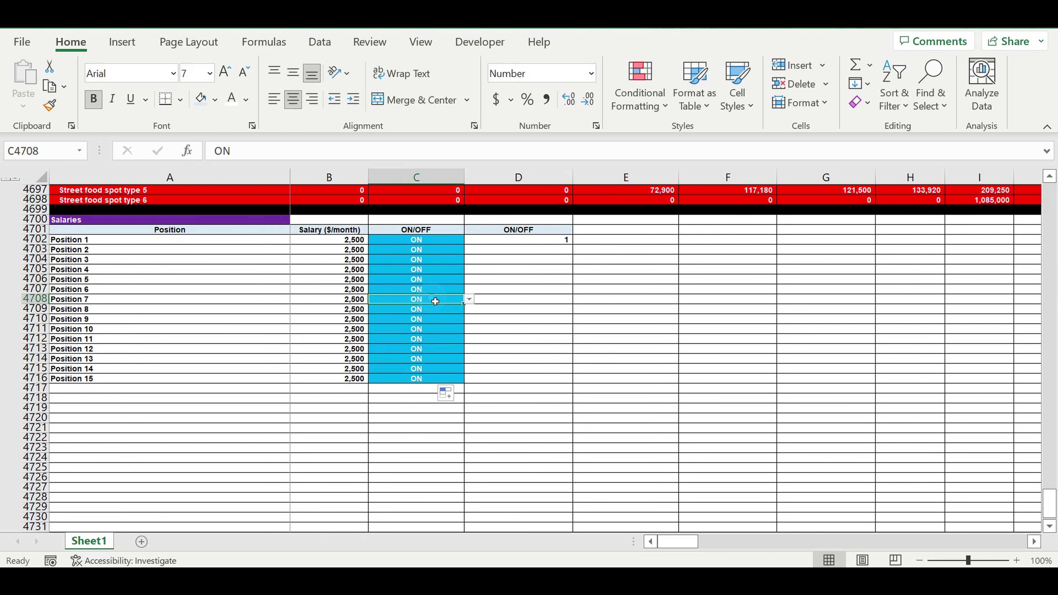
- Fill the IF formula that converts the ON/OFF switch to 1 or 0 from D4702 down to D4716
{"action": "left_click", "coordinate": [549, 239]}
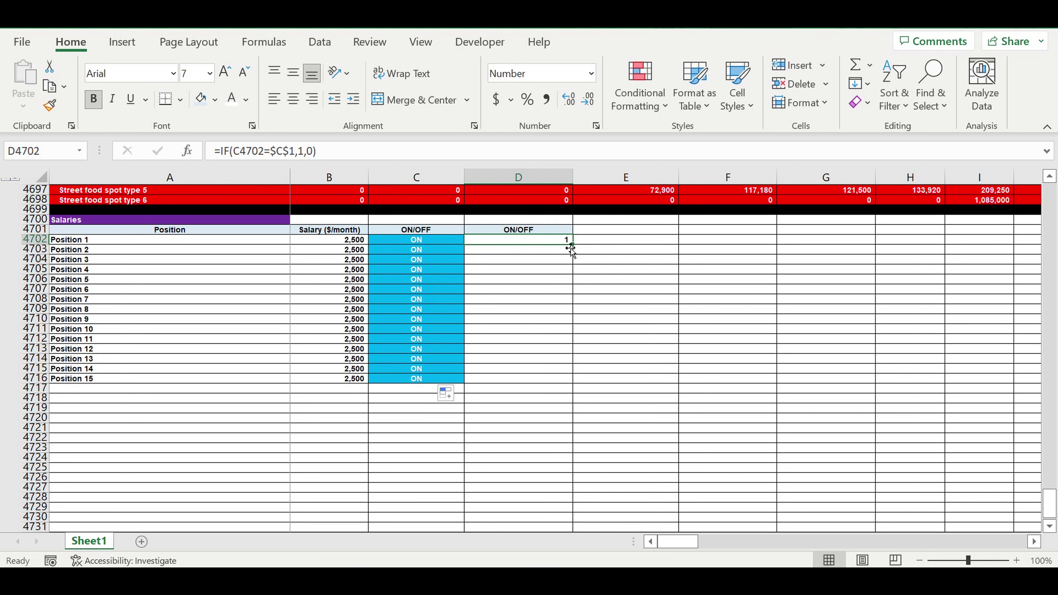
{"action": "left_click_drag", "start_coordinate": [576, 249], "coordinate": [555, 385]}
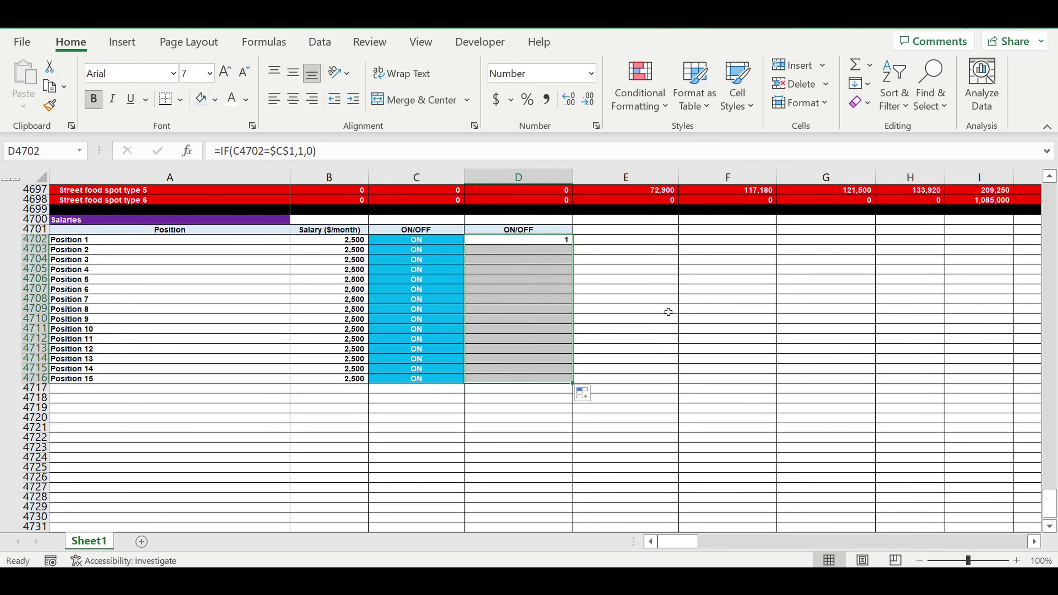
- Extend the header formatting from D4701 into E4701 and enter COEFF as the new column header
{"action": "left_click", "coordinate": [652, 310]}
{"action": "scroll", "coordinate": [650, 308], "scroll_direction": "up", "scroll_amount": 1}
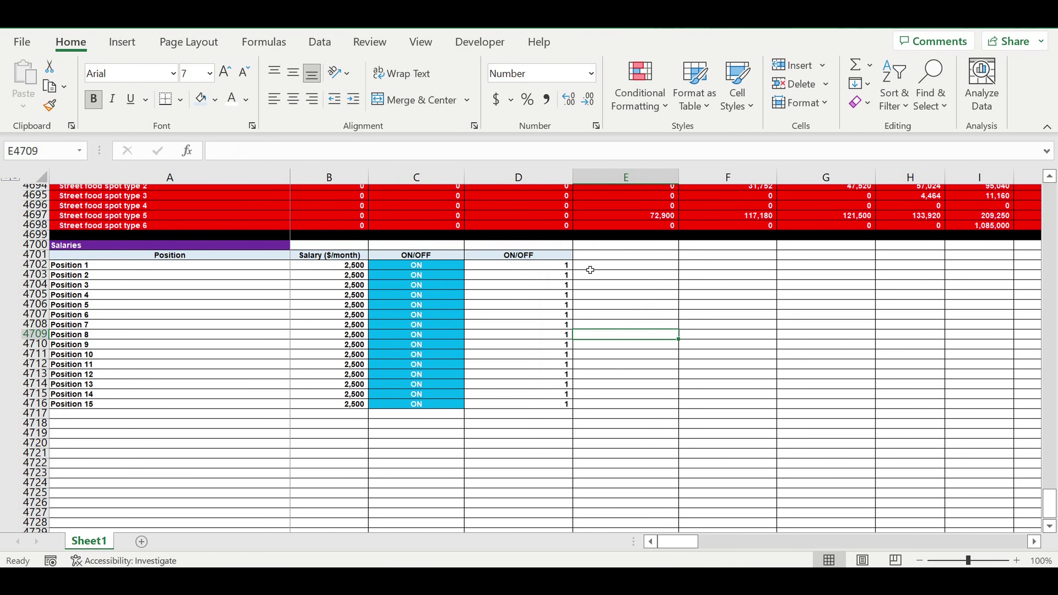
{"action": "left_click", "coordinate": [568, 261]}
{"action": "left_click_drag", "start_coordinate": [577, 265], "coordinate": [616, 293]}
{"action": "left_click", "coordinate": [613, 290]}
{"action": "left_click", "coordinate": [625, 262]}
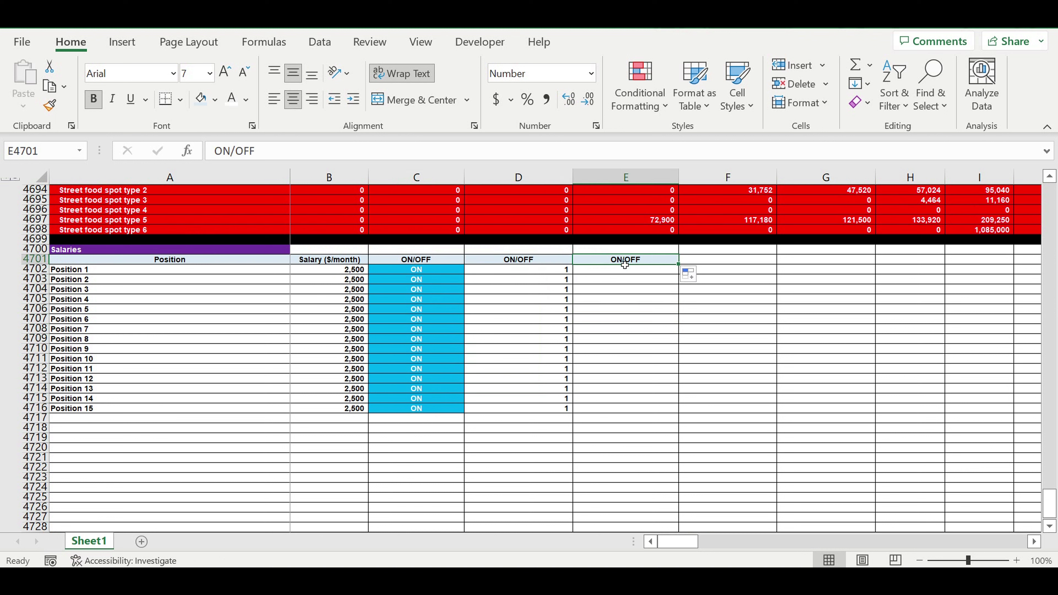
{"action": "type", "text": "COEFF"}
{"action": "key", "text": "Return"}
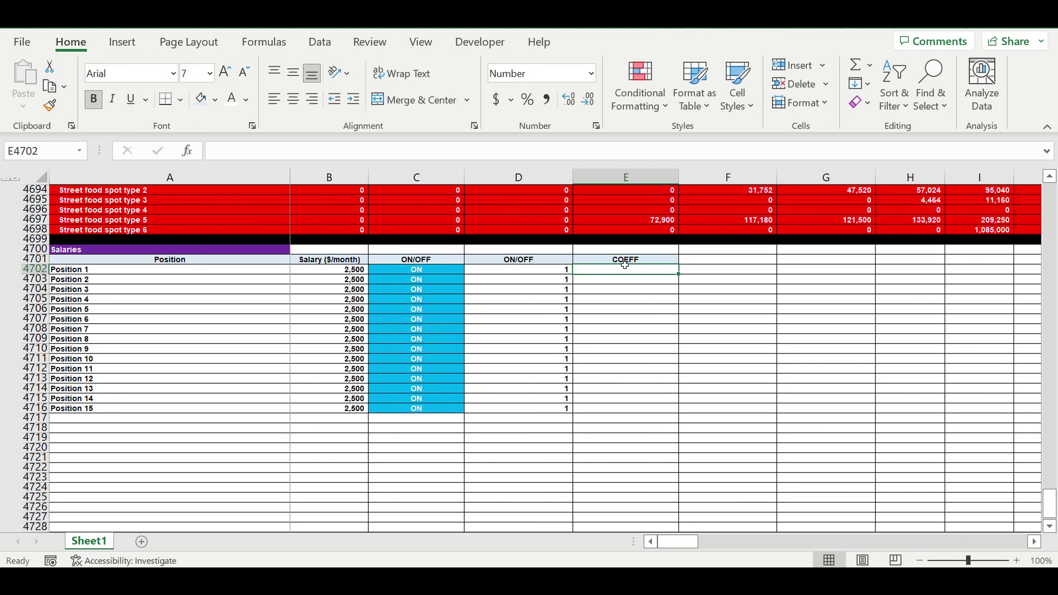
- Enter 1 as the Position 1 coefficient in E4702 and format it as a percentage
{"action": "type", "text": "1"}
{"action": "key", "text": "Return"}
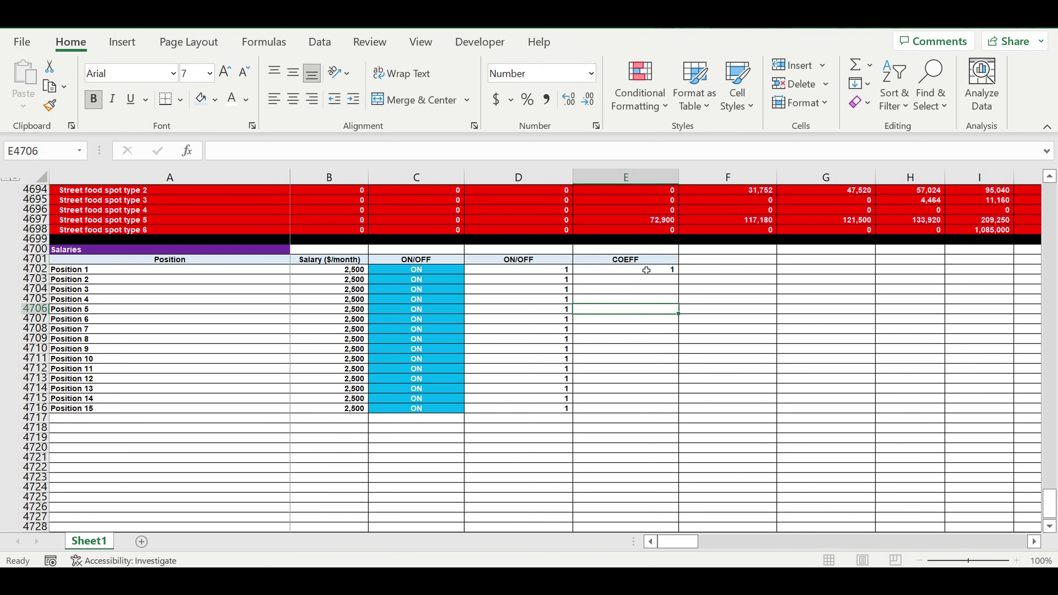
{"action": "key", "text": "Up"}
{"action": "key", "text": "Up"}
{"action": "key", "text": "Down"}
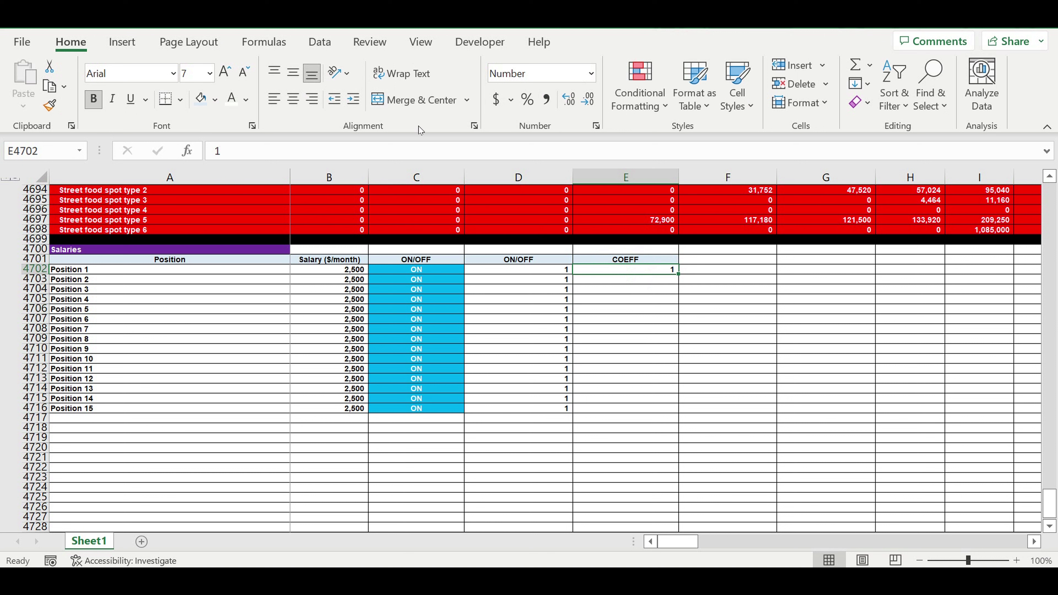
{"action": "left_click", "coordinate": [526, 99]}
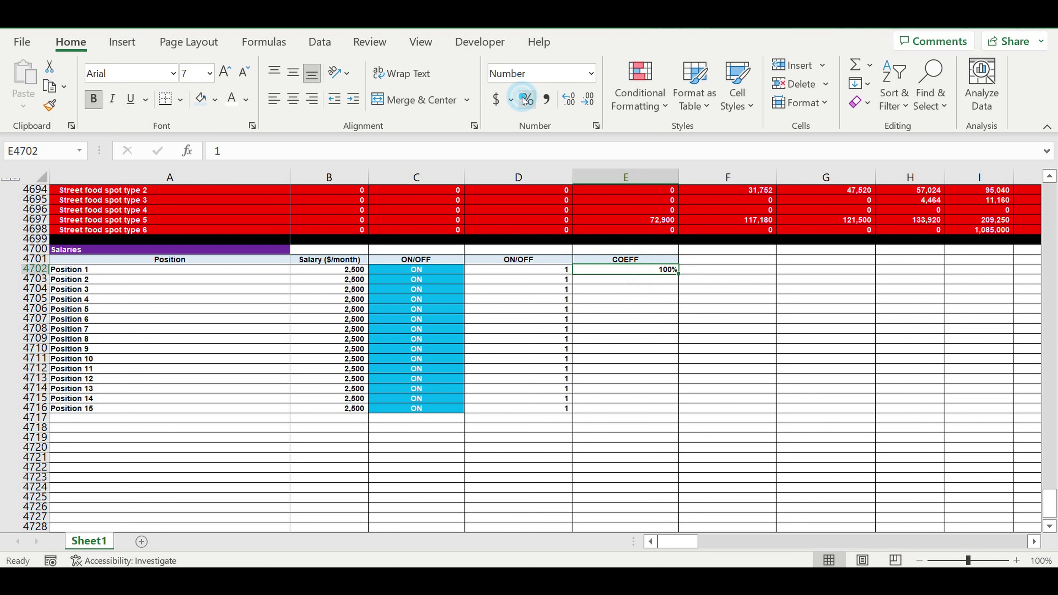
- Give E4702 white text on a light blue fill and copy it down to Position 15 in E4716
{"action": "left_click", "coordinate": [230, 100]}
{"action": "left_click", "coordinate": [215, 99]}
{"action": "left_click", "coordinate": [216, 100]}
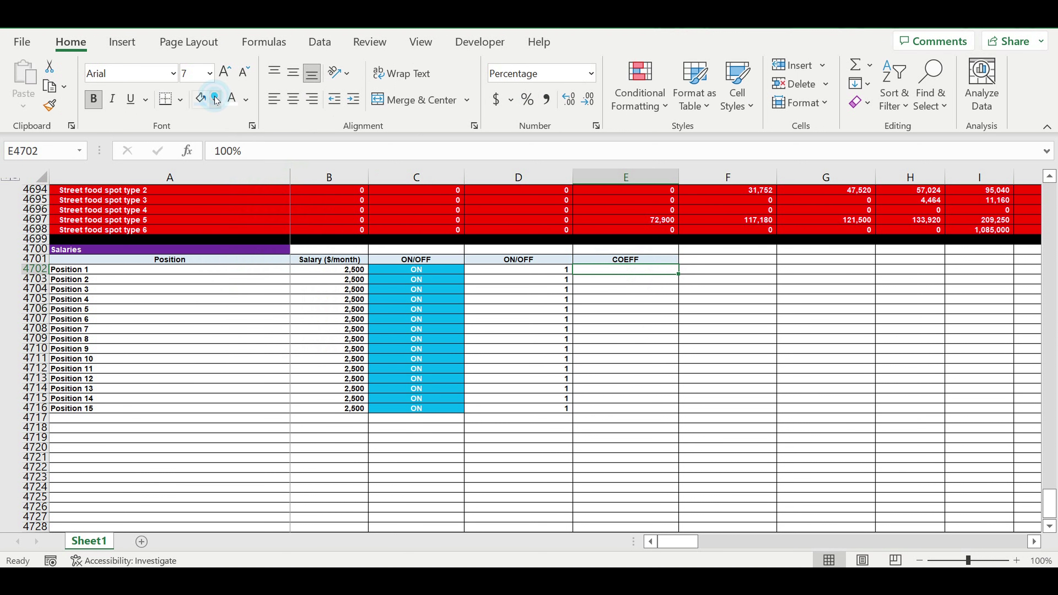
{"action": "left_click", "coordinate": [215, 100]}
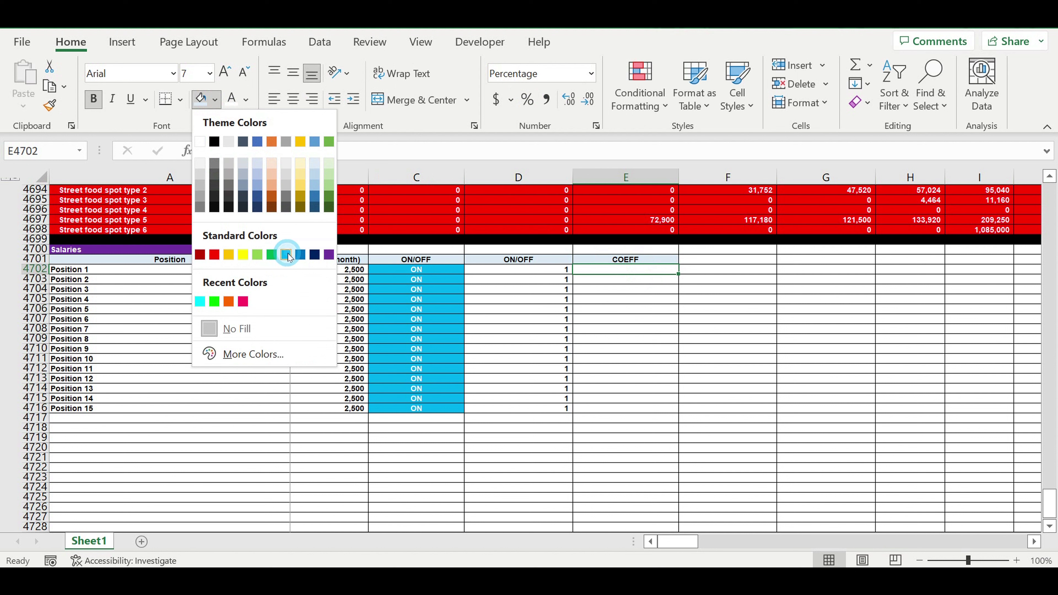
{"action": "left_click", "coordinate": [287, 255]}
{"action": "left_click_drag", "start_coordinate": [684, 278], "coordinate": [641, 418]}
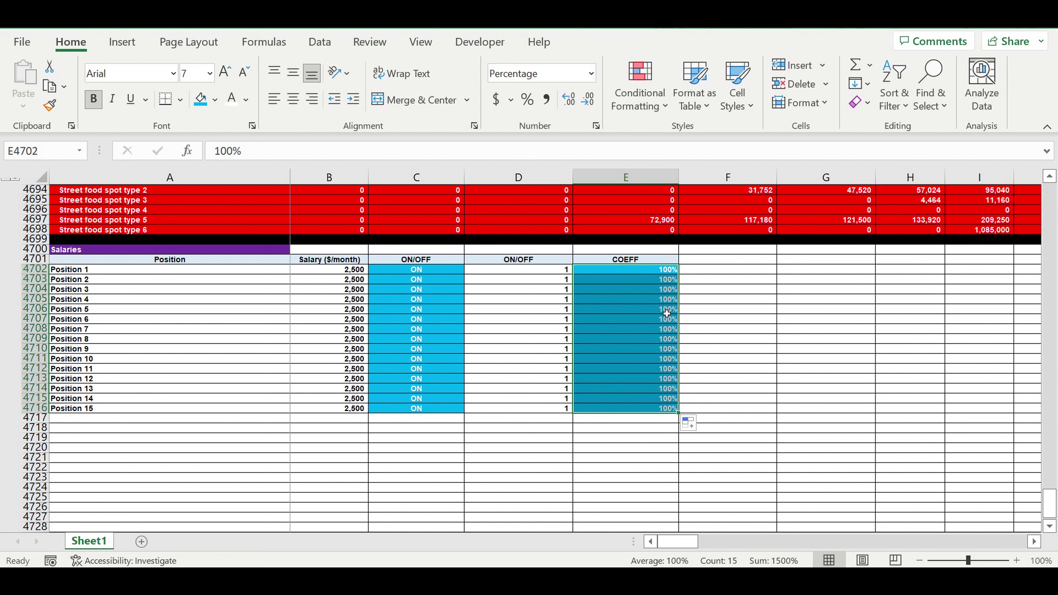
{"action": "left_click", "coordinate": [645, 310]}
{"action": "left_click_drag", "start_coordinate": [633, 271], "coordinate": [637, 409]}
{"action": "left_click", "coordinate": [649, 329]}
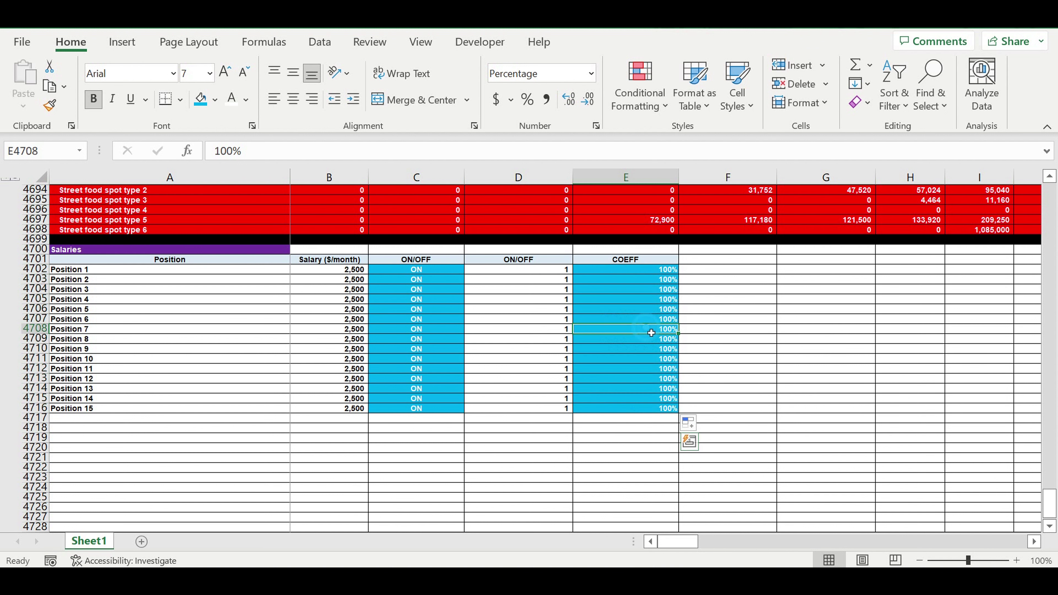
- Copy the COEFF header from E4701 into F4701
{"action": "left_click", "coordinate": [656, 261]}
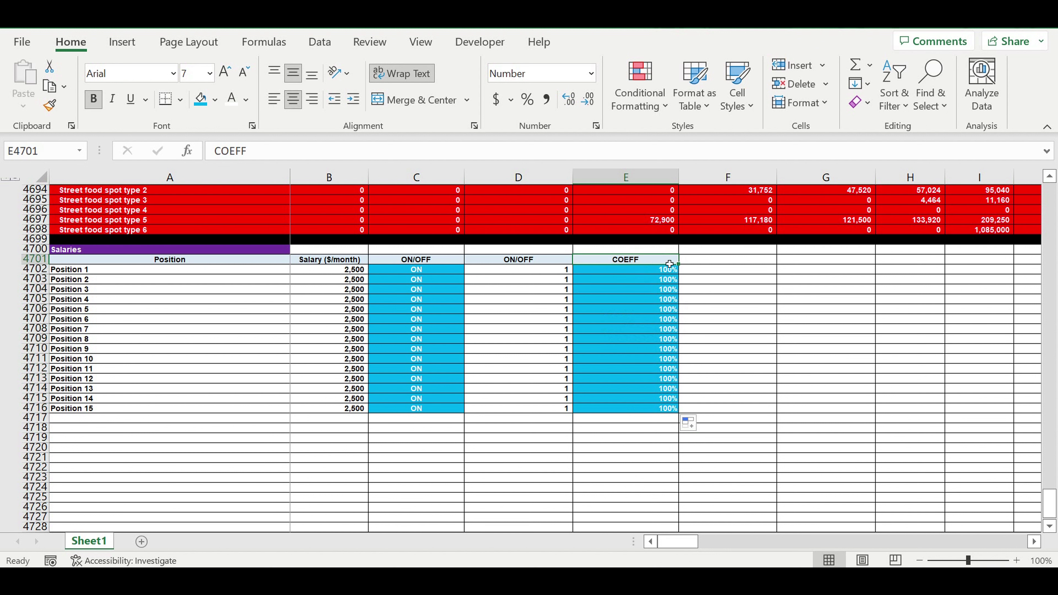
{"action": "left_click_drag", "start_coordinate": [685, 272], "coordinate": [732, 302]}
{"action": "left_click", "coordinate": [728, 299]}
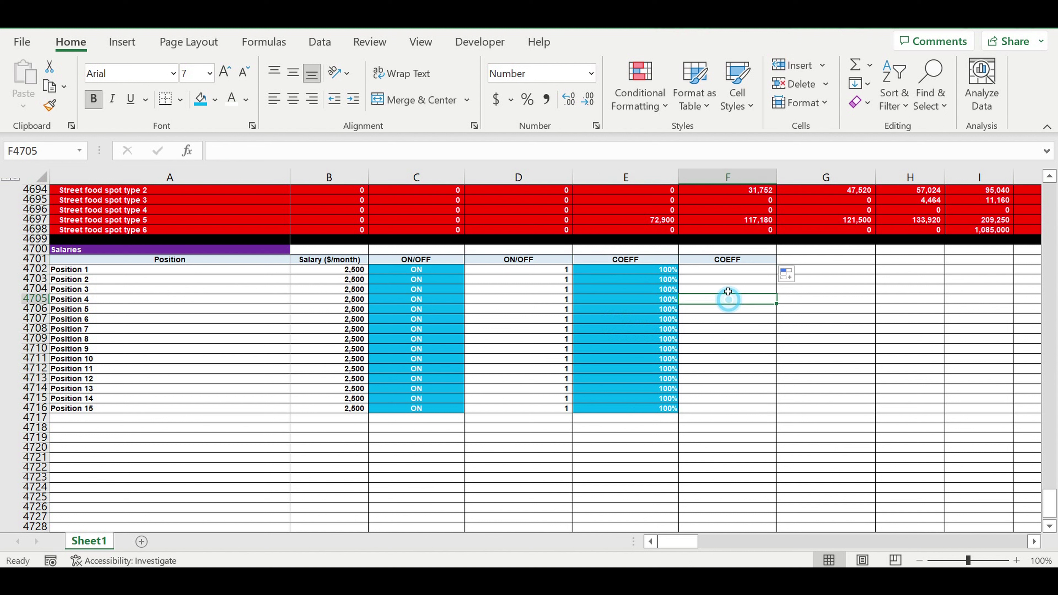
{"action": "left_click", "coordinate": [736, 260]}
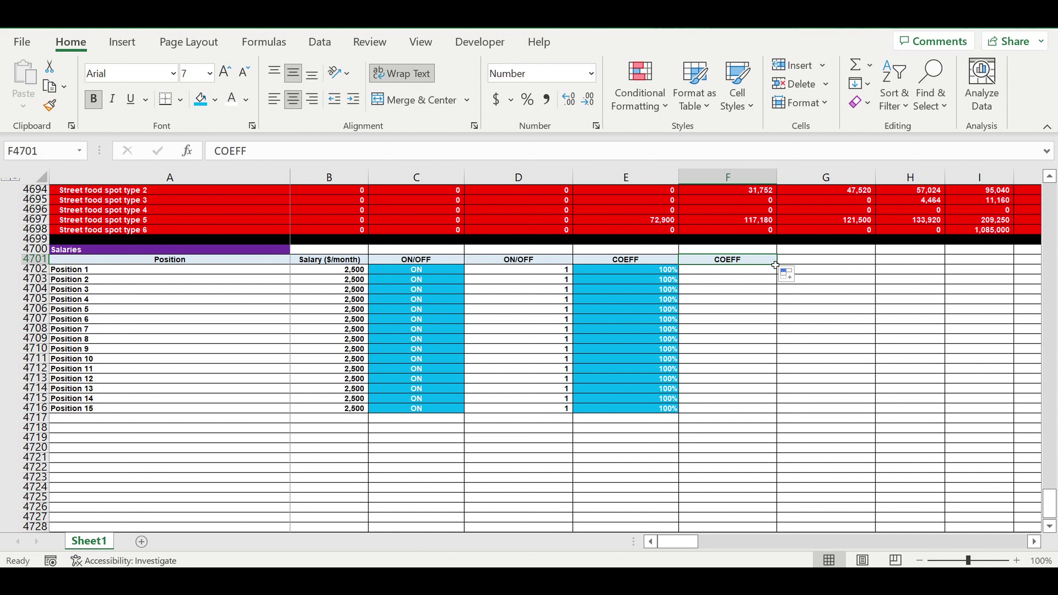
- Rename the E4701 header as COEFF local and the F4701 header as COEFF global
{"action": "left_click", "coordinate": [644, 262]}
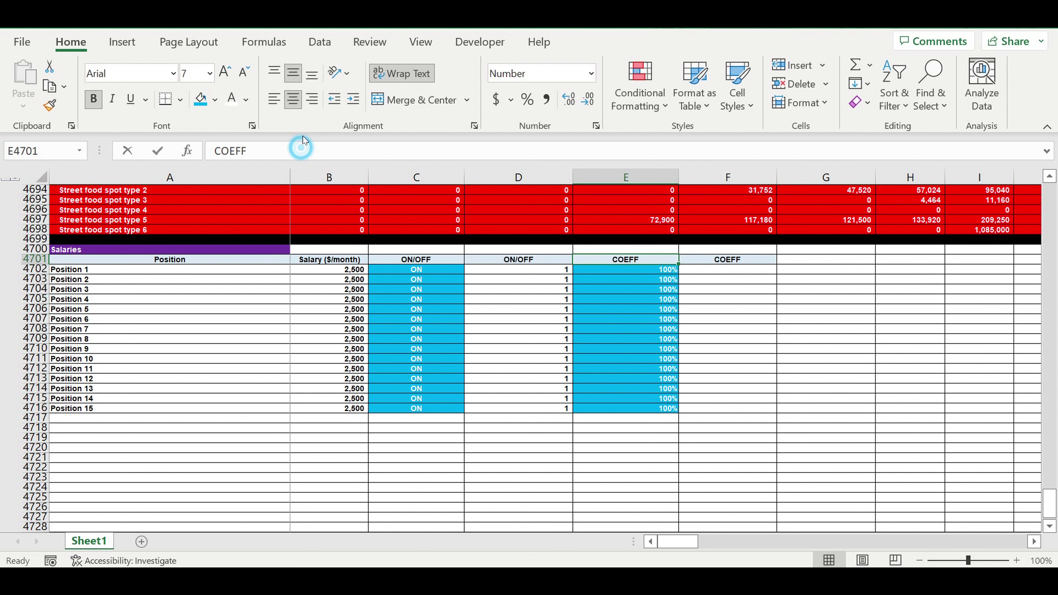
{"action": "left_click", "coordinate": [302, 149]}
{"action": "type", "text": "local"}
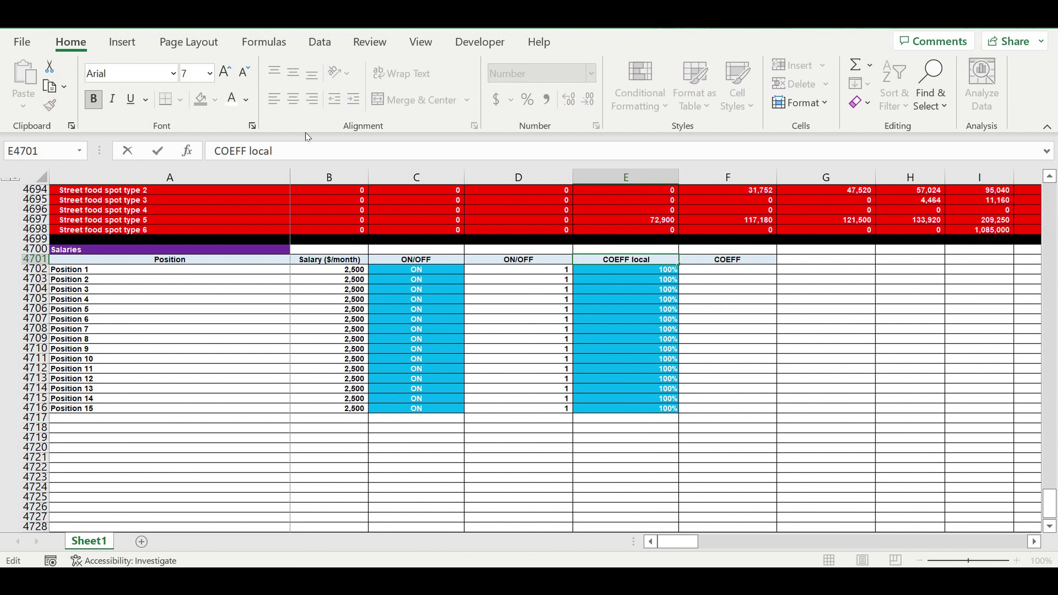
{"action": "left_click", "coordinate": [716, 298]}
{"action": "left_click", "coordinate": [727, 260]}
{"action": "left_click", "coordinate": [271, 150]}
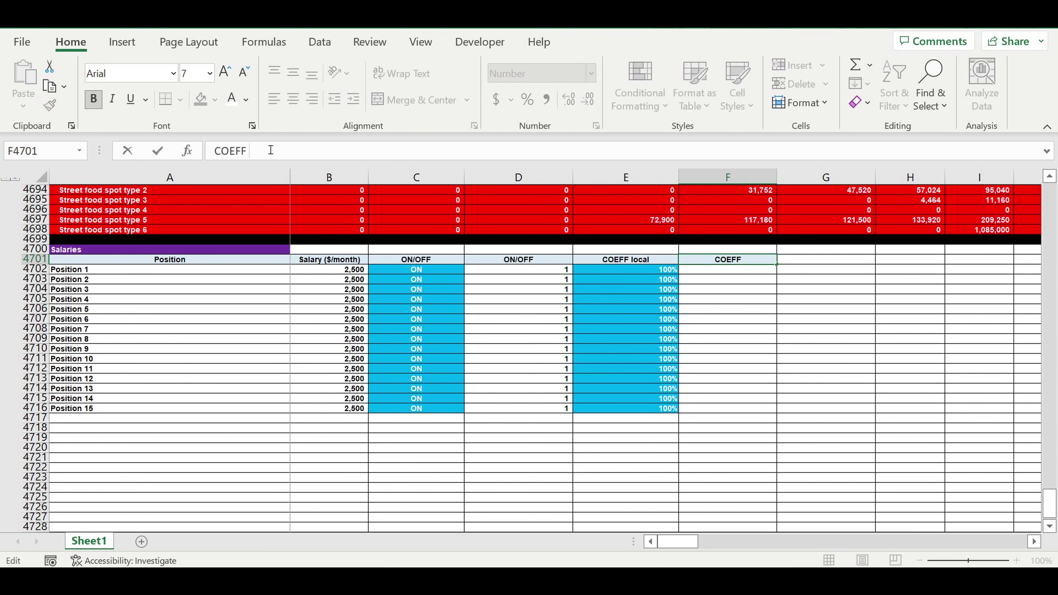
{"action": "type", "text": "global"}
{"action": "key", "text": "Return"}
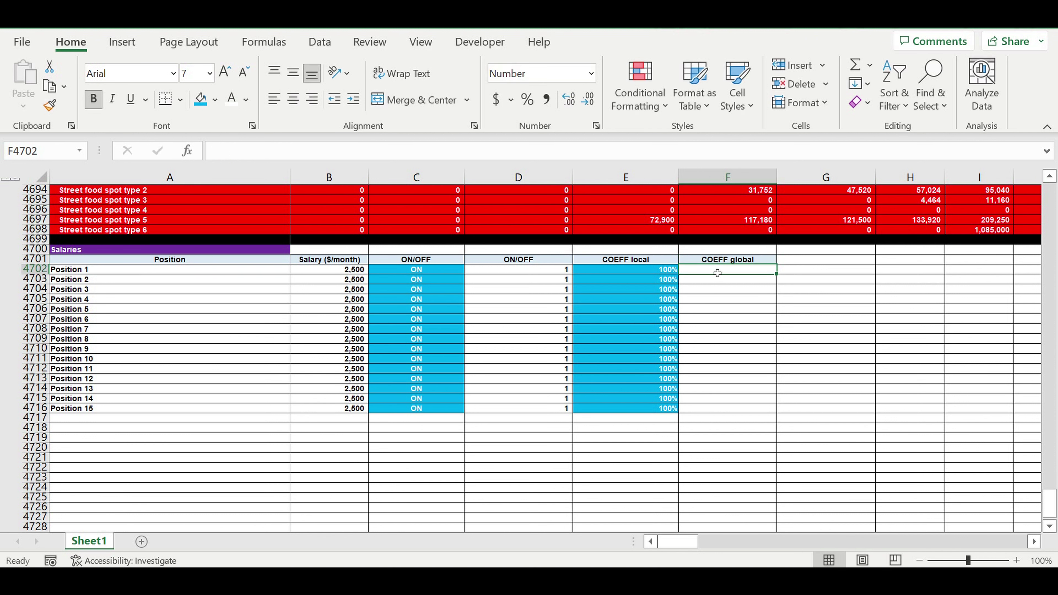
- Merge and center F4702:F4716 as a percentage cell with white text on light blue fill, and enter 100%
{"action": "left_click_drag", "start_coordinate": [716, 271], "coordinate": [708, 398]}
{"action": "left_click", "coordinate": [527, 98]}
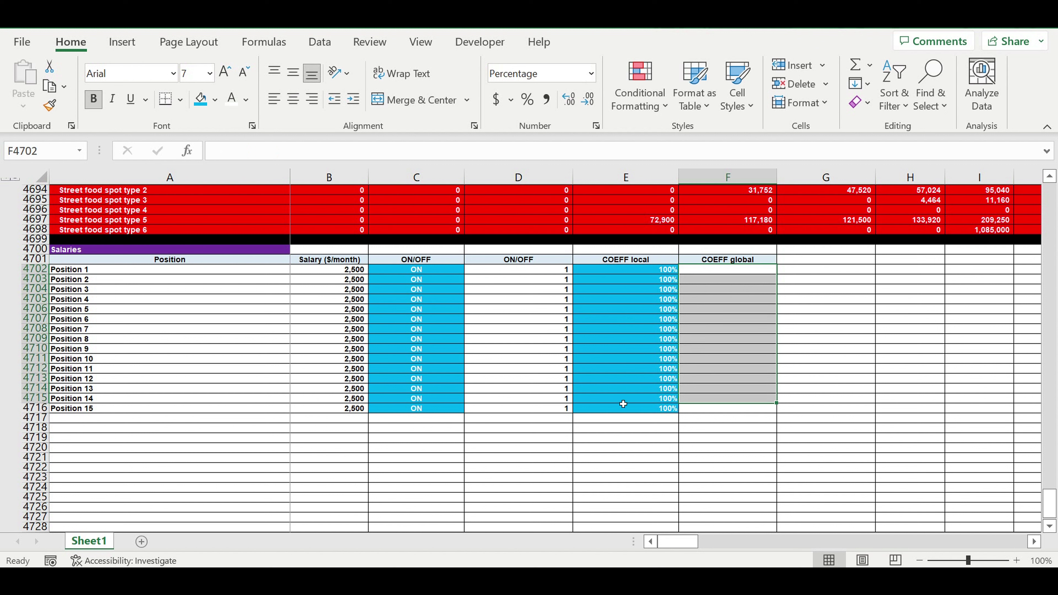
{"action": "left_click", "coordinate": [734, 369]}
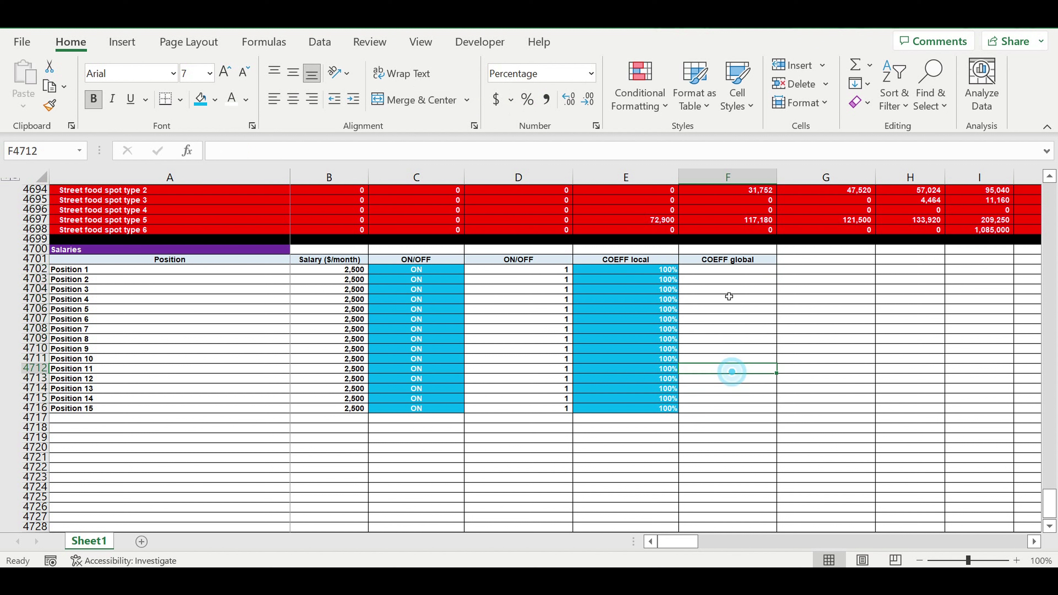
{"action": "left_click_drag", "start_coordinate": [714, 272], "coordinate": [702, 411]}
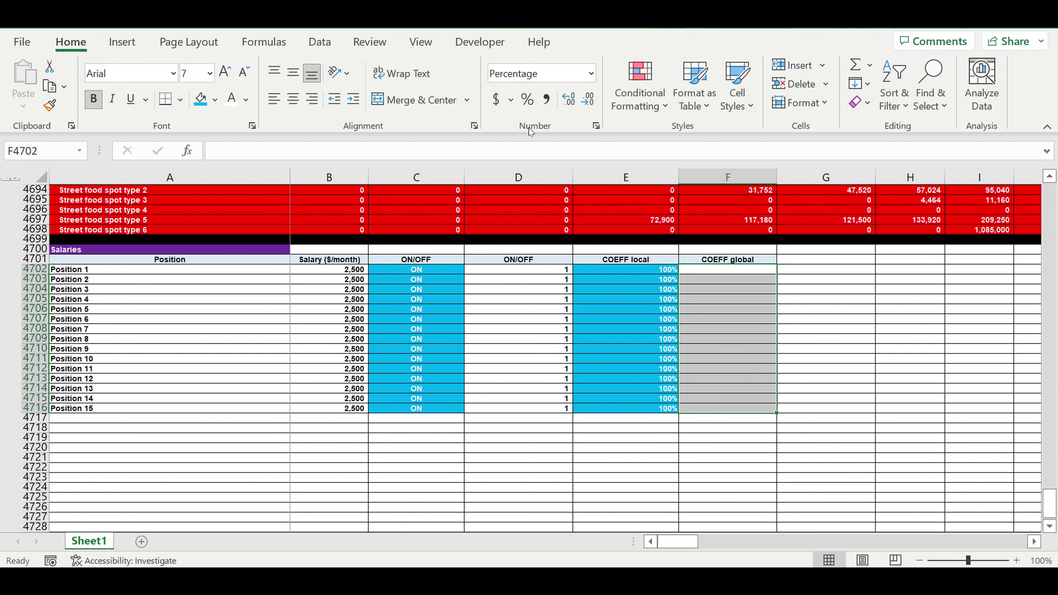
{"action": "left_click", "coordinate": [395, 101]}
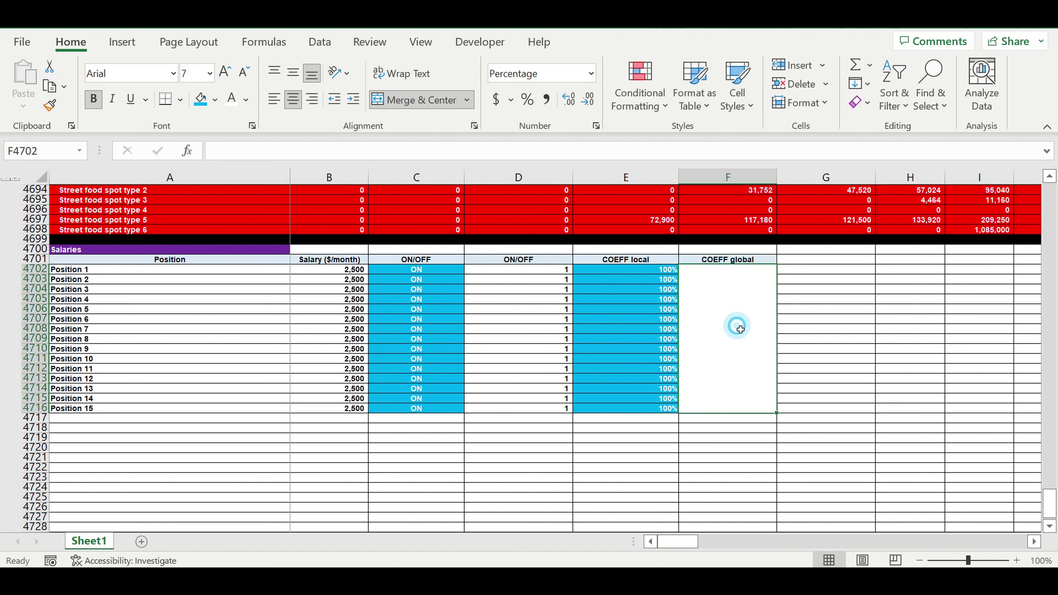
{"action": "left_click", "coordinate": [201, 98]}
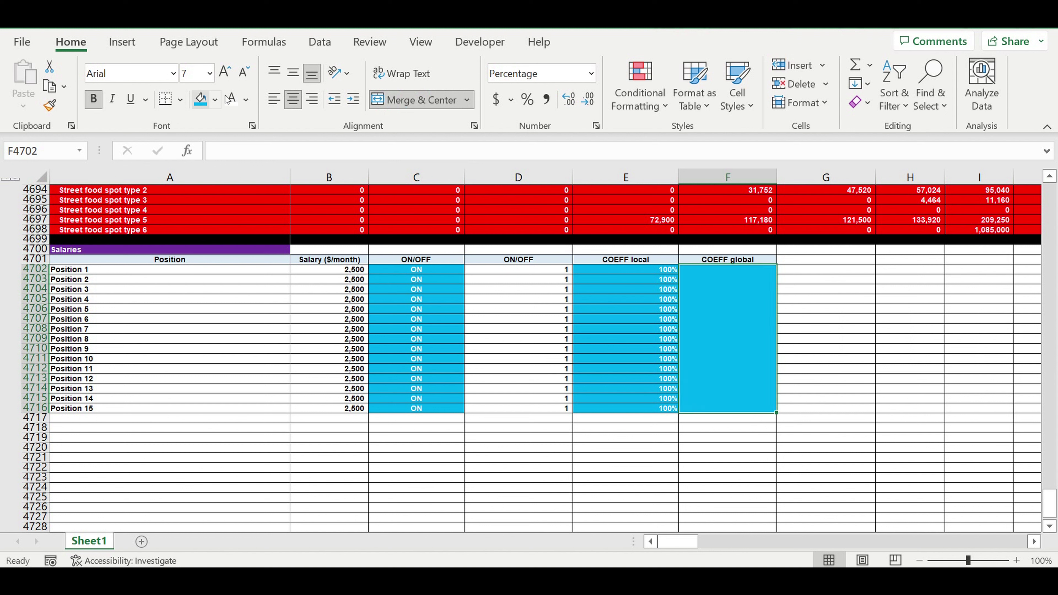
{"action": "type", "text": "100"}
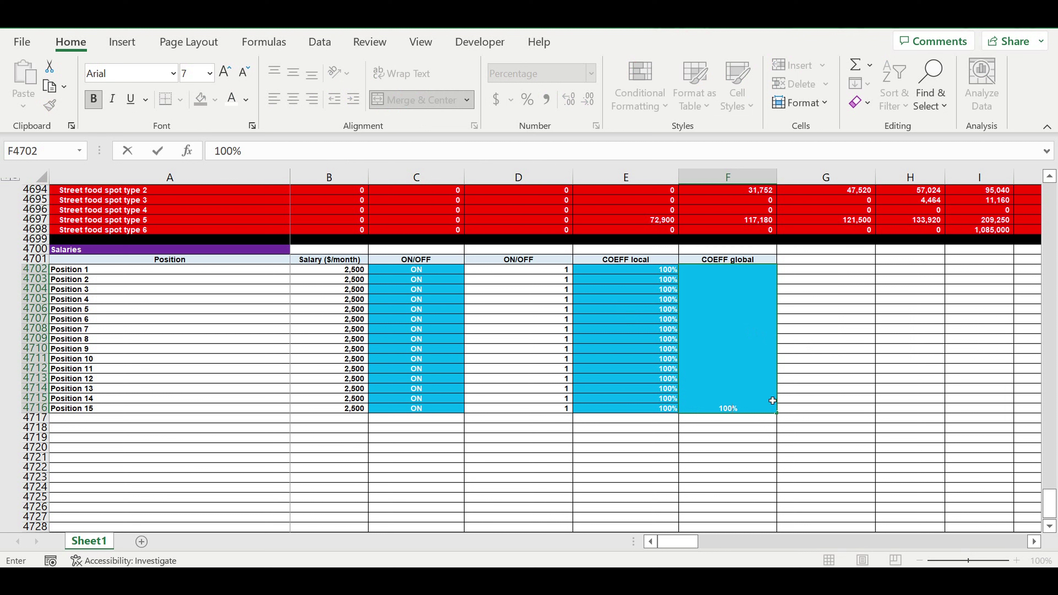
{"action": "key", "text": "Return"}
- Center the merged COEFF global value vertically and format it as a percentage without decimals
{"action": "left_click", "coordinate": [725, 326]}
{"action": "right_click", "coordinate": [725, 326]}
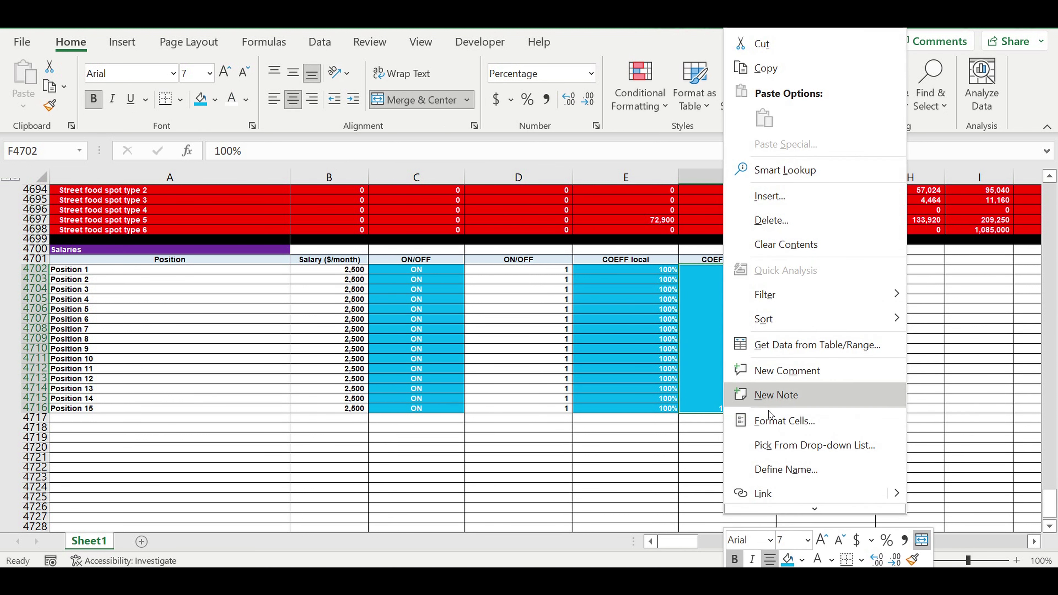
{"action": "key", "text": "Escape"}
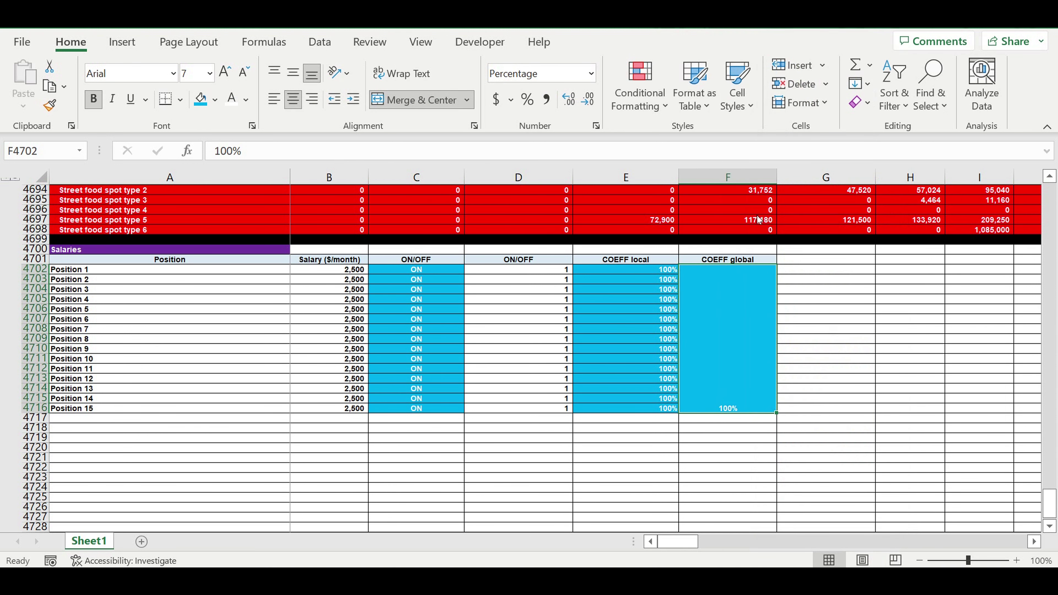
{"action": "key", "text": "ctrl+1"}
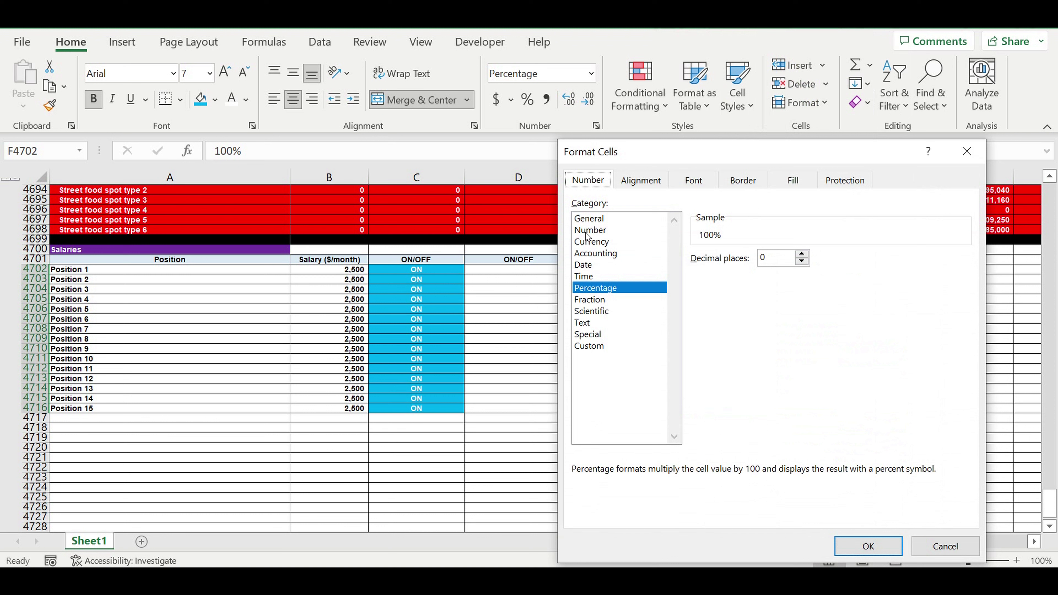
{"action": "left_click", "coordinate": [593, 230]}
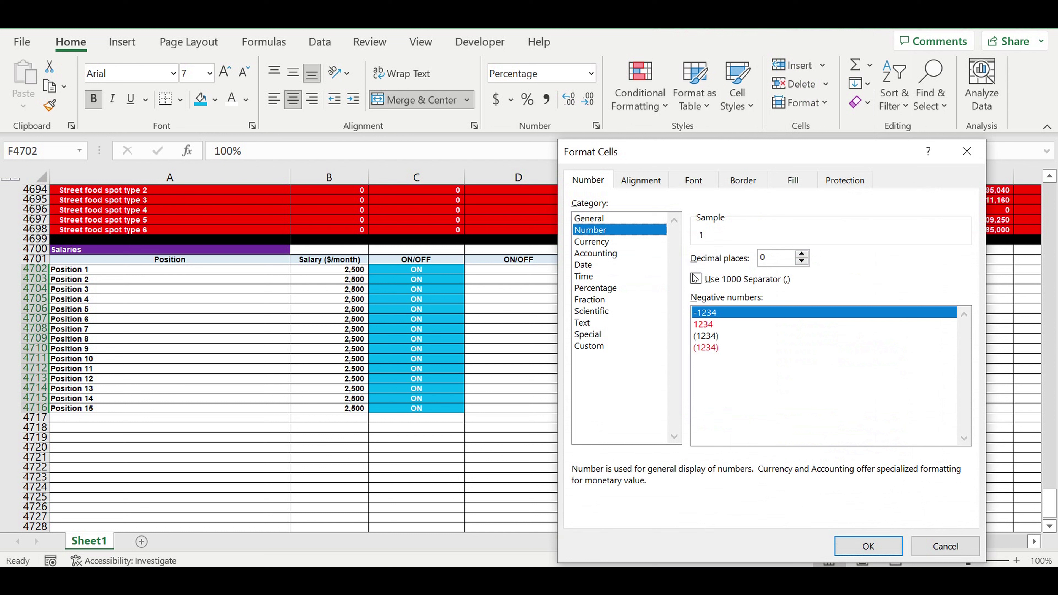
{"action": "left_click", "coordinate": [640, 181]}
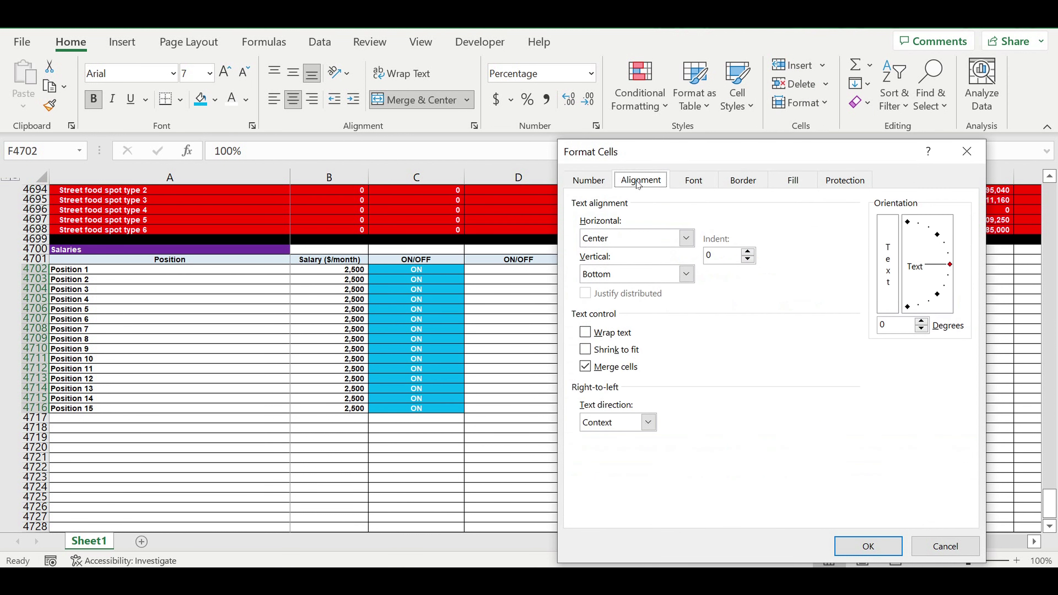
{"action": "left_click", "coordinate": [686, 277]}
{"action": "left_click", "coordinate": [621, 311]}
{"action": "left_click", "coordinate": [686, 278]}
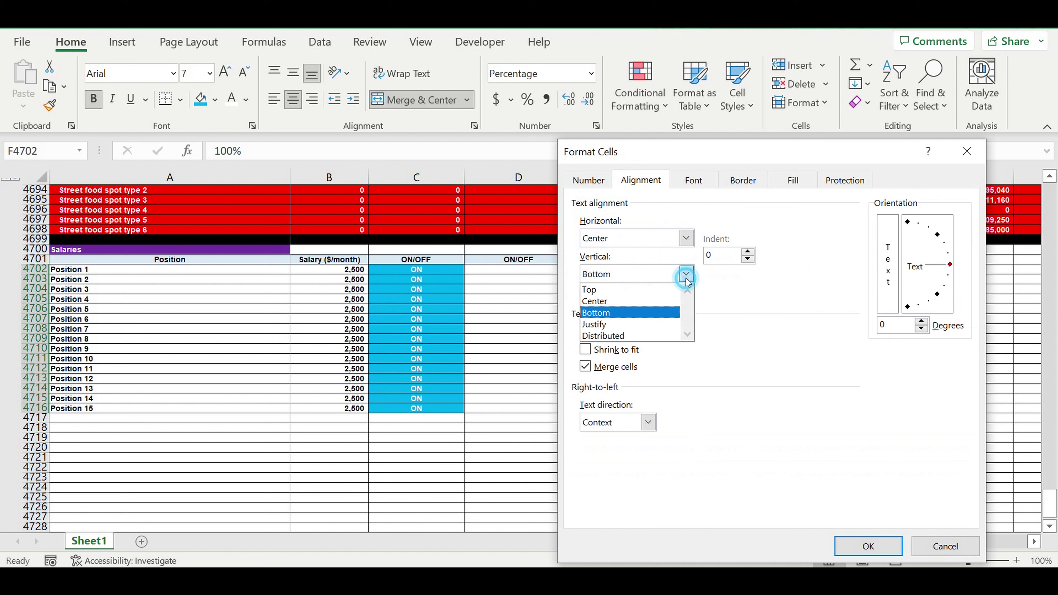
{"action": "left_click", "coordinate": [612, 301]}
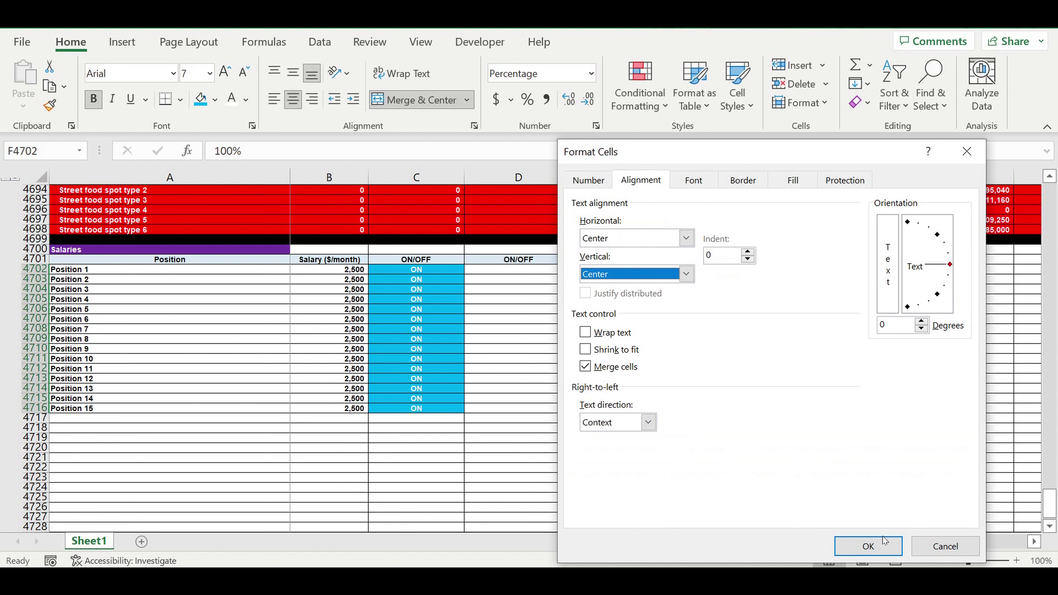
{"action": "left_click", "coordinate": [883, 544]}
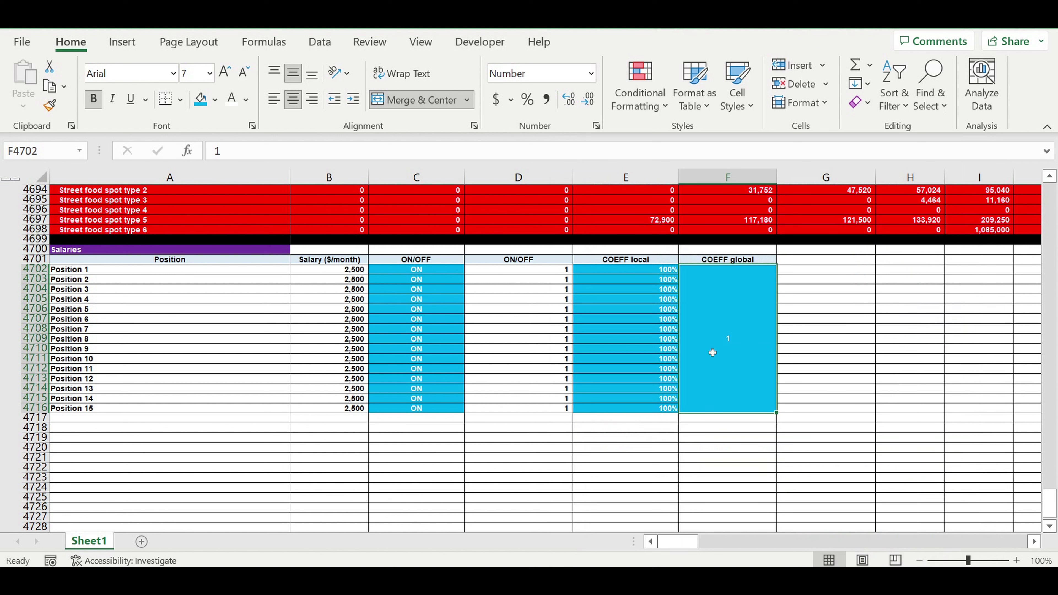
{"action": "left_click", "coordinate": [526, 99]}
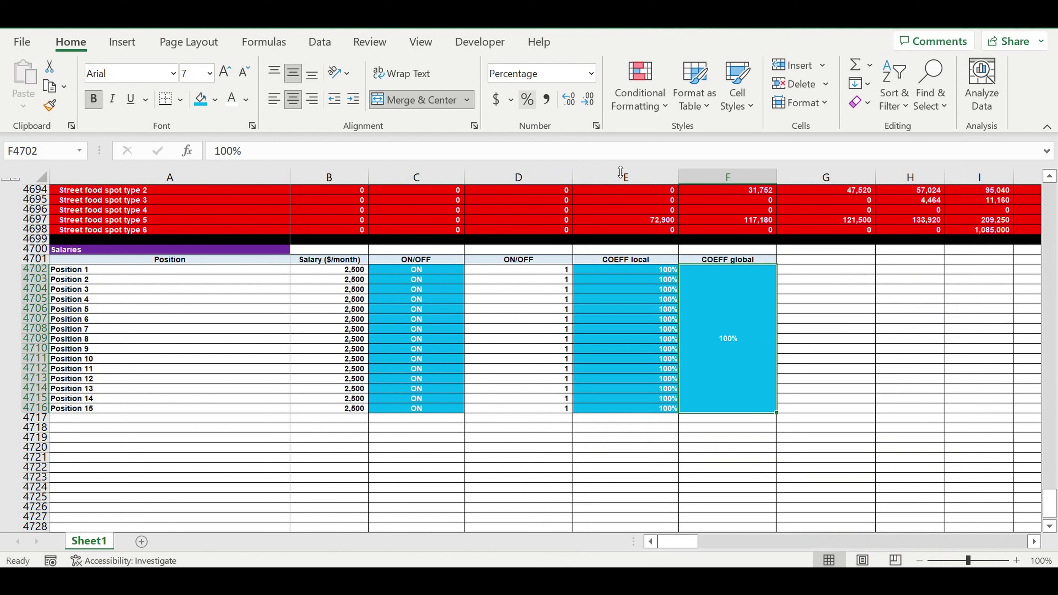
- Extend the header formatting into G4701 and link it by formula to the Salary ($/month) header in B4701
{"action": "left_click", "coordinate": [882, 317]}
{"action": "left_click", "coordinate": [766, 260]}
{"action": "left_click_drag", "start_coordinate": [776, 265], "coordinate": [845, 267]}
{"action": "left_click", "coordinate": [827, 299]}
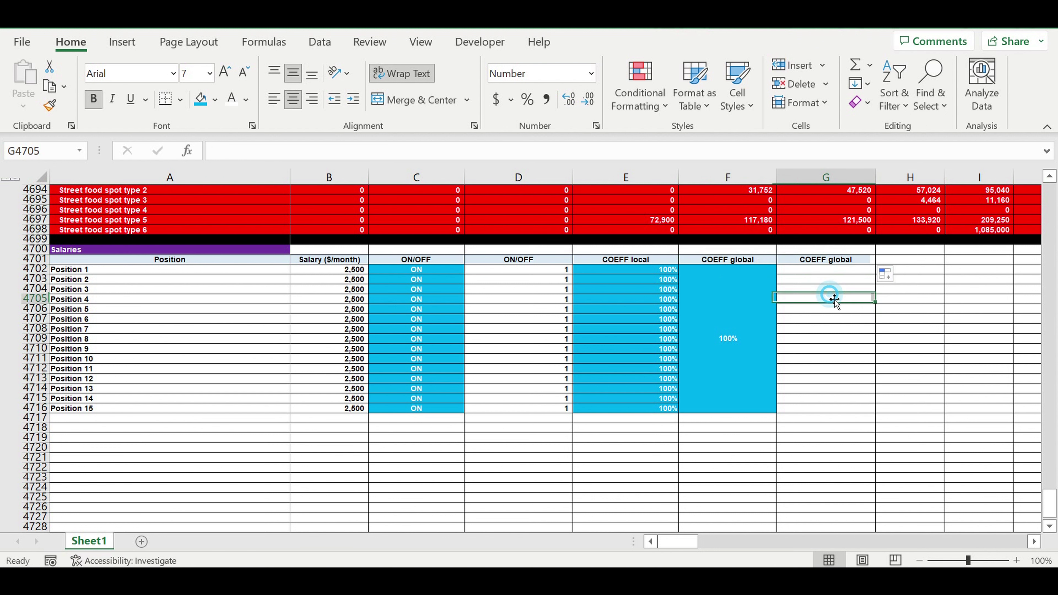
{"action": "left_click", "coordinate": [827, 265]}
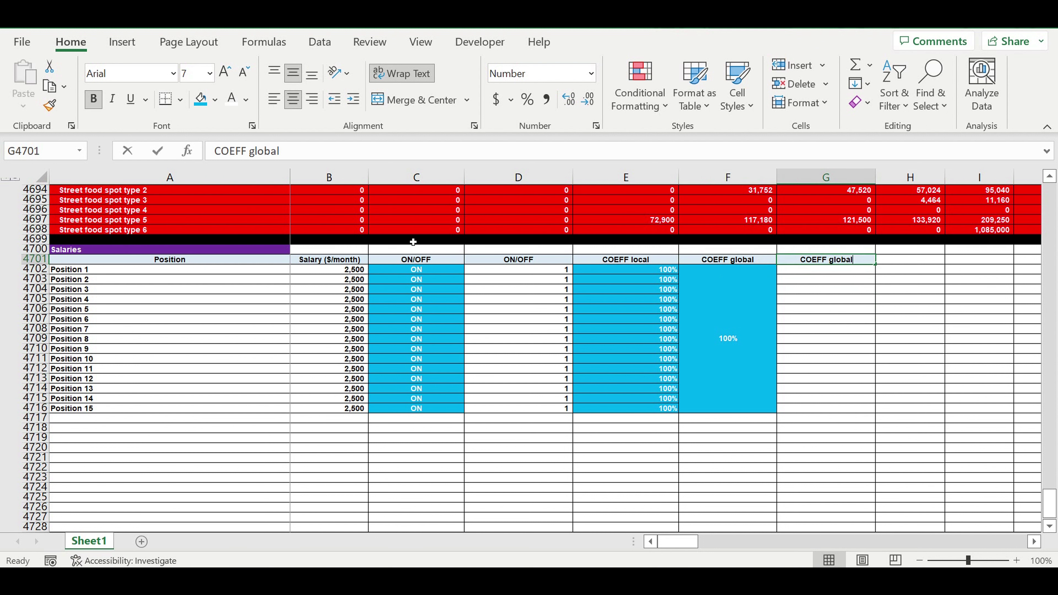
{"action": "type", "text": "="}
{"action": "left_click", "coordinate": [361, 261]}
{"action": "key", "text": "Return"}
- Format the position names and salaries in A4702:B4716 with light blue fill and white text
{"action": "left_click_drag", "start_coordinate": [267, 268], "coordinate": [329, 409]}
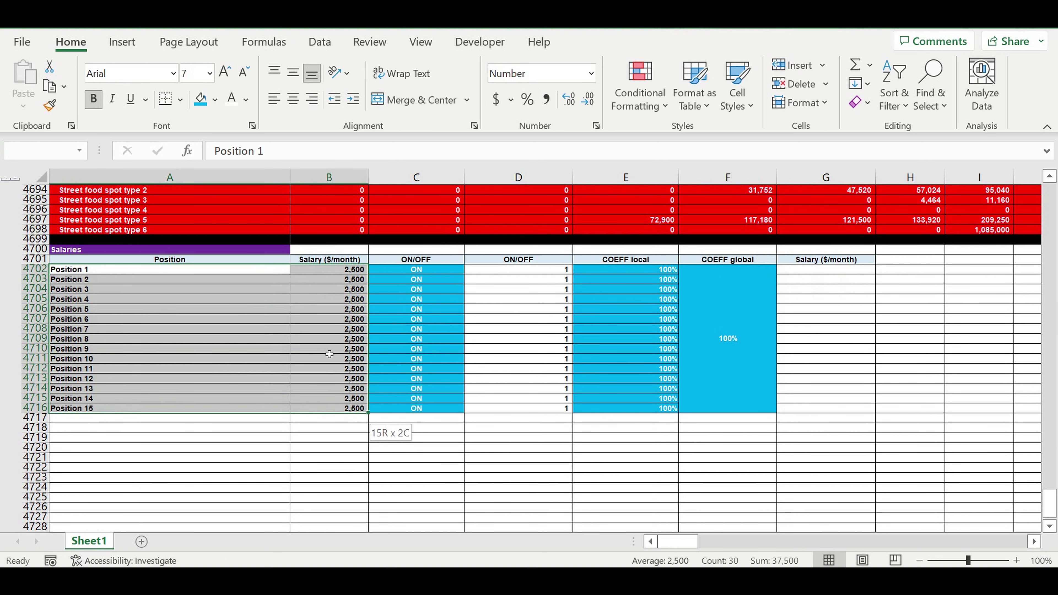
{"action": "left_click", "coordinate": [200, 99]}
{"action": "left_click", "coordinate": [232, 99]}
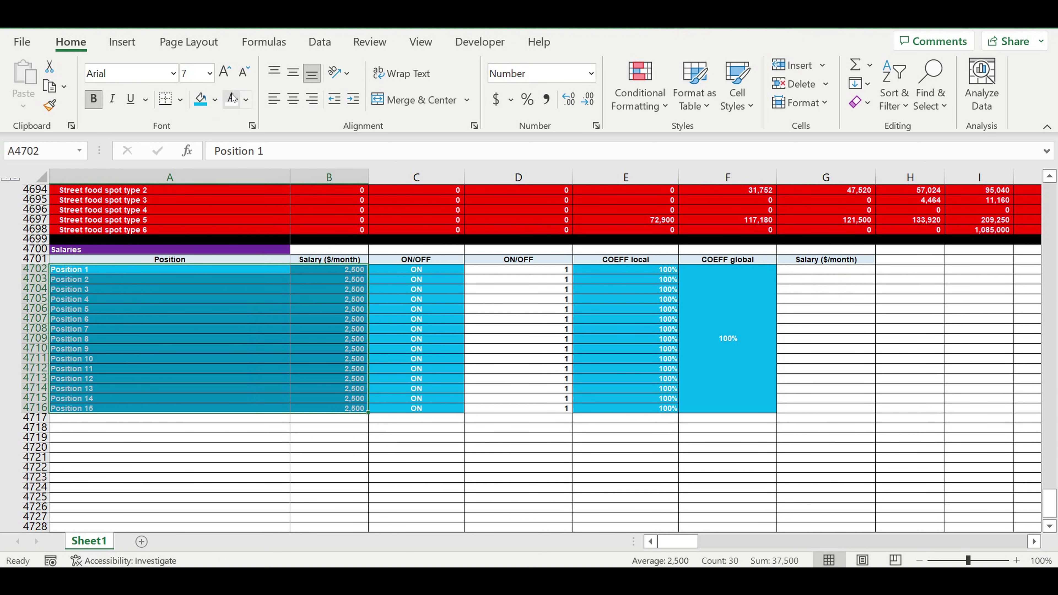
{"action": "left_click", "coordinate": [264, 300]}
{"action": "left_click", "coordinate": [329, 291]}
{"action": "left_click", "coordinate": [397, 298]}
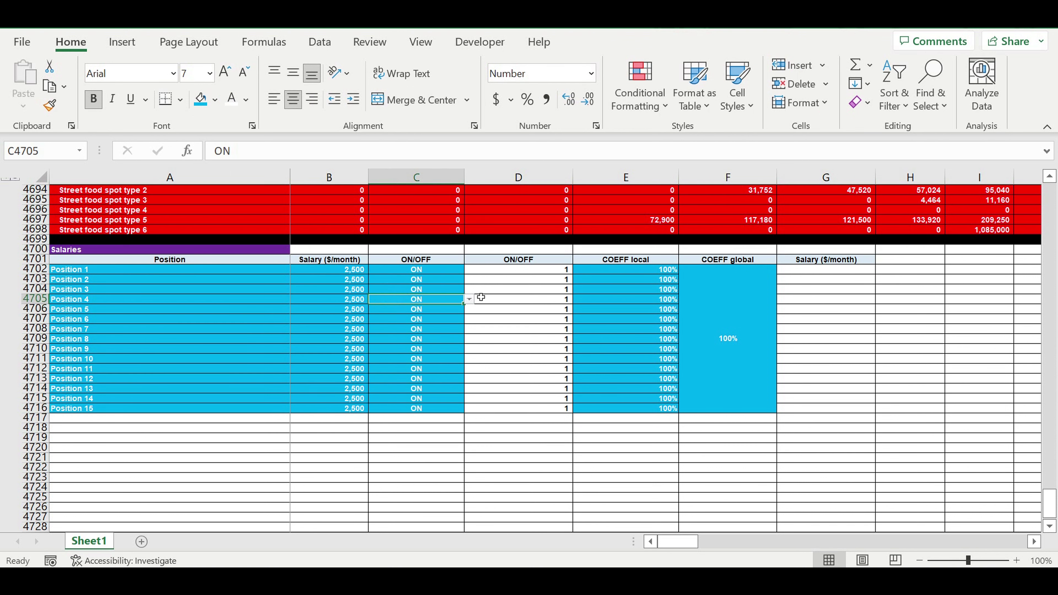
{"action": "left_click", "coordinate": [527, 293]}
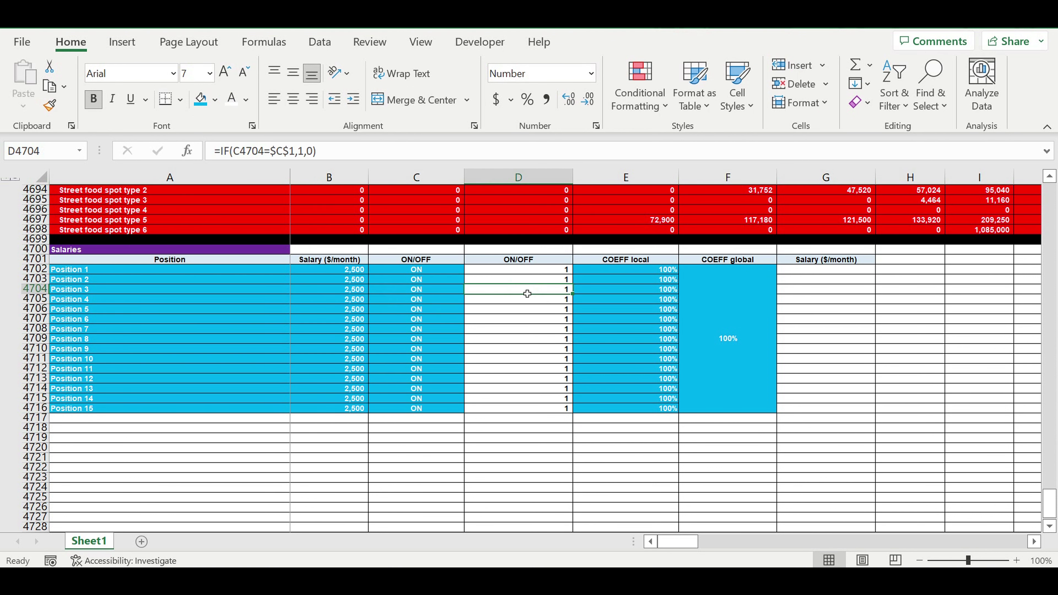
{"action": "scroll", "coordinate": [527, 294], "scroll_direction": "up", "scroll_amount": 2}
{"action": "left_click", "coordinate": [523, 240]}
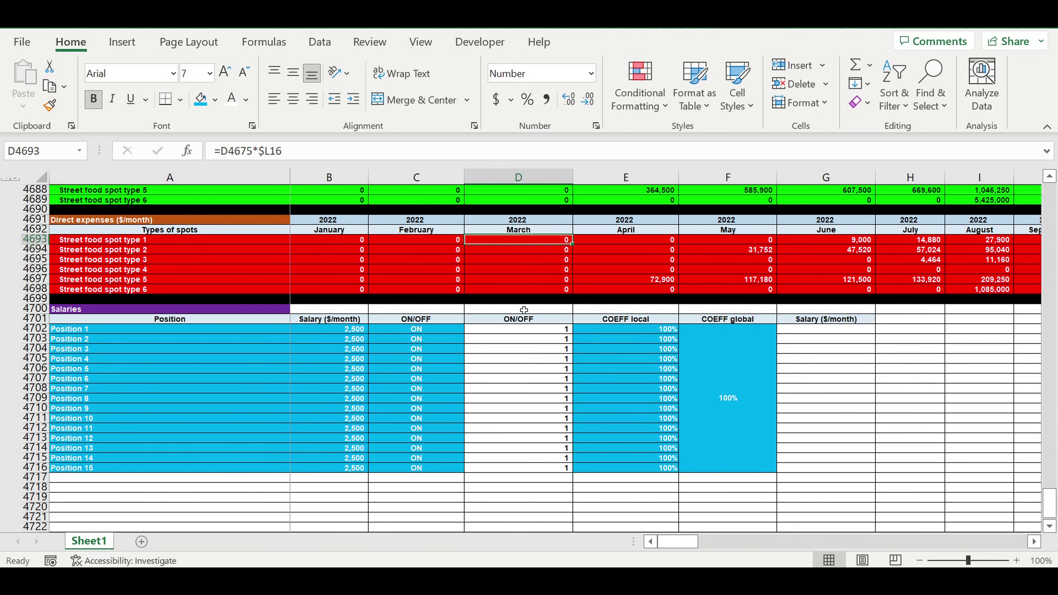
{"action": "left_click", "coordinate": [524, 332]}
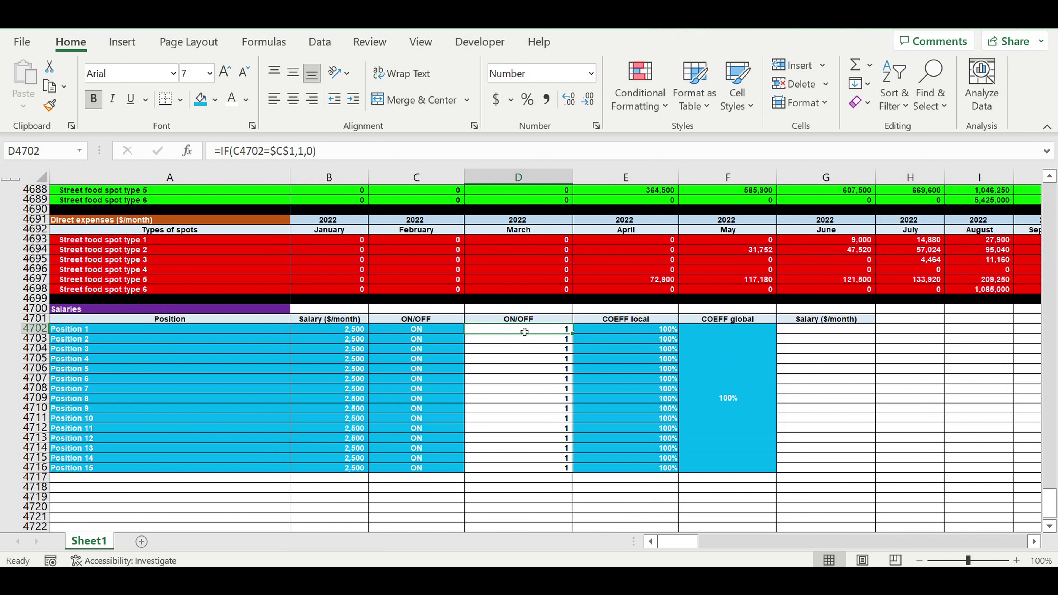
- Enter the formula =B4702*D4702*E4702*$F$4702 in G4702 to calculate Position 1's resulting monthly salary
{"action": "left_click", "coordinate": [823, 333]}
{"action": "type", "text": "="}
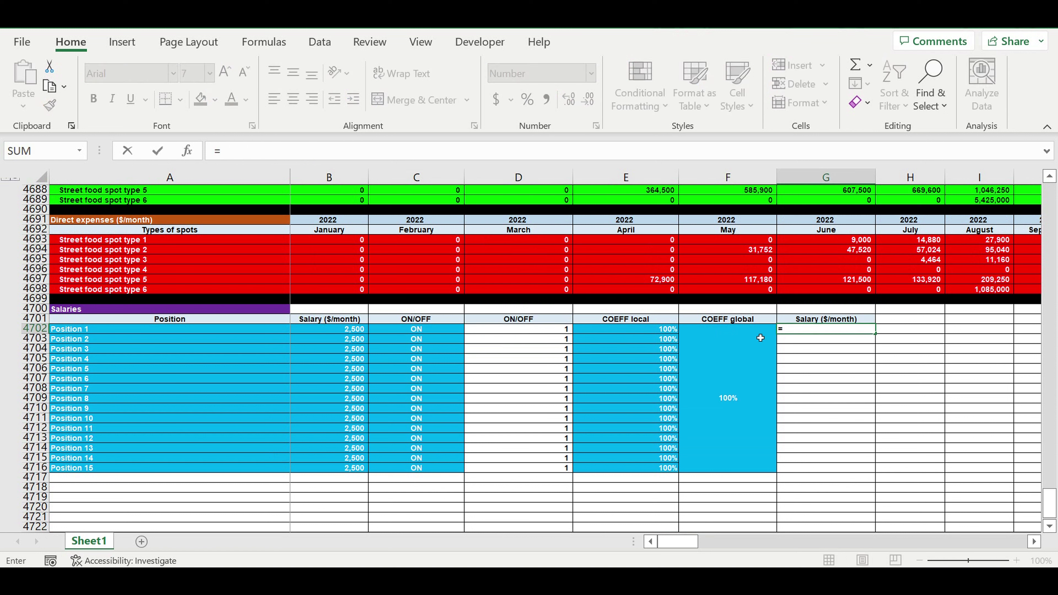
{"action": "left_click", "coordinate": [345, 333]}
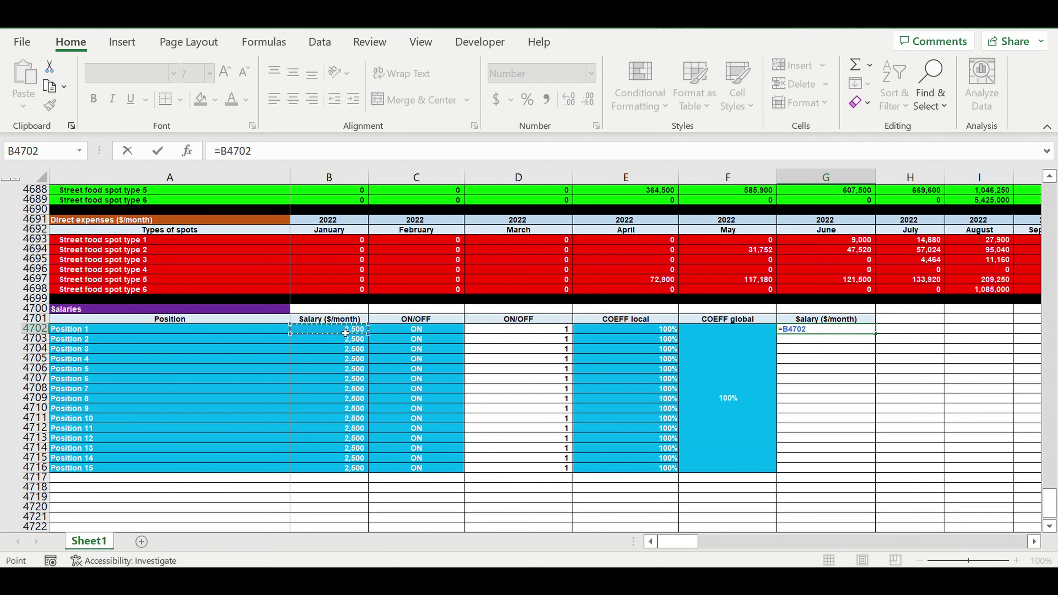
{"action": "type", "text": "*"}
{"action": "left_click", "coordinate": [540, 333]}
{"action": "type", "text": "*"}
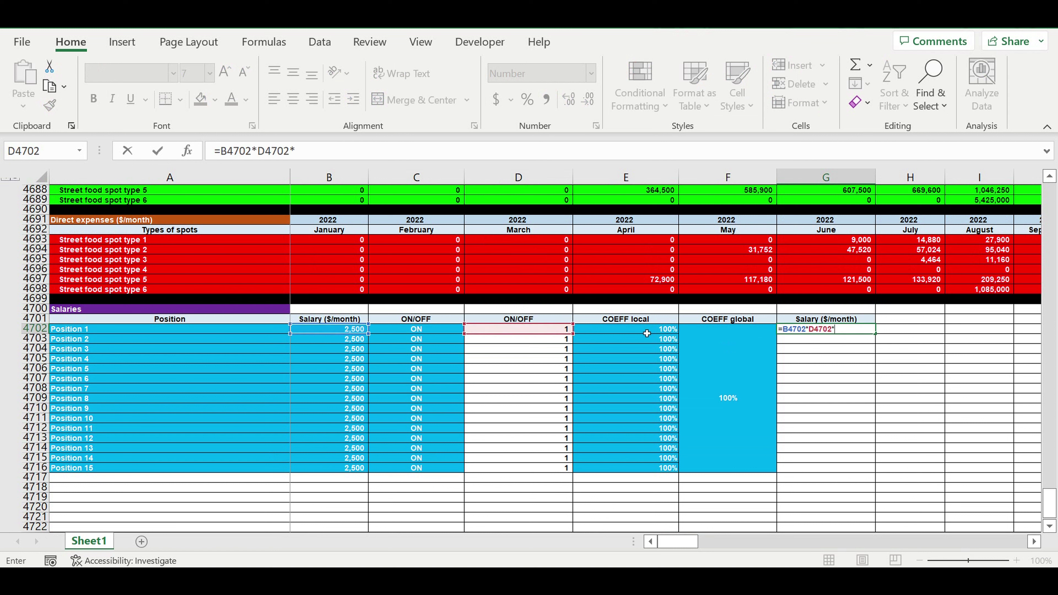
{"action": "left_click", "coordinate": [646, 333]}
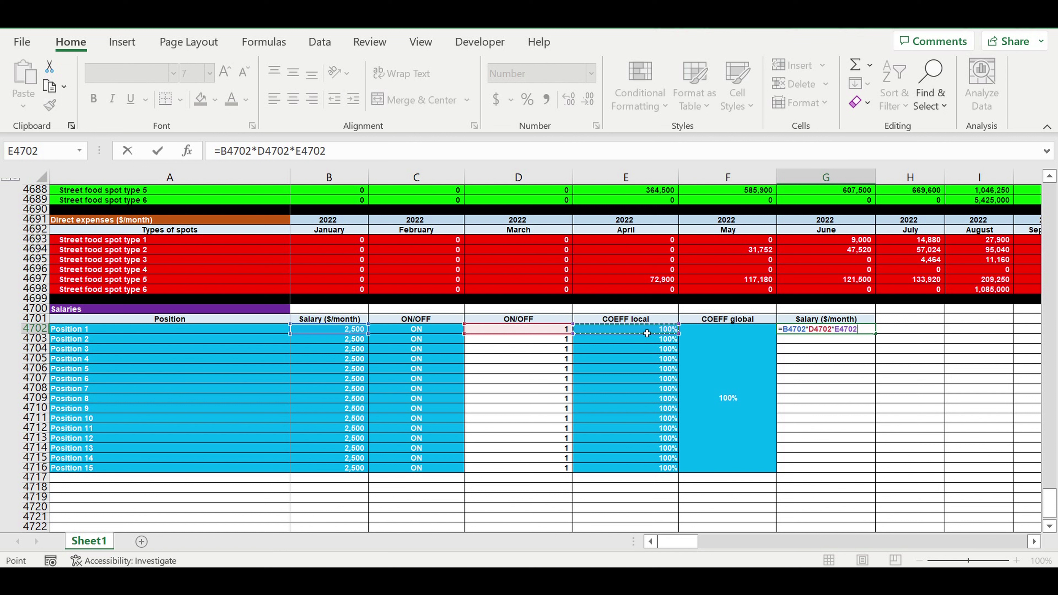
{"action": "type", "text": "*"}
{"action": "left_click", "coordinate": [744, 371]}
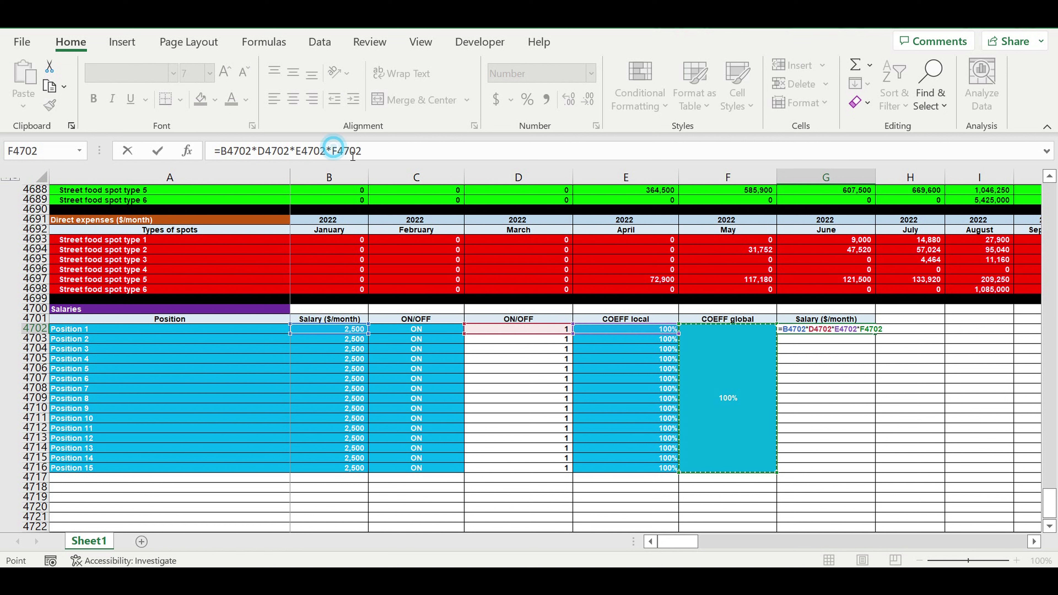
{"action": "left_click", "coordinate": [332, 152]}
{"action": "type", "text": "$"}
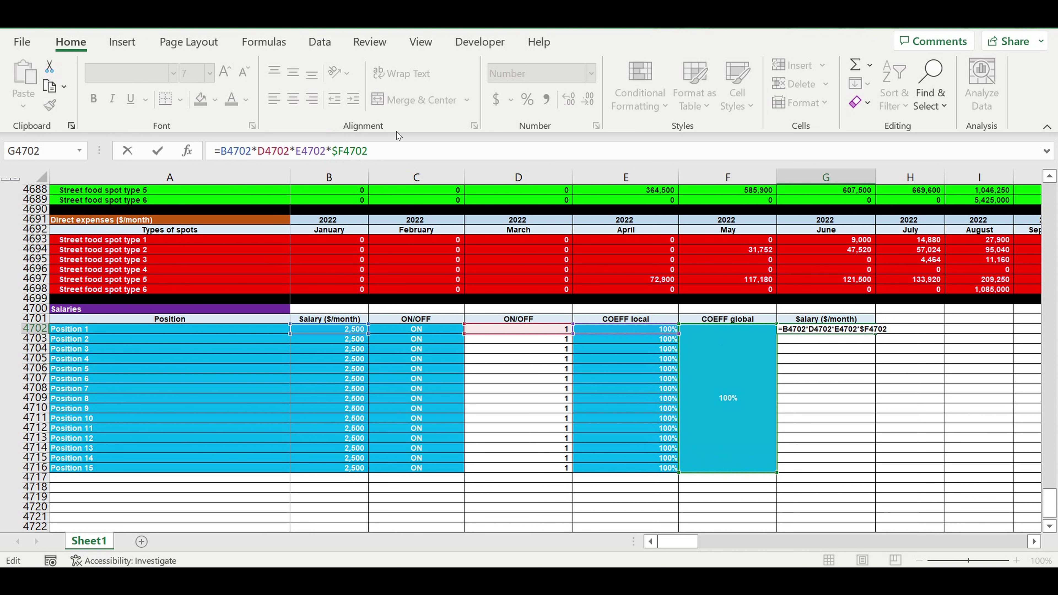
{"action": "left_click", "coordinate": [343, 151]}
{"action": "type", "text": "$"}
{"action": "key", "text": "Return"}
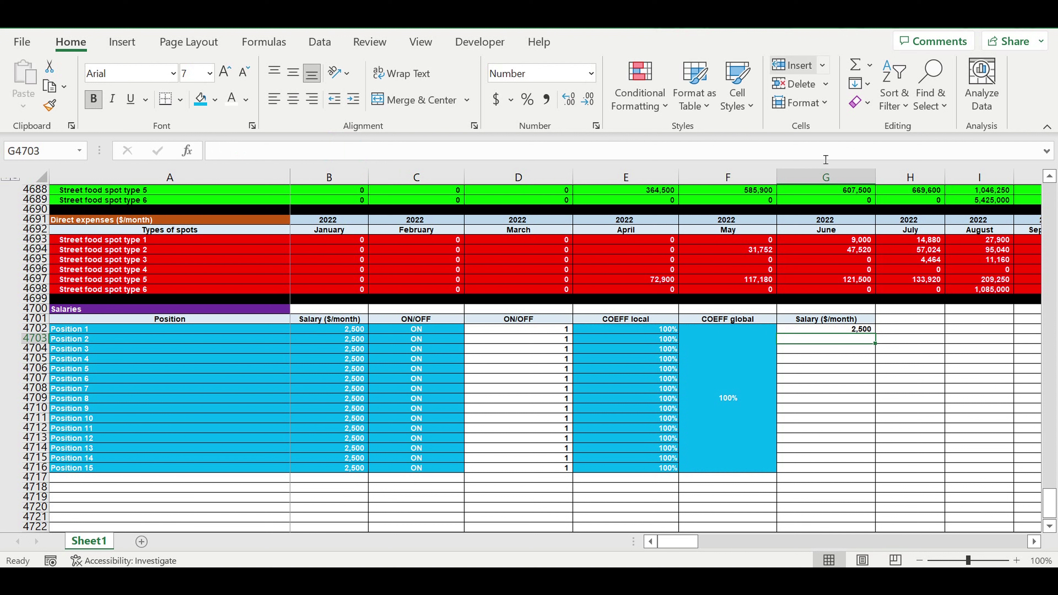
- Copy the G4702 salary formula down through G4716 for all 15 positions
{"action": "left_click", "coordinate": [854, 330]}
{"action": "left_click_drag", "start_coordinate": [875, 333], "coordinate": [919, 444]}
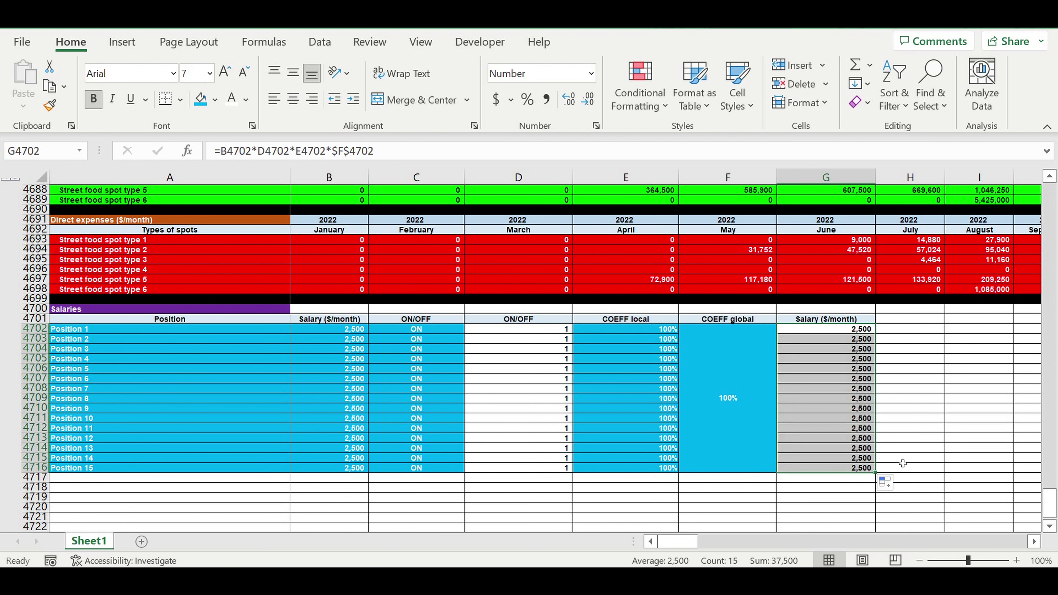
{"action": "left_click", "coordinate": [728, 397]}
- Test Position 8's switch in C4709 by setting it to OFF, checking its resulting salary and restoring ON
{"action": "left_click", "coordinate": [421, 401]}
{"action": "left_click", "coordinate": [469, 398]}
{"action": "left_click", "coordinate": [451, 420]}
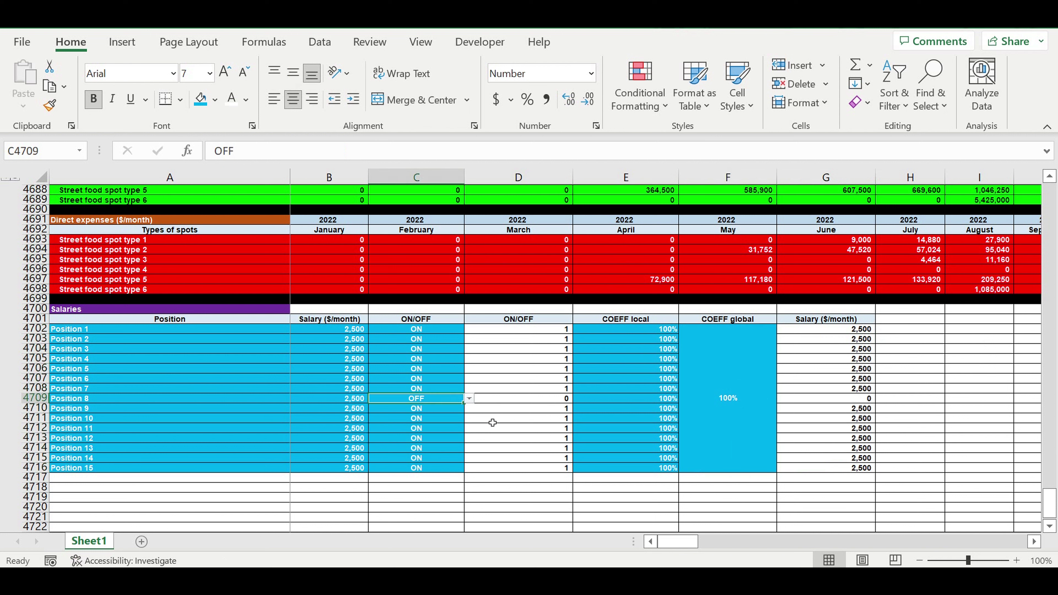
{"action": "left_click", "coordinate": [850, 401]}
{"action": "left_click", "coordinate": [448, 399]}
{"action": "left_click", "coordinate": [469, 398]}
{"action": "left_click", "coordinate": [451, 410]}
{"action": "left_click", "coordinate": [499, 441]}
- Test the local coefficient by setting Position 8's value in E4709 to 80% and checking its resulting salary
{"action": "left_click", "coordinate": [651, 402]}
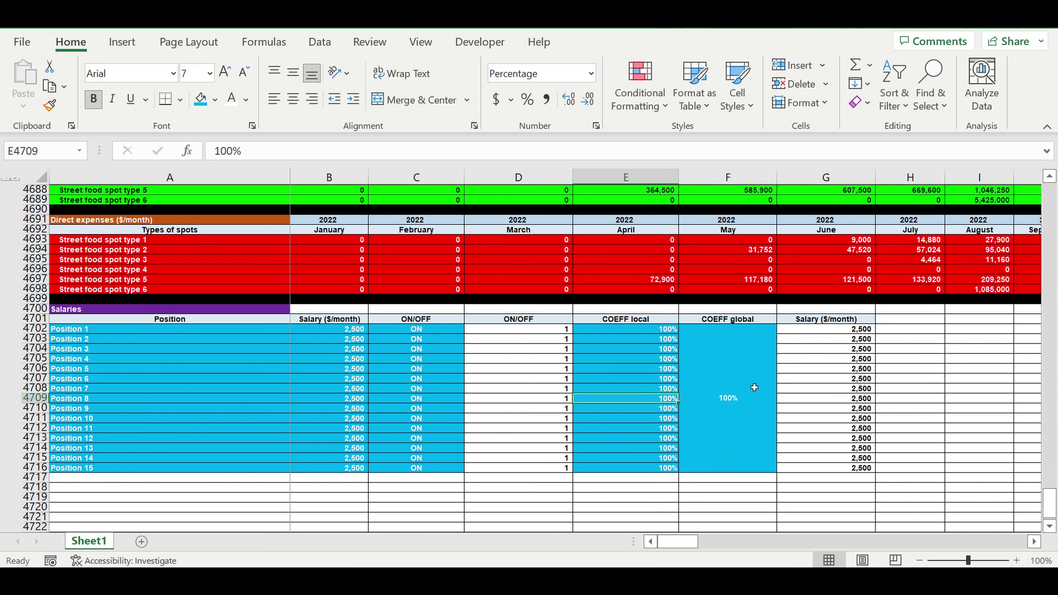
{"action": "type", "text": "80"}
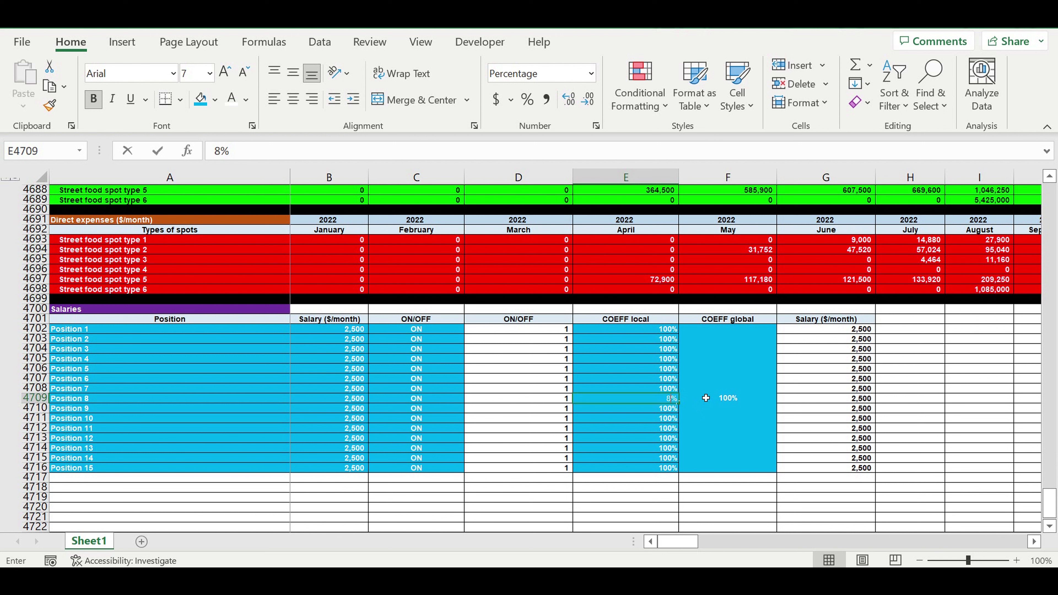
{"action": "key", "text": "Return"}
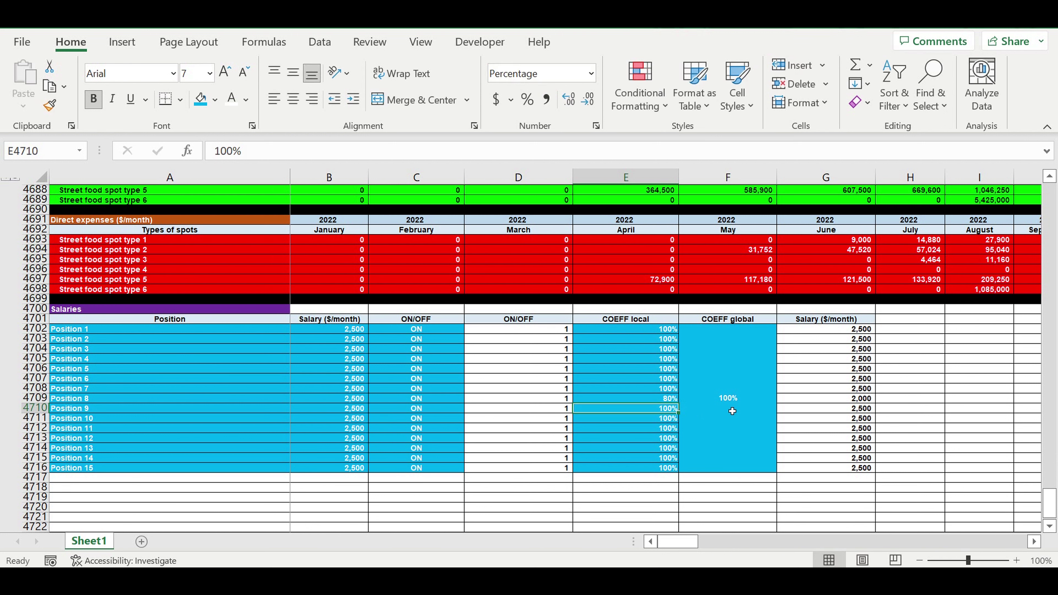
{"action": "left_click", "coordinate": [847, 399]}
{"action": "left_click", "coordinate": [645, 400]}
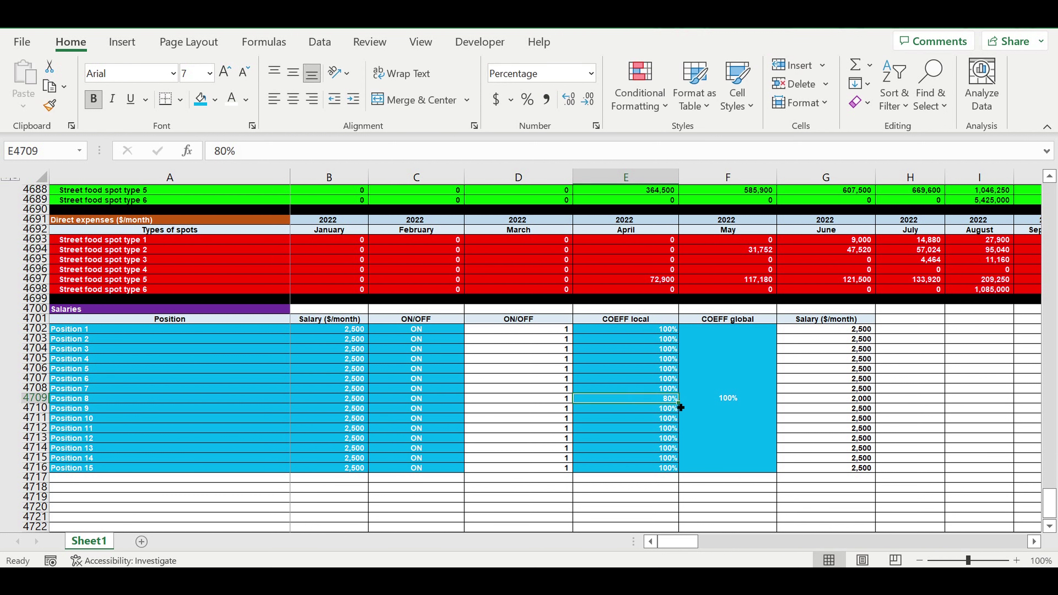
- Test a 200% local coefficient across E4704:E4713, and restore E4702:E4716 to 100%
{"action": "left_click", "coordinate": [658, 353]}
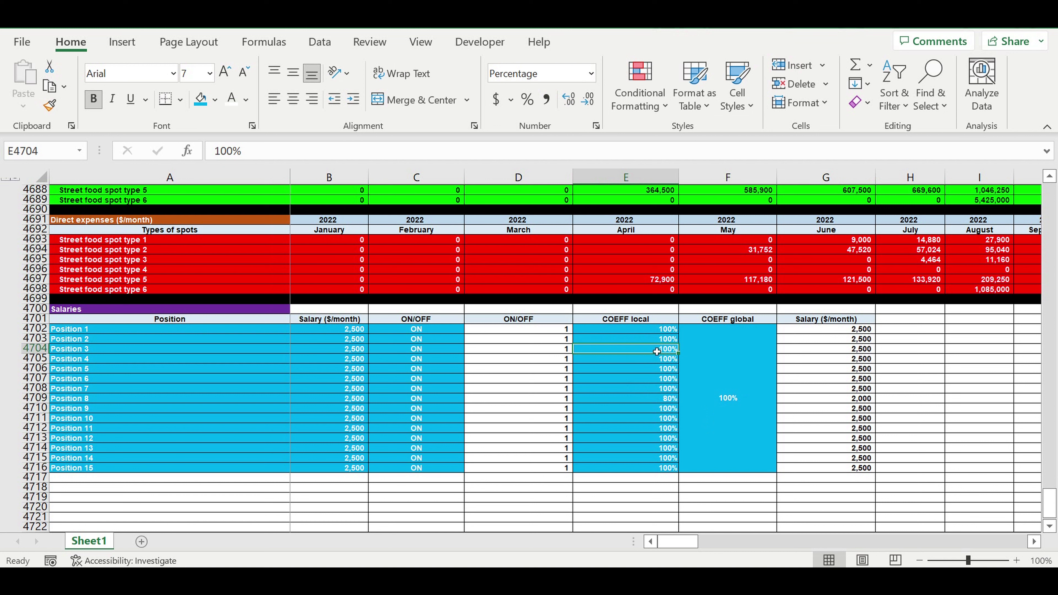
{"action": "type", "text": "200"}
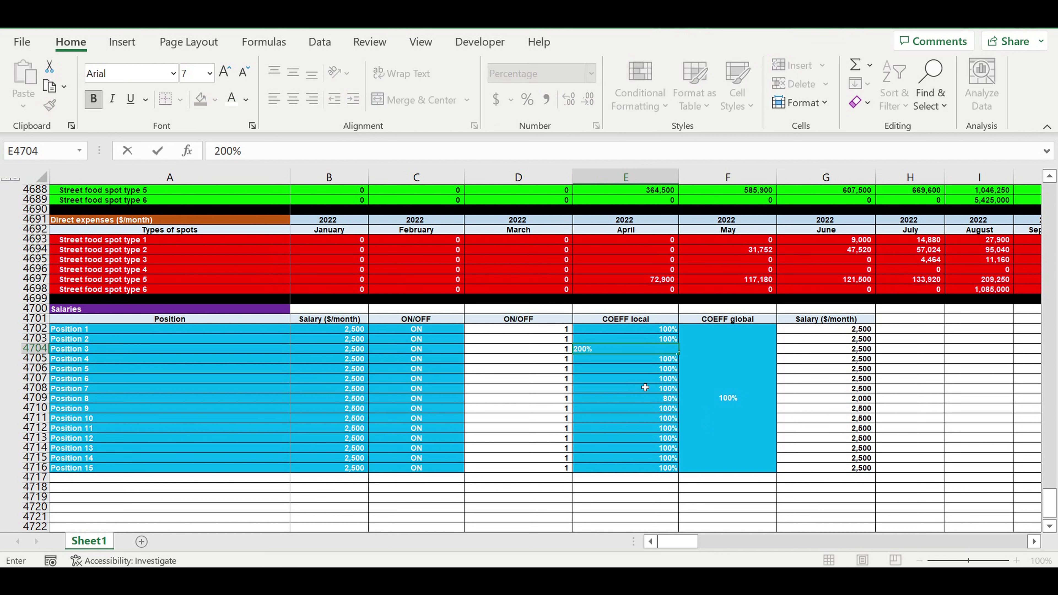
{"action": "key", "text": "Return"}
{"action": "left_click", "coordinate": [657, 353]}
{"action": "left_click_drag", "start_coordinate": [678, 353], "coordinate": [685, 438]}
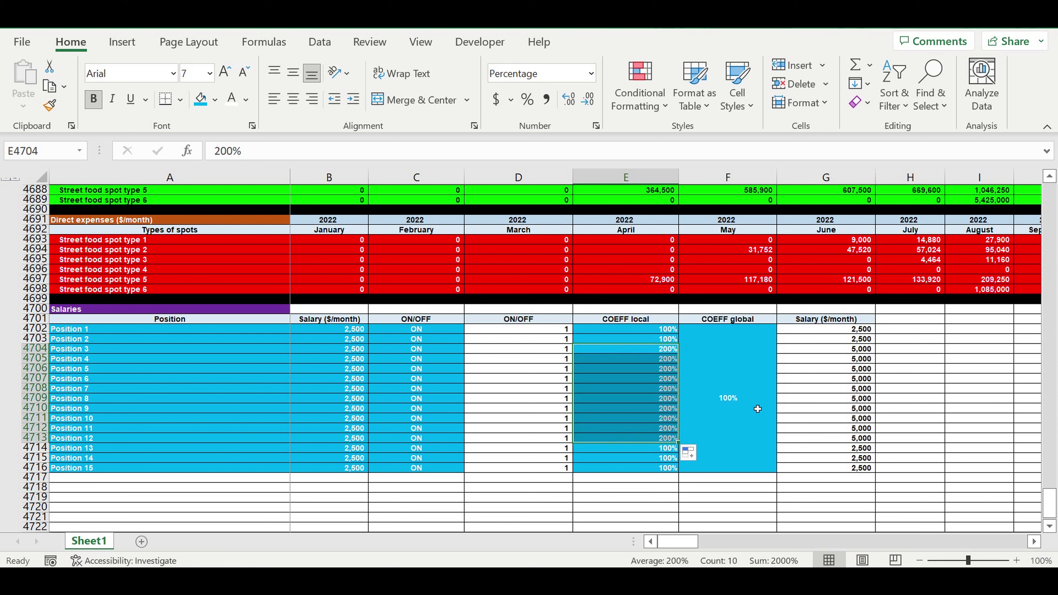
{"action": "left_click", "coordinate": [746, 386]}
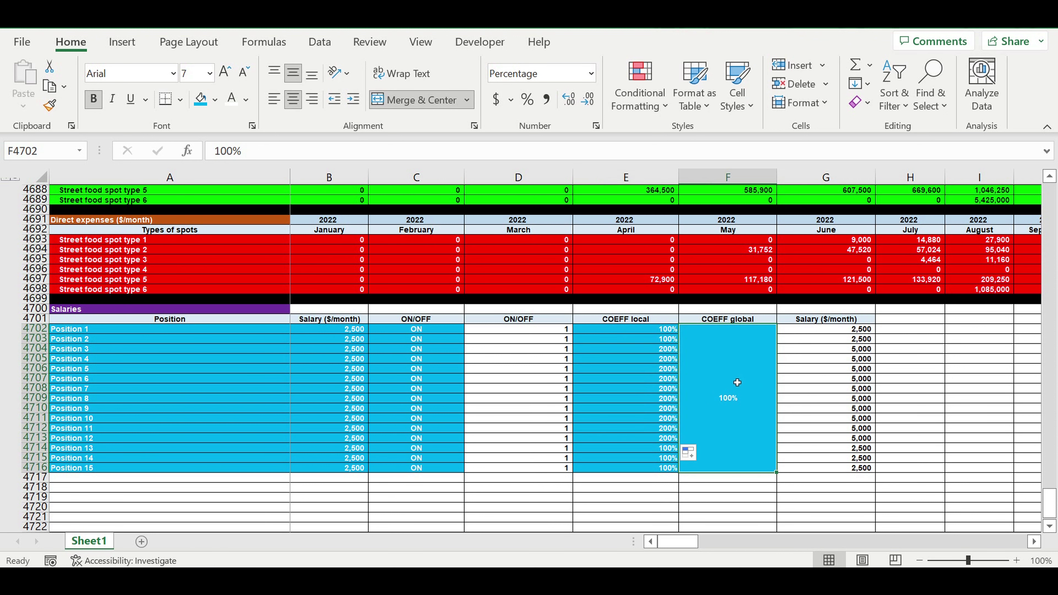
{"action": "left_click", "coordinate": [668, 332]}
{"action": "left_click_drag", "start_coordinate": [678, 333], "coordinate": [662, 473]}
- Test the global coefficient in F4702 by setting it to 150%, checking the salaries and restoring 100%
{"action": "left_click", "coordinate": [751, 395]}
{"action": "type", "text": "150"}
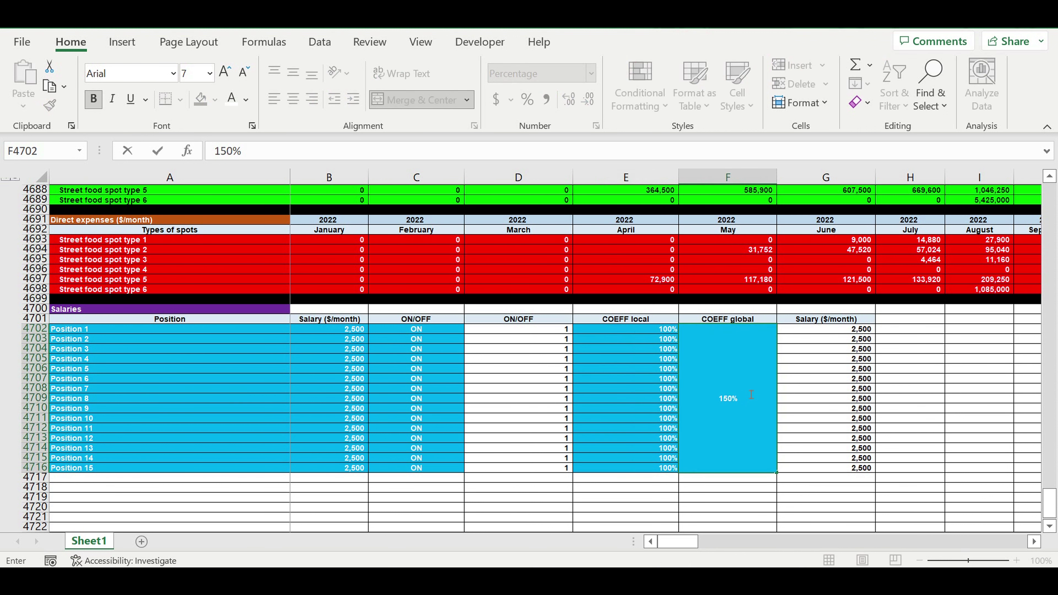
{"action": "key", "text": "Return"}
{"action": "left_click", "coordinate": [840, 392]}
{"action": "left_click", "coordinate": [756, 389]}
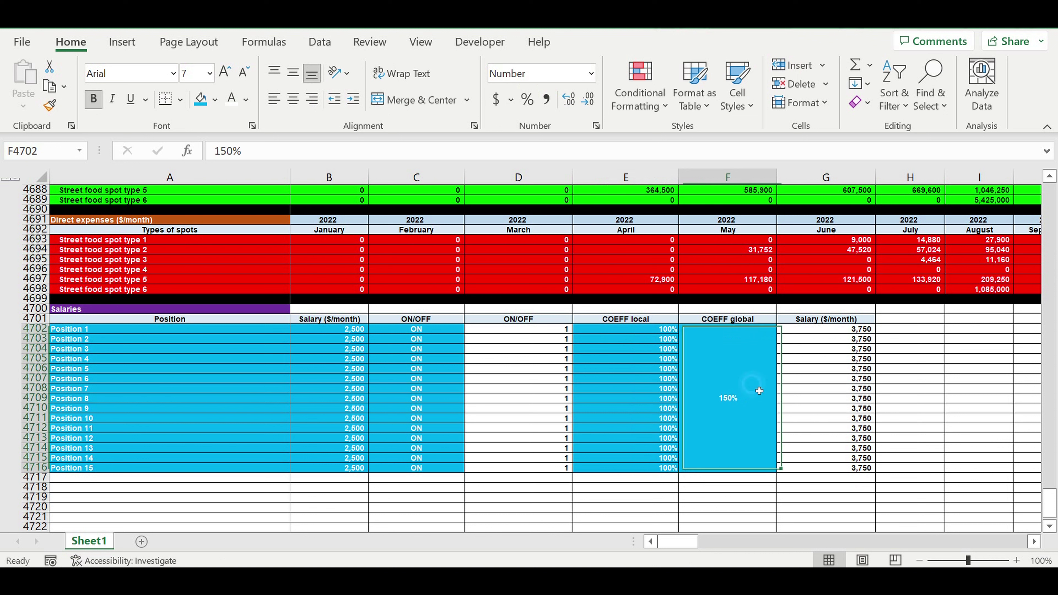
{"action": "type", "text": "100"}
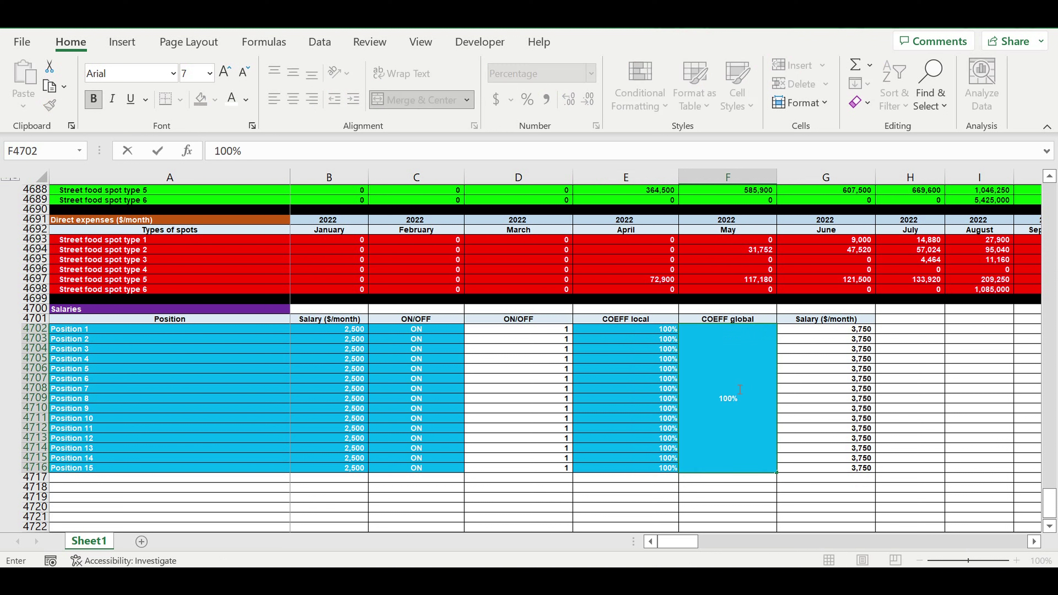
{"action": "key", "text": "Return"}
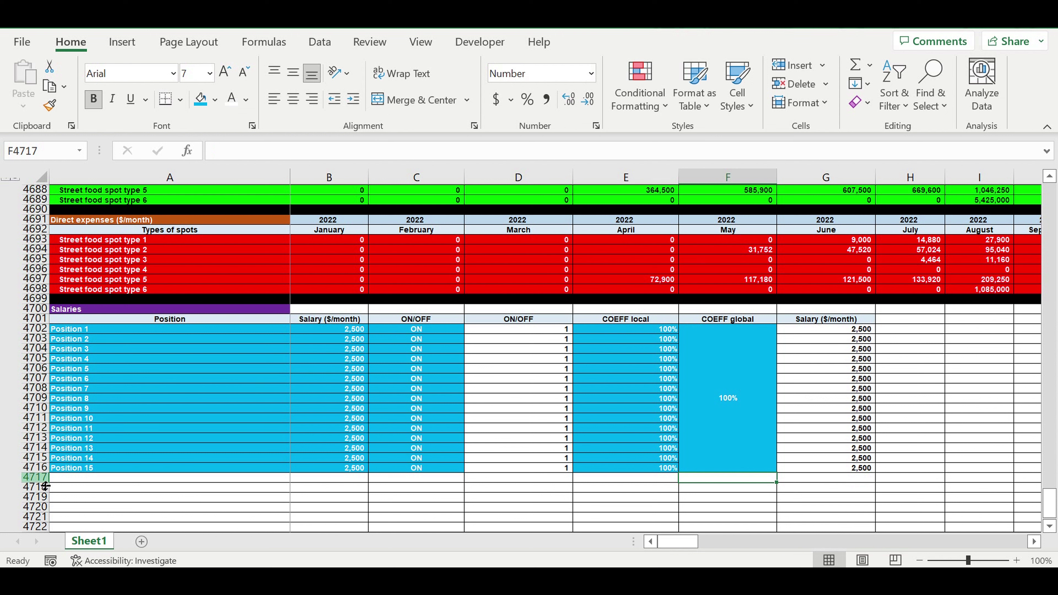
- Fill the whole of row 4717 with black as a separator below the salary table
{"action": "left_click", "coordinate": [35, 477]}
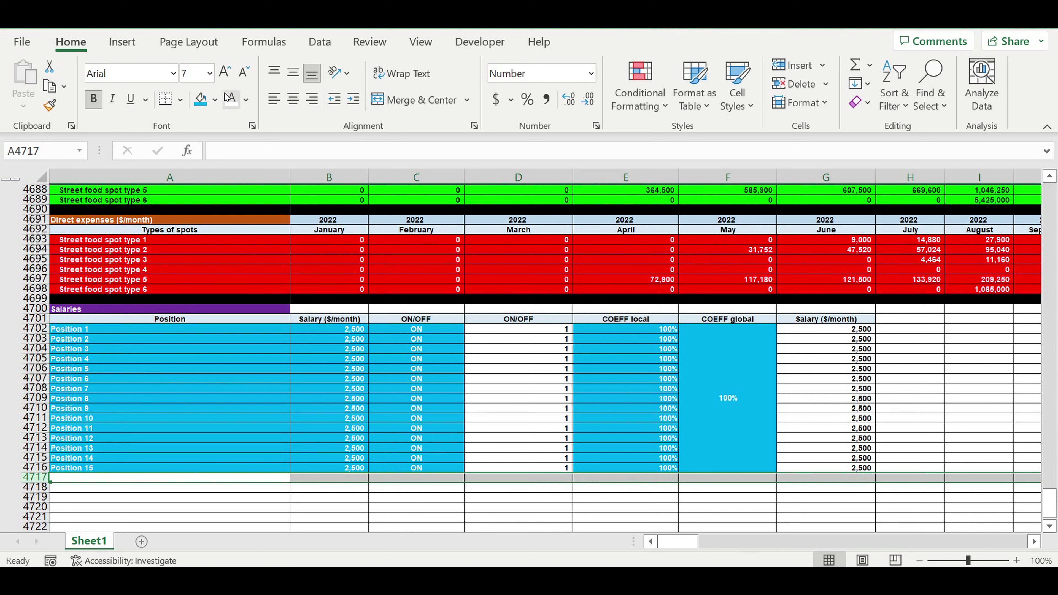
{"action": "left_click", "coordinate": [215, 100]}
{"action": "left_click", "coordinate": [214, 142]}
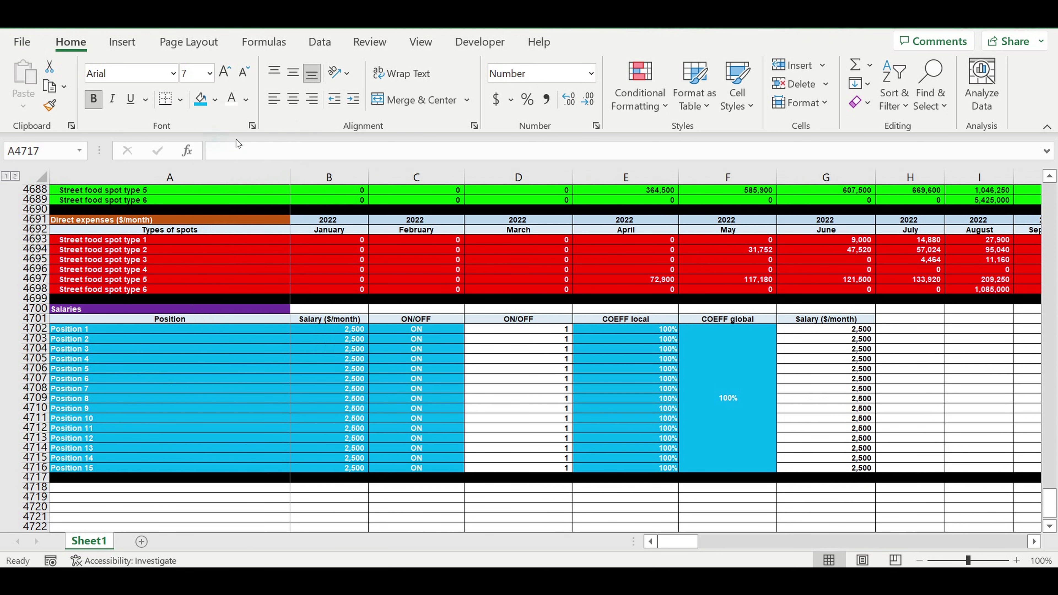
{"action": "left_click", "coordinate": [412, 361]}
{"action": "left_click", "coordinate": [69, 333]}
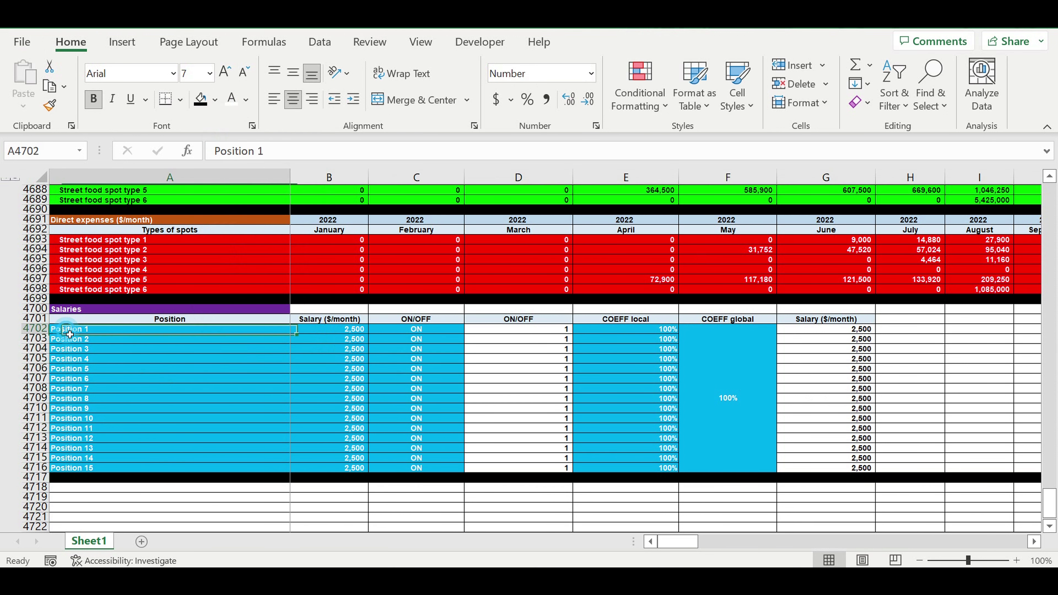
- Copy the January to December headers from B4692:M4692 and paste them starting at B4719
{"action": "scroll", "coordinate": [229, 350], "scroll_direction": "down", "scroll_amount": 5}
{"action": "scroll", "coordinate": [322, 331], "scroll_direction": "up", "scroll_amount": 7}
{"action": "left_click_drag", "start_coordinate": [329, 288], "coordinate": [962, 290]}
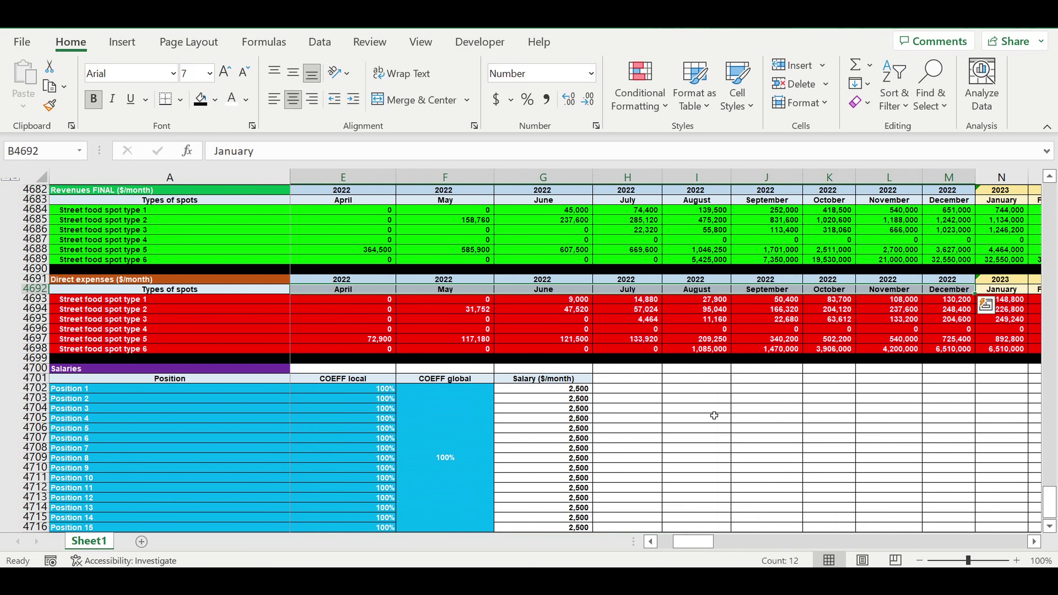
{"action": "key", "text": "ctrl+c"}
{"action": "left_click_drag", "start_coordinate": [693, 541], "coordinate": [678, 541]}
{"action": "scroll", "coordinate": [562, 402], "scroll_direction": "down", "scroll_amount": 5}
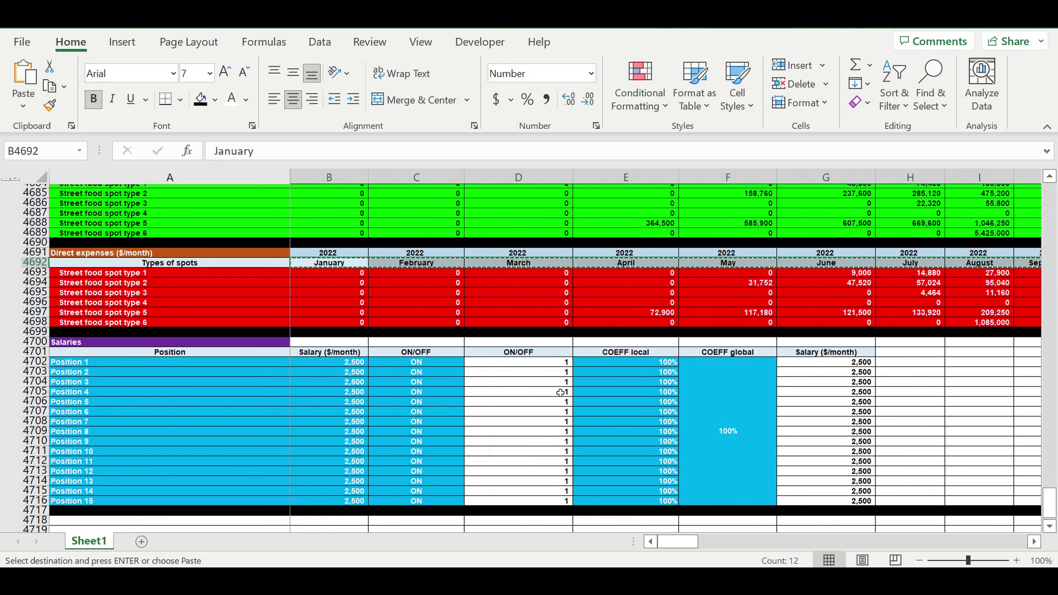
{"action": "left_click", "coordinate": [338, 408]}
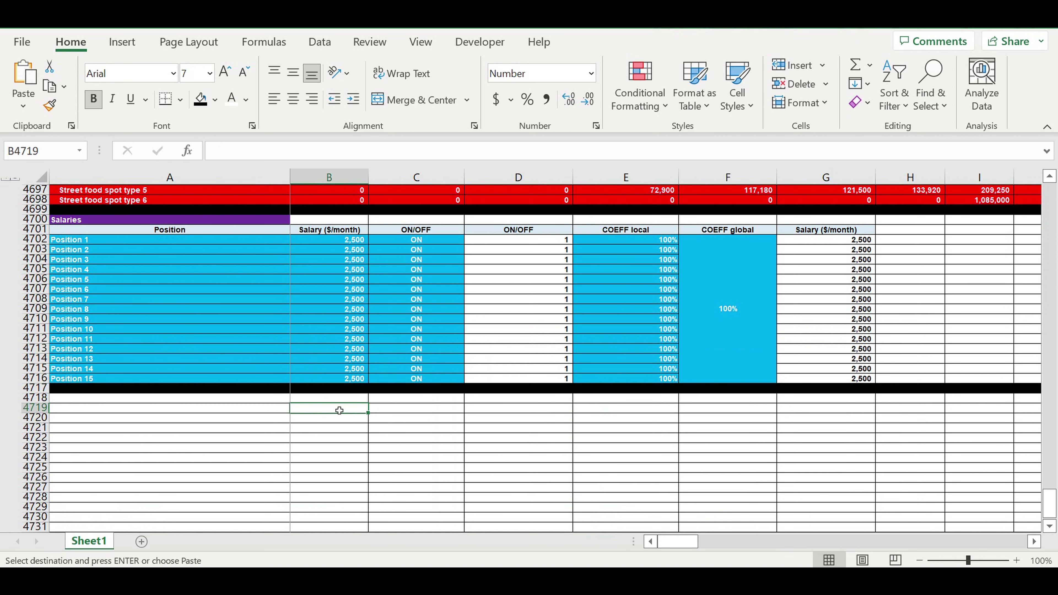
{"action": "key", "text": "ctrl+v"}
{"action": "left_click", "coordinate": [414, 479]}
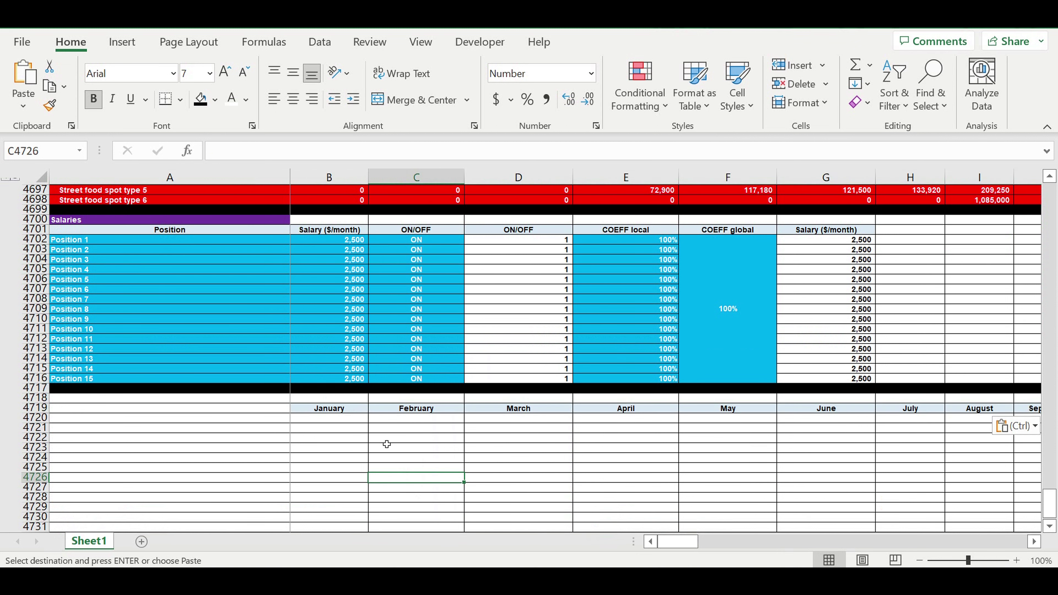
- Enter the title "Typical year" in B4718 above the January header, correcting its spelling
{"action": "left_click", "coordinate": [342, 400]}
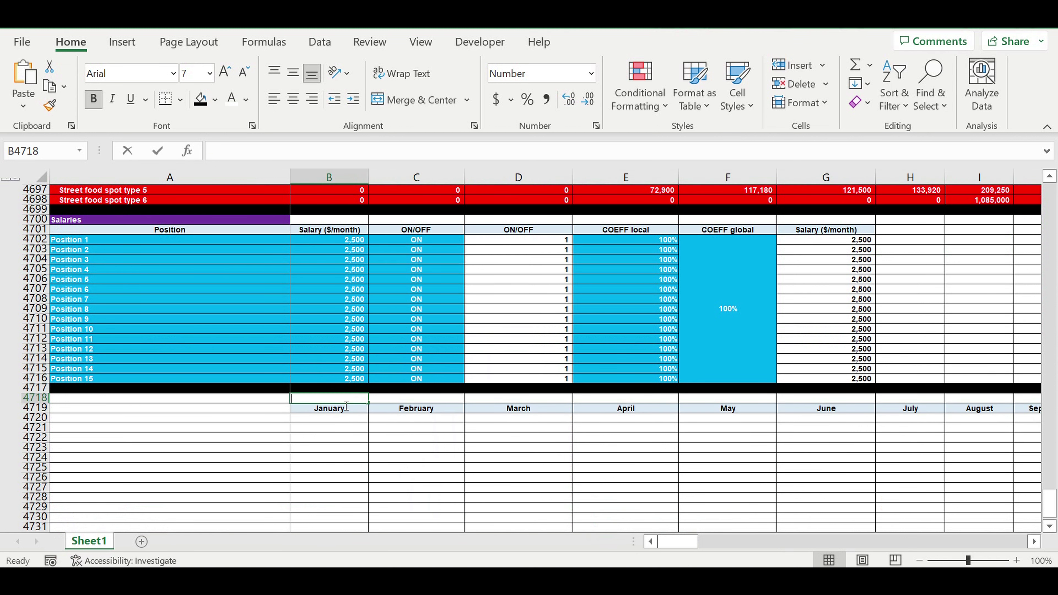
{"action": "type", "text": "Typial"}
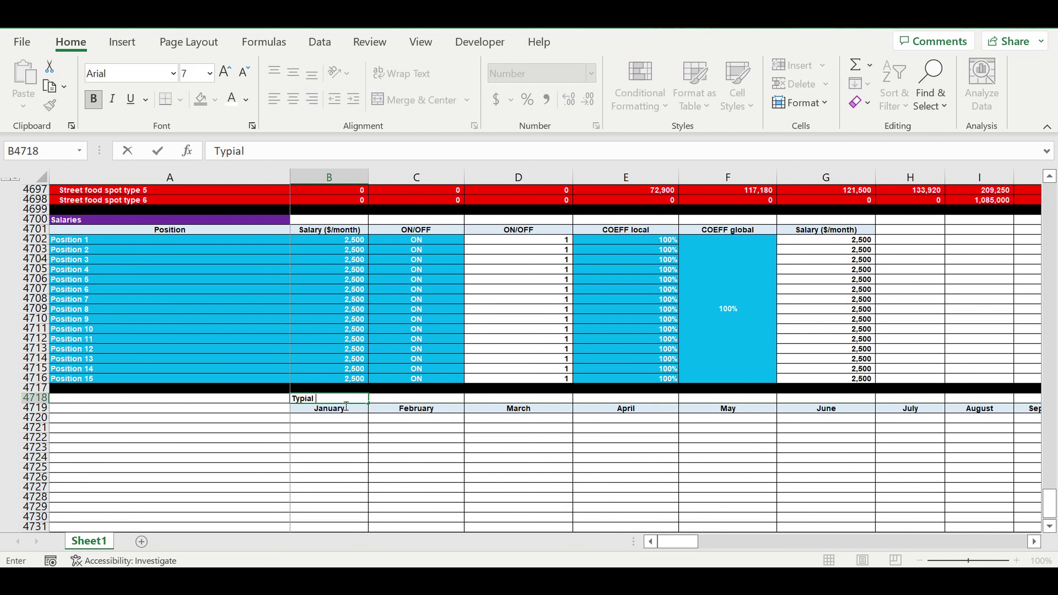
{"action": "type", "text": " year"}
{"action": "key", "text": "Return"}
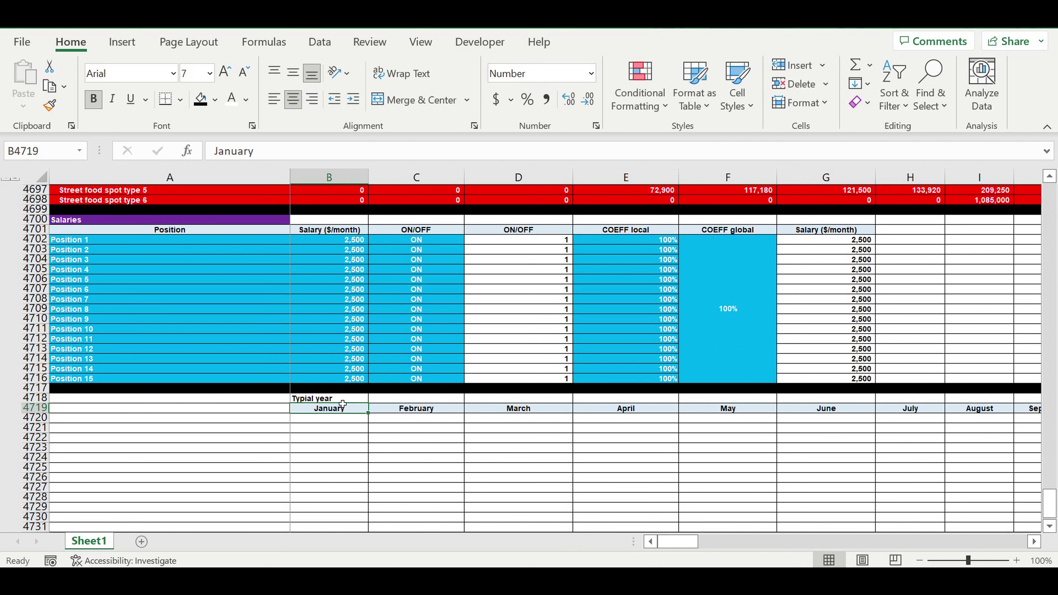
{"action": "left_click", "coordinate": [341, 389]}
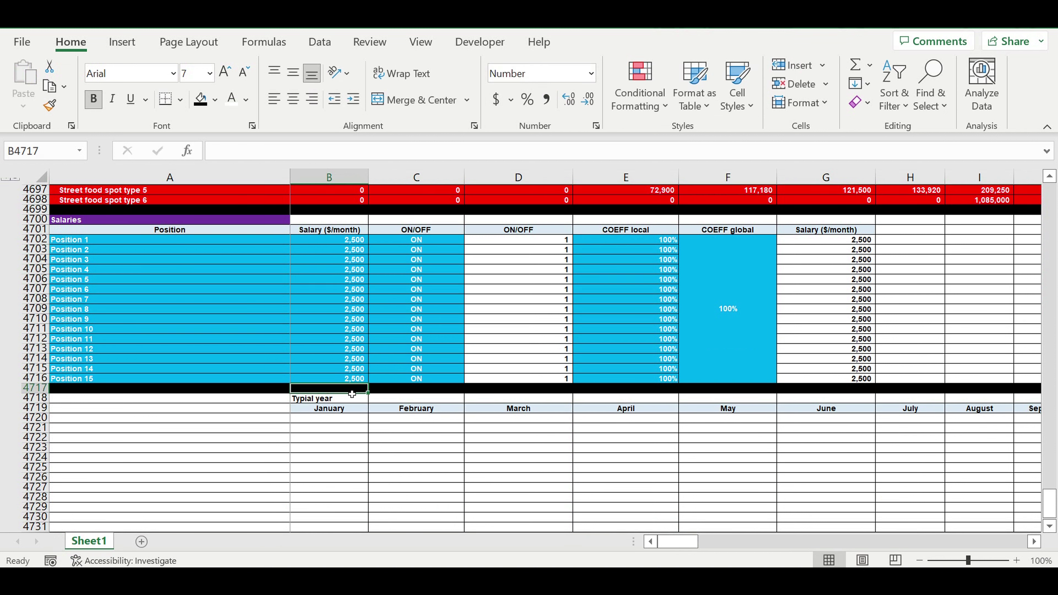
{"action": "left_click", "coordinate": [341, 399]}
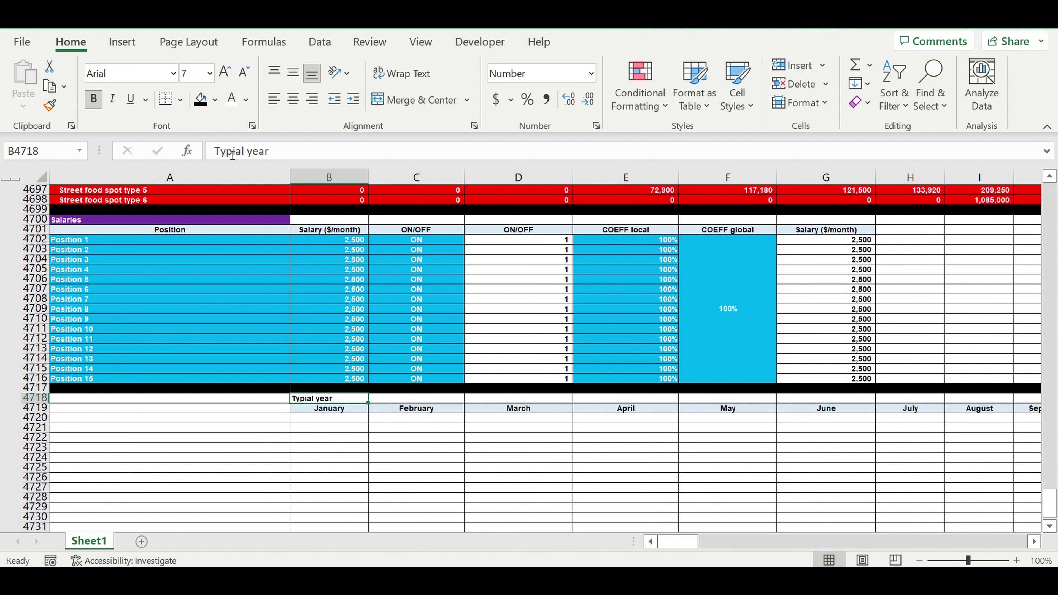
{"action": "left_click", "coordinate": [244, 155]}
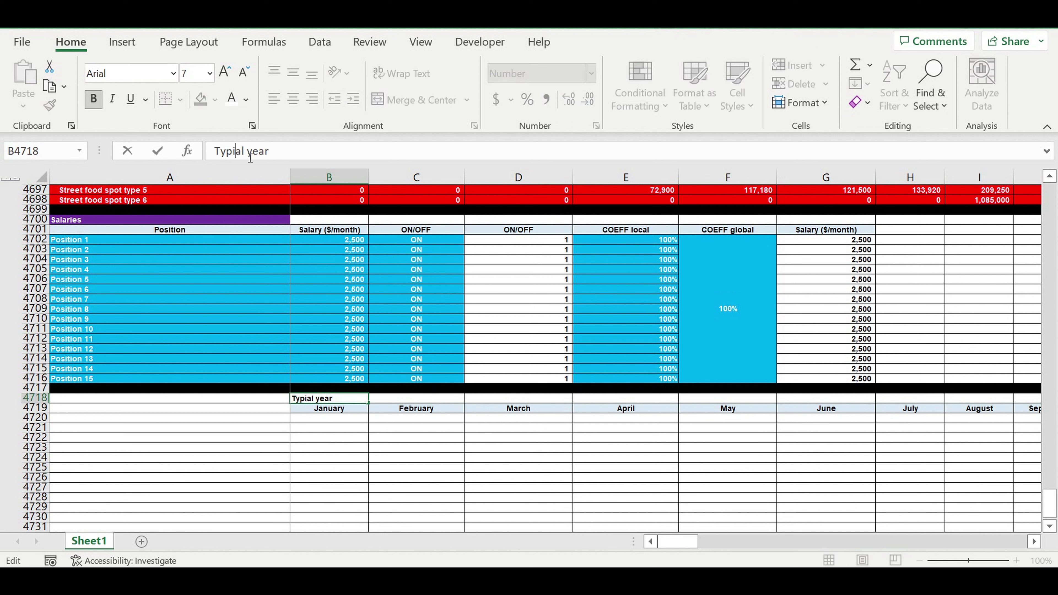
{"action": "type", "text": "c"}
{"action": "key", "text": "Return"}
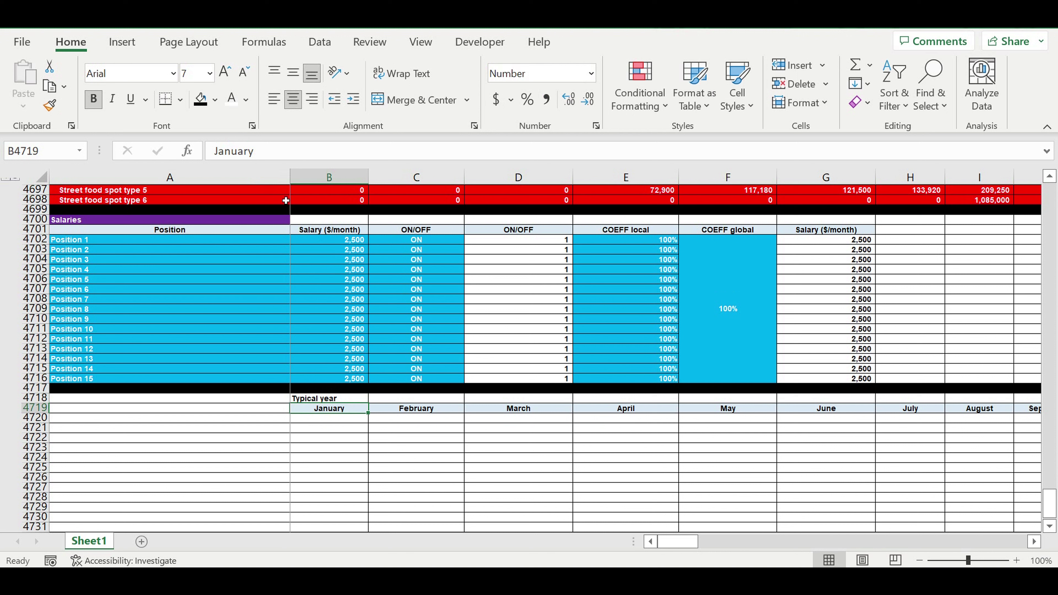
- Merge and center the title across B4718:M4718 and fill it with light blue
{"action": "left_click_drag", "start_coordinate": [339, 400], "coordinate": [962, 403]}
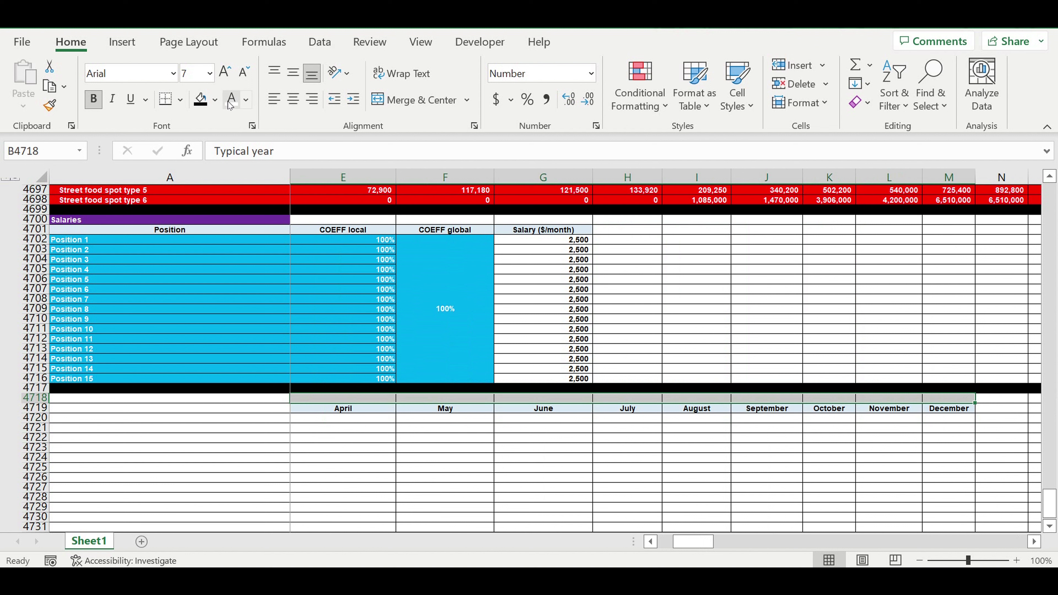
{"action": "left_click", "coordinate": [215, 100]}
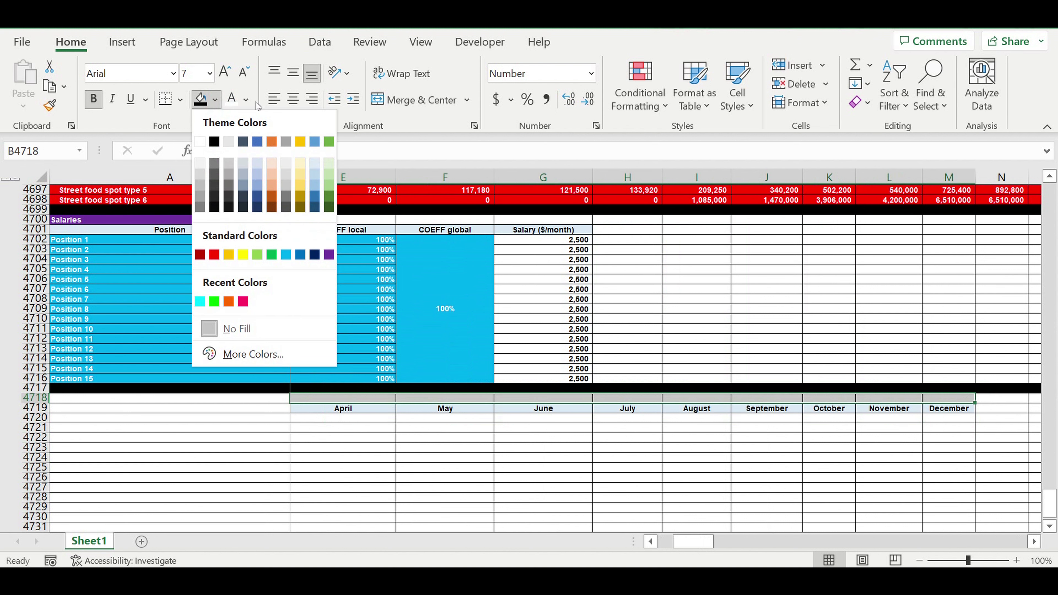
{"action": "left_click", "coordinate": [381, 96]}
{"action": "left_click", "coordinate": [220, 101]}
{"action": "left_click", "coordinate": [313, 173]}
{"action": "left_click", "coordinate": [818, 468]}
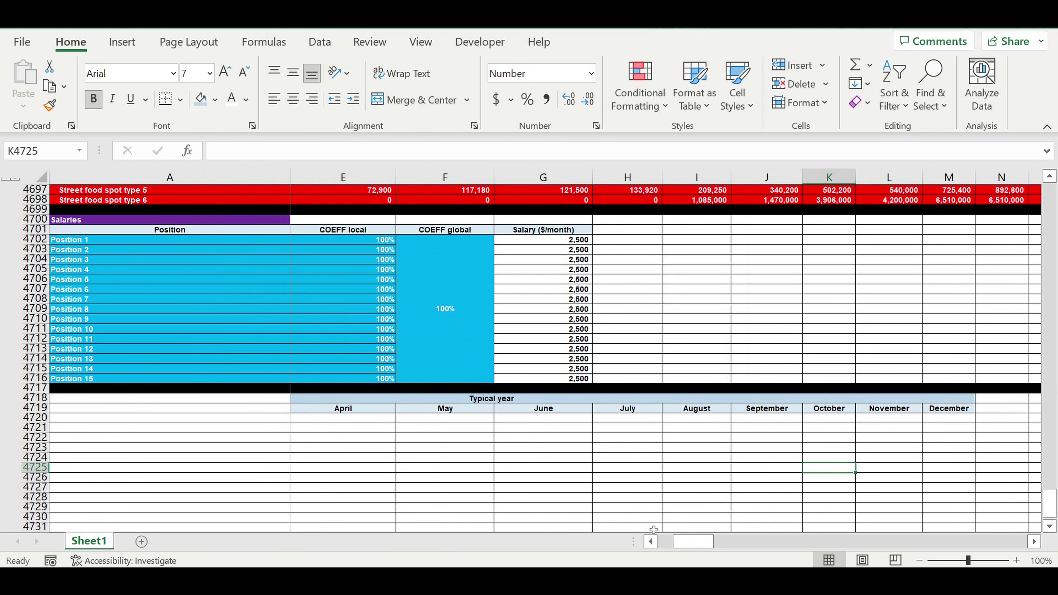
- Link A4718 to the first street food spot type name with the formula =A4693
{"action": "left_click_drag", "start_coordinate": [706, 550], "coordinate": [665, 550]}
{"action": "scroll", "coordinate": [287, 415], "scroll_direction": "up", "scroll_amount": 3}
{"action": "left_click", "coordinate": [125, 487]}
{"action": "type", "text": "="}
{"action": "left_click", "coordinate": [95, 239]}
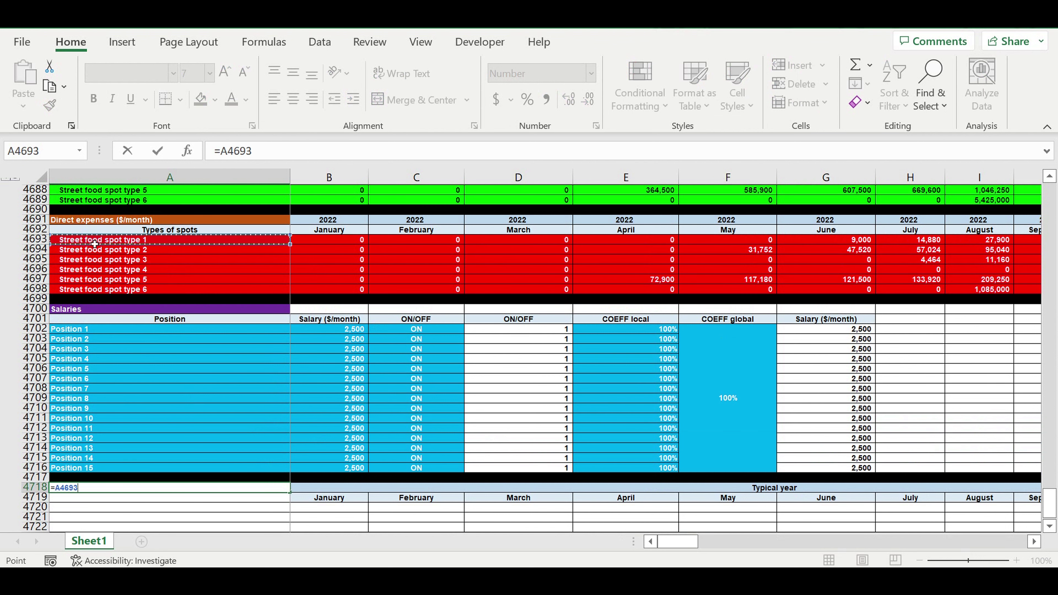
{"action": "key", "text": "Return"}
- Link the header cell A4719 to the Position heading with the formula =A4701
{"action": "scroll", "coordinate": [319, 380], "scroll_direction": "down", "scroll_amount": 2}
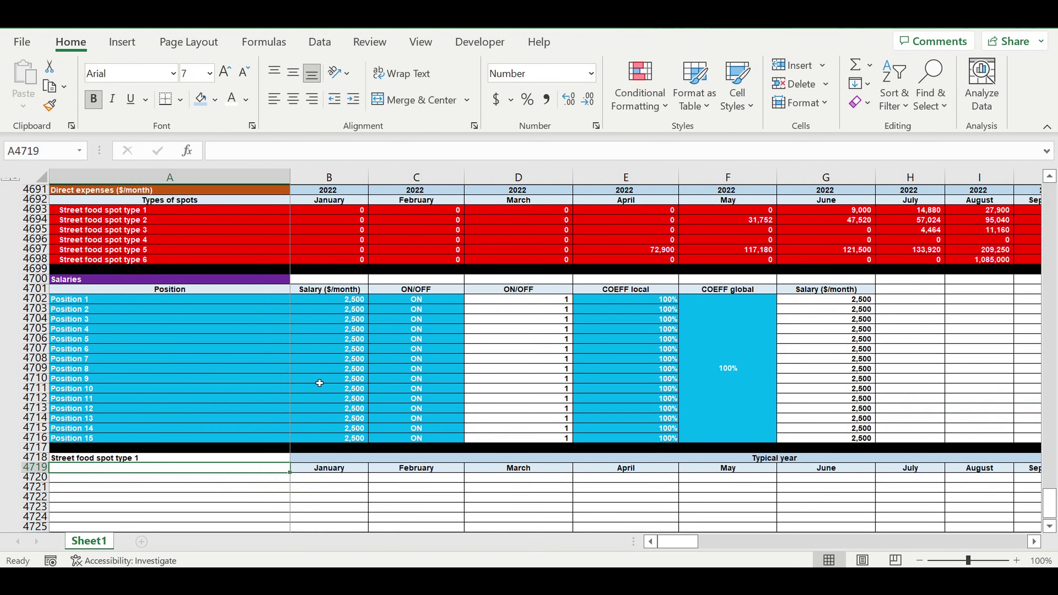
{"action": "type", "text": "="}
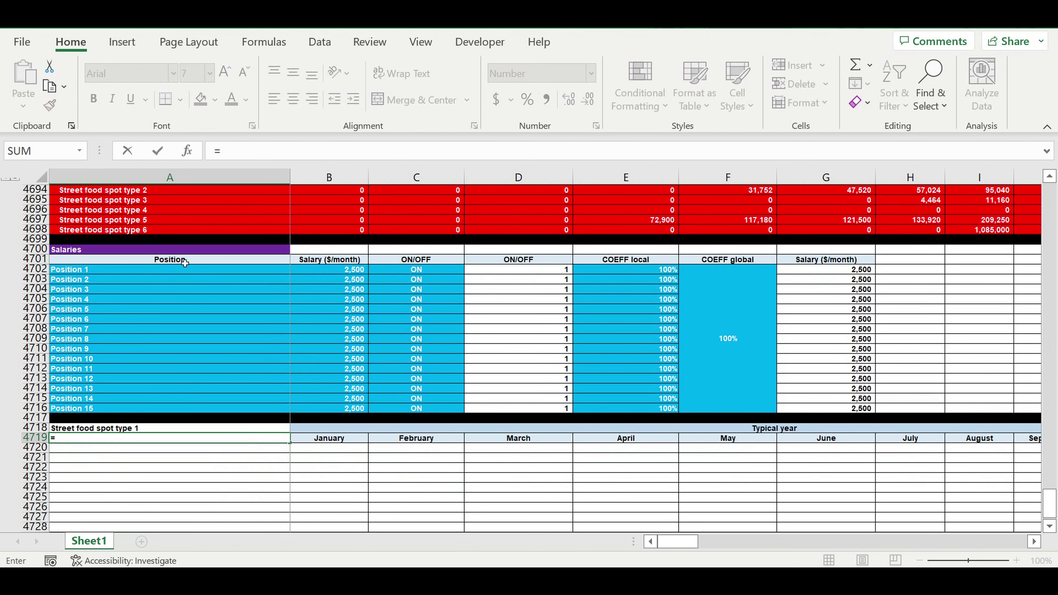
{"action": "left_click", "coordinate": [185, 262]}
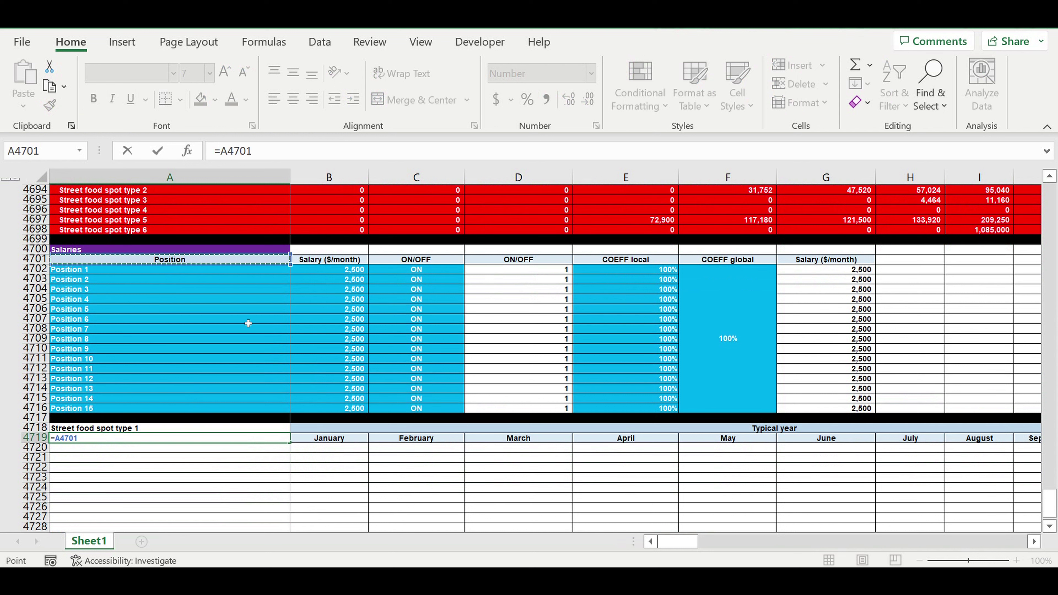
{"action": "key", "text": "Return"}
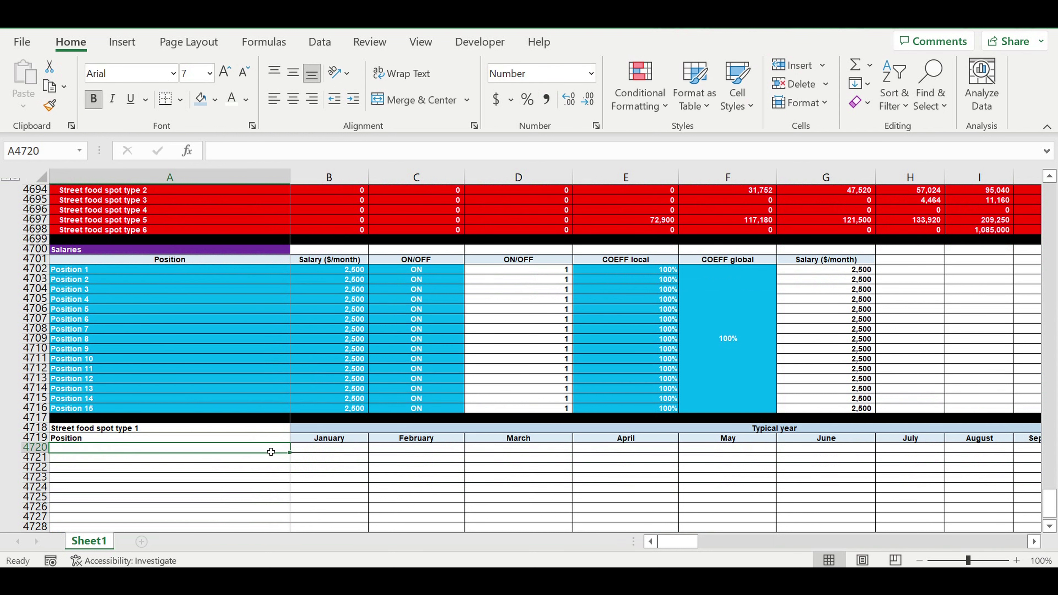
- Enter =A4702 in A4720 and fill it down to A4734 to list all 15 positions
{"action": "type", "text": "="}
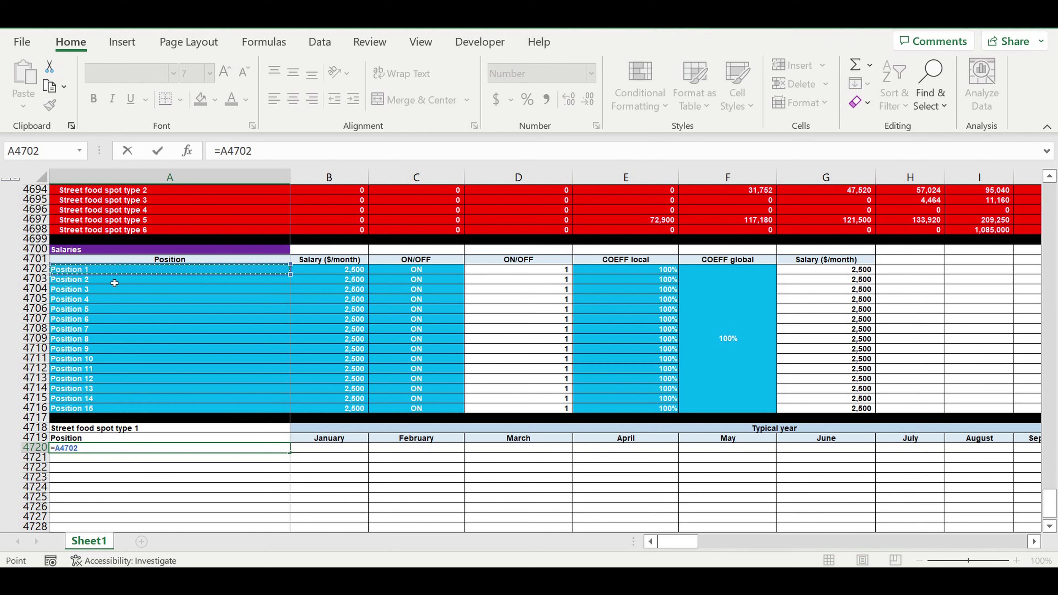
{"action": "key", "text": "Return"}
{"action": "scroll", "coordinate": [250, 377], "scroll_direction": "down", "scroll_amount": 1}
{"action": "left_click", "coordinate": [264, 417]}
{"action": "left_click_drag", "start_coordinate": [290, 423], "coordinate": [283, 527]}
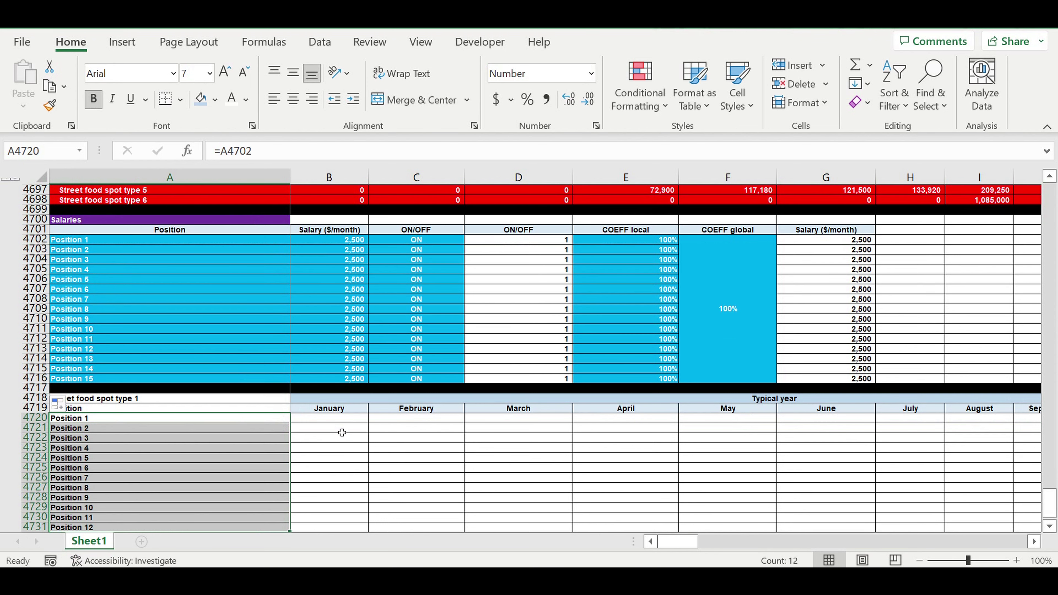
{"action": "scroll", "coordinate": [340, 429], "scroll_direction": "down", "scroll_amount": 1}
{"action": "mouse_move", "coordinate": [294, 510]}
{"action": "left_mouse_down"}
{"action": "mouse_move", "coordinate": [267, 508]}
{"action": "mouse_move", "coordinate": [291, 528]}
{"action": "left_mouse_up"}
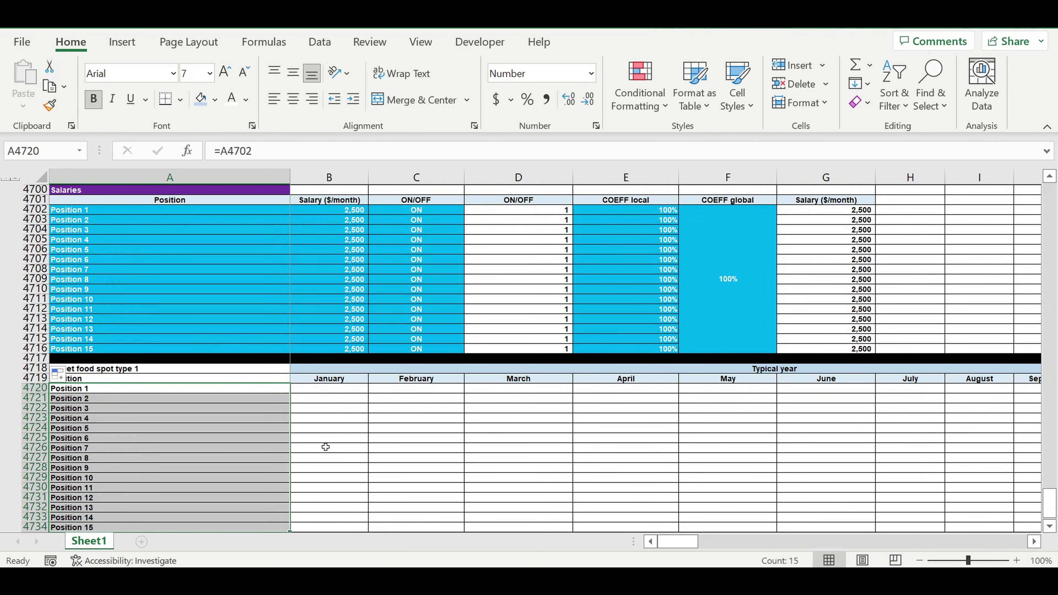
- Fill the whole of row 4735 with black as a separator below the position list
{"action": "scroll", "coordinate": [326, 449], "scroll_direction": "down", "scroll_amount": 1}
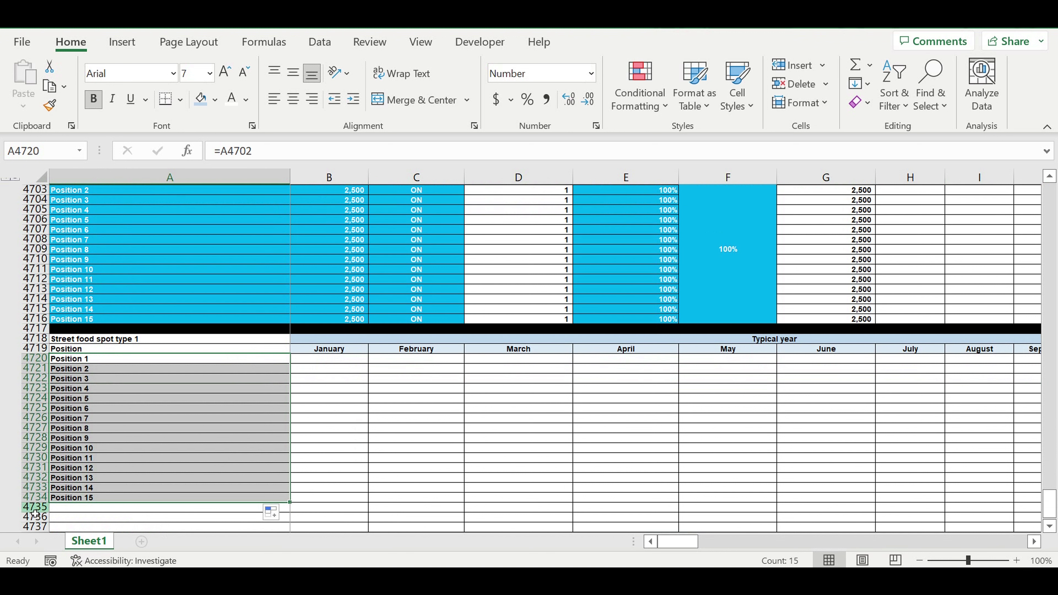
{"action": "left_click", "coordinate": [34, 508]}
{"action": "left_click", "coordinate": [215, 99]}
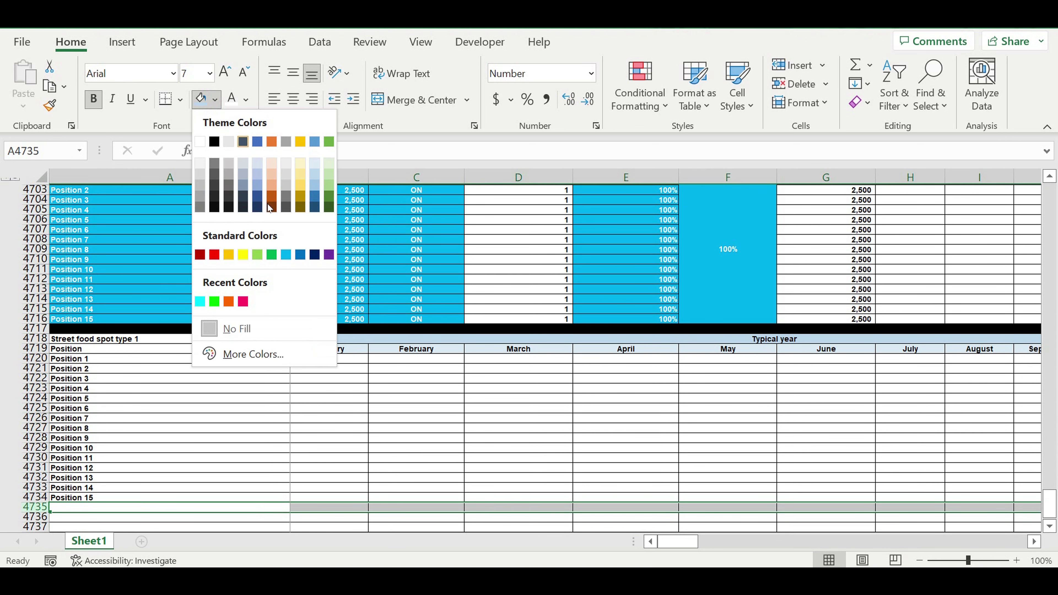
{"action": "left_click", "coordinate": [214, 142]}
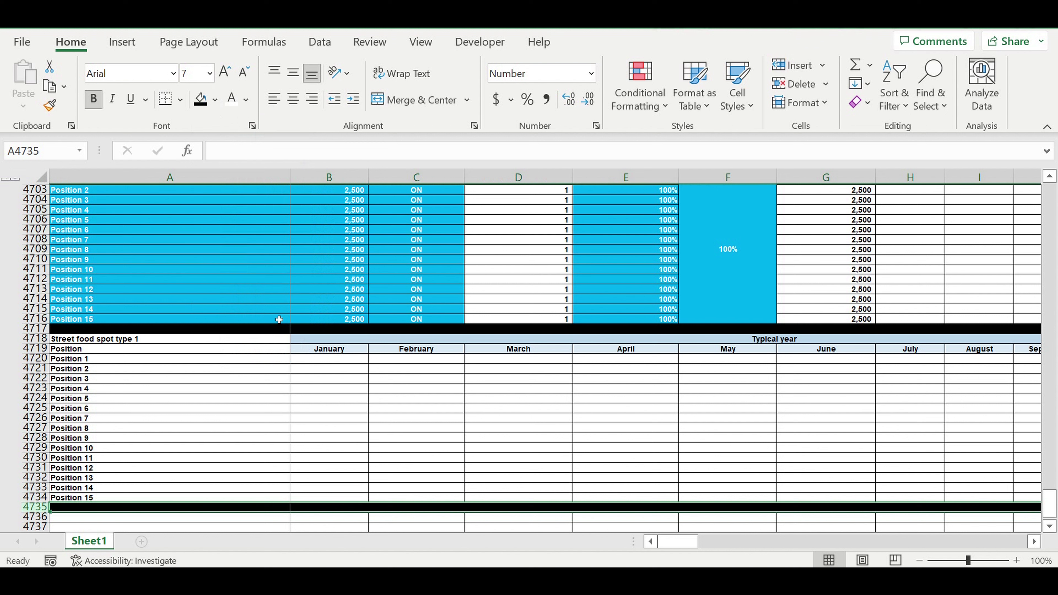
- Center the Position header in A4719 and fill it with the same pale blue as the month headers
{"action": "left_click", "coordinate": [276, 349]}
{"action": "left_click", "coordinate": [293, 99]}
{"action": "left_click", "coordinate": [214, 99]}
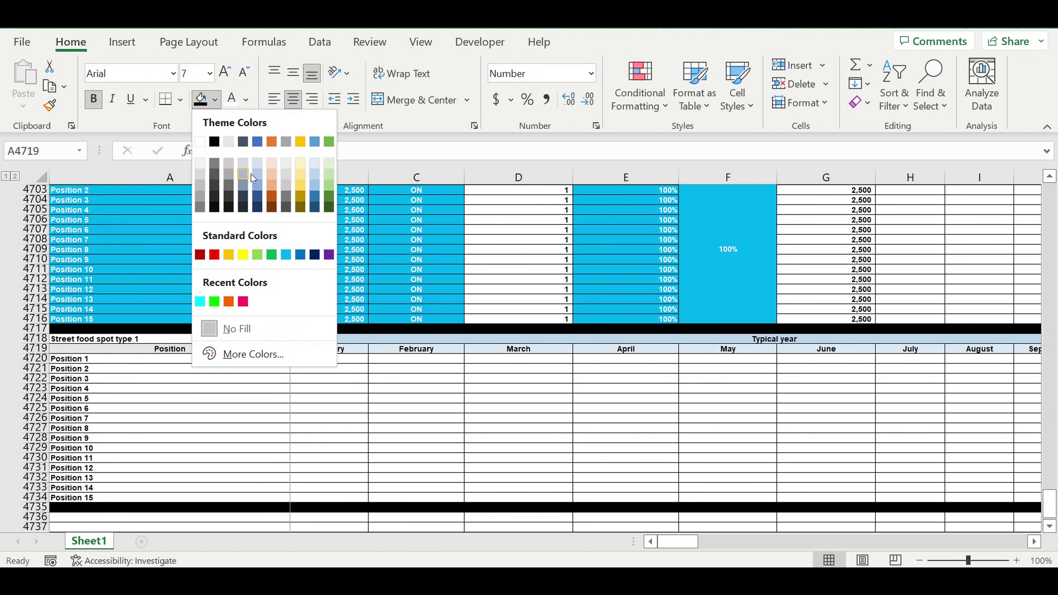
{"action": "left_click", "coordinate": [314, 174]}
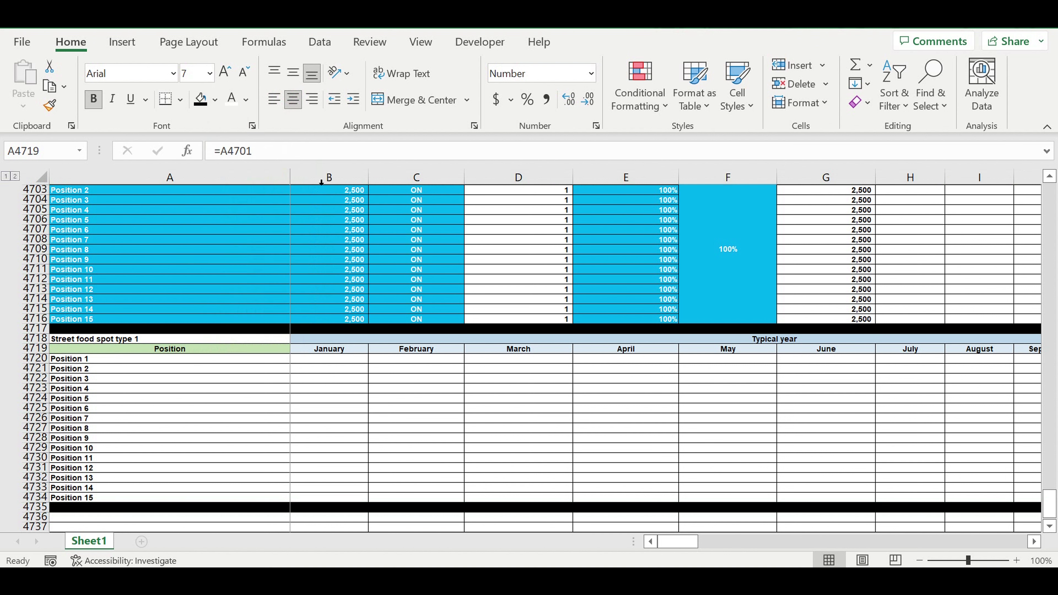
{"action": "left_click", "coordinate": [215, 100]}
{"action": "left_click", "coordinate": [315, 164]}
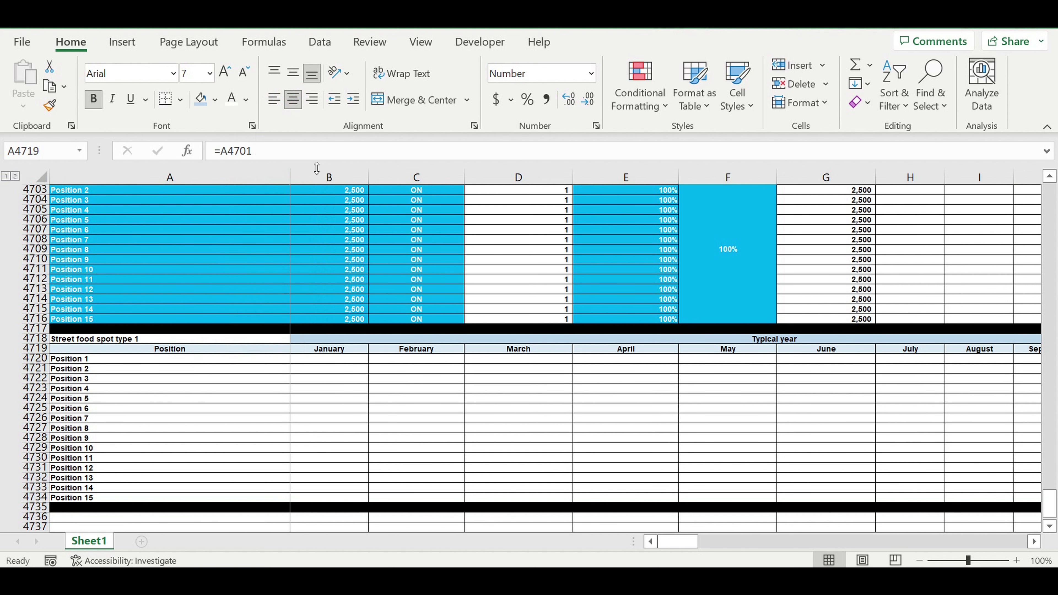
{"action": "left_click", "coordinate": [391, 425]}
- Fill the street food spot type name in A4718 with orange
{"action": "left_click", "coordinate": [271, 330]}
{"action": "left_click", "coordinate": [272, 342]}
{"action": "left_click", "coordinate": [215, 103]}
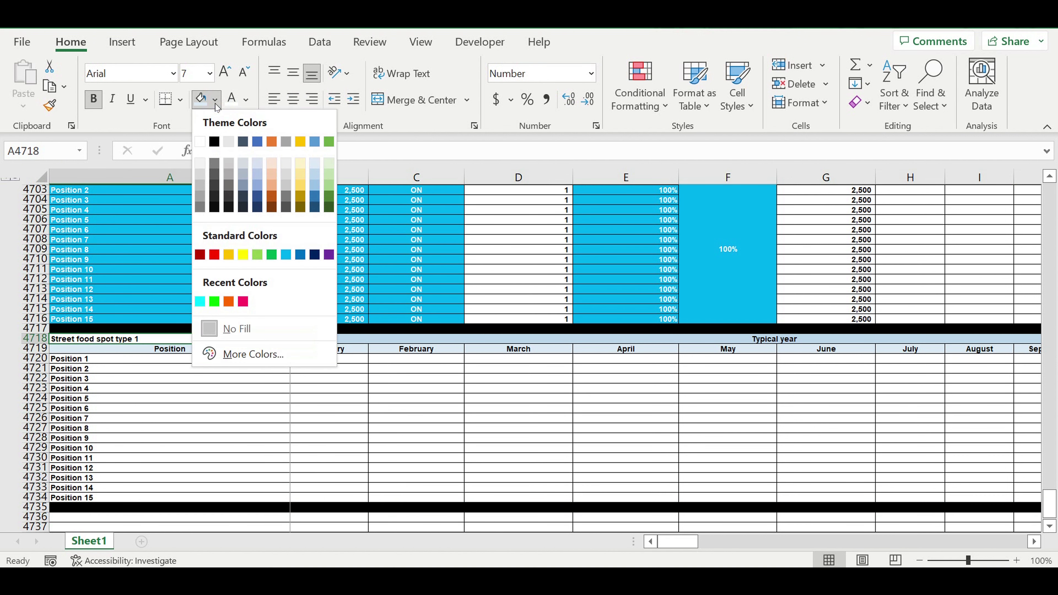
{"action": "left_click", "coordinate": [229, 300]}
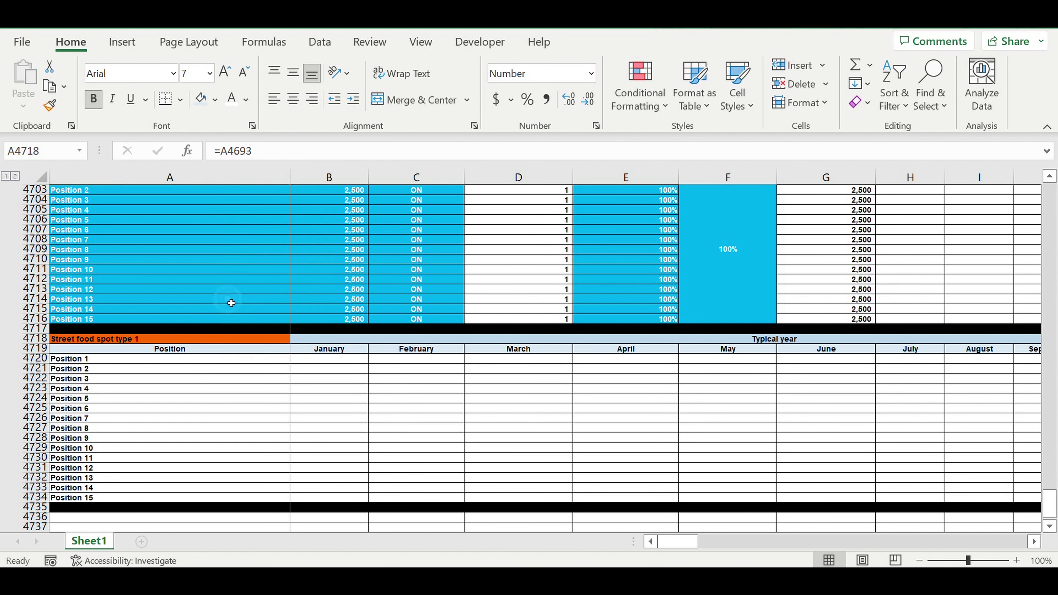
{"action": "left_click", "coordinate": [214, 430]}
{"action": "left_click", "coordinate": [214, 439]}
- Enter 1 in B4720 and copy it across all months and positions through M4734
{"action": "left_click", "coordinate": [310, 358]}
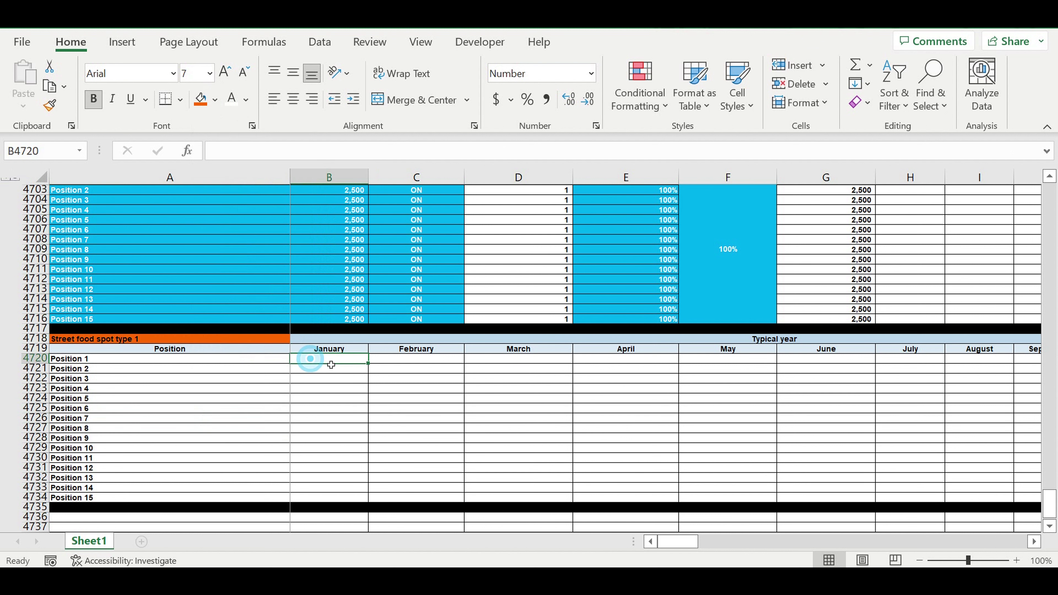
{"action": "type", "text": "1"}
{"action": "left_click", "coordinate": [335, 388]}
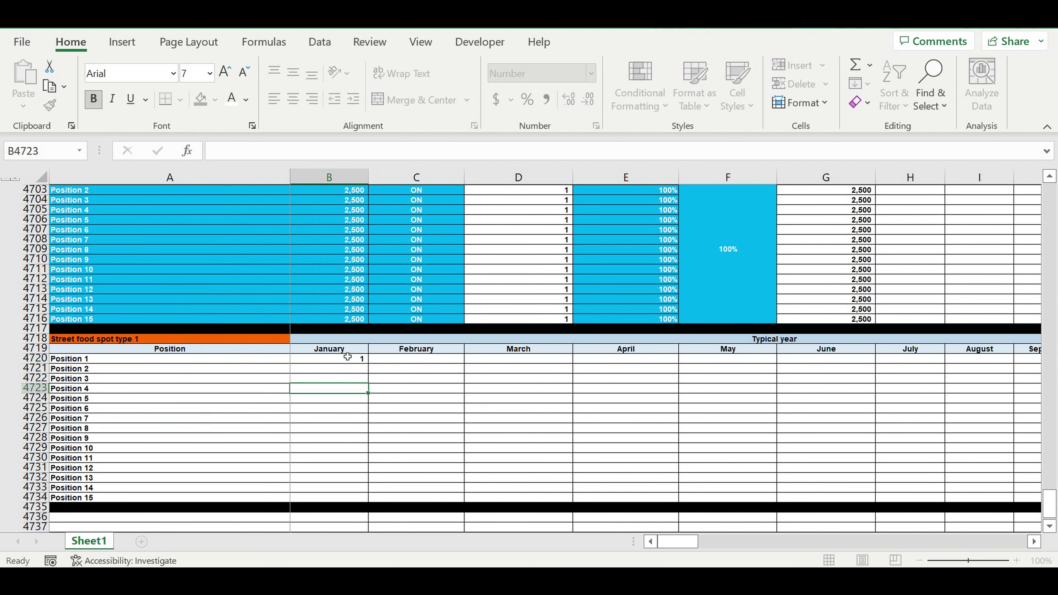
{"action": "left_click", "coordinate": [345, 351]}
{"action": "left_click", "coordinate": [361, 361]}
{"action": "left_click_drag", "start_coordinate": [367, 363], "coordinate": [979, 445]}
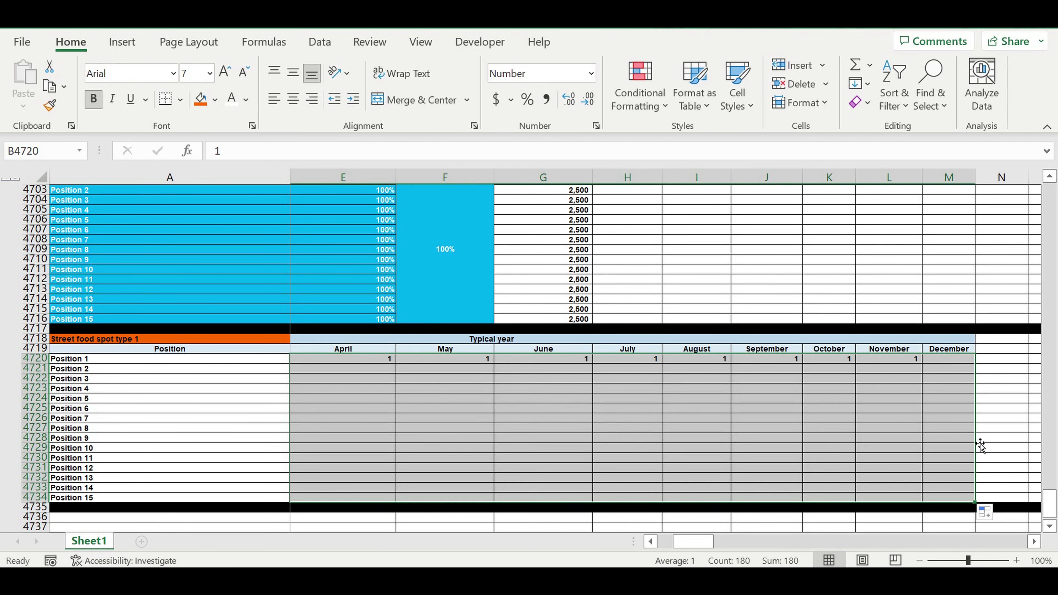
- Format B4720:M4734 as input cells with a white font and the standard light blue fill
{"action": "left_click", "coordinate": [228, 98]}
{"action": "left_click", "coordinate": [214, 99]}
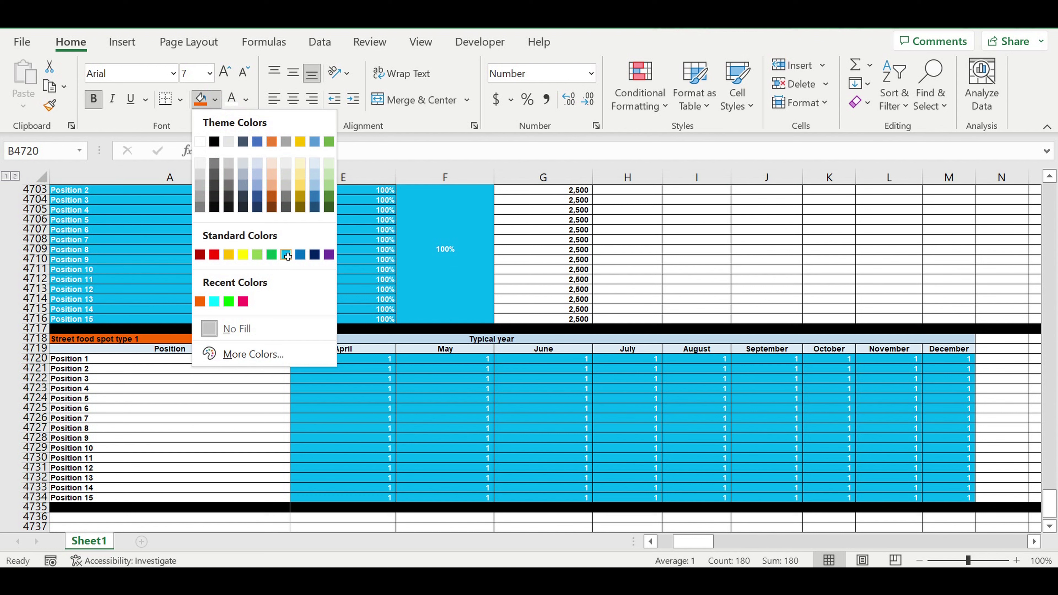
{"action": "left_click", "coordinate": [285, 254]}
- Replace the header in A4719 with "Amount of people on each position"
{"action": "left_click", "coordinate": [223, 351]}
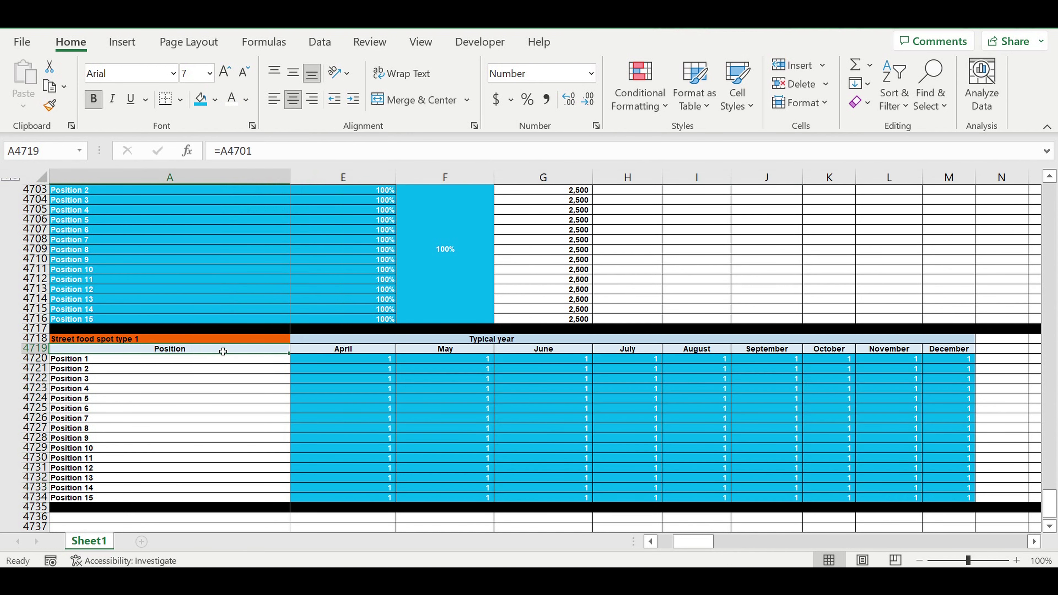
{"action": "left_click", "coordinate": [158, 342]}
{"action": "left_click_drag", "start_coordinate": [692, 542], "coordinate": [677, 542]}
{"action": "left_click", "coordinate": [163, 352]}
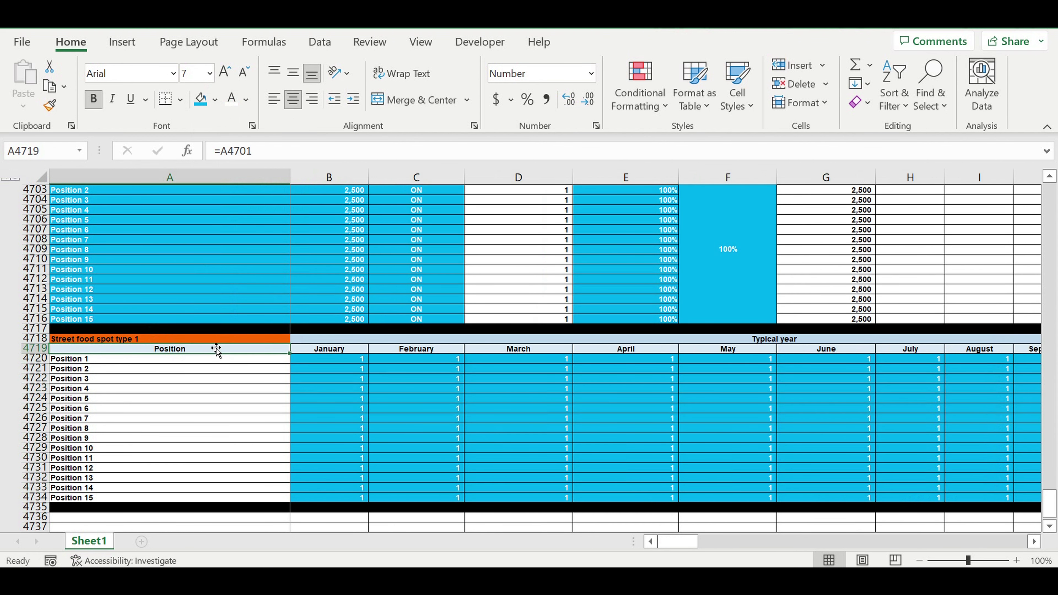
{"action": "type", "text": "Amount of peopl"}
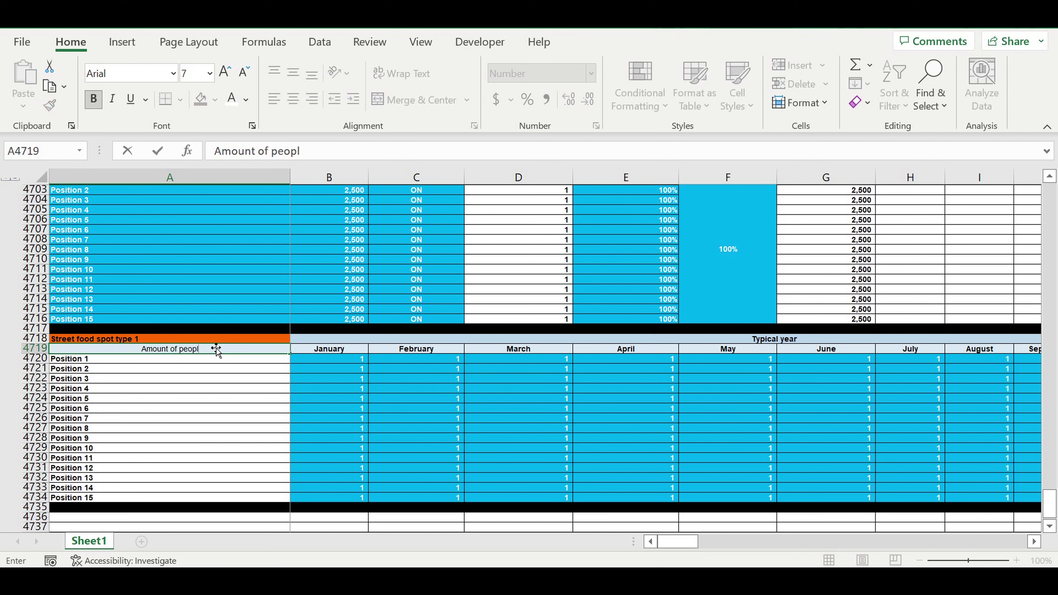
{"action": "type", "text": "e on each position"}
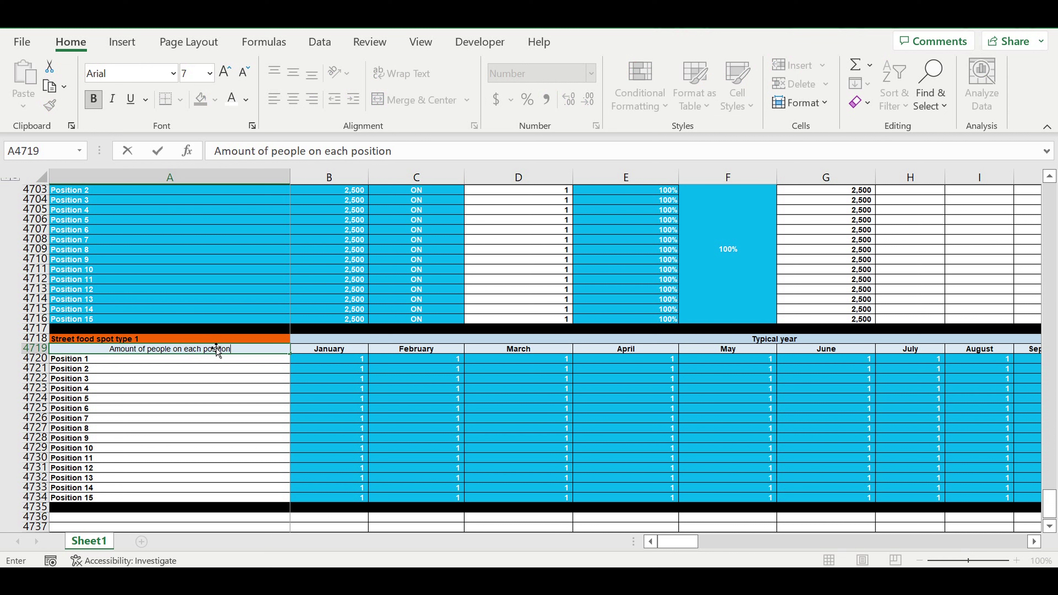
{"action": "key", "text": "Return"}
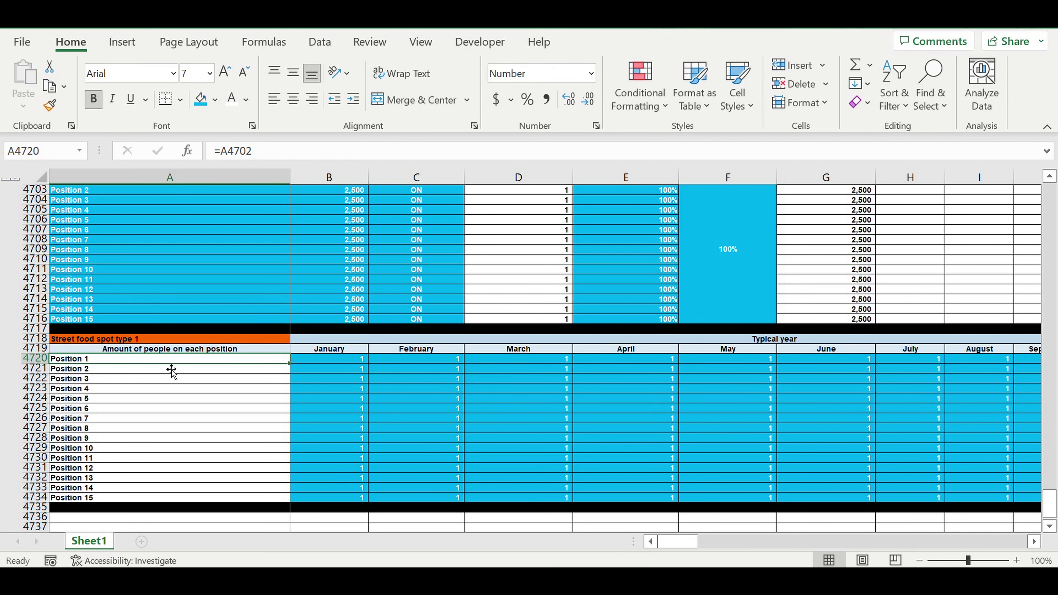
- Left-align the header in A4719 and give it a dark red fill with a white font
{"action": "left_click", "coordinate": [202, 349]}
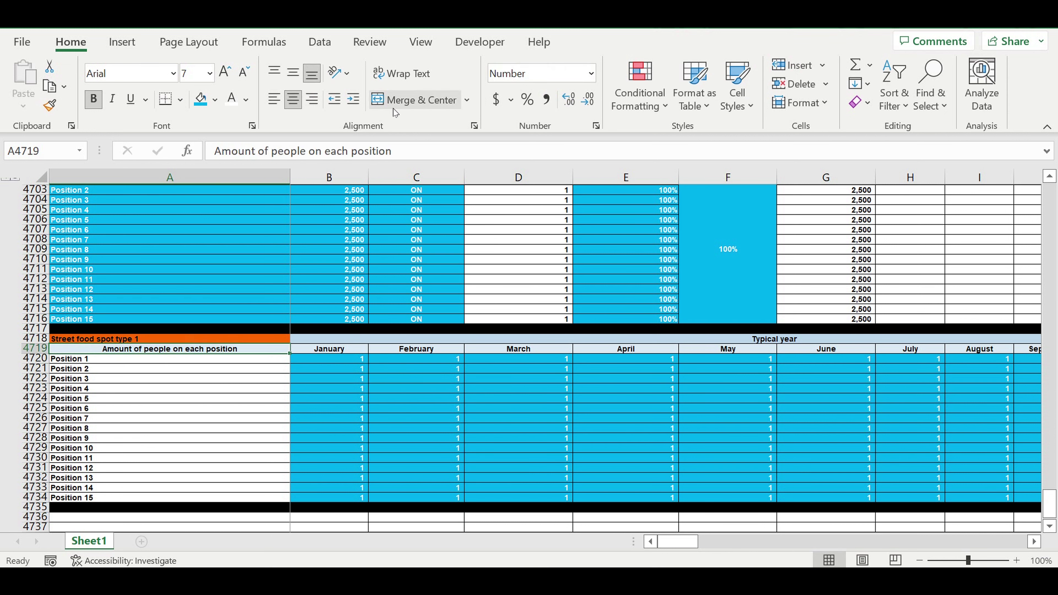
{"action": "left_click", "coordinate": [280, 97]}
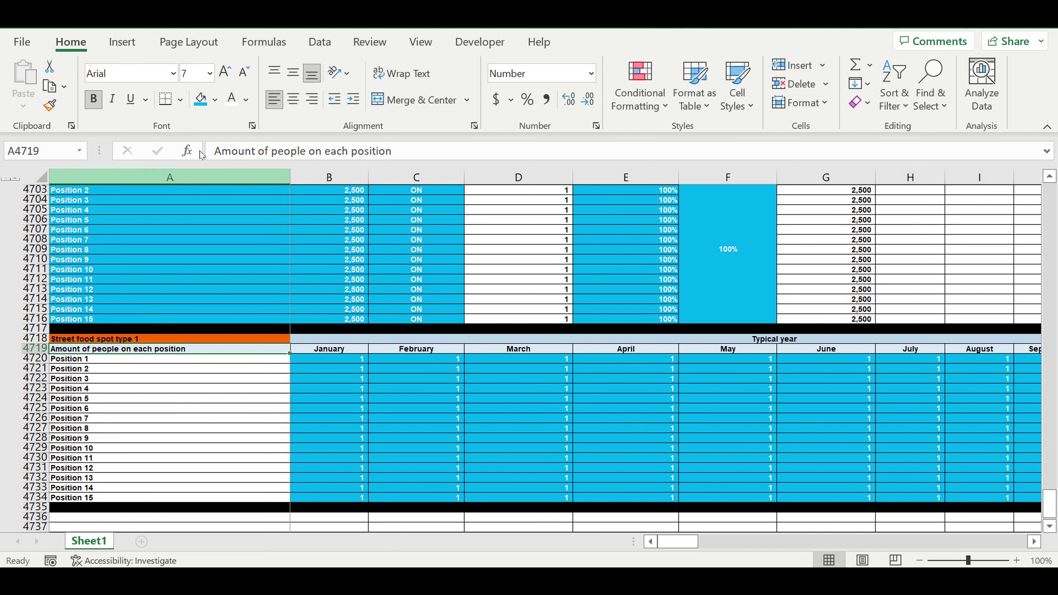
{"action": "left_click", "coordinate": [133, 338]}
{"action": "left_click", "coordinate": [141, 349]}
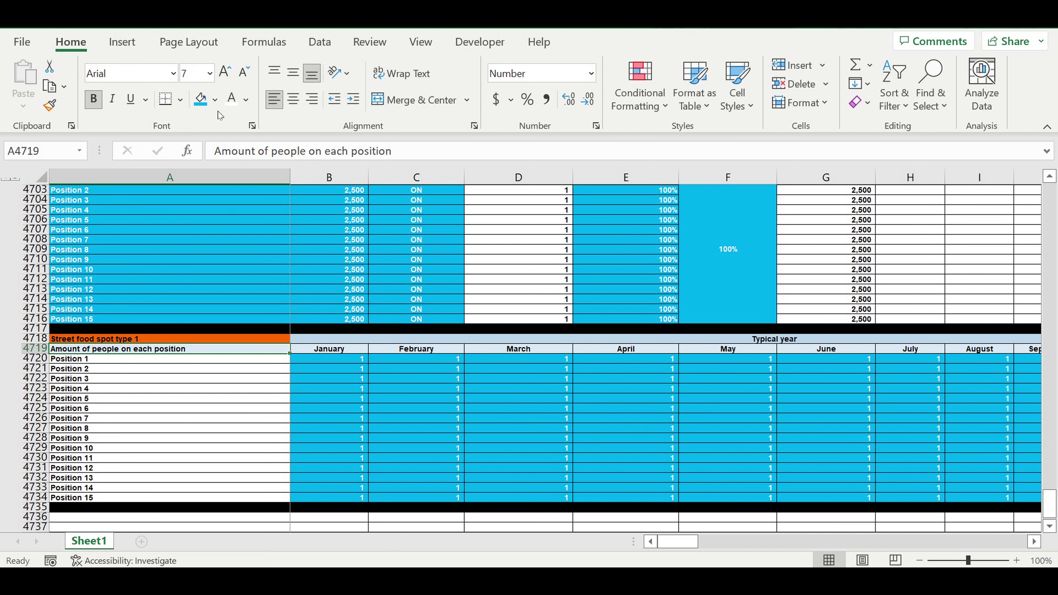
{"action": "left_click", "coordinate": [217, 99]}
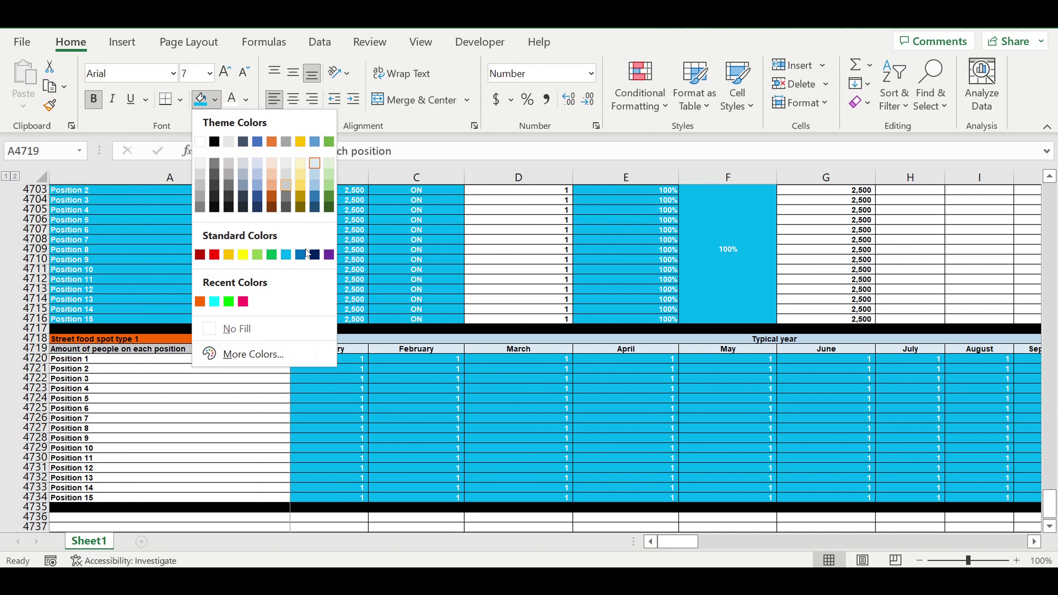
{"action": "left_click", "coordinate": [213, 254]}
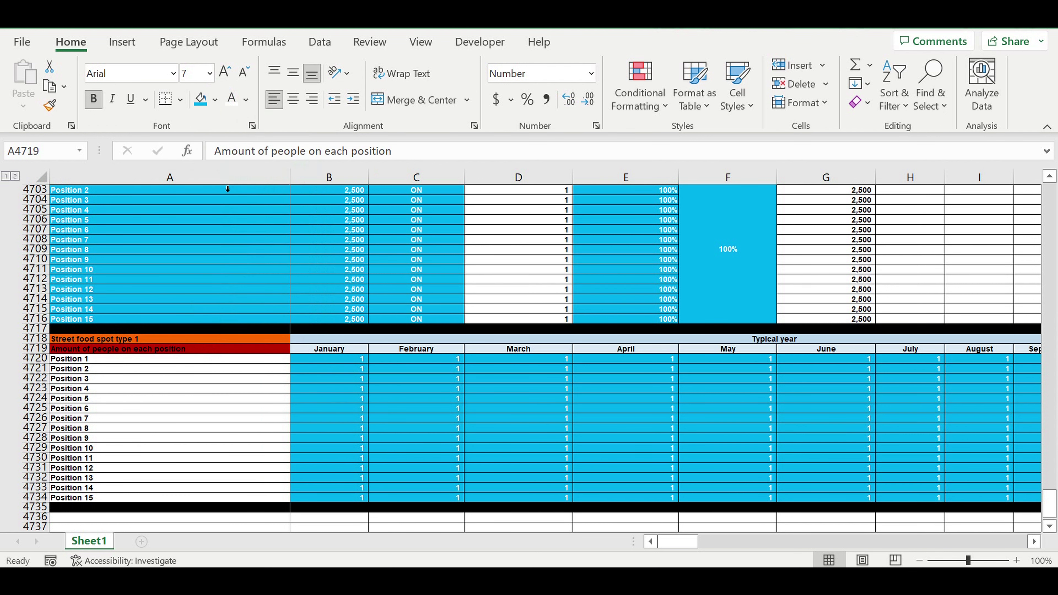
{"action": "left_click", "coordinate": [235, 102]}
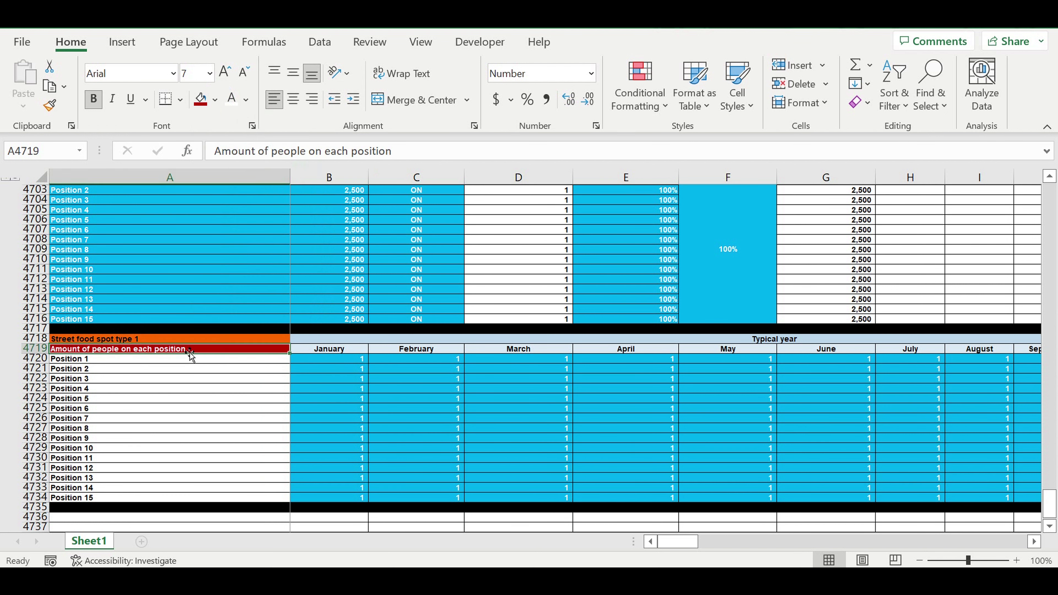
{"action": "left_click", "coordinate": [166, 408]}
{"action": "left_click", "coordinate": [155, 438]}
{"action": "scroll", "coordinate": [347, 401], "scroll_direction": "down", "scroll_amount": 2}
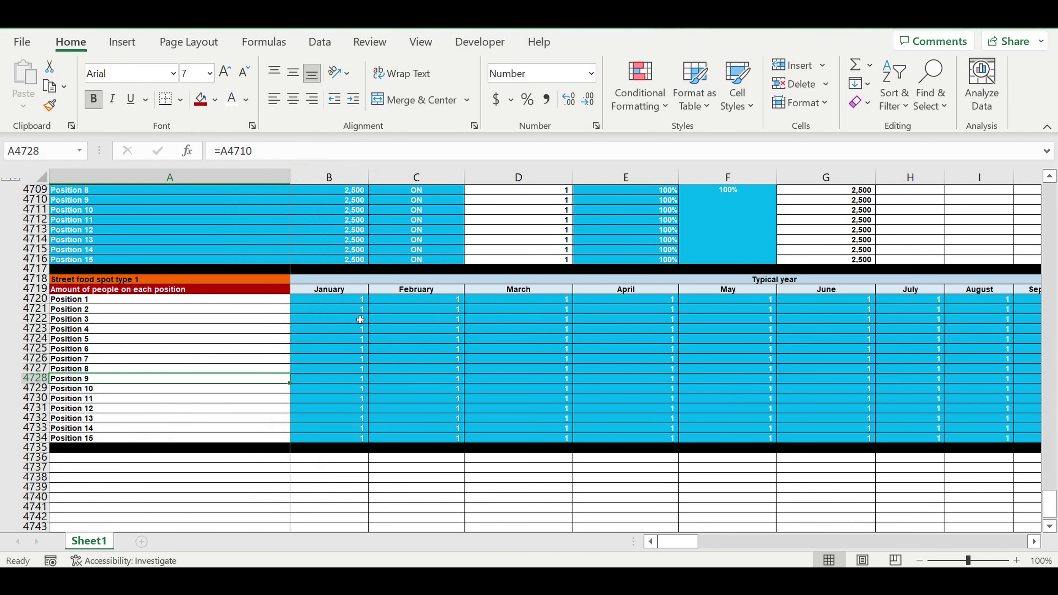
- Copy the whole street food spot type 1 table, rows 4718 to 4735, and paste it starting at A4736
{"action": "left_click", "coordinate": [153, 279]}
{"action": "left_click", "coordinate": [245, 388]}
{"action": "left_click_drag", "start_coordinate": [34, 279], "coordinate": [43, 456]}
{"action": "key", "text": "ctrl+c"}
{"action": "left_click", "coordinate": [115, 462]}
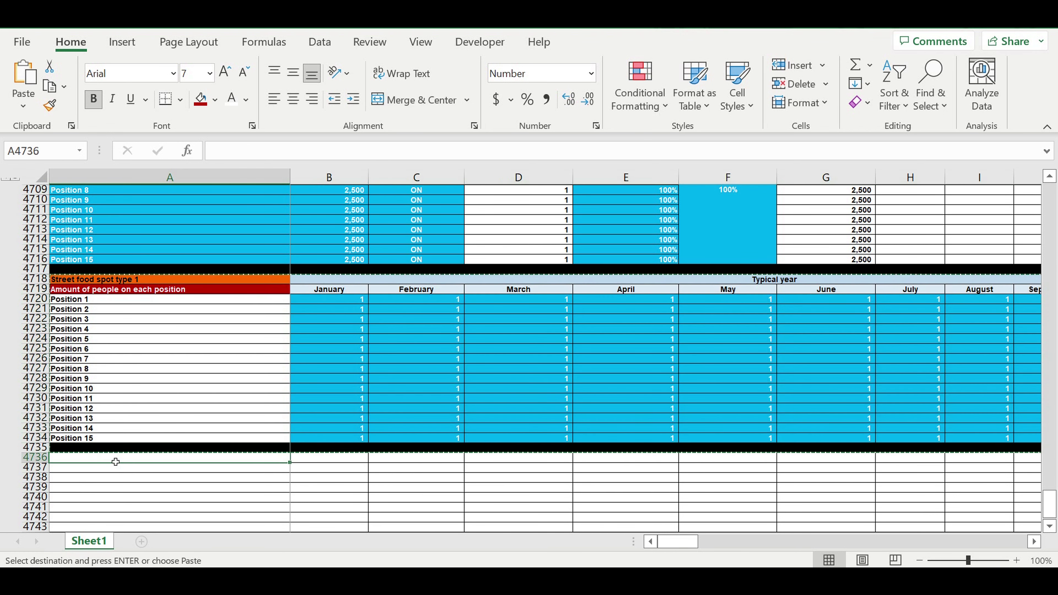
{"action": "key", "text": "ctrl+v"}
{"action": "scroll", "coordinate": [366, 392], "scroll_direction": "down", "scroll_amount": 2}
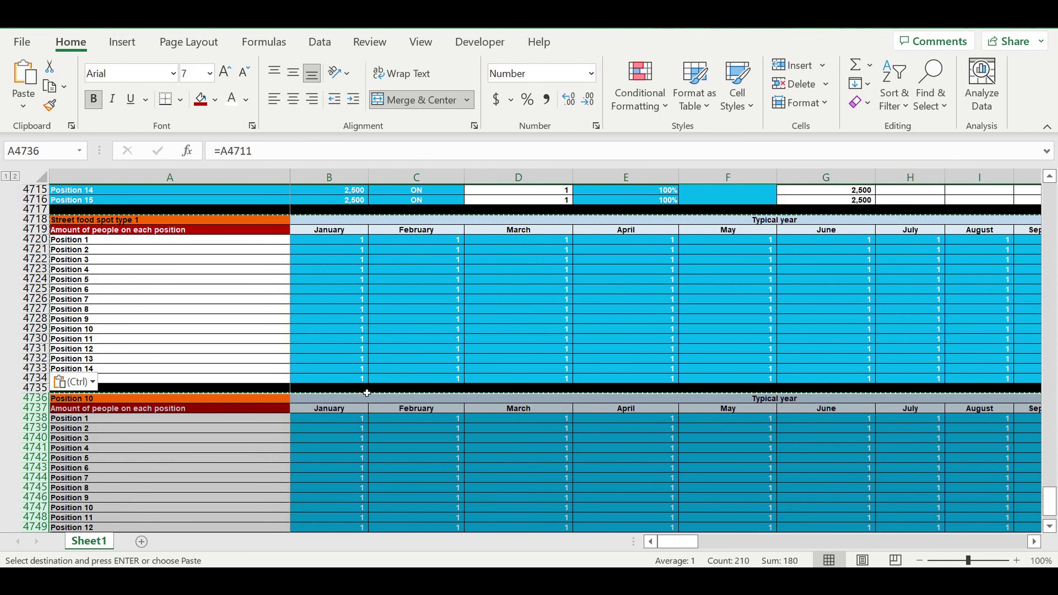
{"action": "left_click", "coordinate": [366, 437]}
{"action": "left_click", "coordinate": [158, 408]}
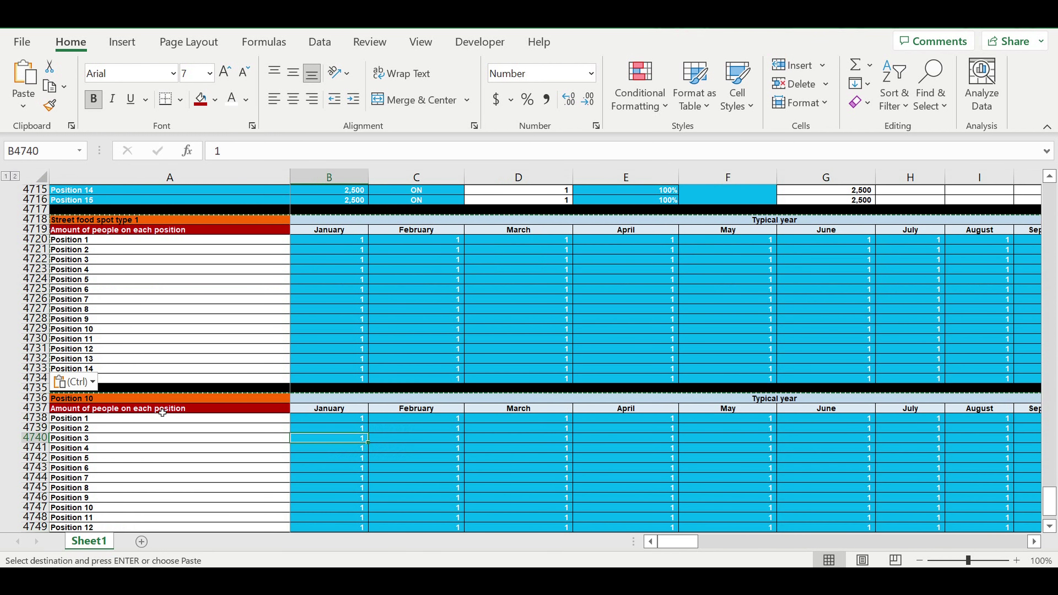
{"action": "left_click", "coordinate": [114, 402]}
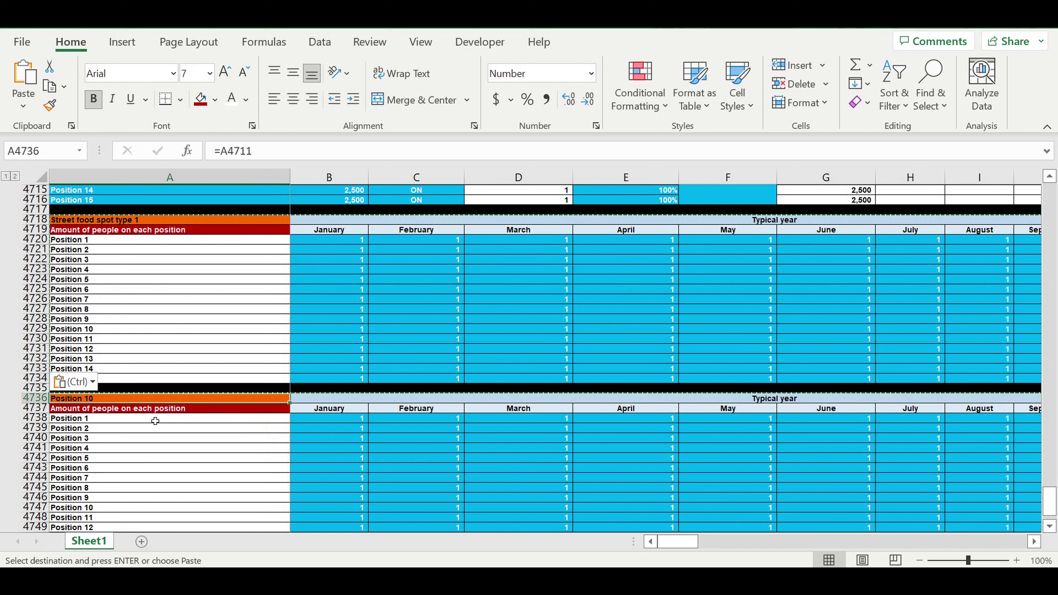
- Link A4738 to the position name in A4720 and copy the formula down through A4752
{"action": "left_click", "coordinate": [112, 420]}
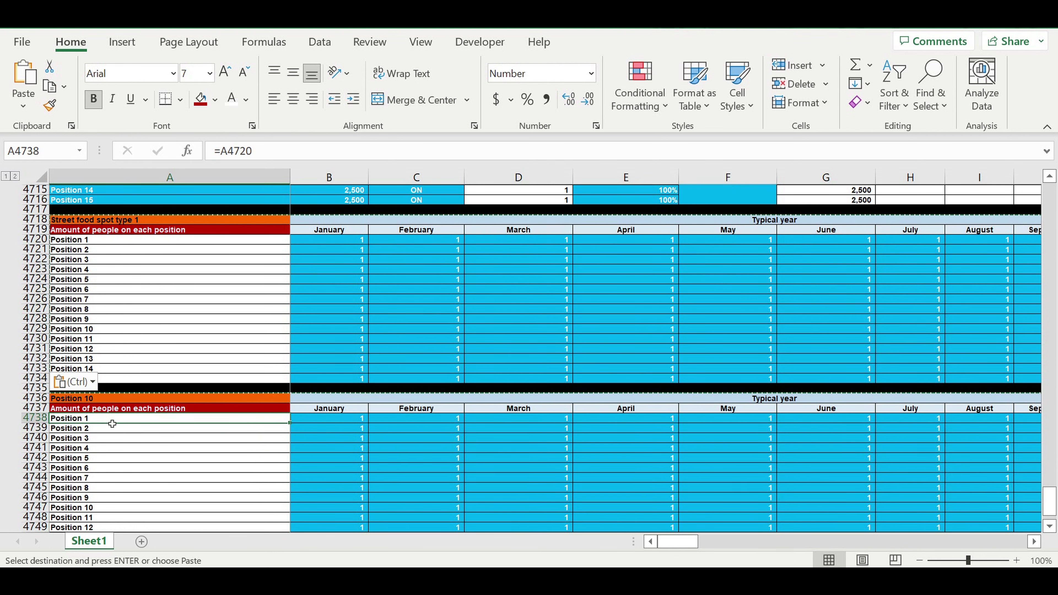
{"action": "type", "text": "="}
{"action": "left_click", "coordinate": [78, 243]}
{"action": "key", "text": "Return"}
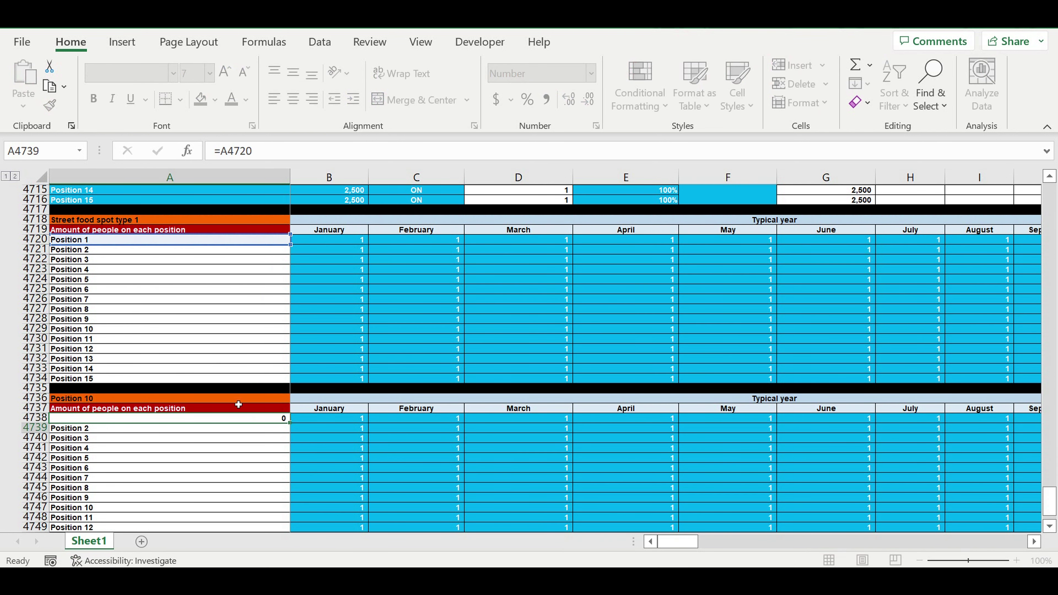
{"action": "scroll", "coordinate": [258, 375], "scroll_direction": "down", "scroll_amount": 3}
{"action": "left_click", "coordinate": [271, 329]}
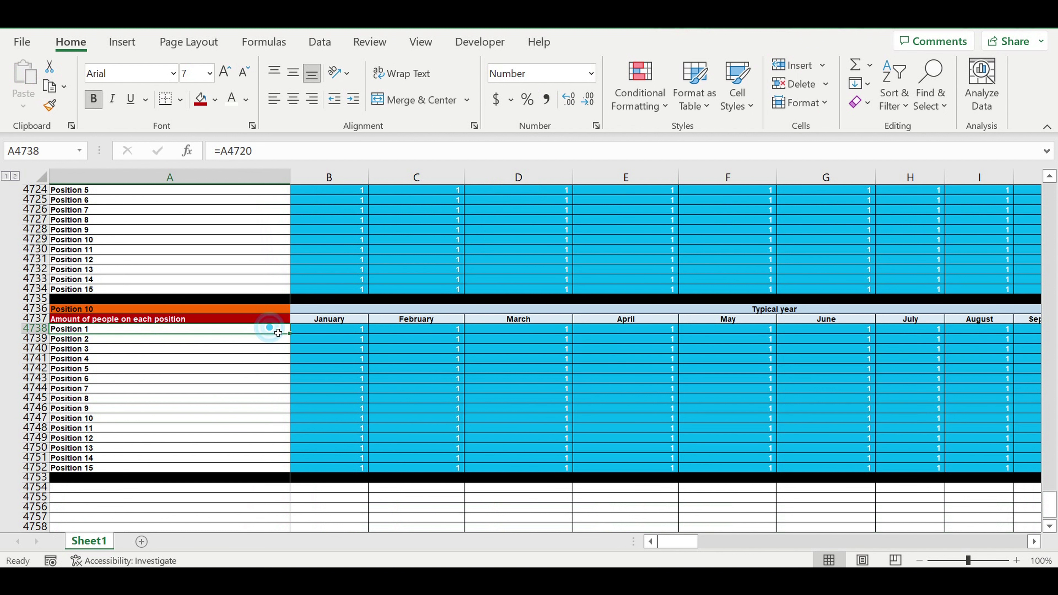
{"action": "left_click_drag", "start_coordinate": [292, 339], "coordinate": [289, 471]}
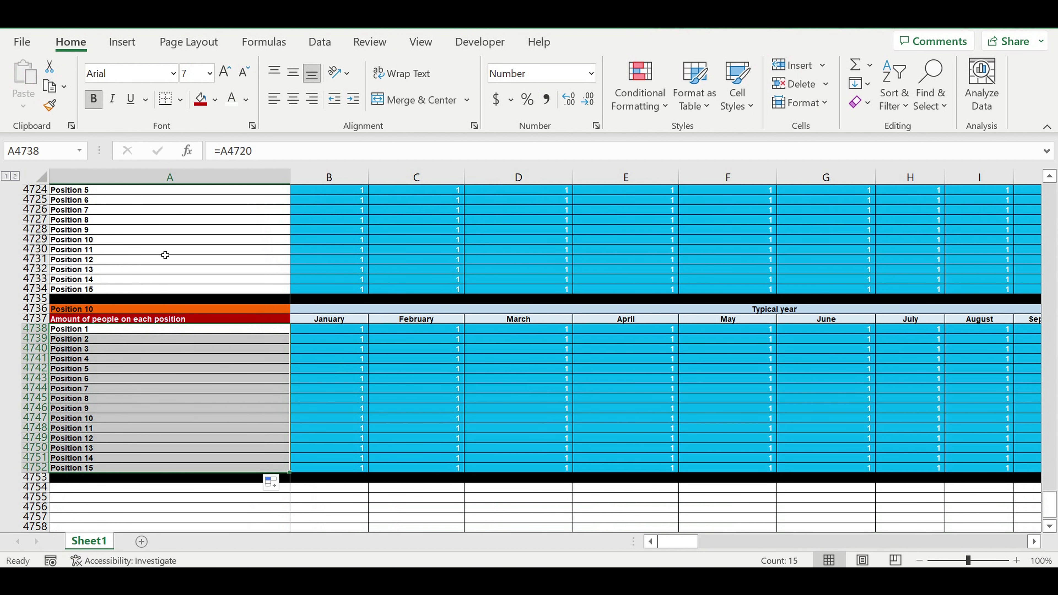
- Indent the position names in both tables, A4720:A4734 and A4738:A4752, by one level
{"action": "scroll", "coordinate": [125, 252], "scroll_direction": "up", "scroll_amount": 3}
{"action": "left_click_drag", "start_coordinate": [95, 243], "coordinate": [100, 378]}
{"action": "left_click", "coordinate": [354, 99]}
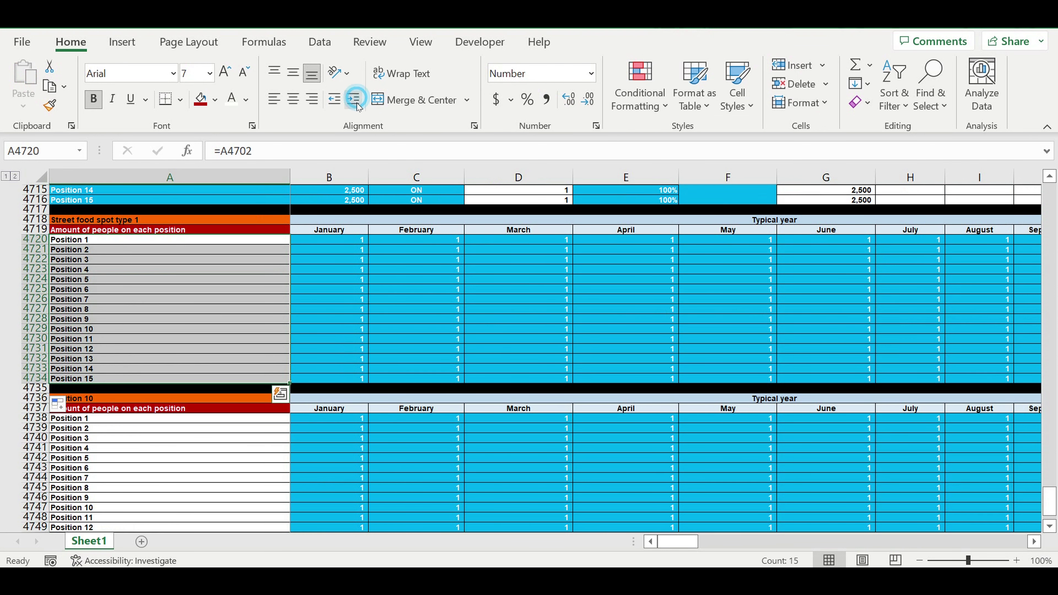
{"action": "scroll", "coordinate": [325, 329], "scroll_direction": "down", "scroll_amount": 4}
{"action": "left_click_drag", "start_coordinate": [227, 299], "coordinate": [225, 438]}
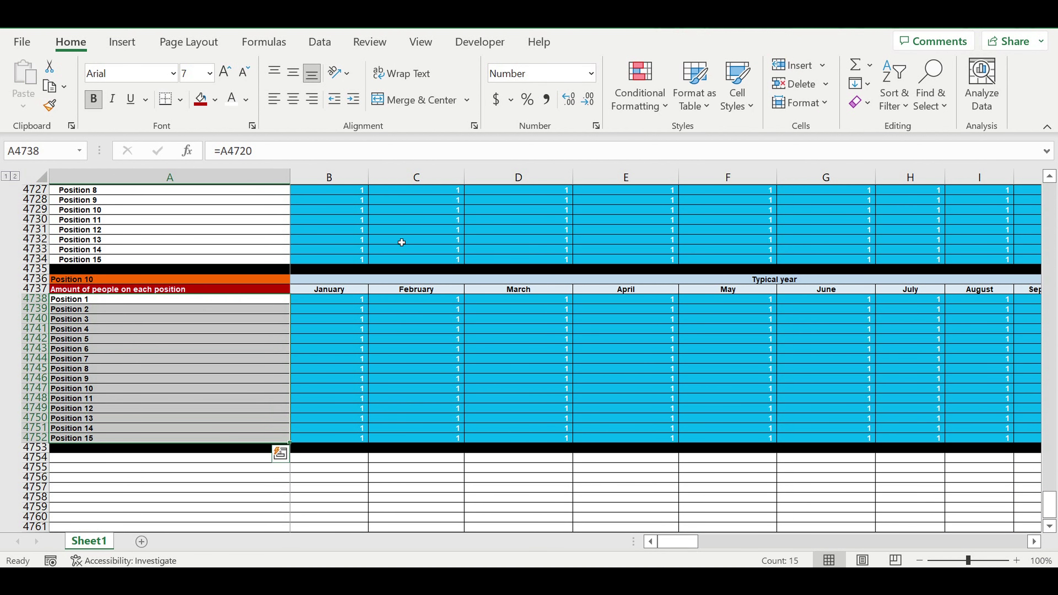
{"action": "left_click", "coordinate": [354, 98]}
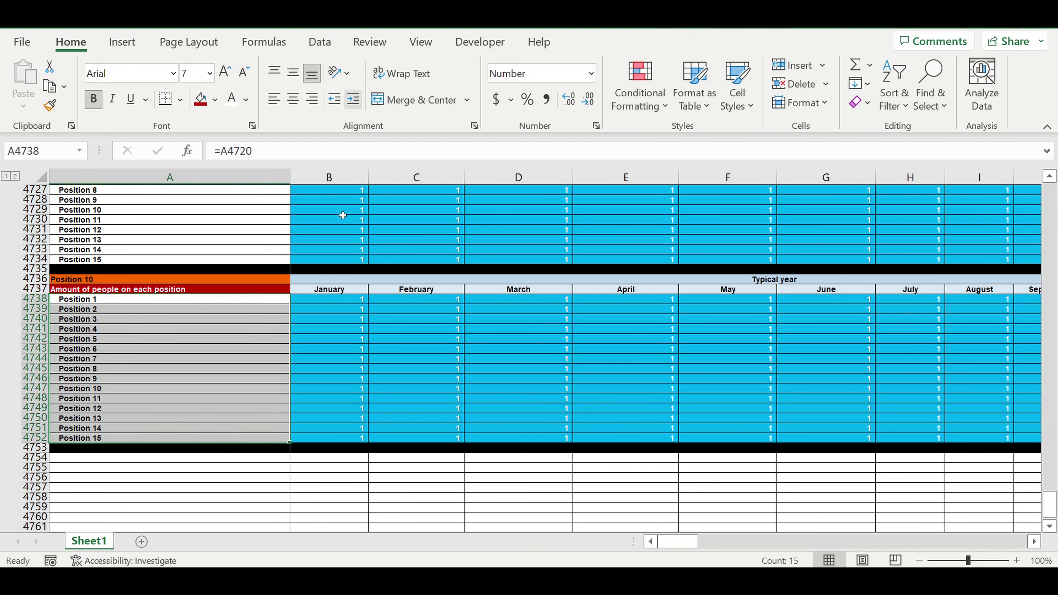
{"action": "left_click", "coordinate": [221, 361]}
- Enter 2 in B4738 and copy it across all months and positions through M4752
{"action": "scroll", "coordinate": [361, 405], "scroll_direction": "up", "scroll_amount": 3}
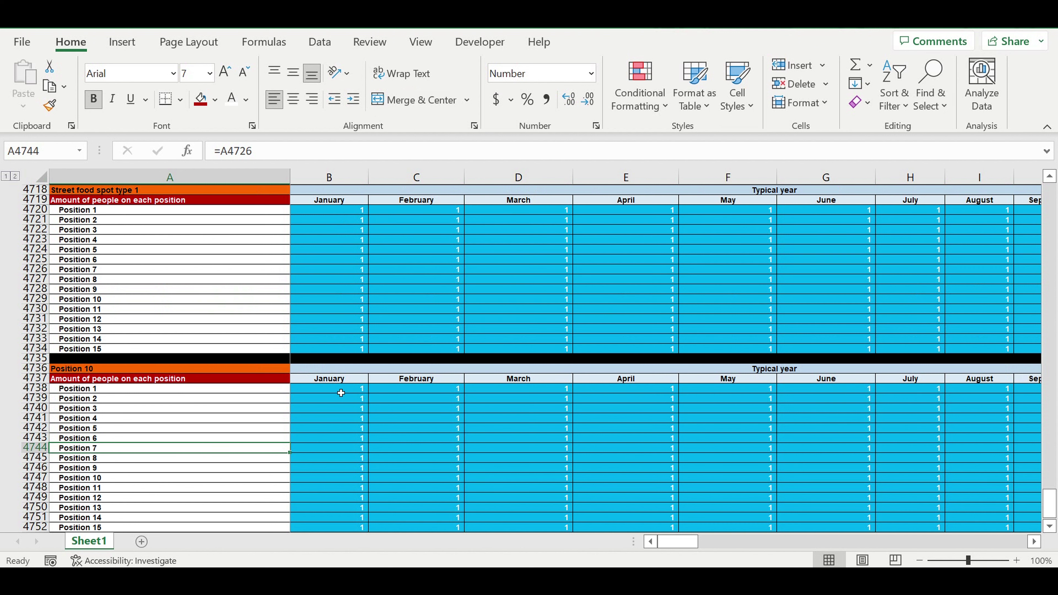
{"action": "left_click", "coordinate": [341, 390]}
{"action": "type", "text": "2"}
{"action": "left_click", "coordinate": [410, 417]}
{"action": "left_click", "coordinate": [354, 388]}
{"action": "mouse_move", "coordinate": [372, 400]}
{"action": "left_mouse_down"}
{"action": "mouse_move", "coordinate": [375, 529]}
{"action": "mouse_move", "coordinate": [375, 502]}
{"action": "mouse_move", "coordinate": [376, 518]}
{"action": "mouse_move", "coordinate": [938, 438]}
{"action": "mouse_move", "coordinate": [962, 424]}
{"action": "left_mouse_up"}
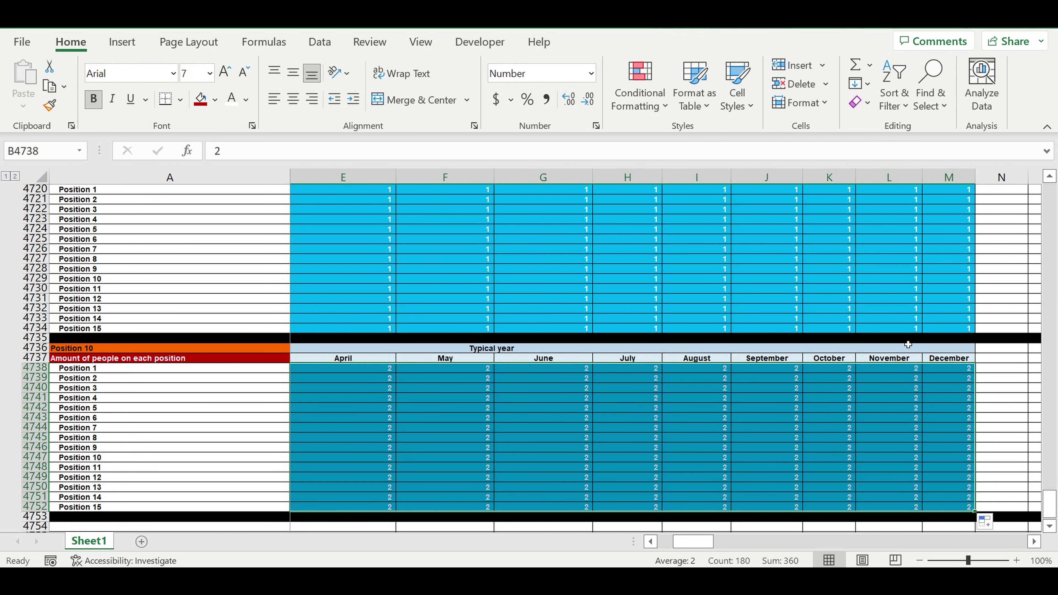
{"action": "left_click", "coordinate": [853, 410]}
{"action": "left_click_drag", "start_coordinate": [713, 541], "coordinate": [698, 540]}
{"action": "scroll", "coordinate": [275, 358], "scroll_direction": "down", "scroll_amount": 3}
- Link the second table's title in A4736 to the street food spot type 2 name in A4694
{"action": "left_click", "coordinate": [77, 260]}
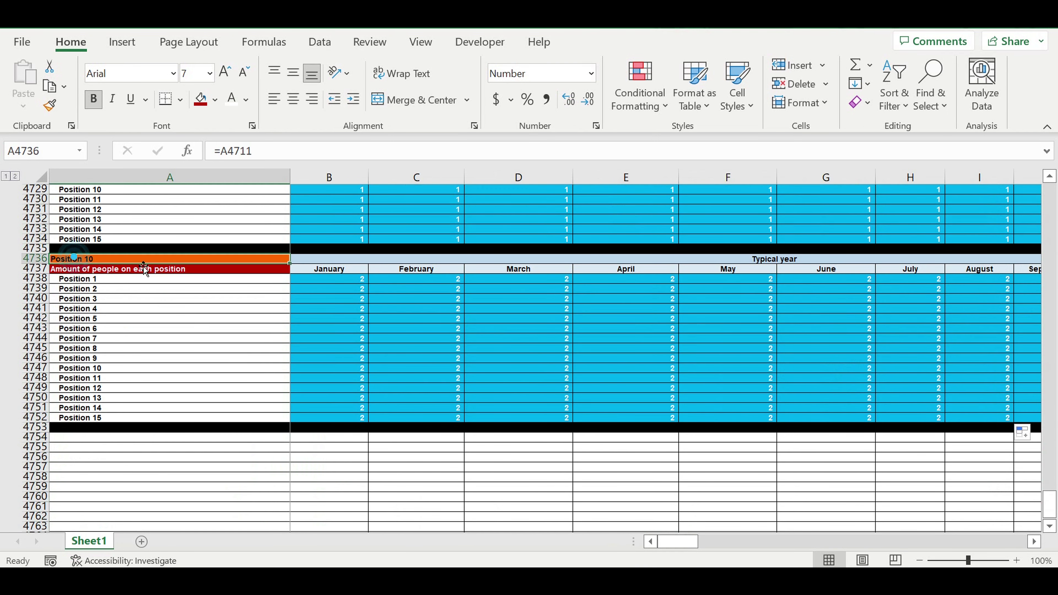
{"action": "type", "text": "="}
{"action": "scroll", "coordinate": [215, 275], "scroll_direction": "up", "scroll_amount": 5}
{"action": "scroll", "coordinate": [214, 275], "scroll_direction": "up", "scroll_amount": 7}
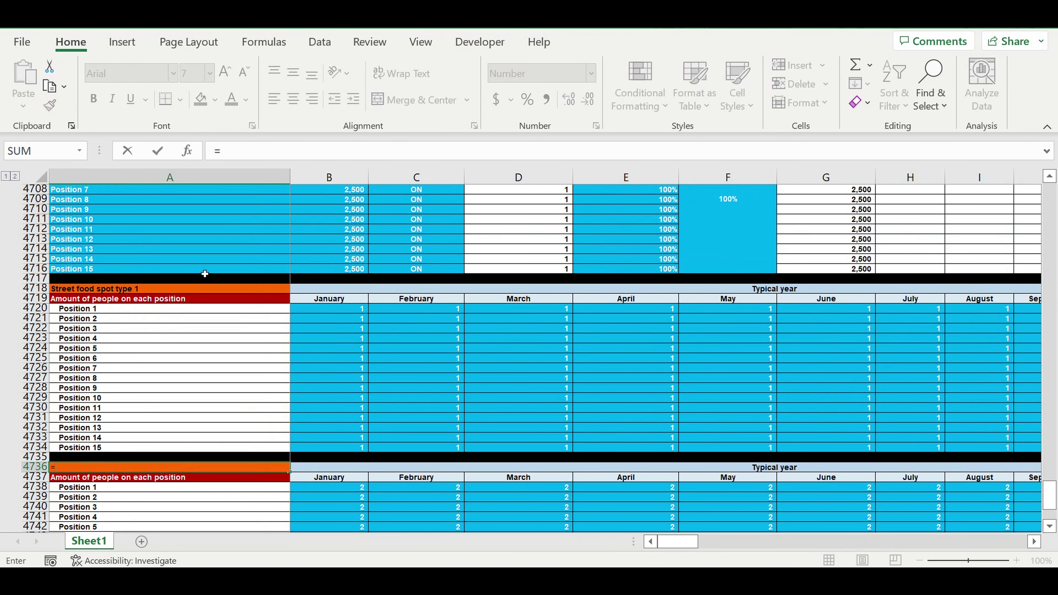
{"action": "left_click", "coordinate": [136, 199]}
{"action": "key", "text": "Return"}
{"action": "left_click", "coordinate": [177, 359]}
- Copy the second table, rows 4736 to 4753, and paste it at A4754, A4772, A4790 and A4808
{"action": "left_click", "coordinate": [41, 280]}
{"action": "left_click_drag", "start_coordinate": [40, 279], "coordinate": [48, 439]}
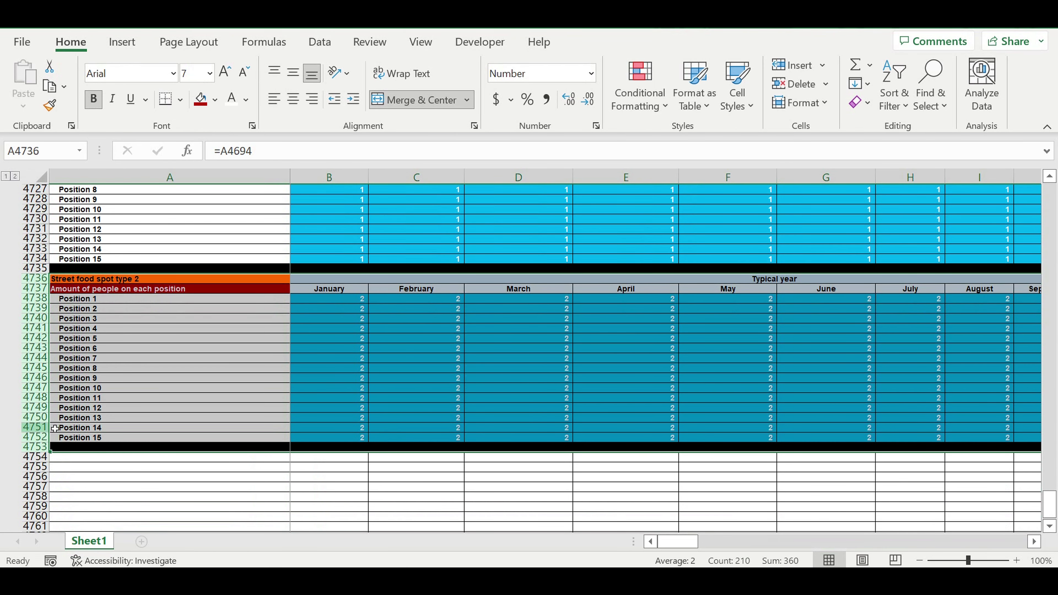
{"action": "key", "text": "ctrl+c"}
{"action": "left_click", "coordinate": [138, 459]}
{"action": "key", "text": "ctrl+v"}
{"action": "scroll", "coordinate": [208, 438], "scroll_direction": "down", "scroll_amount": 8}
{"action": "left_click", "coordinate": [259, 398]}
{"action": "key", "text": "ctrl+v"}
{"action": "scroll", "coordinate": [278, 417], "scroll_direction": "down", "scroll_amount": 10}
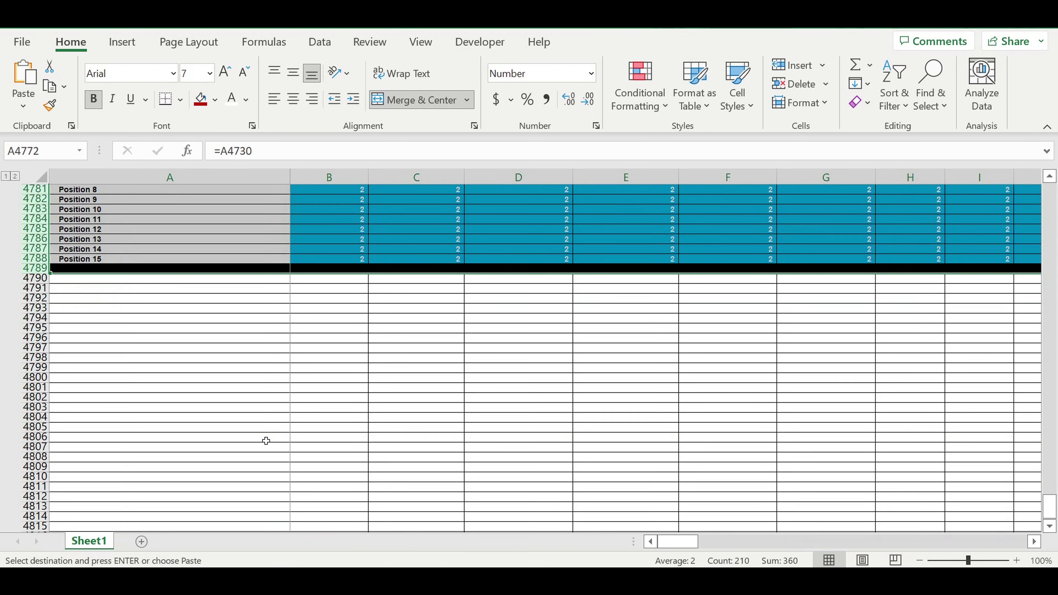
{"action": "left_click", "coordinate": [260, 279]}
{"action": "key", "text": "ctrl+v"}
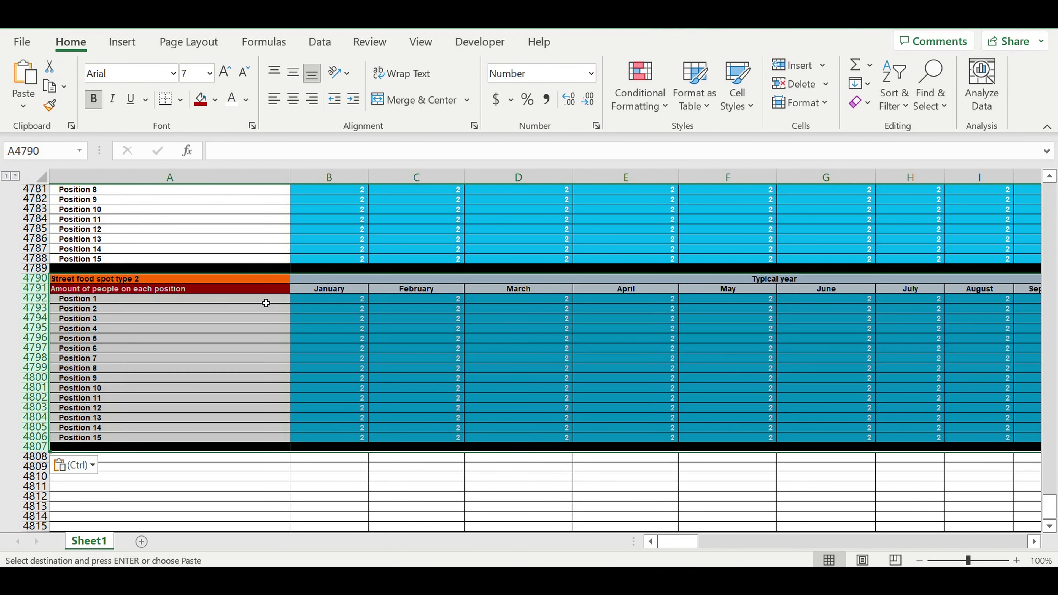
{"action": "left_click", "coordinate": [279, 461]}
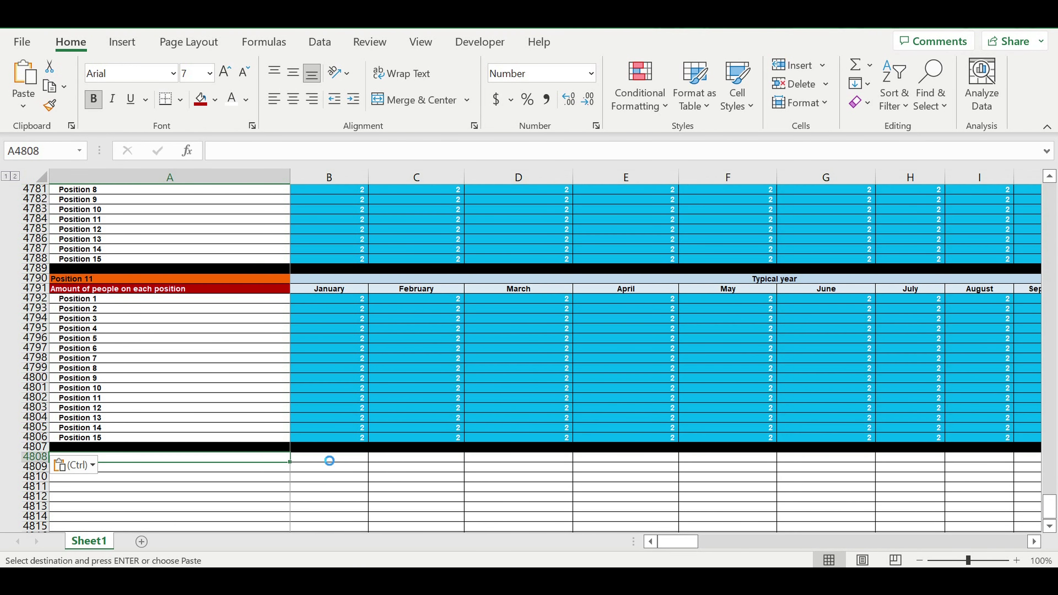
{"action": "key", "text": "ctrl+v"}
- Link the last table's title in A4808 to the street food spot type 6 name in A4698
{"action": "left_click", "coordinate": [165, 462]}
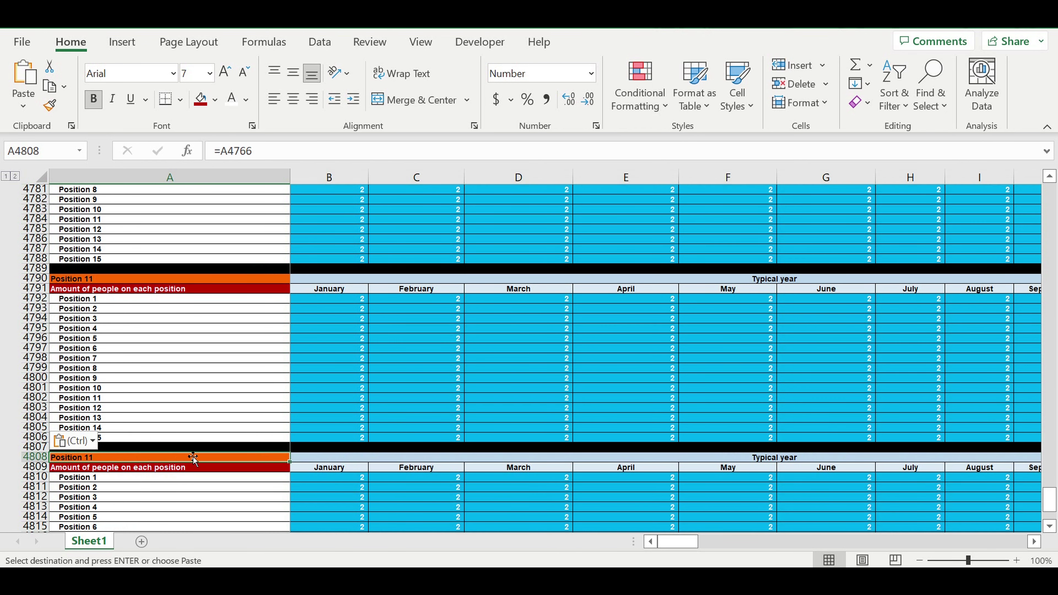
{"action": "type", "text": "="}
{"action": "scroll", "coordinate": [239, 417], "scroll_direction": "up", "scroll_amount": 18}
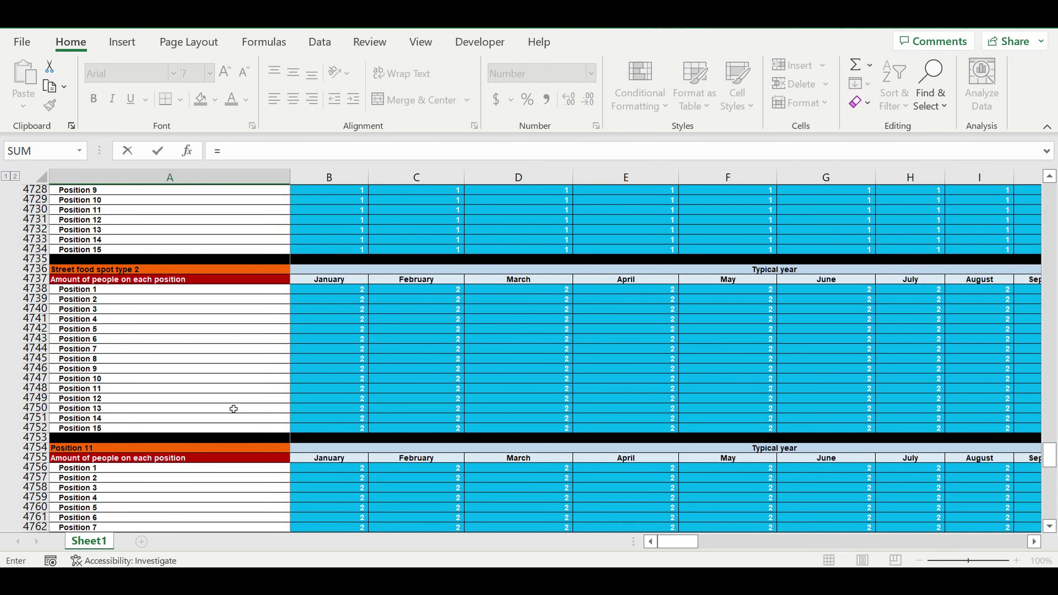
{"action": "scroll", "coordinate": [233, 409], "scroll_direction": "up", "scroll_amount": 12}
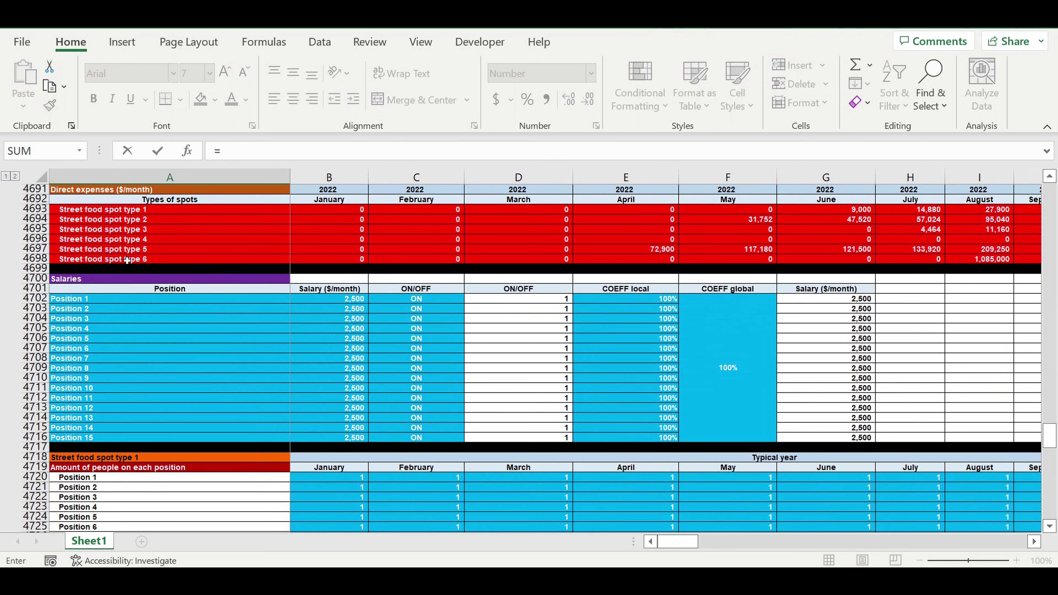
{"action": "left_click", "coordinate": [129, 263]}
{"action": "key", "text": "Return"}
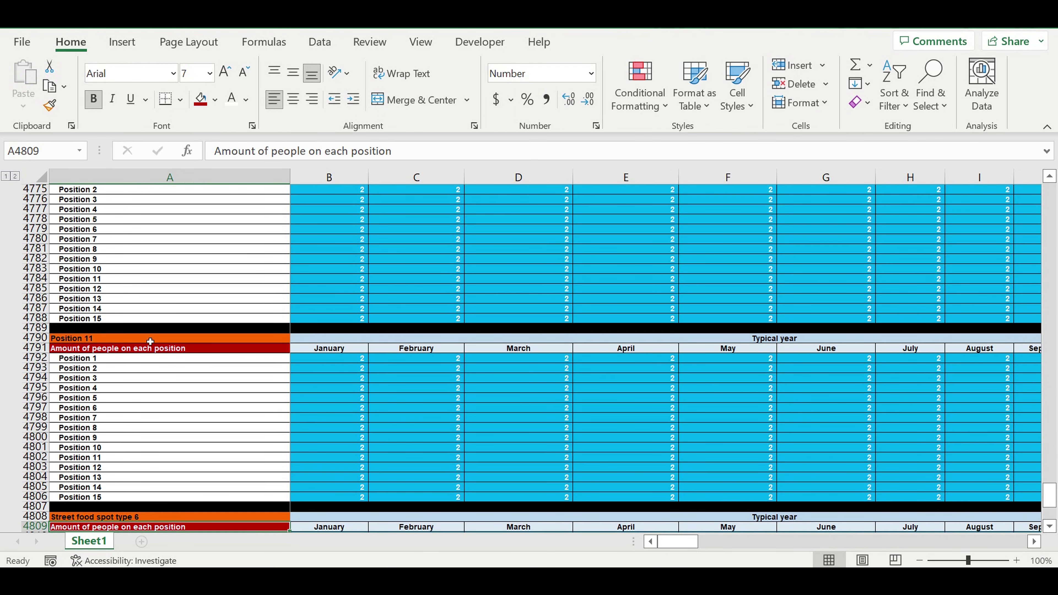
- Link the table title in A4790 to the street food spot type 5 name in A4697
{"action": "left_click", "coordinate": [149, 340]}
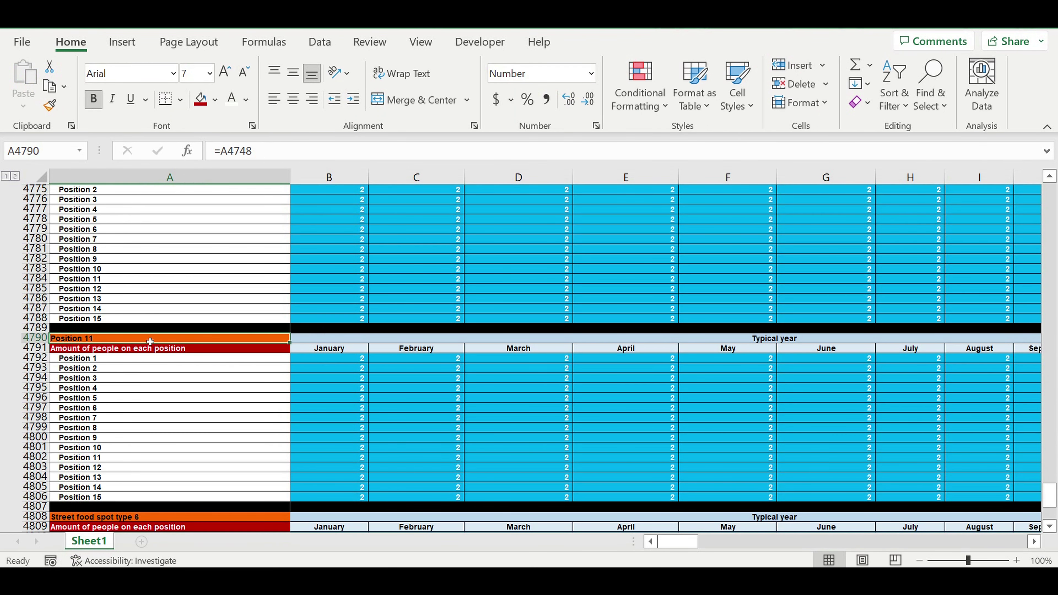
{"action": "type", "text": "="}
{"action": "scroll", "coordinate": [218, 354], "scroll_direction": "up", "scroll_amount": 20}
{"action": "left_click", "coordinate": [159, 253]}
{"action": "key", "text": "Return"}
{"action": "scroll", "coordinate": [317, 400], "scroll_direction": "up", "scroll_amount": 3}
{"action": "scroll", "coordinate": [315, 401], "scroll_direction": "down", "scroll_amount": 6}
{"action": "scroll", "coordinate": [215, 349], "scroll_direction": "up", "scroll_amount": 3}
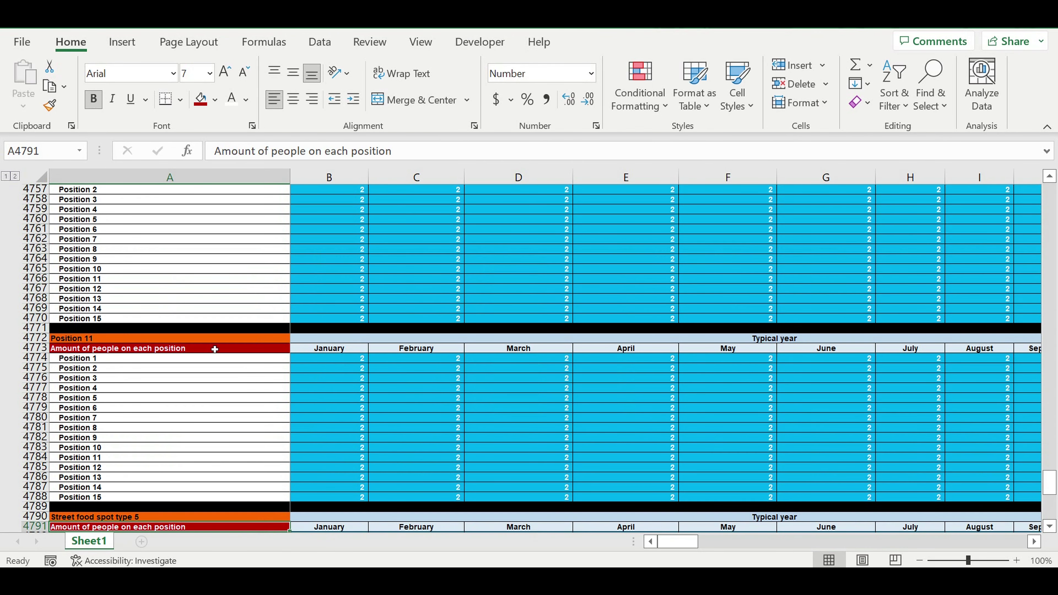
- Link the table title in A4772 to the street food spot type 4 name in A4696
{"action": "left_click", "coordinate": [125, 341]}
{"action": "type", "text": "="}
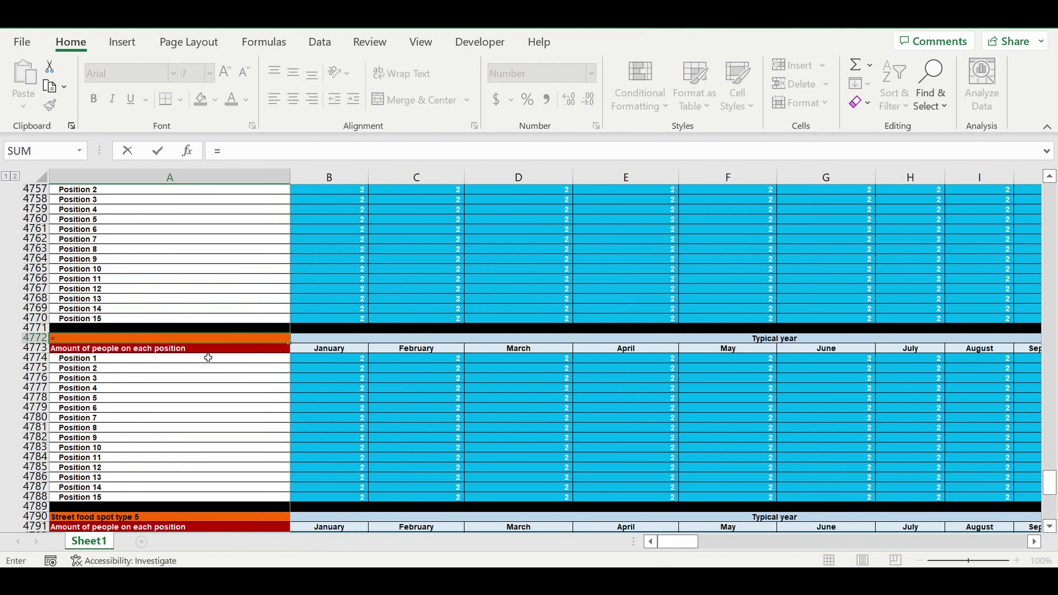
{"action": "scroll", "coordinate": [201, 354], "scroll_direction": "up", "scroll_amount": 3}
{"action": "scroll", "coordinate": [202, 354], "scroll_direction": "up", "scroll_amount": 10}
{"action": "scroll", "coordinate": [201, 354], "scroll_direction": "up", "scroll_amount": 13}
{"action": "left_click", "coordinate": [201, 356]}
{"action": "key", "text": "Return"}
- Link the table title in A4754 to the street food spot type 3 name in A4695
{"action": "left_click", "coordinate": [133, 338]}
{"action": "type", "text": "="}
{"action": "scroll", "coordinate": [136, 350], "scroll_direction": "up", "scroll_amount": 20}
{"action": "left_click", "coordinate": [136, 350]}
{"action": "key", "text": "Return"}
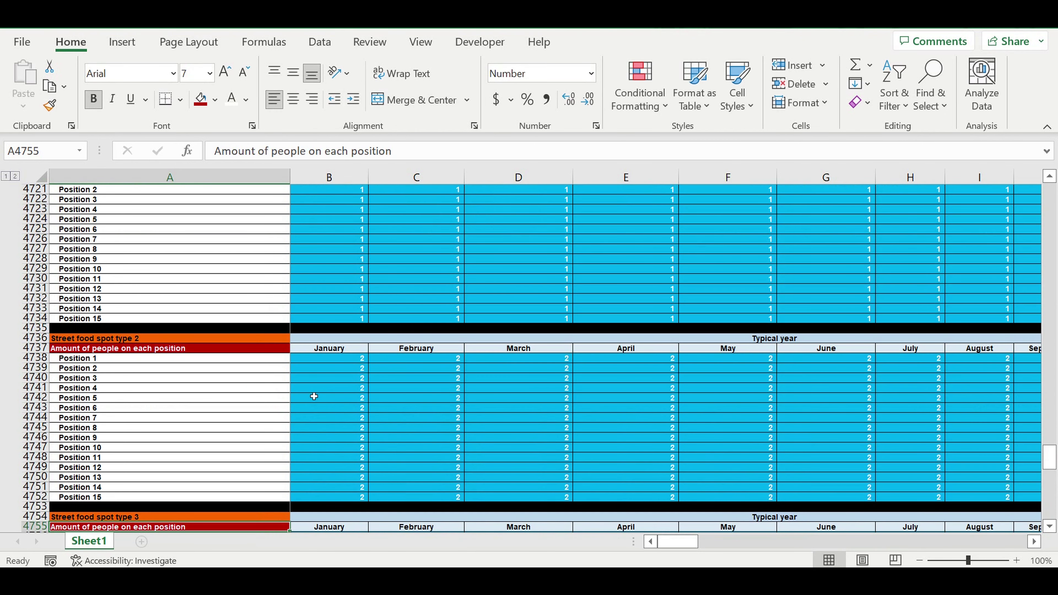
{"action": "scroll", "coordinate": [312, 393], "scroll_direction": "up", "scroll_amount": 4}
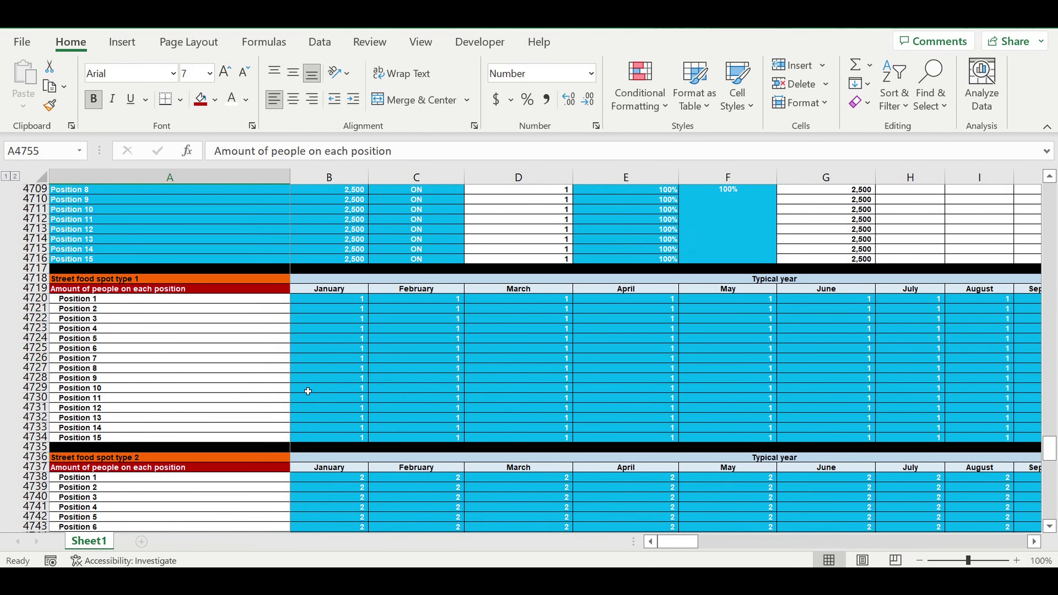
- In the street food spot type 4 table, set Position 1 to 3 people for January, February and March
{"action": "scroll", "coordinate": [340, 410], "scroll_direction": "down", "scroll_amount": 13}
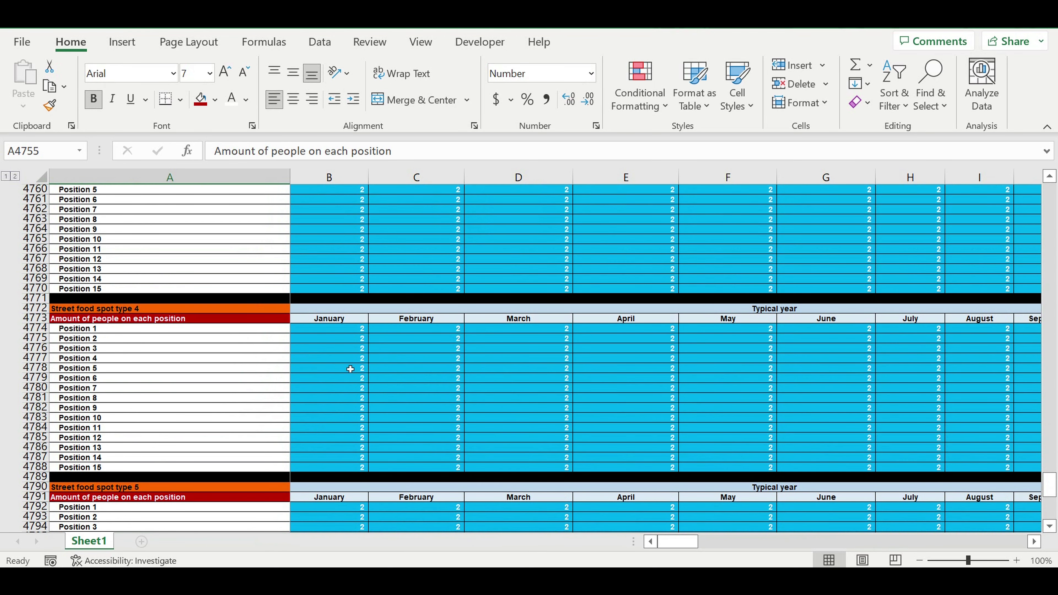
{"action": "scroll", "coordinate": [352, 366], "scroll_direction": "up", "scroll_amount": 3}
{"action": "scroll", "coordinate": [377, 349], "scroll_direction": "down", "scroll_amount": 2}
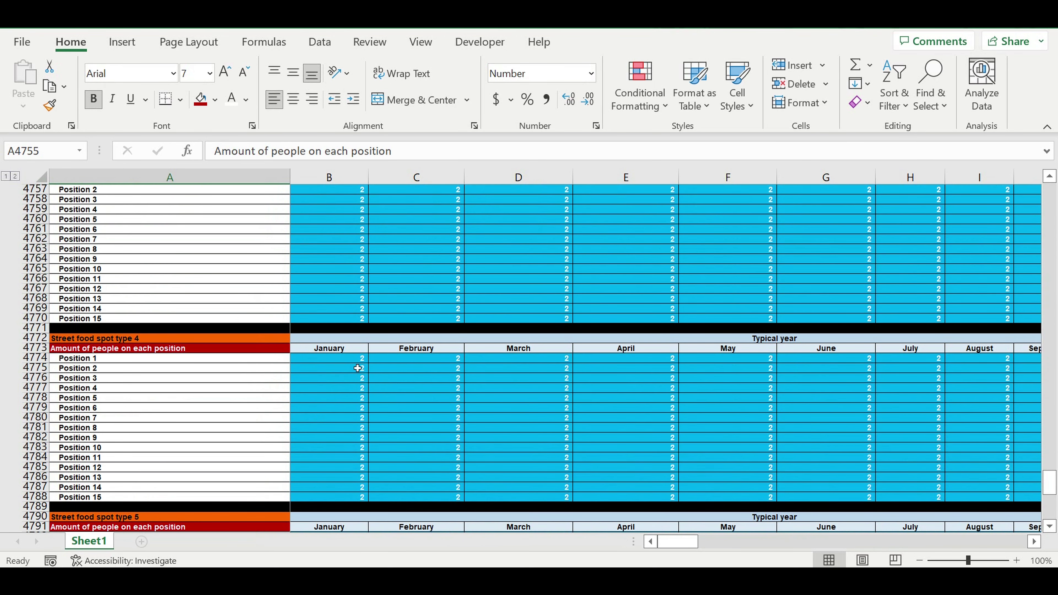
{"action": "left_click", "coordinate": [346, 361]}
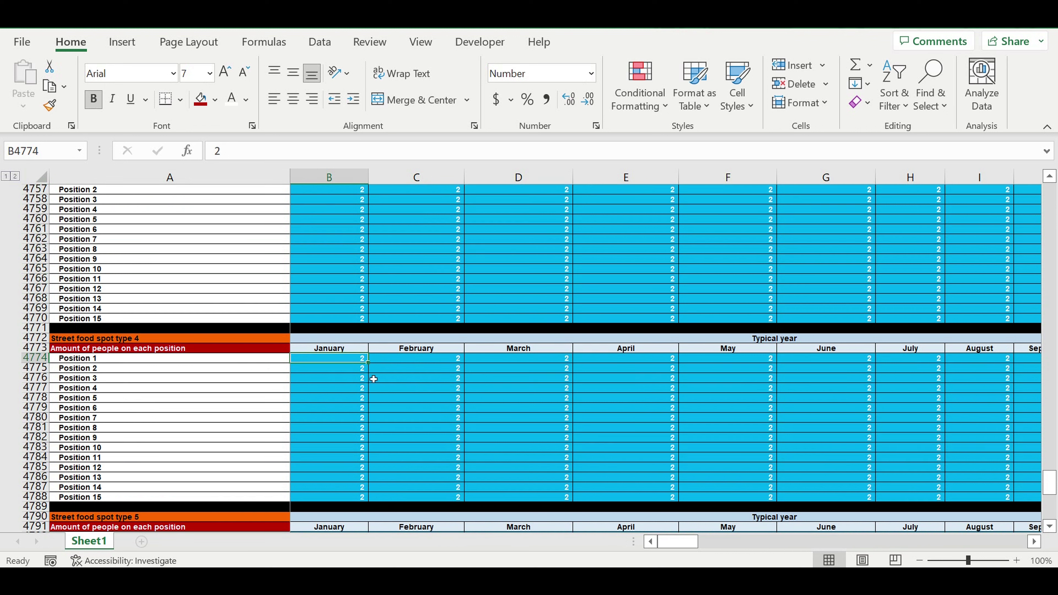
{"action": "type", "text": "3"}
{"action": "key", "text": "Down"}
{"action": "key", "text": "Down"}
{"action": "key", "text": "Down"}
{"action": "left_click", "coordinate": [352, 363]}
{"action": "key", "text": "Right"}
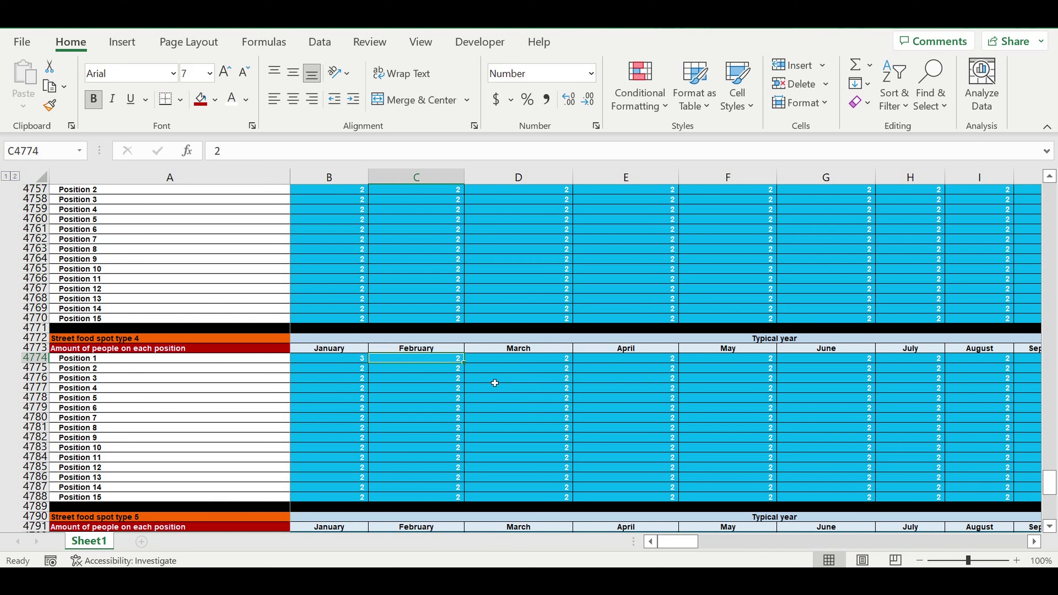
{"action": "type", "text": "3"}
{"action": "key", "text": "Right"}
{"action": "type", "text": "3"}
{"action": "key", "text": "Right"}
- For Position 1 of street food spot type 4, enter 2 people for May and 1 each for June, July and August
{"action": "key", "text": "Right"}
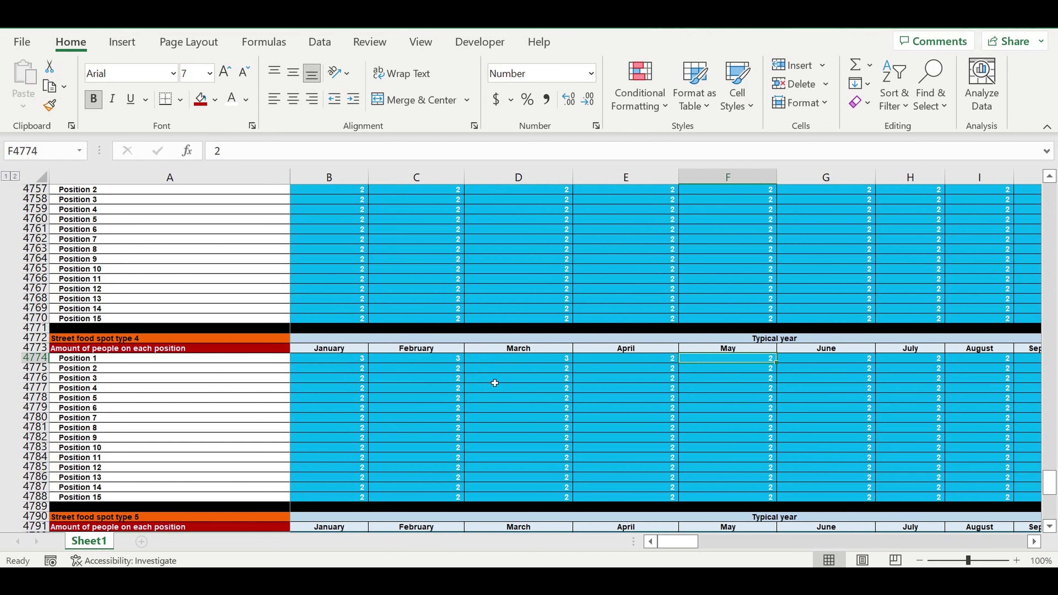
{"action": "type", "text": "2"}
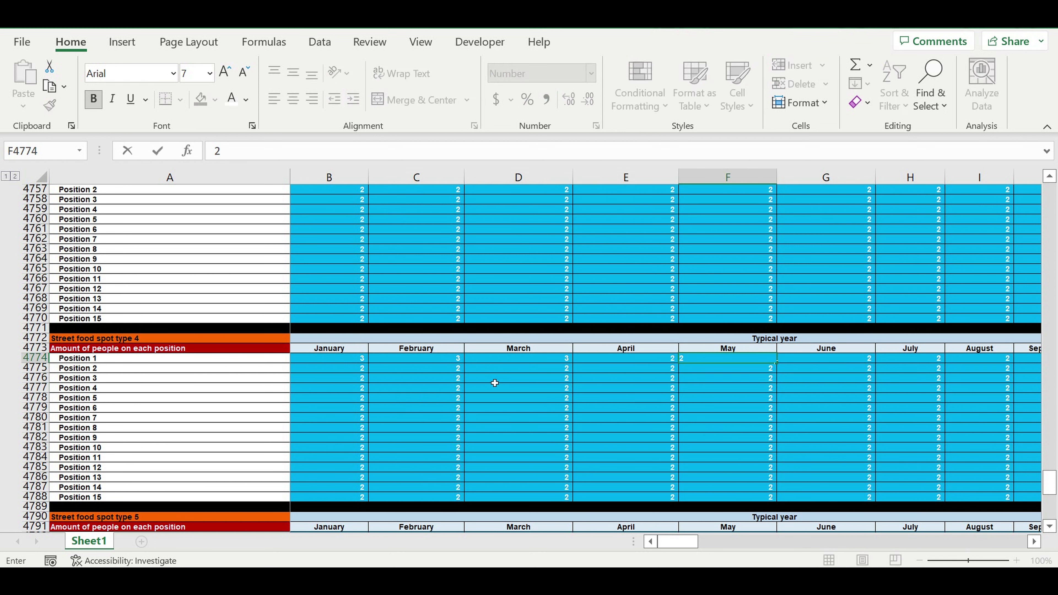
{"action": "key", "text": "Right"}
{"action": "type", "text": "1"}
{"action": "key", "text": "Right"}
{"action": "type", "text": "1"}
{"action": "key", "text": "Right"}
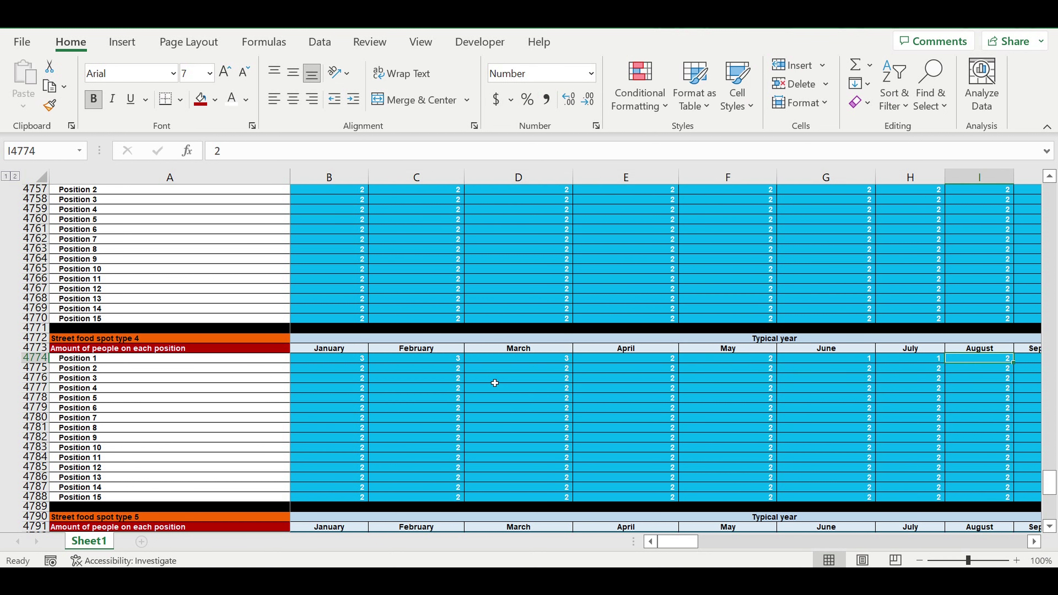
{"action": "type", "text": "1"}
{"action": "key", "text": "Right"}
- Complete Position 1 of street food spot type 4 with 2 people for September and October and 3 for November and December
{"action": "type", "text": "2"}
{"action": "key", "text": "Right"}
{"action": "type", "text": "2"}
{"action": "key", "text": "Right"}
{"action": "type", "text": "3"}
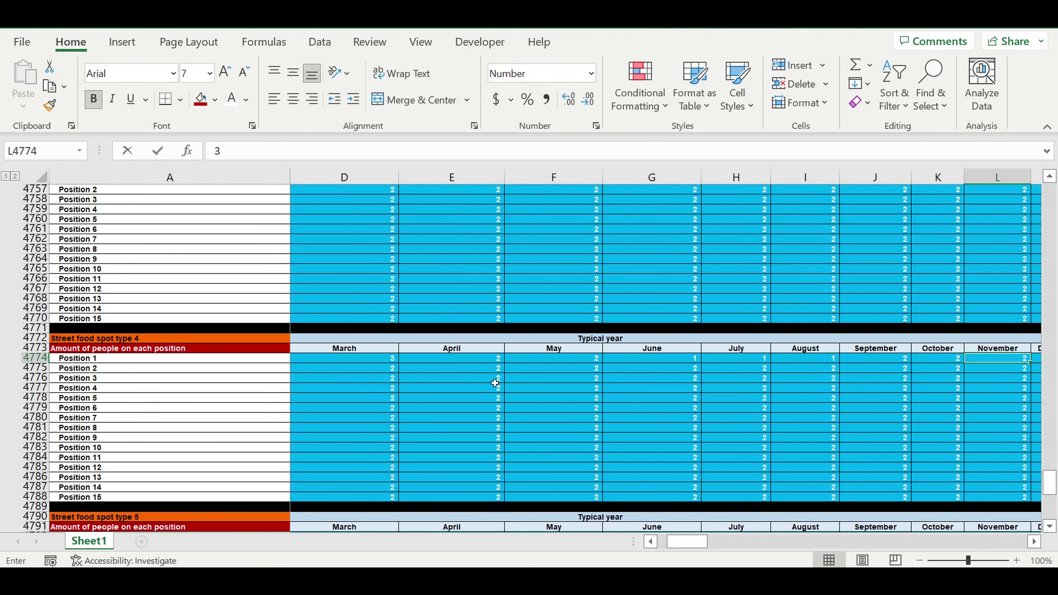
{"action": "key", "text": "Right"}
{"action": "type", "text": "3"}
{"action": "key", "text": "Right"}
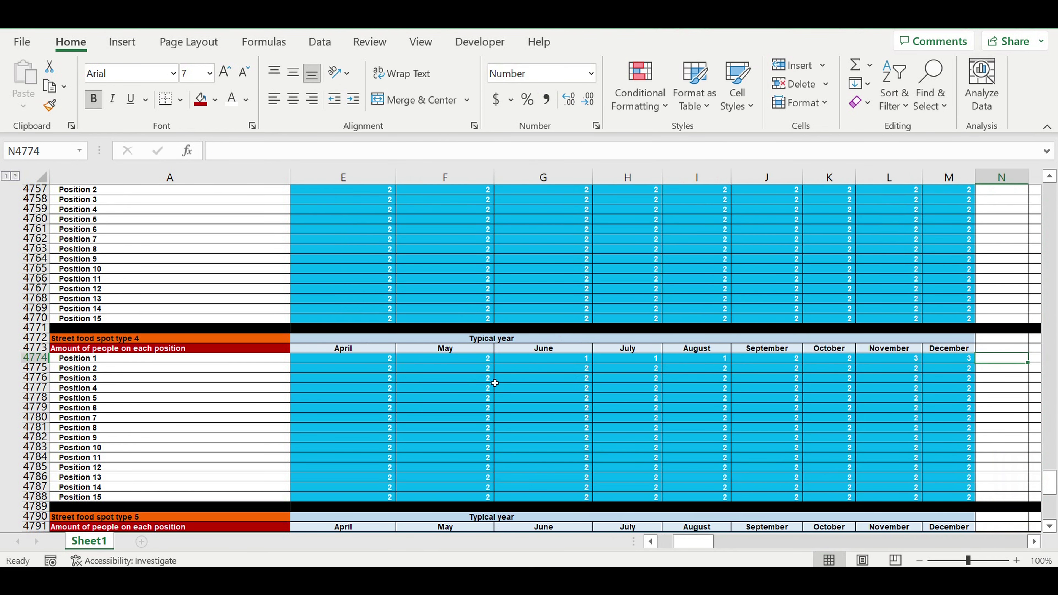
- Copy Position 1's January to December values down through Position 15 in the street food spot type 4 table
{"action": "left_click_drag", "start_coordinate": [698, 547], "coordinate": [679, 541]}
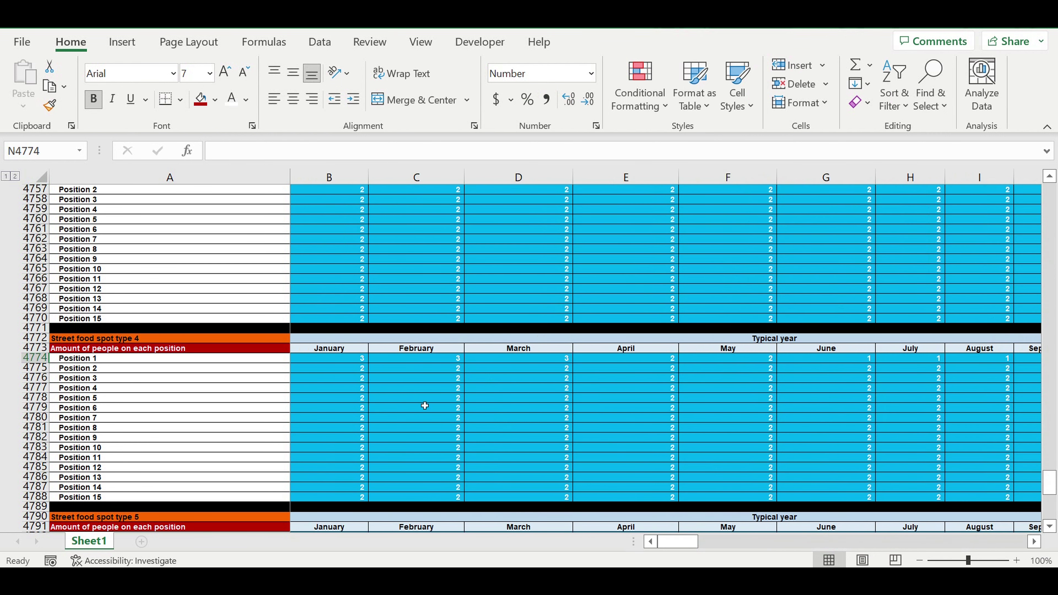
{"action": "left_click", "coordinate": [339, 358]}
{"action": "left_click_drag", "start_coordinate": [806, 356], "coordinate": [669, 503]}
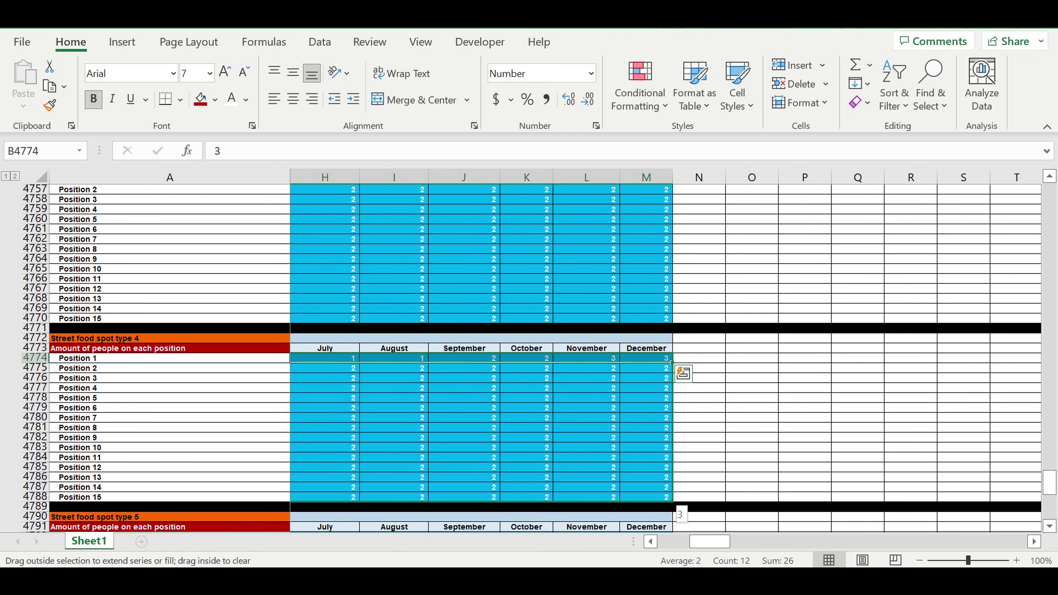
{"action": "left_click_drag", "start_coordinate": [727, 467], "coordinate": [729, 464]}
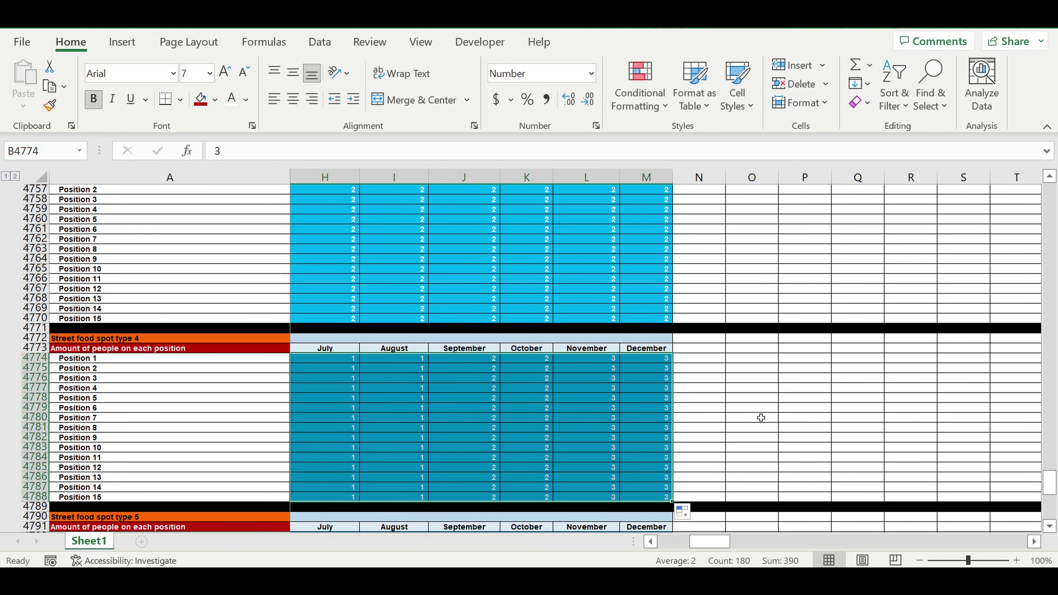
{"action": "left_click", "coordinate": [761, 418]}
- Enter =B4774+1 in B4792 and fill it across all months and down to Position 15 of the spot type 5 table
{"action": "left_click_drag", "start_coordinate": [709, 541], "coordinate": [670, 541]}
{"action": "scroll", "coordinate": [500, 396], "scroll_direction": "down", "scroll_amount": 5}
{"action": "left_click", "coordinate": [333, 388]}
{"action": "type", "text": "="}
{"action": "scroll", "coordinate": [435, 373], "scroll_direction": "up", "scroll_amount": 4}
{"action": "left_click", "coordinate": [337, 332]}
{"action": "type", "text": "+1"}
{"action": "key", "text": "Return"}
{"action": "left_click", "coordinate": [329, 507]}
{"action": "left_click_drag", "start_coordinate": [368, 512], "coordinate": [972, 435]}
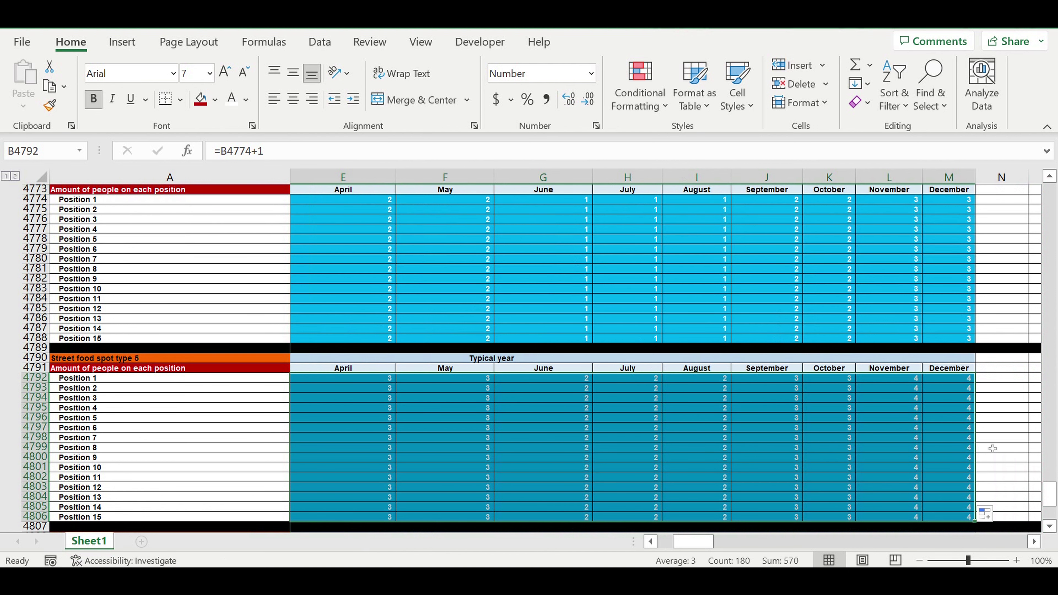
- Enter 4 in B4810 and fill it through December and down to Position 15 in the street food spot type 6 table
{"action": "left_click_drag", "start_coordinate": [694, 541], "coordinate": [677, 541]}
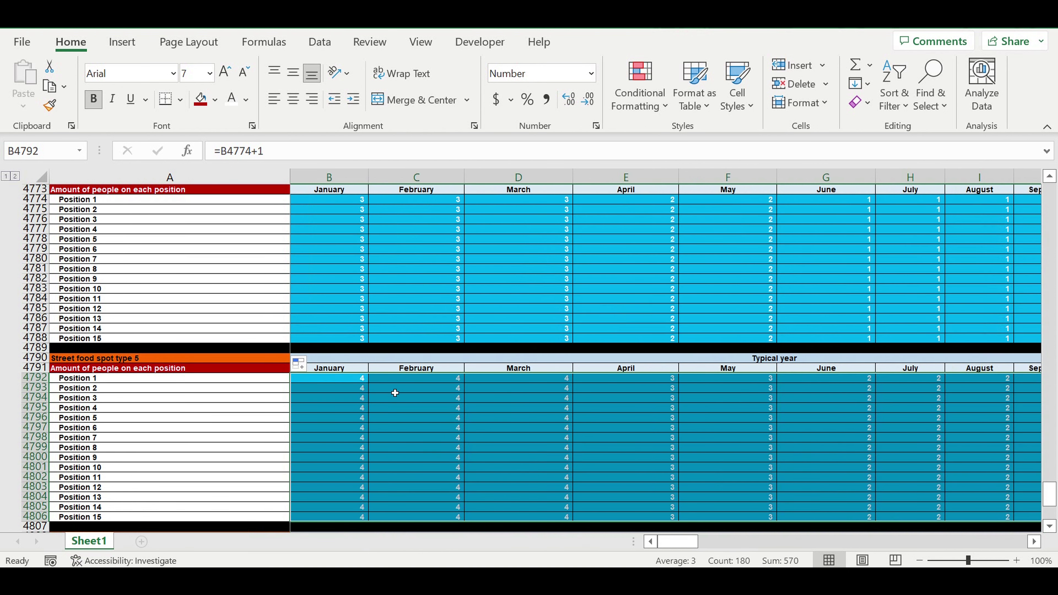
{"action": "scroll", "coordinate": [395, 392], "scroll_direction": "down", "scroll_amount": 10}
{"action": "left_click", "coordinate": [340, 259]}
{"action": "type", "text": "4"}
{"action": "key", "text": "ctrl+Return"}
{"action": "left_click_drag", "start_coordinate": [367, 264], "coordinate": [978, 326]}
{"action": "left_click", "coordinate": [564, 451]}
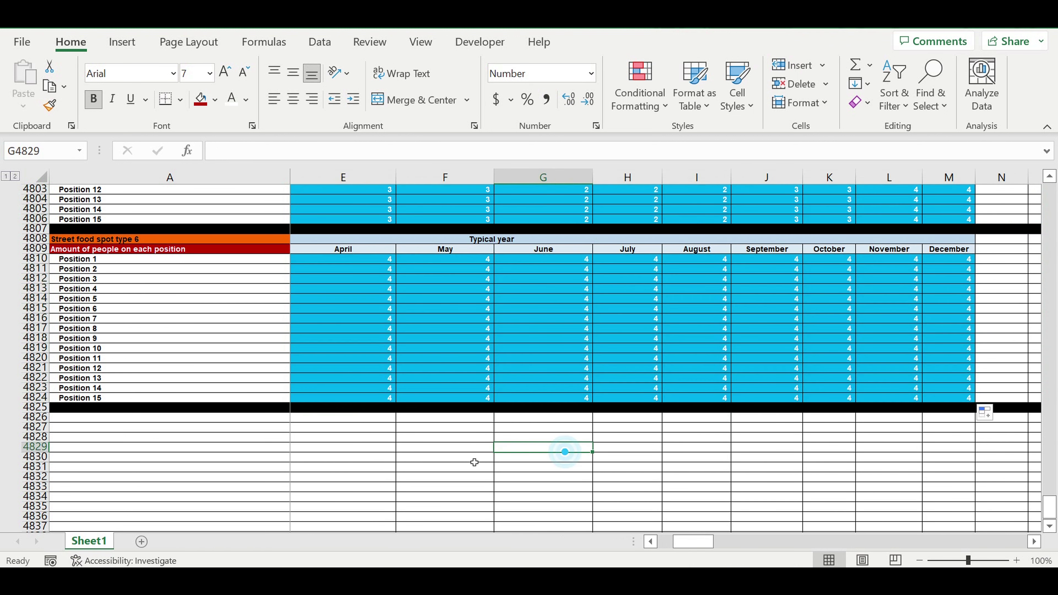
- Copy the whole street food spot type 1 table, rows 4718 to 4735, and paste it below the last table at A4826
{"action": "scroll", "coordinate": [325, 427], "scroll_direction": "up", "scroll_amount": 5}
{"action": "scroll", "coordinate": [395, 381], "scroll_direction": "up", "scroll_amount": 4}
{"action": "scroll", "coordinate": [398, 379], "scroll_direction": "up", "scroll_amount": 8}
{"action": "scroll", "coordinate": [398, 379], "scroll_direction": "up", "scroll_amount": 12}
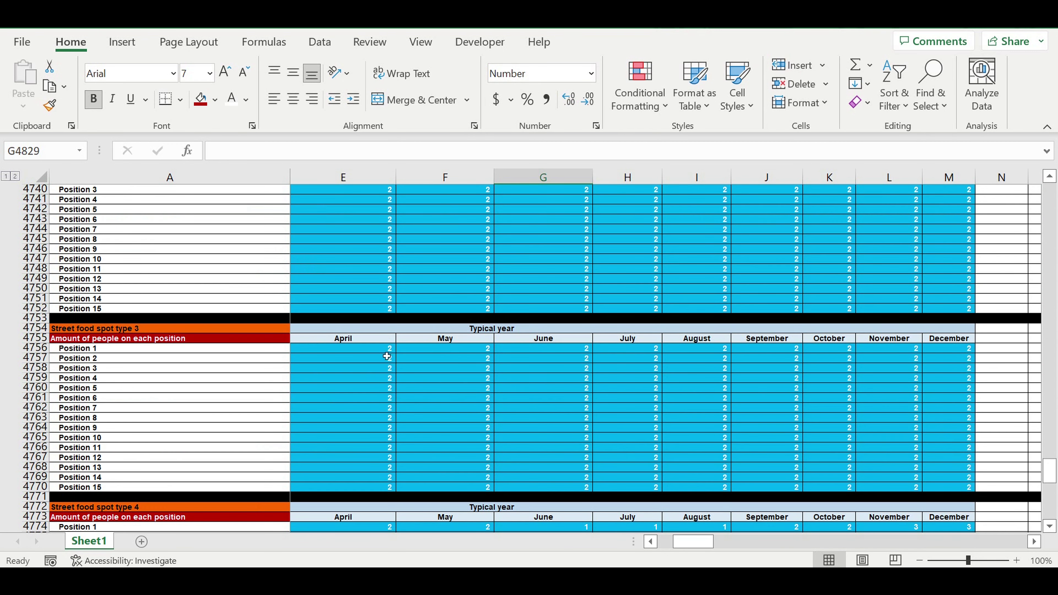
{"action": "scroll", "coordinate": [395, 334], "scroll_direction": "up", "scroll_amount": 3}
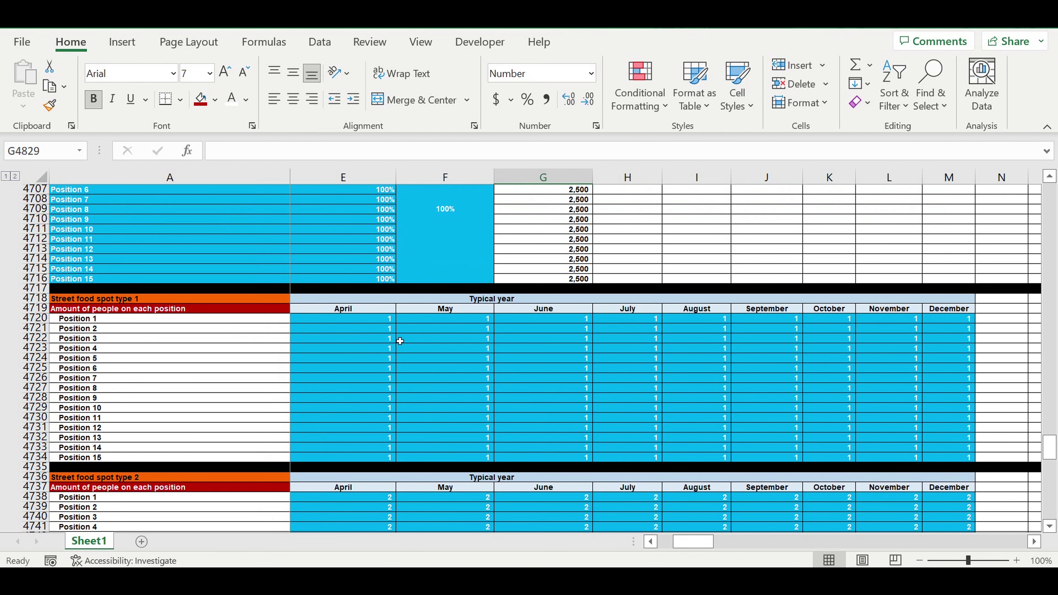
{"action": "left_click_drag", "start_coordinate": [38, 298], "coordinate": [35, 469]}
{"action": "key", "text": "ctrl+c"}
{"action": "scroll", "coordinate": [172, 353], "scroll_direction": "down", "scroll_amount": 20}
{"action": "left_click", "coordinate": [148, 359]}
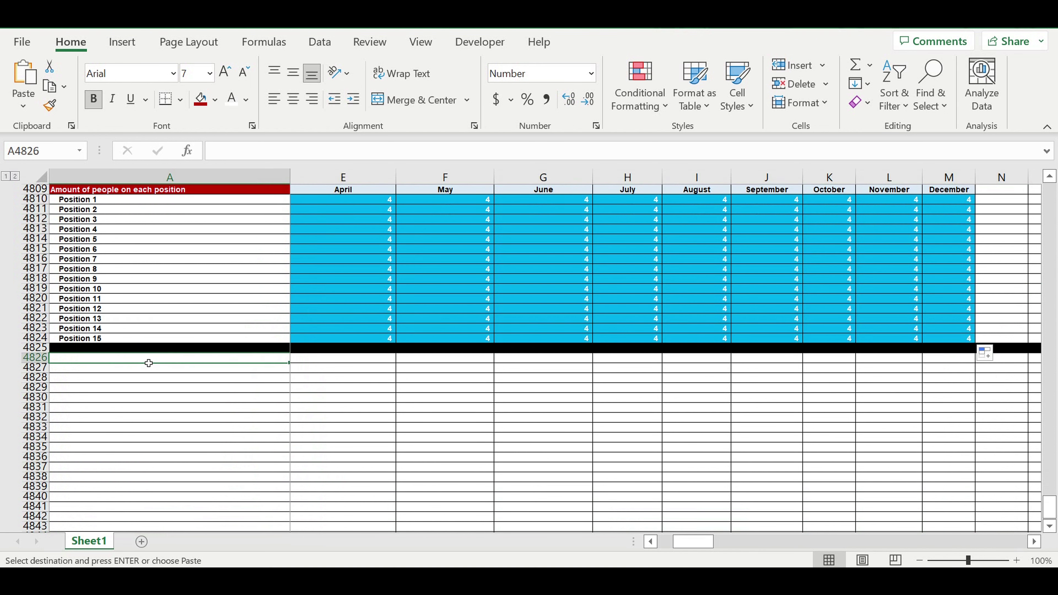
{"action": "key", "text": "ctrl+v"}
{"action": "left_click", "coordinate": [169, 418]}
- Replace the pasted table's title in A4826 with "Payrolll"
{"action": "left_click", "coordinate": [101, 361]}
{"action": "key", "text": "Escape"}
{"action": "type", "text": "Pa"}
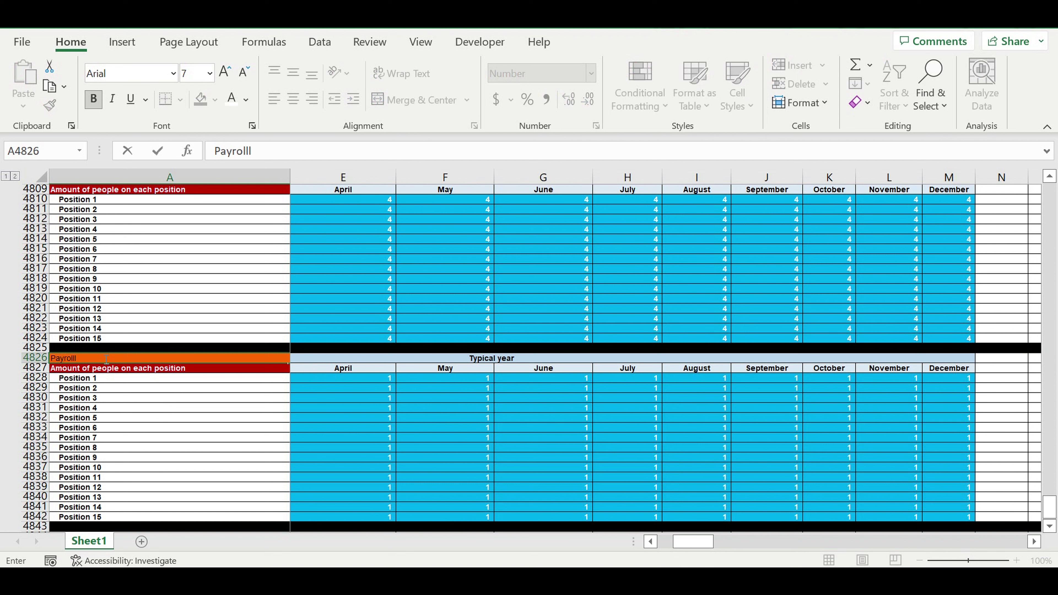
{"action": "key", "text": "Return"}
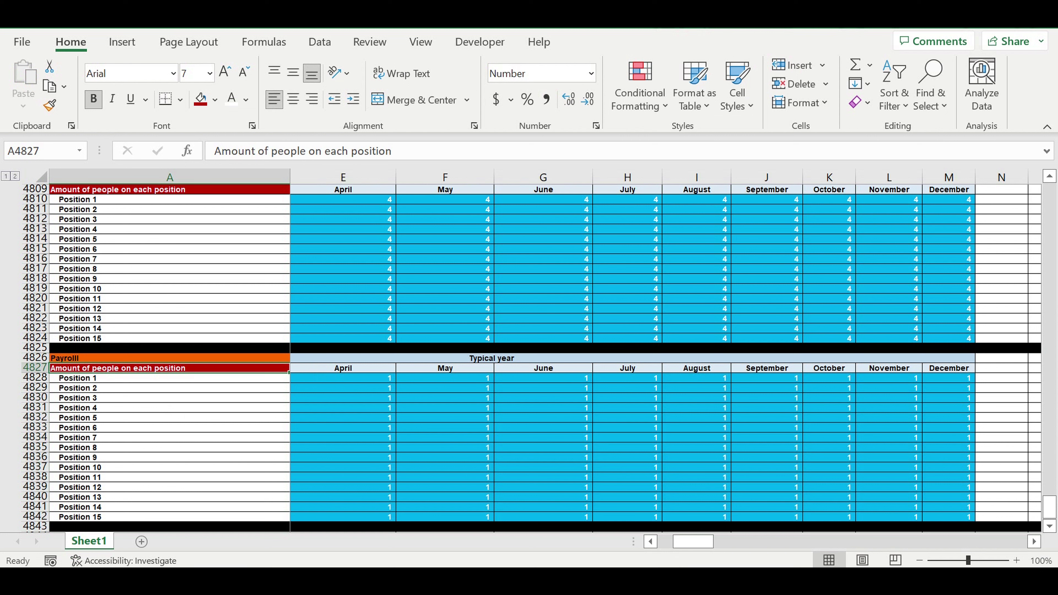
- Link the pasted table's title in A4826 to the street food spot type 1 title in A4718
{"action": "left_click", "coordinate": [102, 358]}
{"action": "type", "text": "="}
{"action": "scroll", "coordinate": [217, 358], "scroll_direction": "up", "scroll_amount": 2}
{"action": "scroll", "coordinate": [216, 359], "scroll_direction": "up", "scroll_amount": 20}
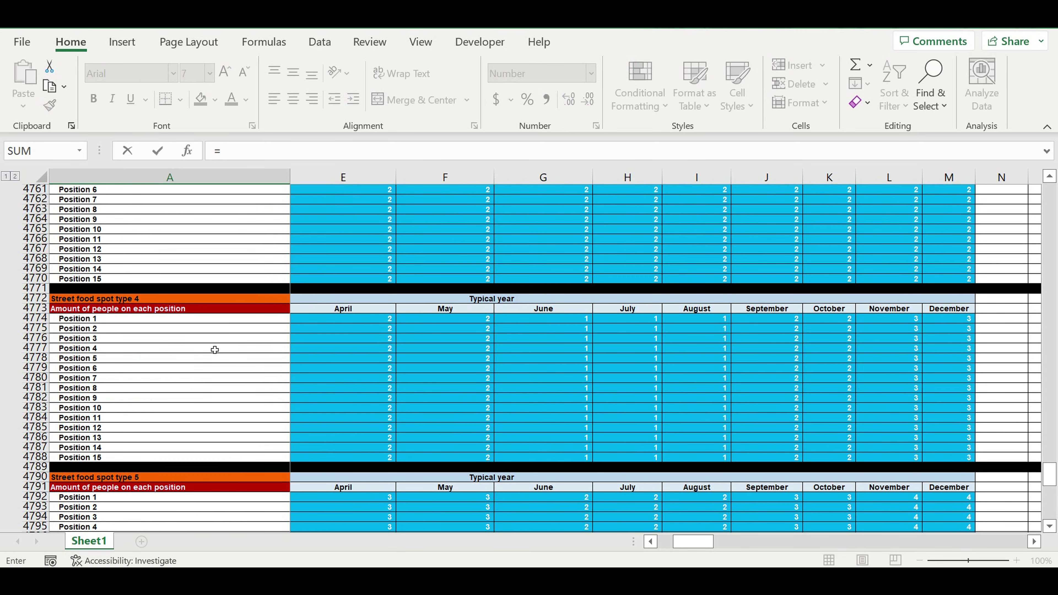
{"action": "scroll", "coordinate": [214, 350], "scroll_direction": "up", "scroll_amount": 11}
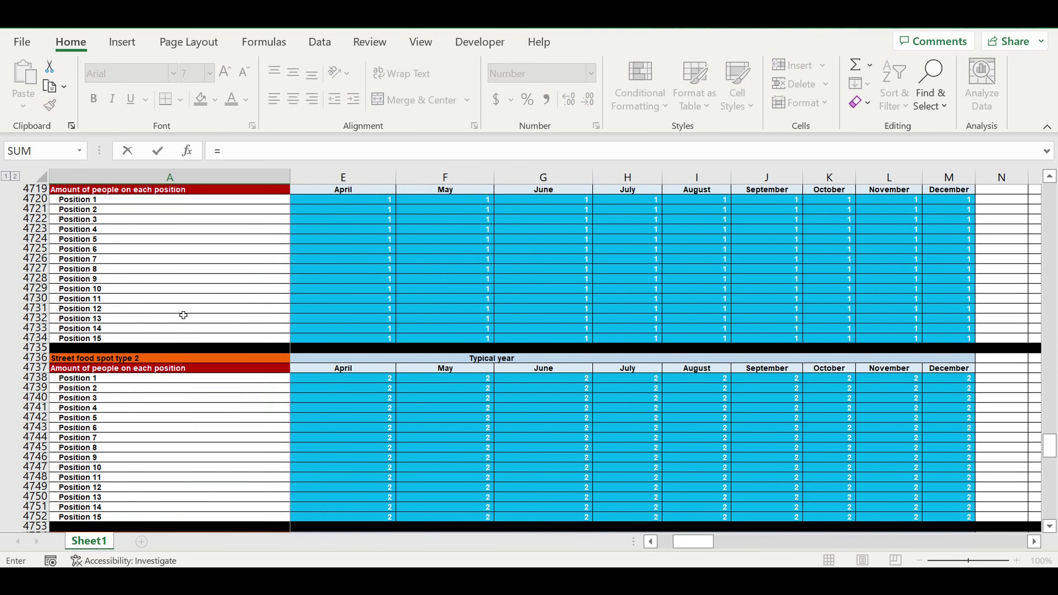
{"action": "left_click", "coordinate": [115, 270]}
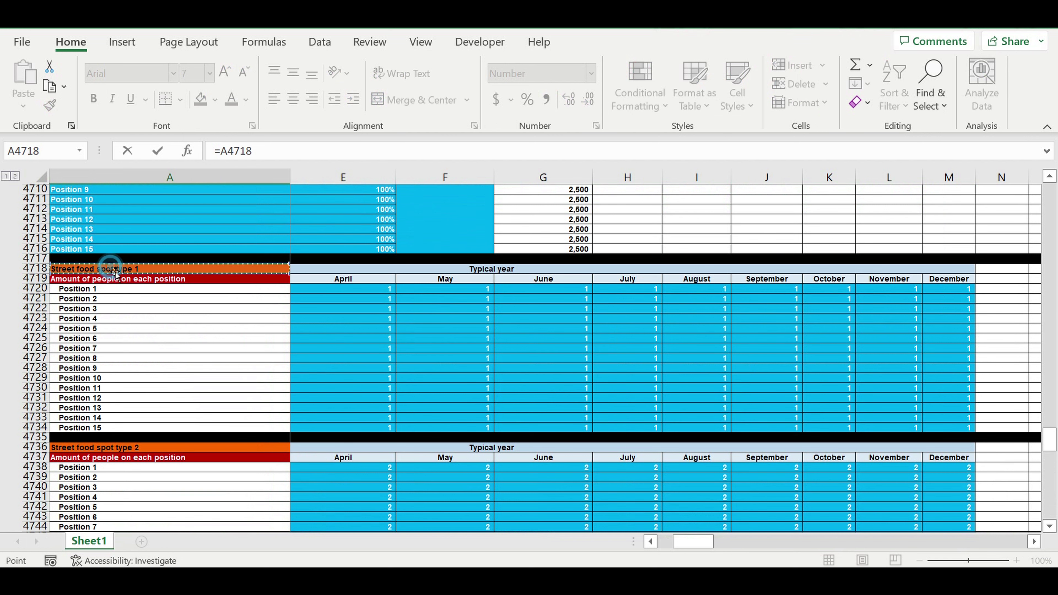
{"action": "key", "text": "Return"}
- Change the pasted table's subheading in A4827 to "Payroll ($/month)"
{"action": "scroll", "coordinate": [229, 409], "scroll_direction": "down", "scroll_amount": 3}
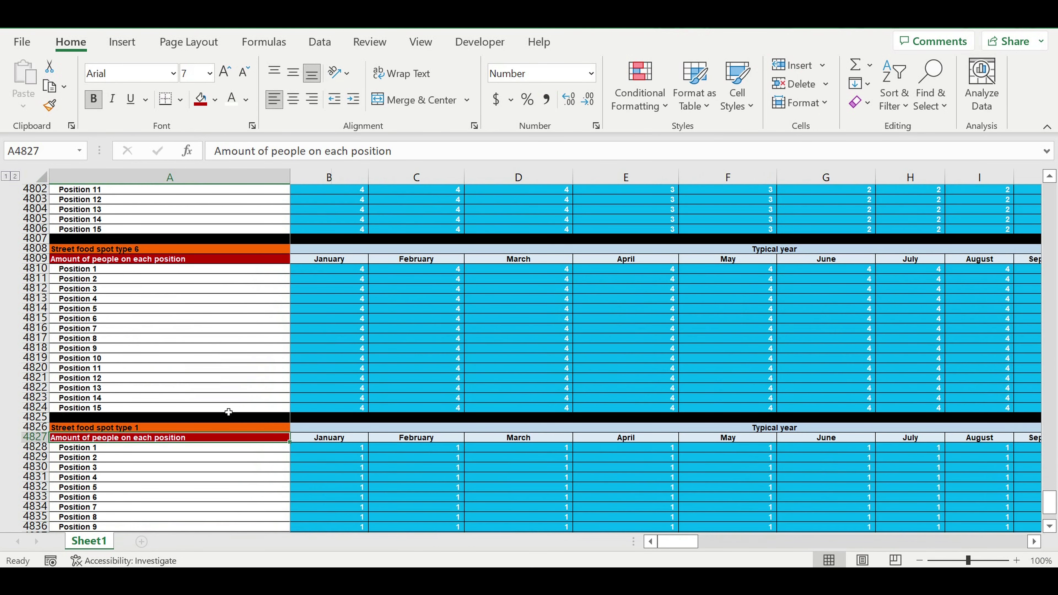
{"action": "type", "text": "Payroll ("}
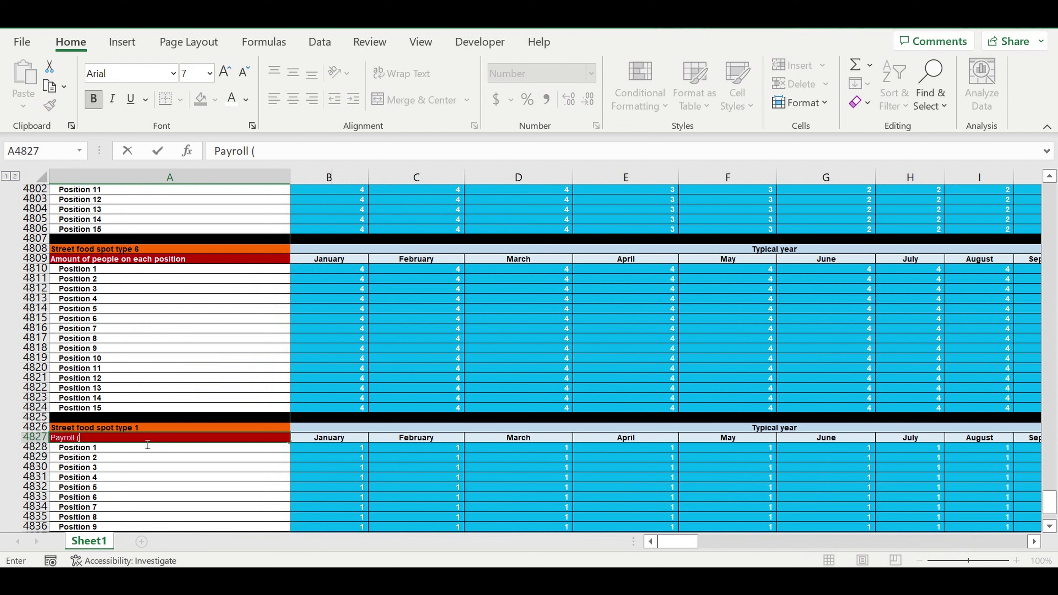
{"action": "type", "text": "$/month)"}
{"action": "key", "text": "Return"}
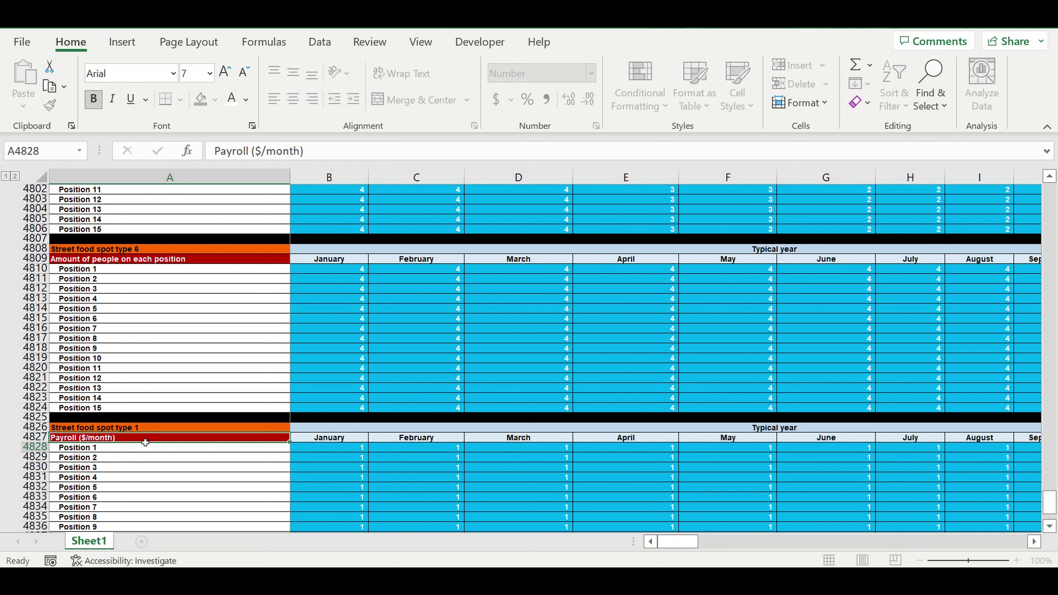
- Fill the payroll table's title cell A4826 with the standard dark blue color
{"action": "left_click", "coordinate": [132, 427]}
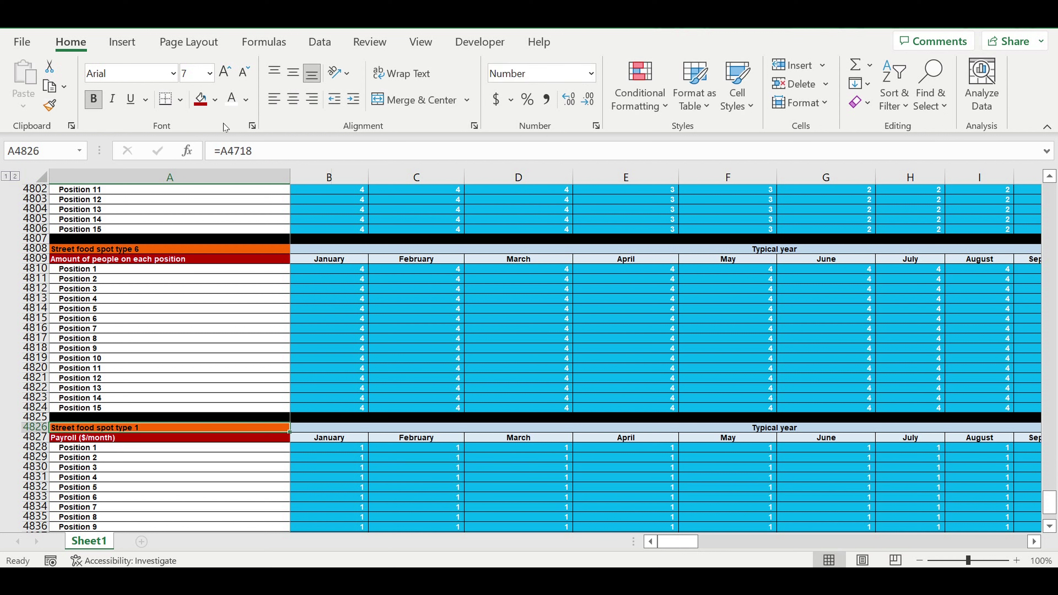
{"action": "left_click", "coordinate": [215, 101]}
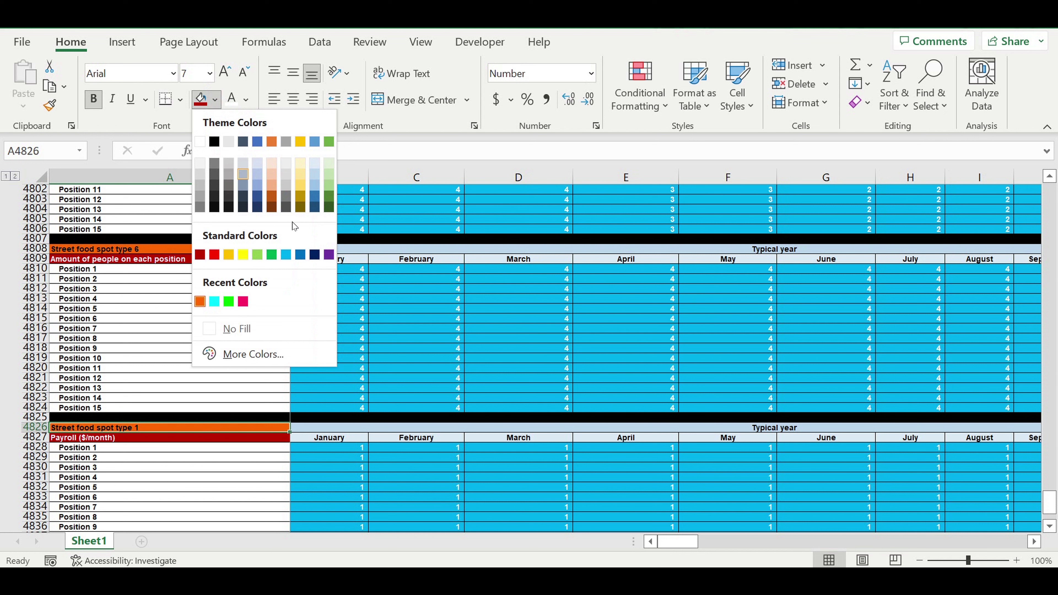
{"action": "left_click", "coordinate": [321, 255]}
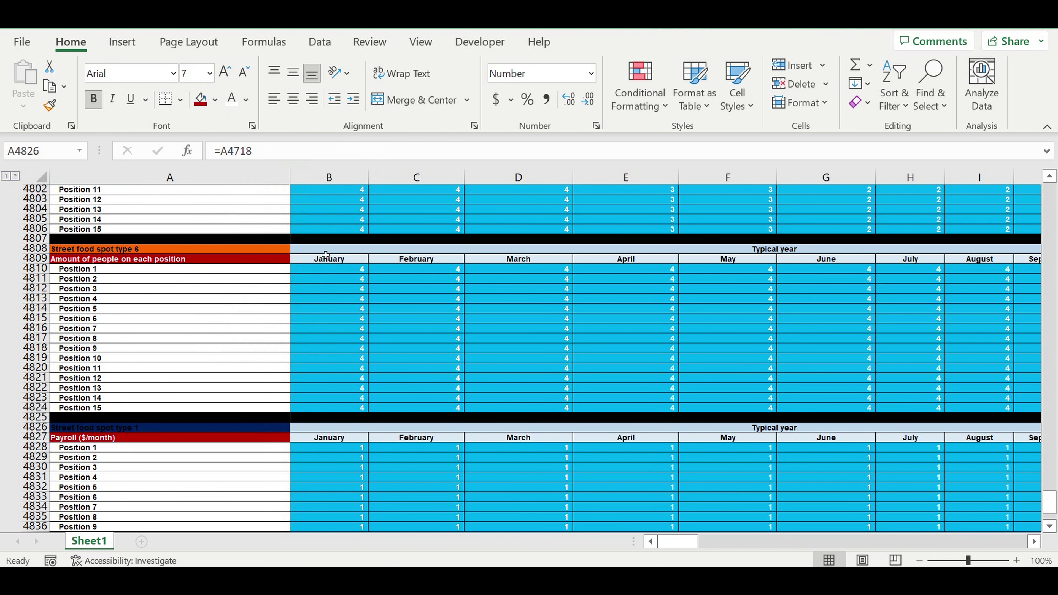
- Fill the Payroll ($/month) header cell A4827 of Street food spot type 1 with the standard blue color
{"action": "left_click", "coordinate": [153, 438]}
{"action": "left_click", "coordinate": [216, 101]}
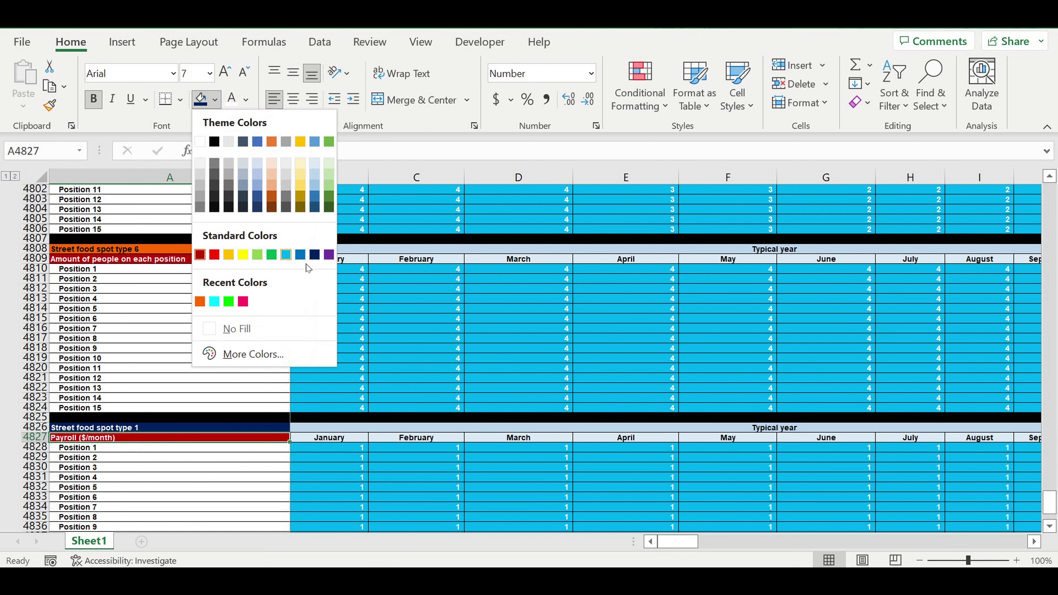
{"action": "left_click", "coordinate": [314, 254]}
{"action": "left_click", "coordinate": [225, 486]}
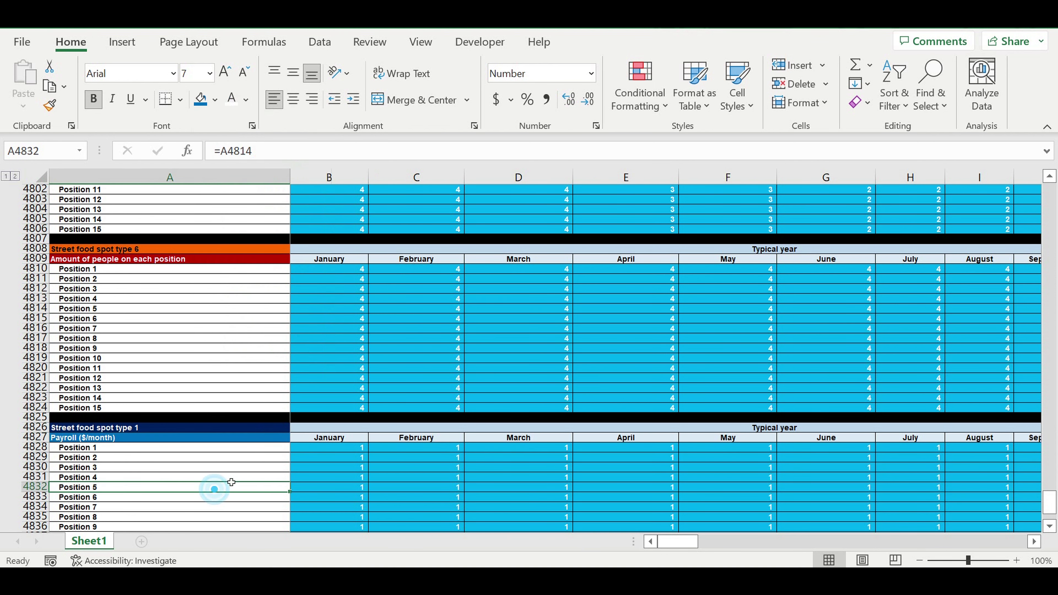
{"action": "left_click", "coordinate": [205, 476]}
- Enter =B4720*$G4702 in B4828 to calculate the January payroll for Position 1 of Street food spot type 1
{"action": "scroll", "coordinate": [250, 430], "scroll_direction": "down", "scroll_amount": 4}
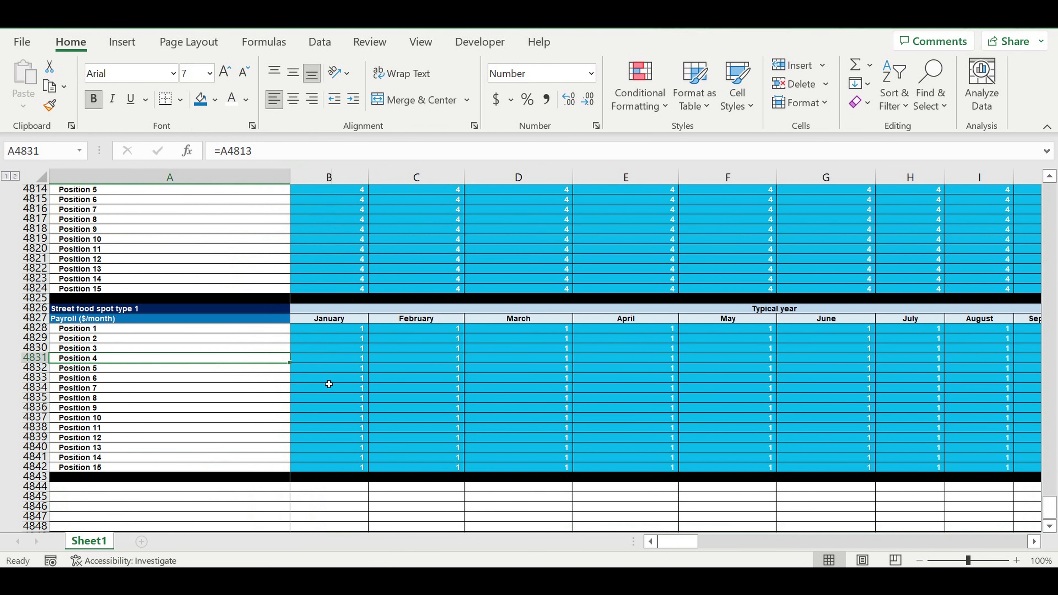
{"action": "left_click", "coordinate": [337, 329]}
{"action": "type", "text": "="}
{"action": "scroll", "coordinate": [461, 372], "scroll_direction": "up", "scroll_amount": 20}
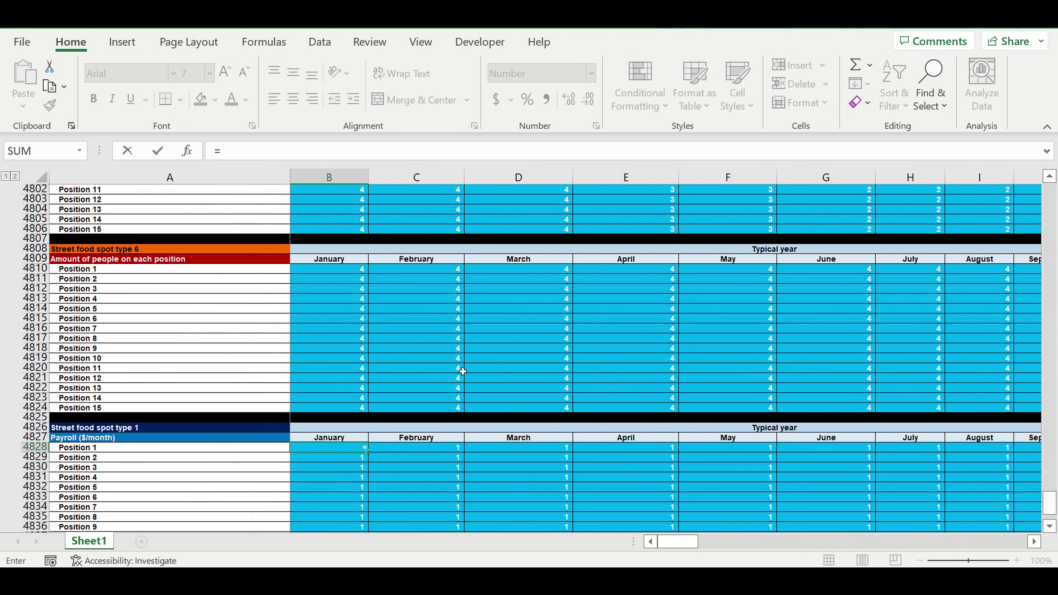
{"action": "scroll", "coordinate": [460, 370], "scroll_direction": "up", "scroll_amount": 11}
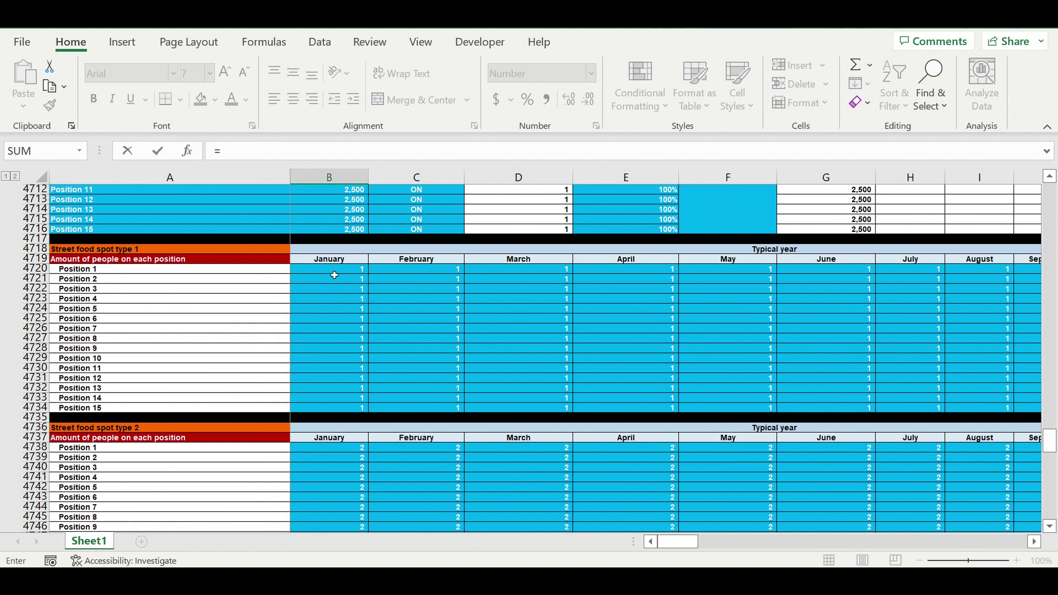
{"action": "left_click", "coordinate": [335, 273]}
{"action": "type", "text": "*"}
{"action": "scroll", "coordinate": [458, 329], "scroll_direction": "up", "scroll_amount": 4}
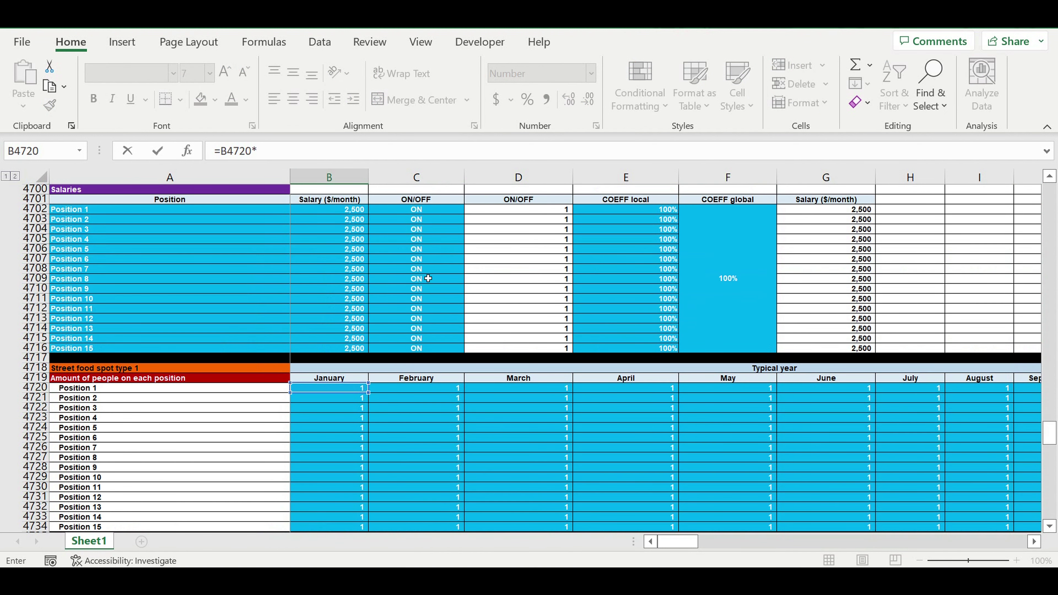
{"action": "left_click", "coordinate": [838, 212]}
{"action": "left_click", "coordinate": [258, 151]}
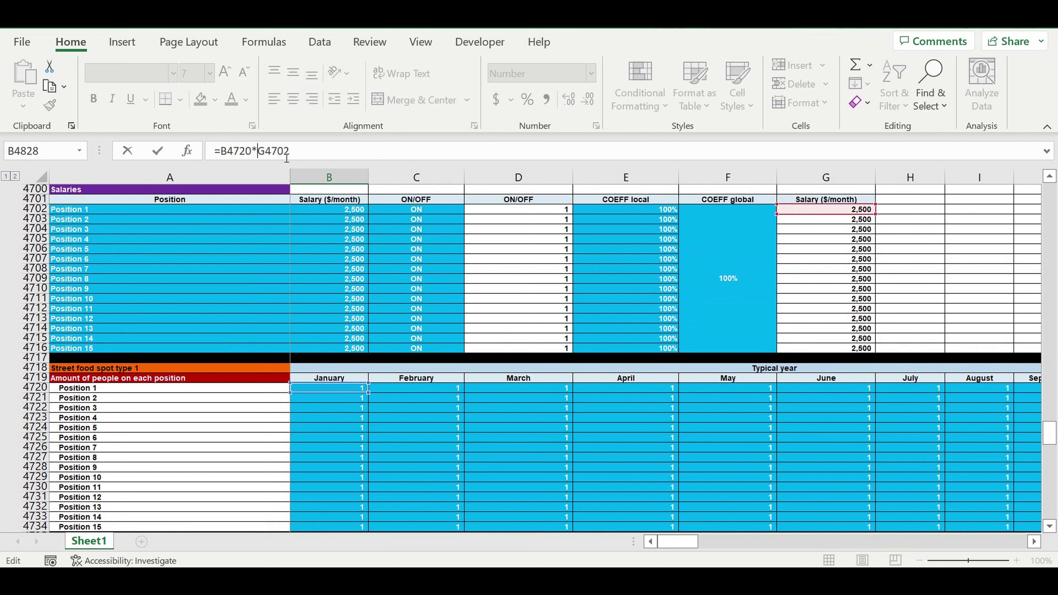
{"action": "type", "text": "$"}
{"action": "key", "text": "Return"}
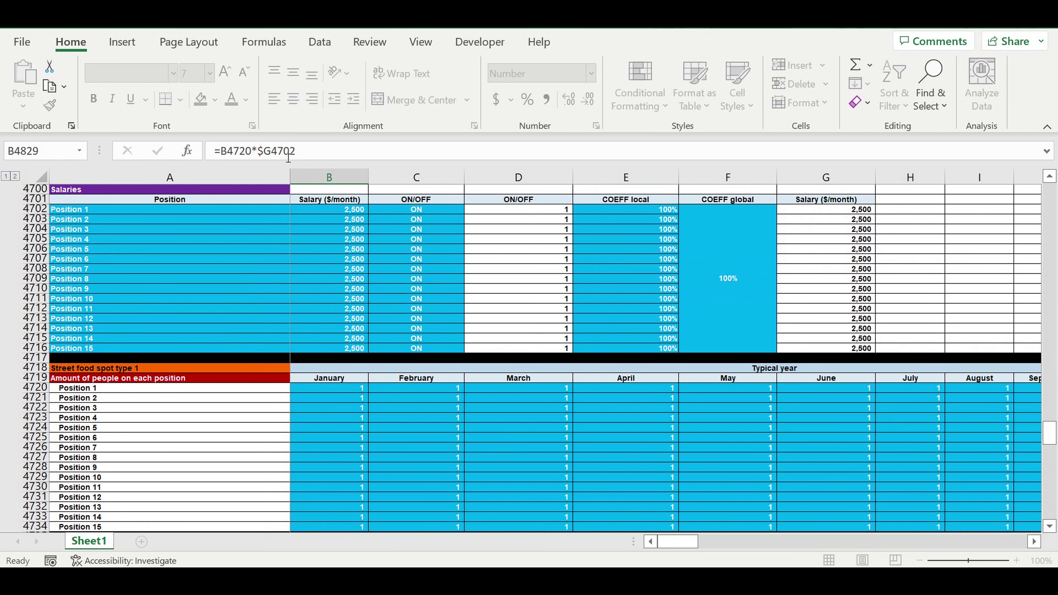
- Format the January payroll cell B4828 with a white fill and automatic black font color
{"action": "scroll", "coordinate": [290, 220], "scroll_direction": "down", "scroll_amount": 3}
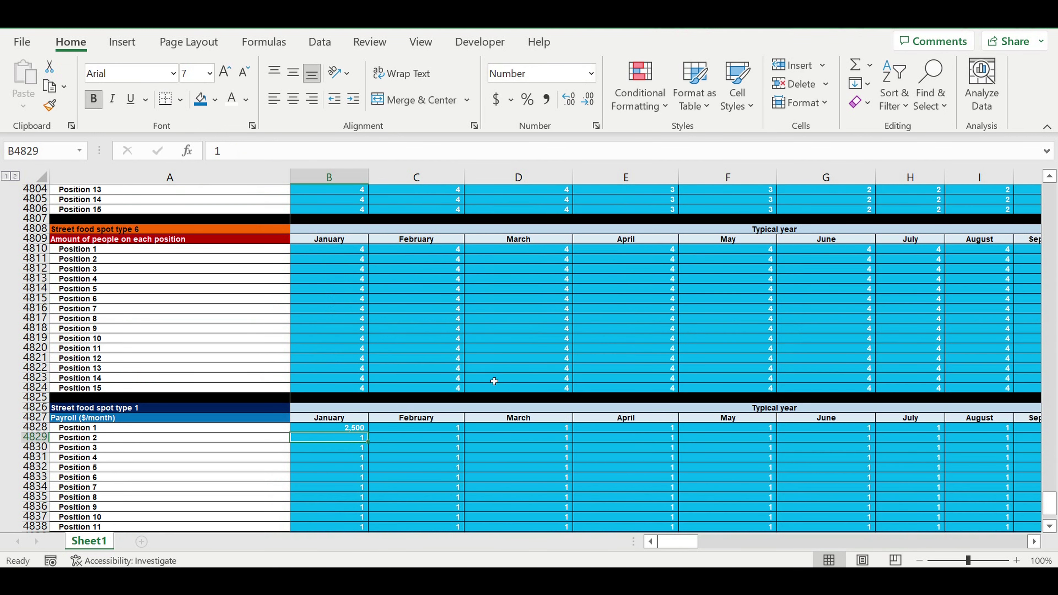
{"action": "left_click", "coordinate": [344, 427]}
{"action": "left_click", "coordinate": [215, 103]}
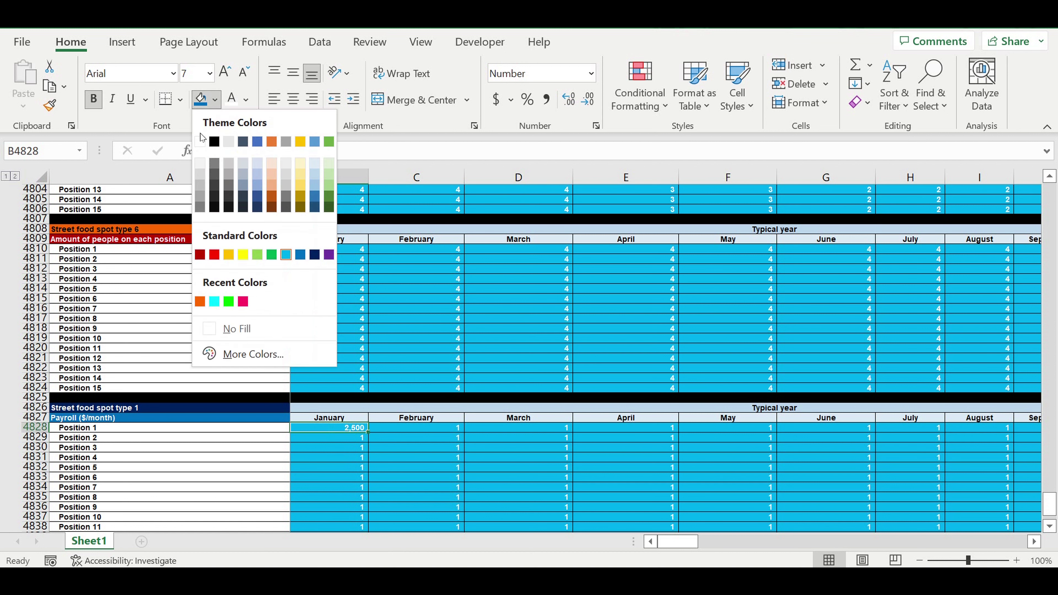
{"action": "left_click", "coordinate": [204, 141]}
{"action": "left_click", "coordinate": [245, 100]}
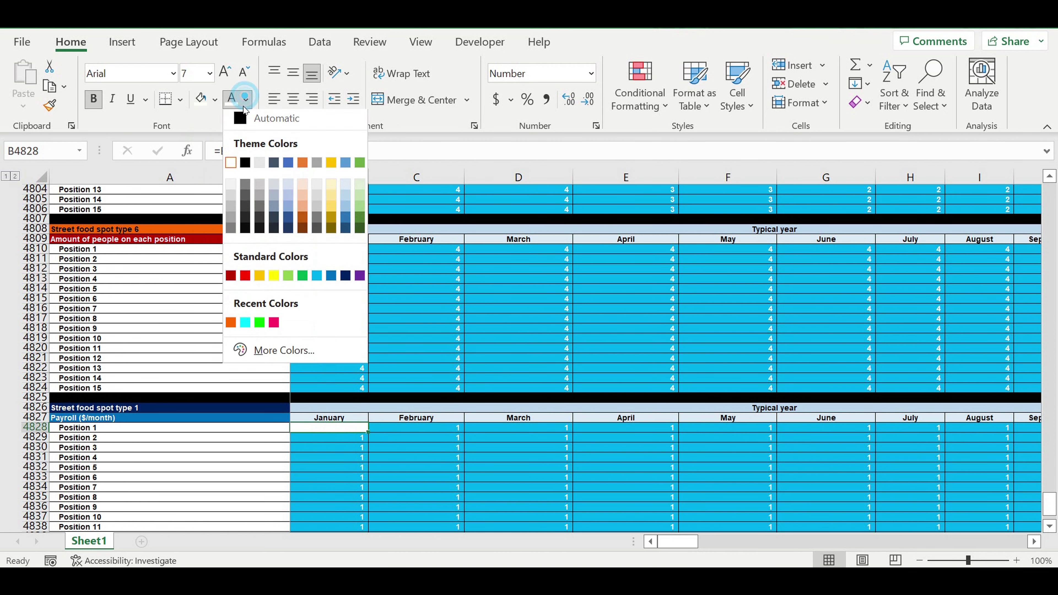
{"action": "left_click", "coordinate": [240, 125]}
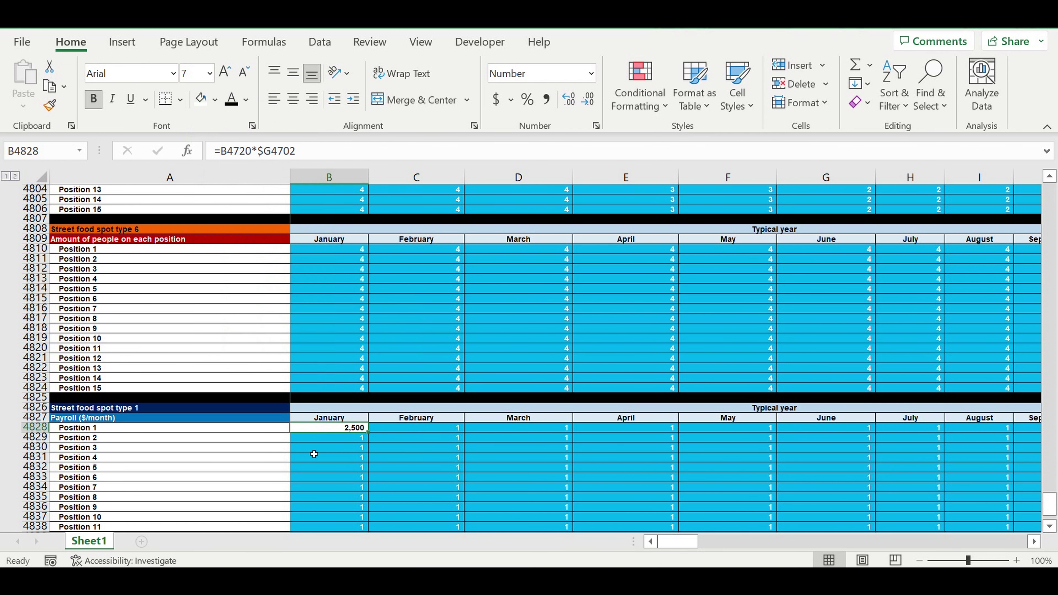
- Fill the B4828 payroll formula across January to December and down to Position 15, covering B4828:M4842
{"action": "scroll", "coordinate": [367, 457], "scroll_direction": "down", "scroll_amount": 2}
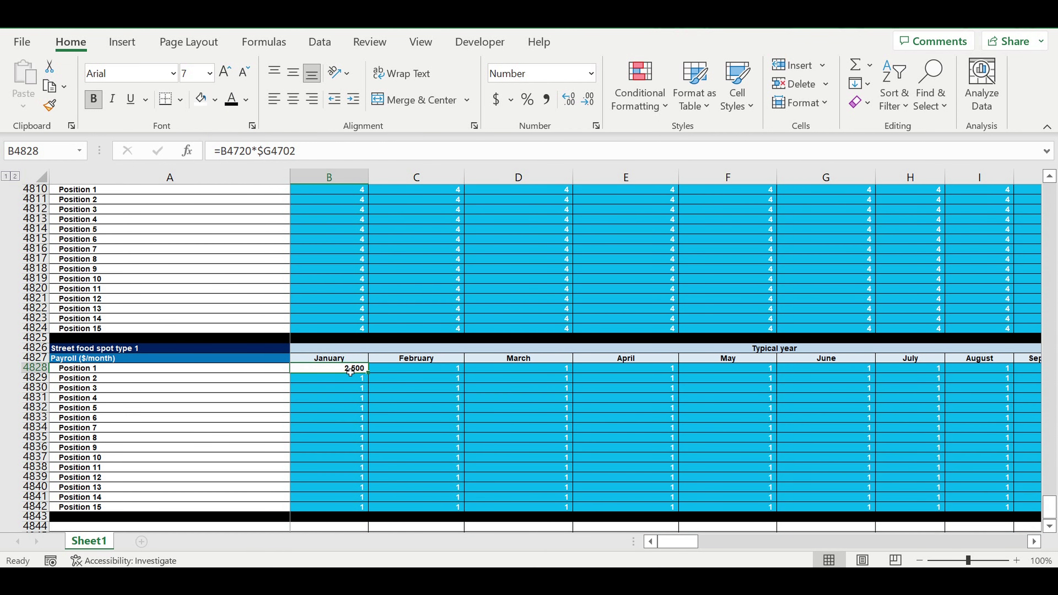
{"action": "left_click_drag", "start_coordinate": [370, 372], "coordinate": [974, 448]}
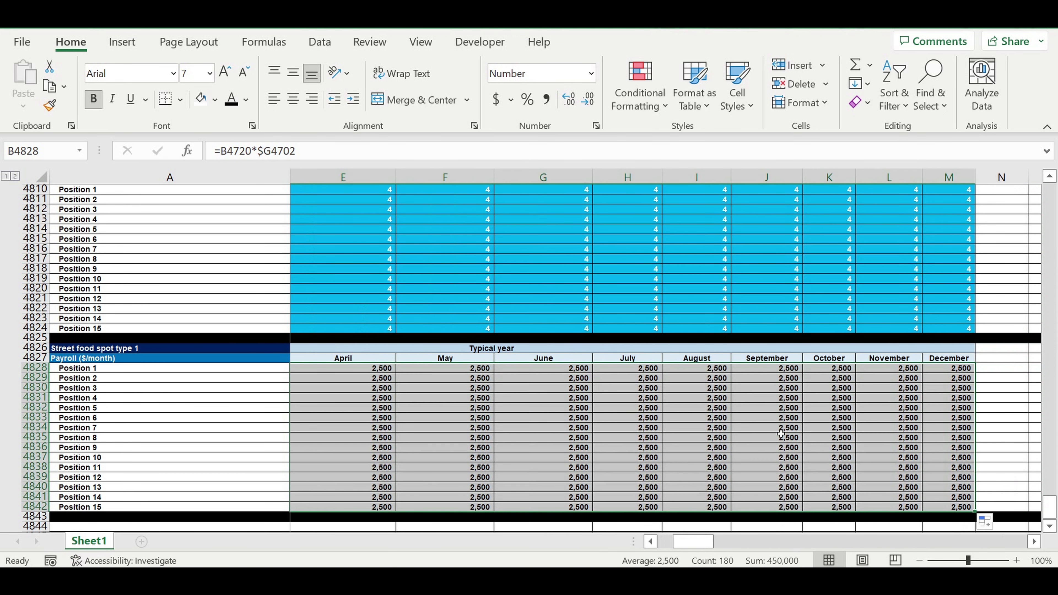
{"action": "left_click", "coordinate": [751, 428]}
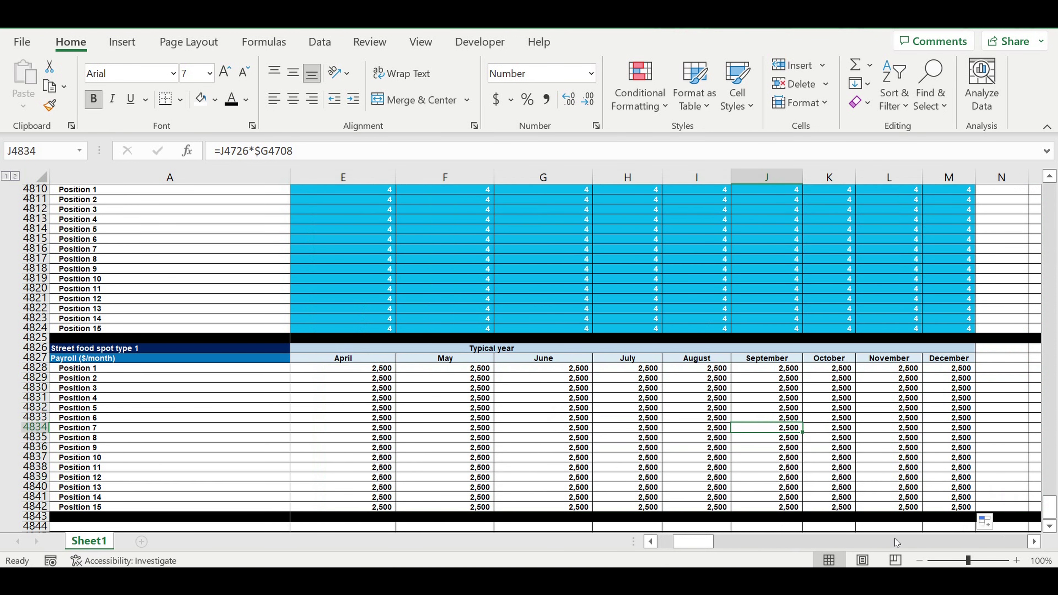
{"action": "left_click", "coordinate": [663, 542]}
{"action": "left_click", "coordinate": [204, 408]}
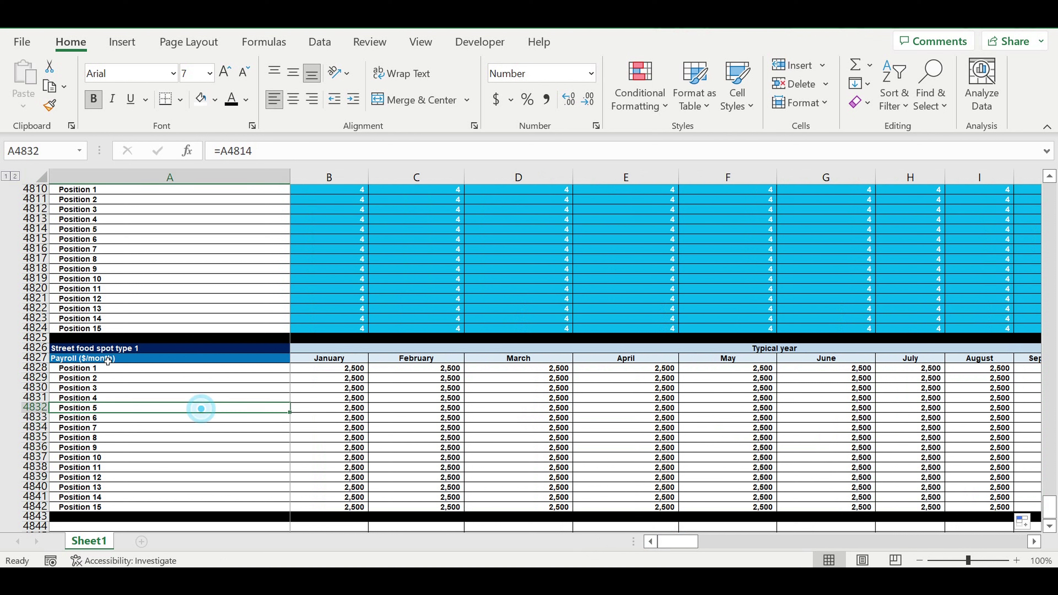
- Copy the Street food spot type 1 payroll block in rows 4826 to 4843 and paste it at A4844, A4862 and A4880
{"action": "left_click_drag", "start_coordinate": [37, 352], "coordinate": [44, 505]}
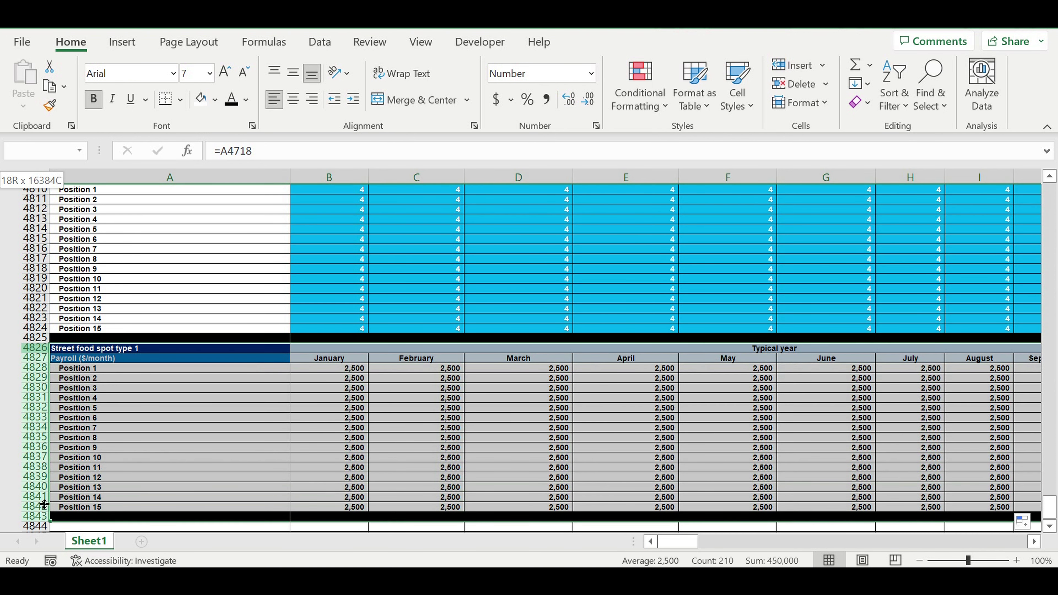
{"action": "key", "text": "shift+alt+Right"}
{"action": "key", "text": "ctrl+c"}
{"action": "left_click", "coordinate": [95, 526]}
{"action": "scroll", "coordinate": [208, 459], "scroll_direction": "down", "scroll_amount": 11}
{"action": "key", "text": "ctrl+v"}
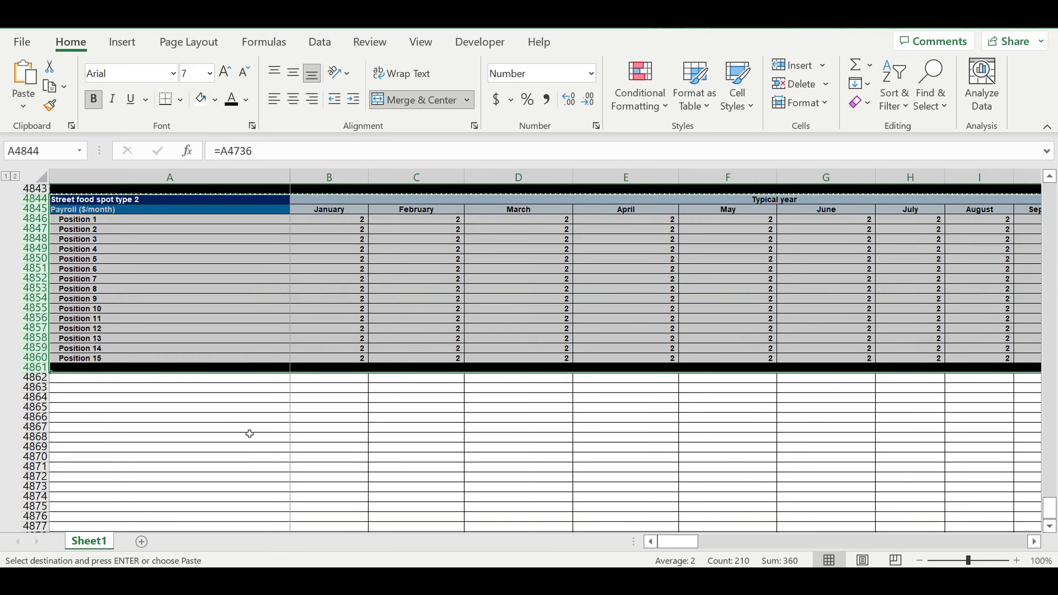
{"action": "left_click", "coordinate": [213, 380]}
{"action": "key", "text": "ctrl+v"}
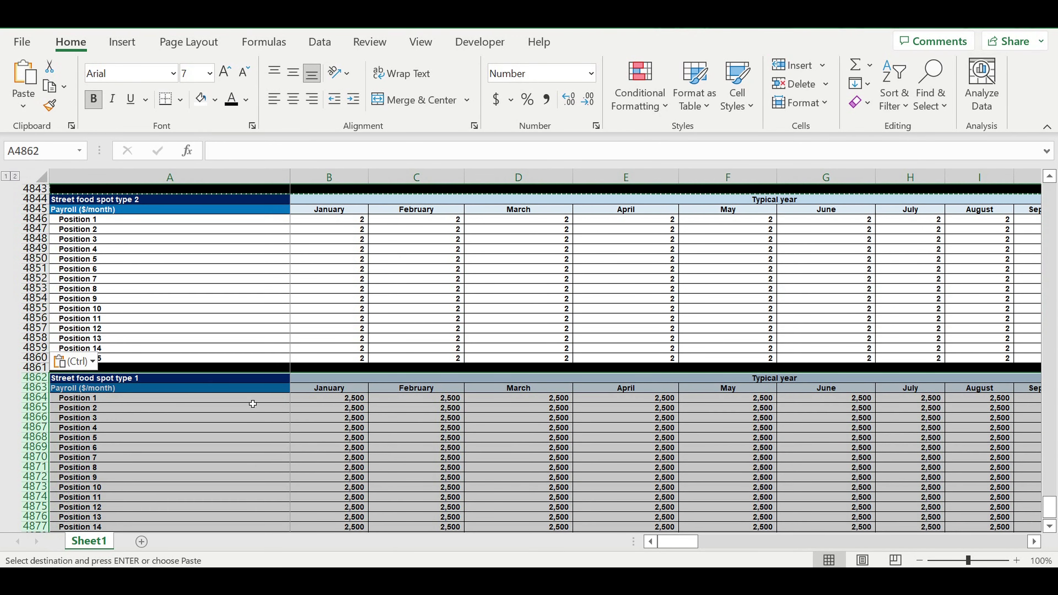
{"action": "scroll", "coordinate": [250, 402], "scroll_direction": "down", "scroll_amount": 8}
{"action": "left_click", "coordinate": [235, 320]}
{"action": "key", "text": "ctrl+v"}
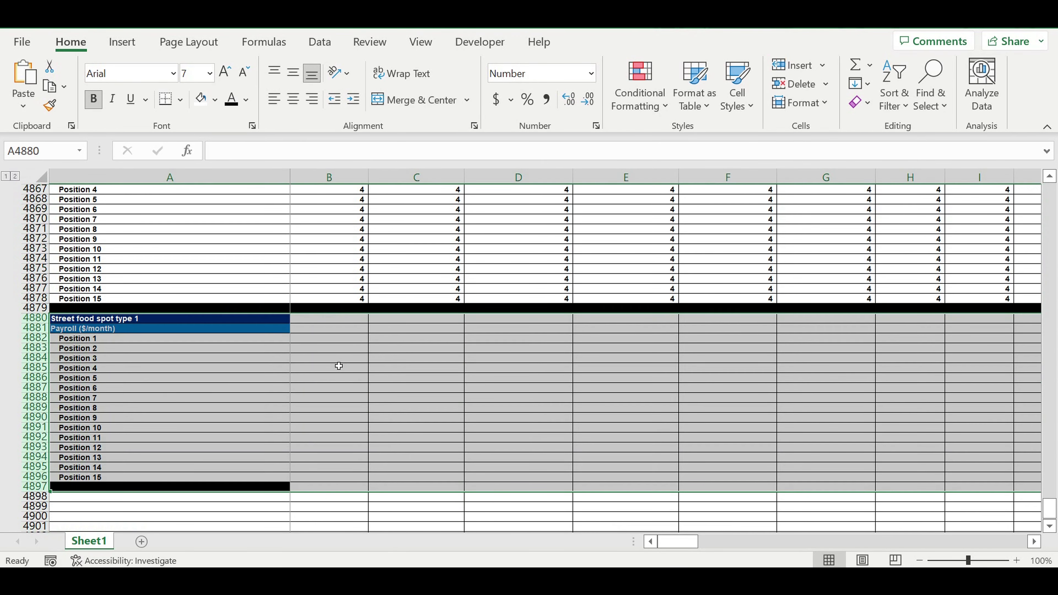
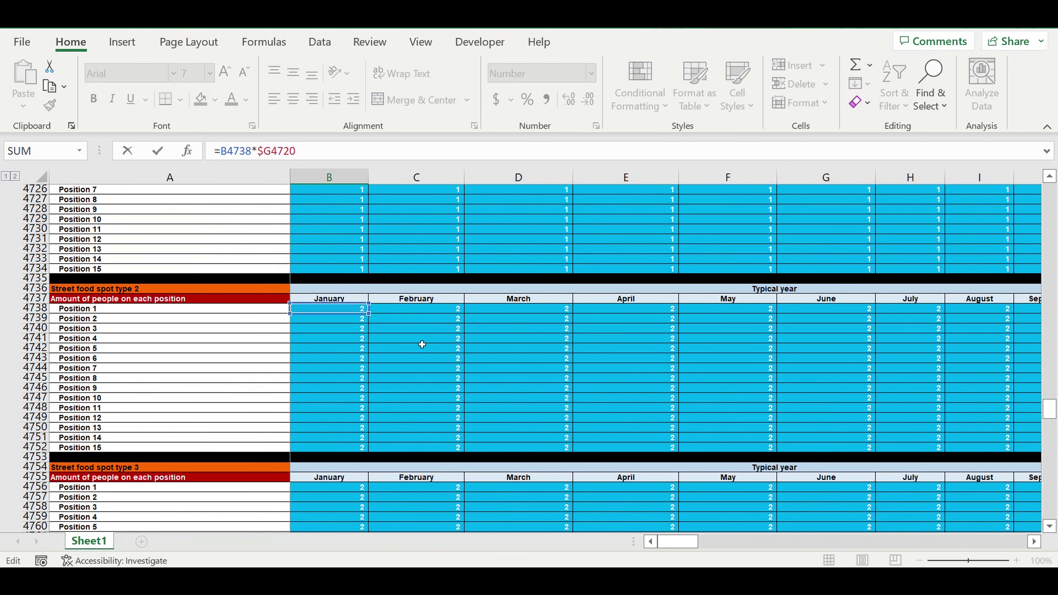
- Redirect the salary reference in the type 2 January payroll formula in B4846, making it =B4738*$G4702
{"action": "scroll", "coordinate": [513, 349], "scroll_direction": "down", "scroll_amount": 3}
{"action": "scroll", "coordinate": [513, 349], "scroll_direction": "up", "scroll_amount": 6}
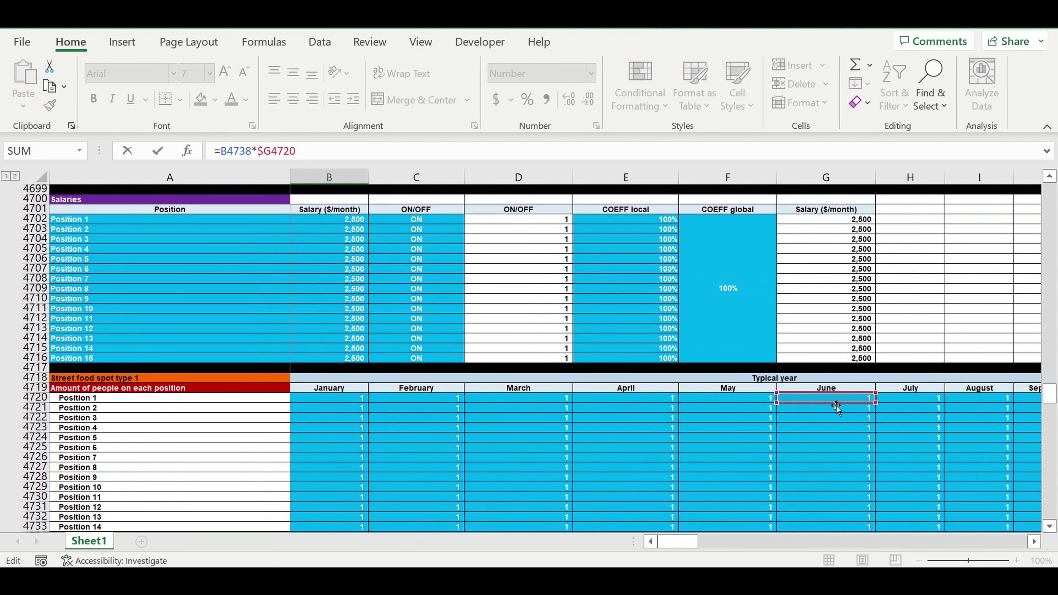
{"action": "left_click_drag", "start_coordinate": [832, 401], "coordinate": [836, 222]}
{"action": "key", "text": "Return"}
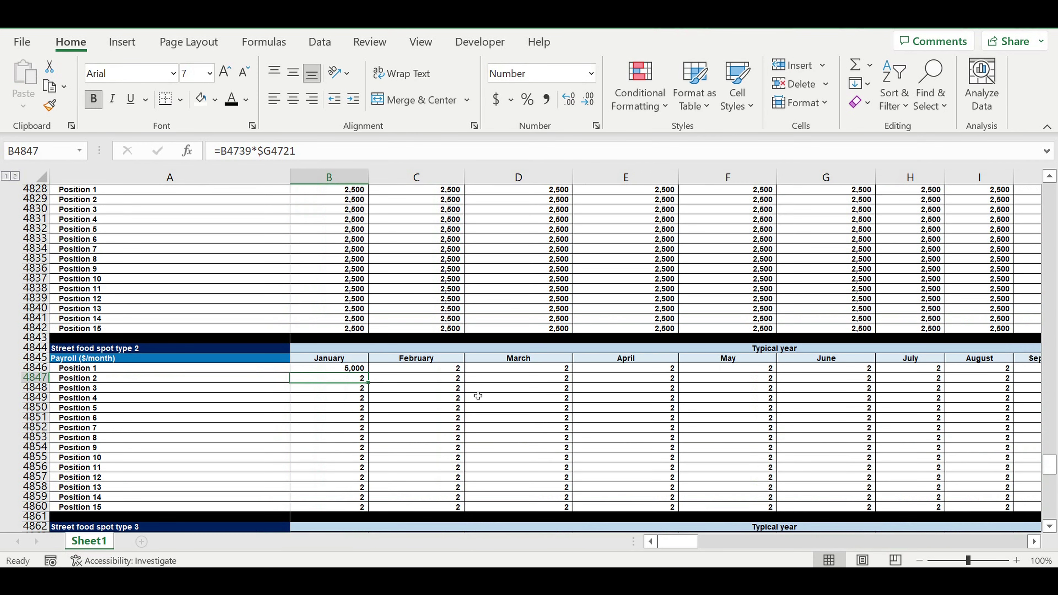
- Fill the B4846 payroll formula across January to December and down to Position 15 in the type 2 block, B4846:M4860
{"action": "left_click", "coordinate": [341, 367]}
{"action": "left_click_drag", "start_coordinate": [372, 376], "coordinate": [853, 398]}
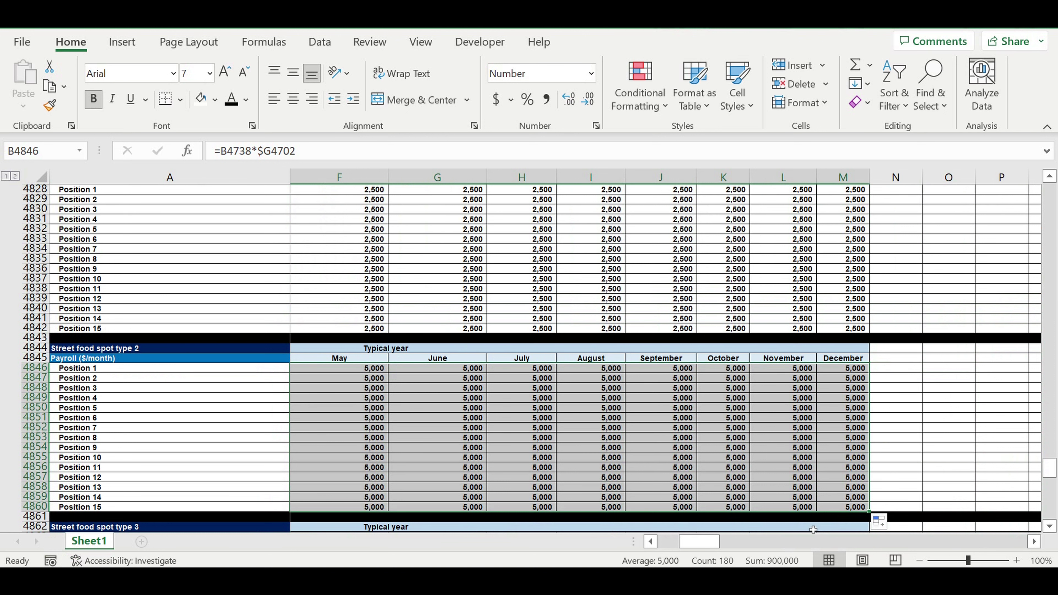
{"action": "left_click_drag", "start_coordinate": [699, 541], "coordinate": [610, 541]}
- Inspect which staffing and salary cells the type 3 January payroll formula in B4864 refers to
{"action": "scroll", "coordinate": [412, 386], "scroll_direction": "down", "scroll_amount": 6}
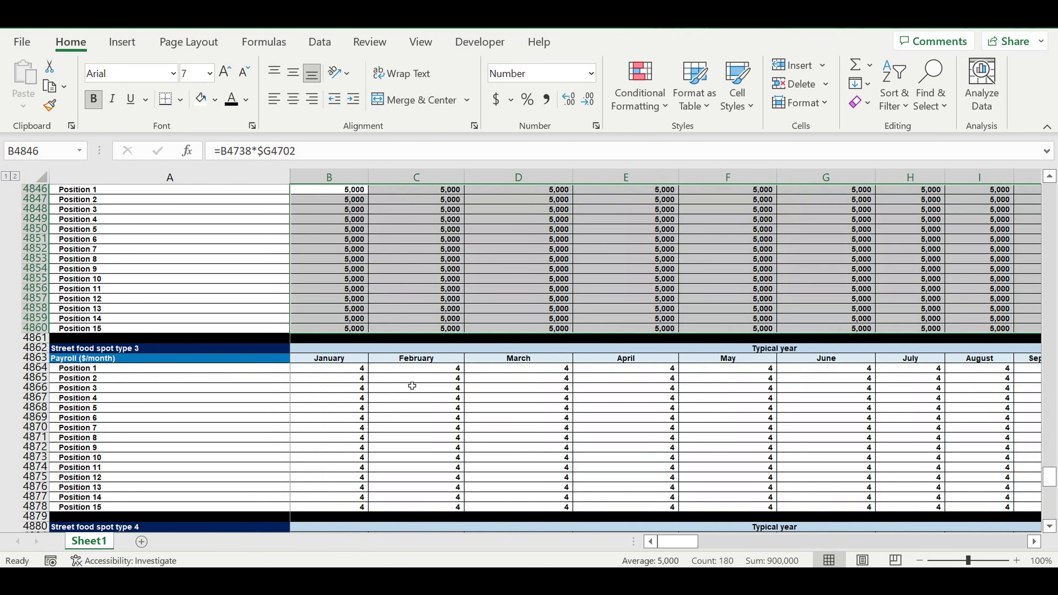
{"action": "left_click", "coordinate": [329, 371]}
{"action": "left_click", "coordinate": [337, 155]}
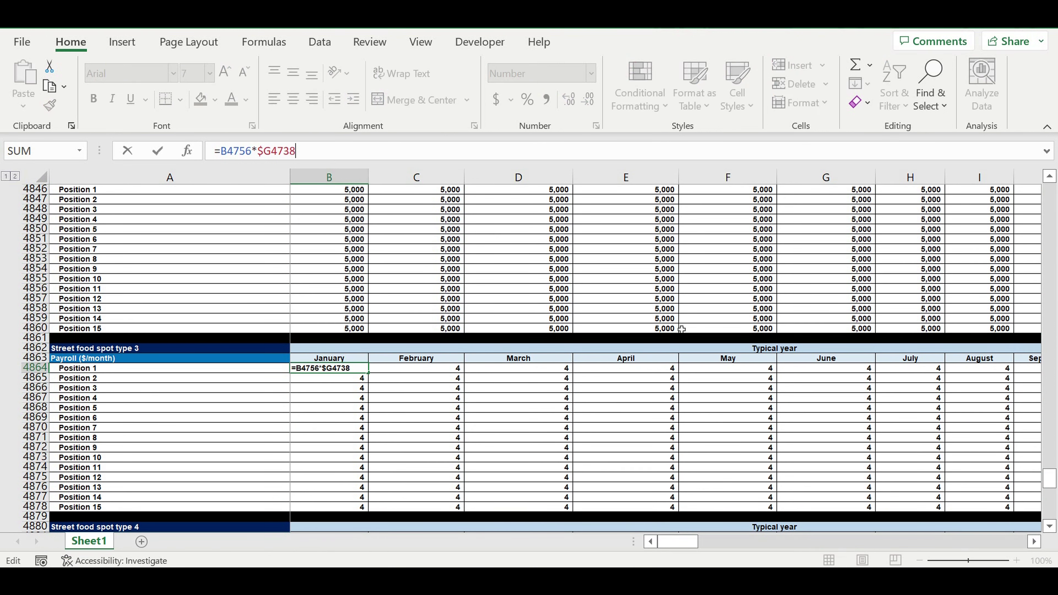
{"action": "scroll", "coordinate": [682, 329], "scroll_direction": "up", "scroll_amount": 20}
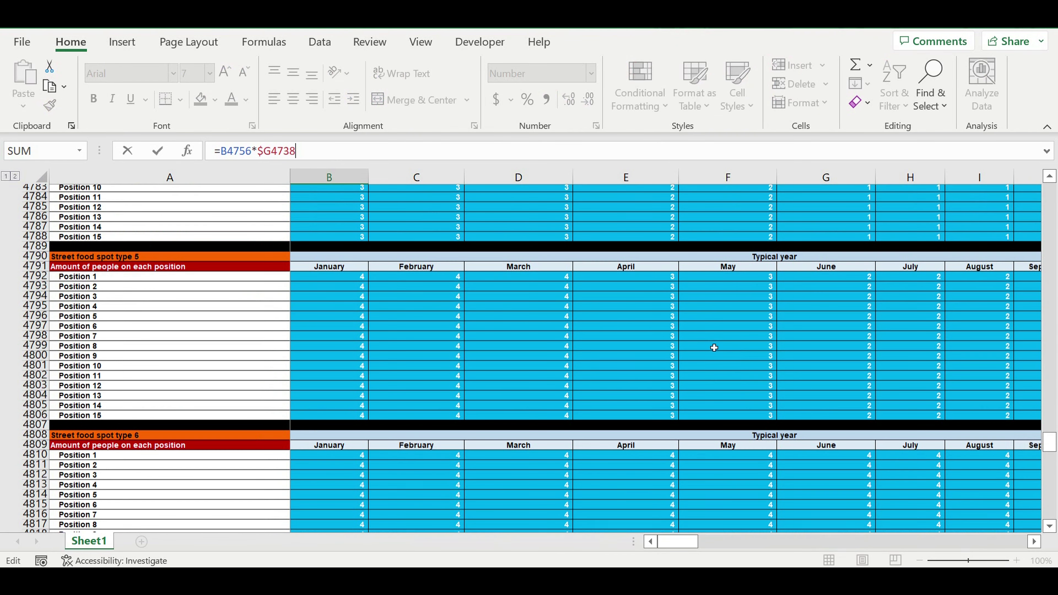
{"action": "scroll", "coordinate": [714, 348], "scroll_direction": "up", "scroll_amount": 14}
{"action": "scroll", "coordinate": [714, 348], "scroll_direction": "up", "scroll_amount": 10}
{"action": "scroll", "coordinate": [714, 348], "scroll_direction": "up", "scroll_amount": 4}
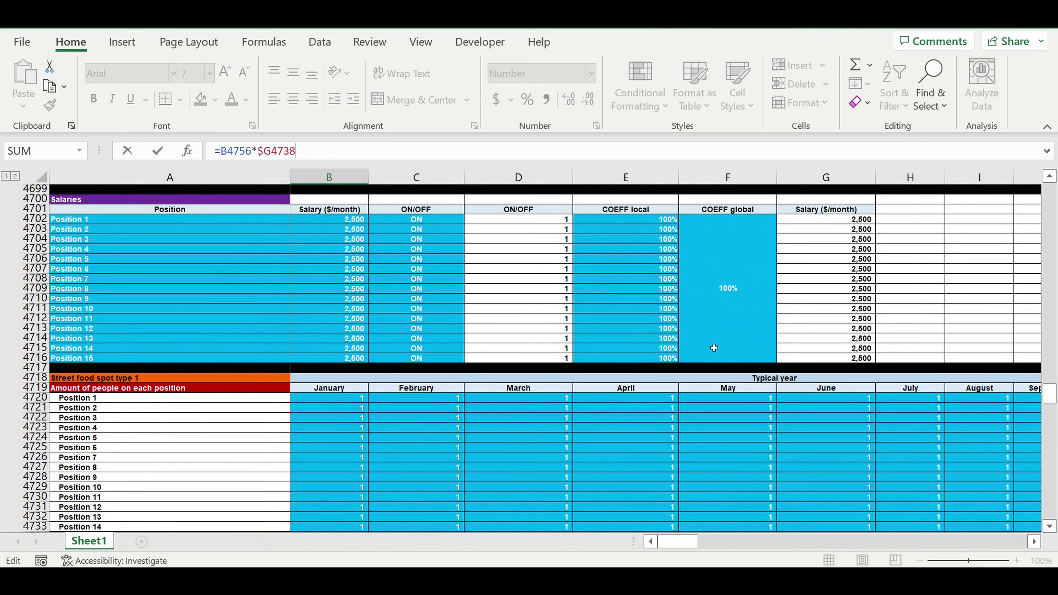
{"action": "scroll", "coordinate": [716, 351], "scroll_direction": "down", "scroll_amount": 10}
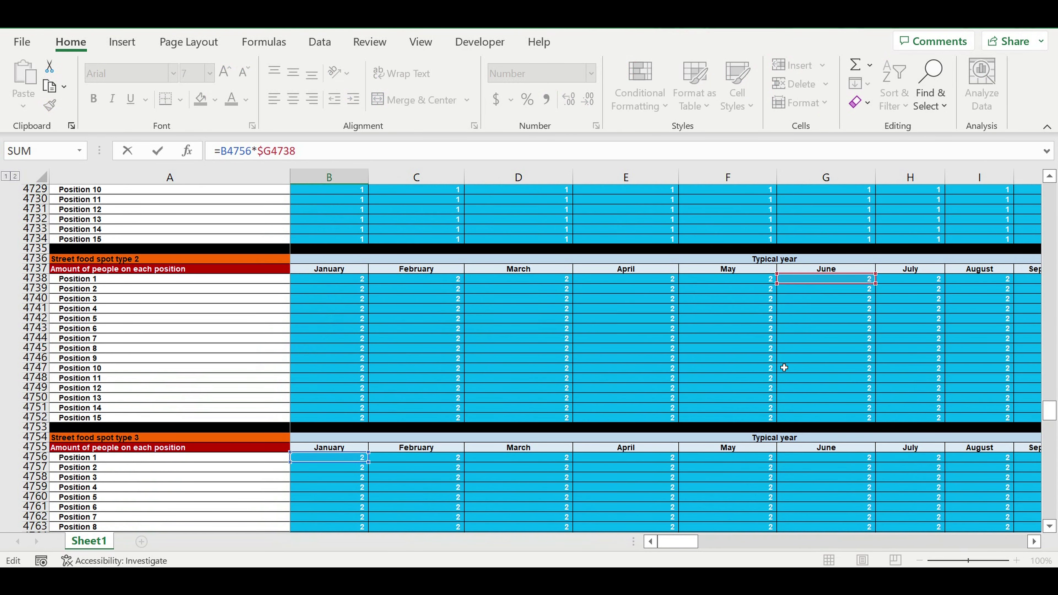
{"action": "scroll", "coordinate": [784, 367], "scroll_direction": "down", "scroll_amount": 11}
{"action": "scroll", "coordinate": [780, 359], "scroll_direction": "up", "scroll_amount": 19}
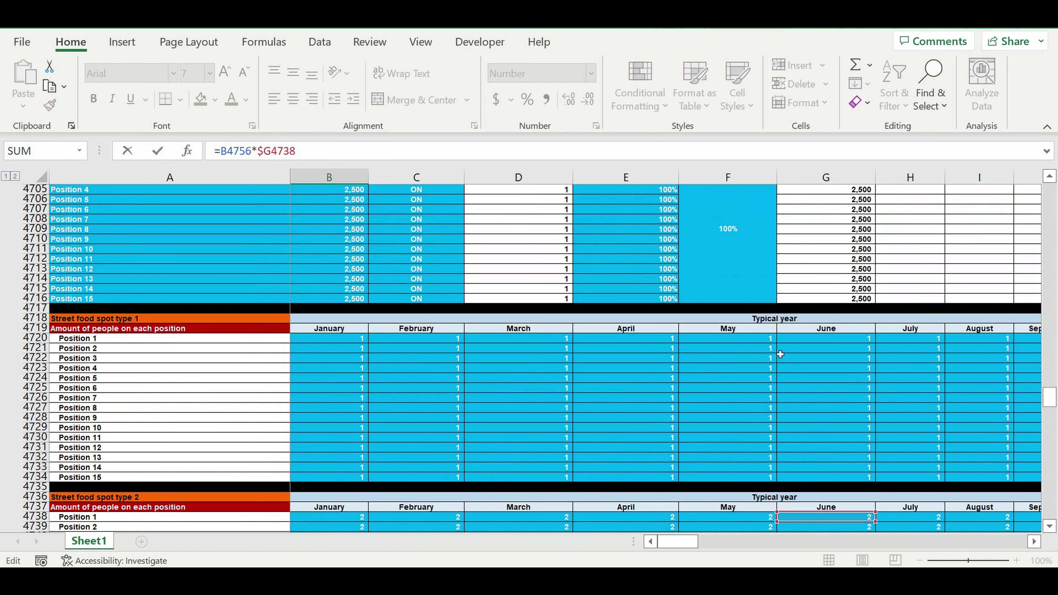
{"action": "scroll", "coordinate": [780, 354], "scroll_direction": "up", "scroll_amount": 4}
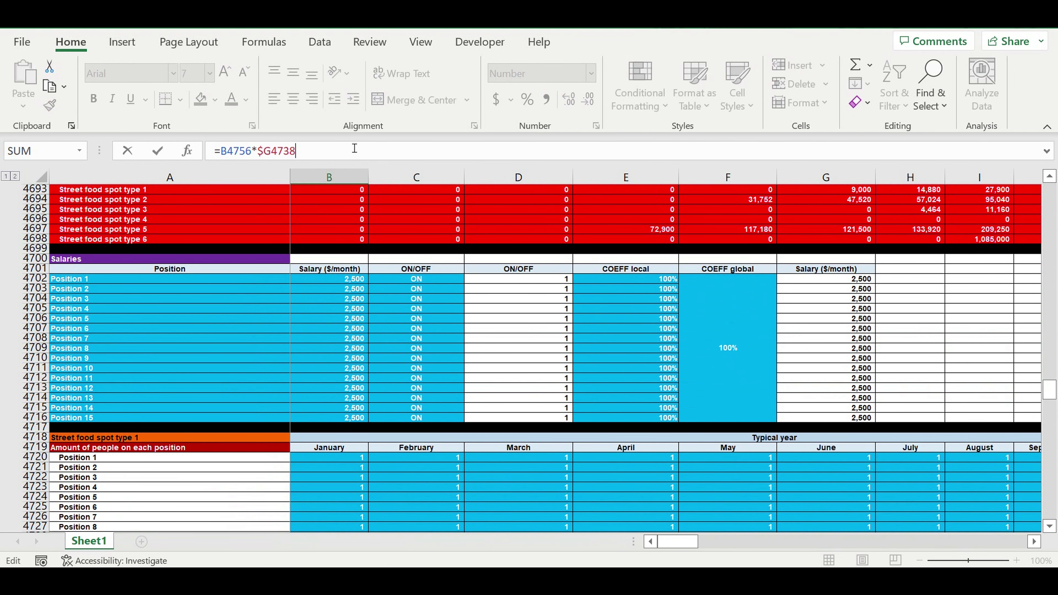
- Rewrite the type 3 January payroll formula for Position 1 in B4864 as =B4756*$G4702
{"action": "left_click_drag", "start_coordinate": [351, 154], "coordinate": [218, 132]}
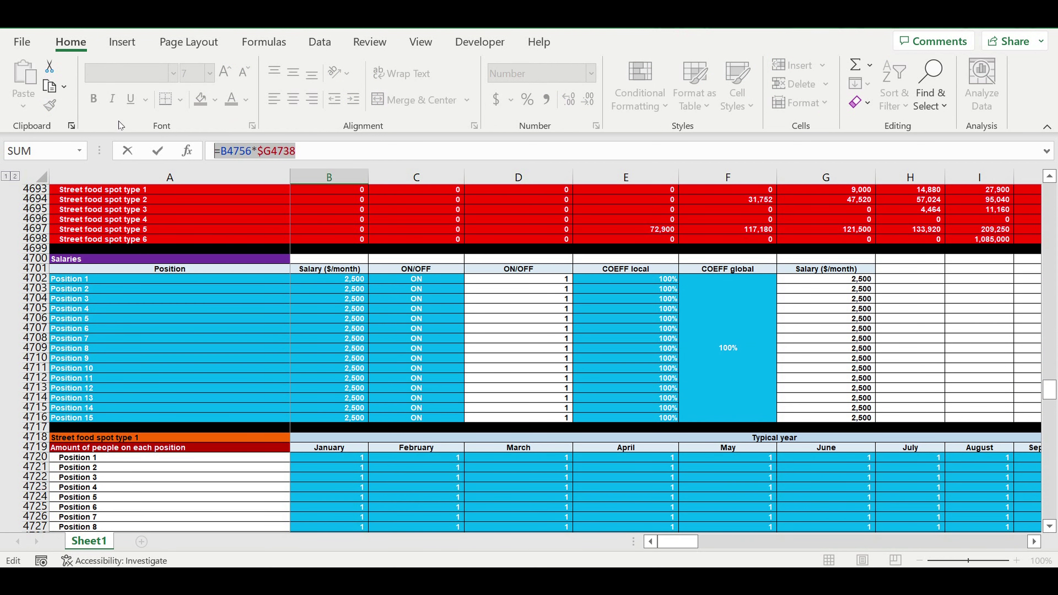
{"action": "key", "text": "BackSpace"}
{"action": "type", "text": "="}
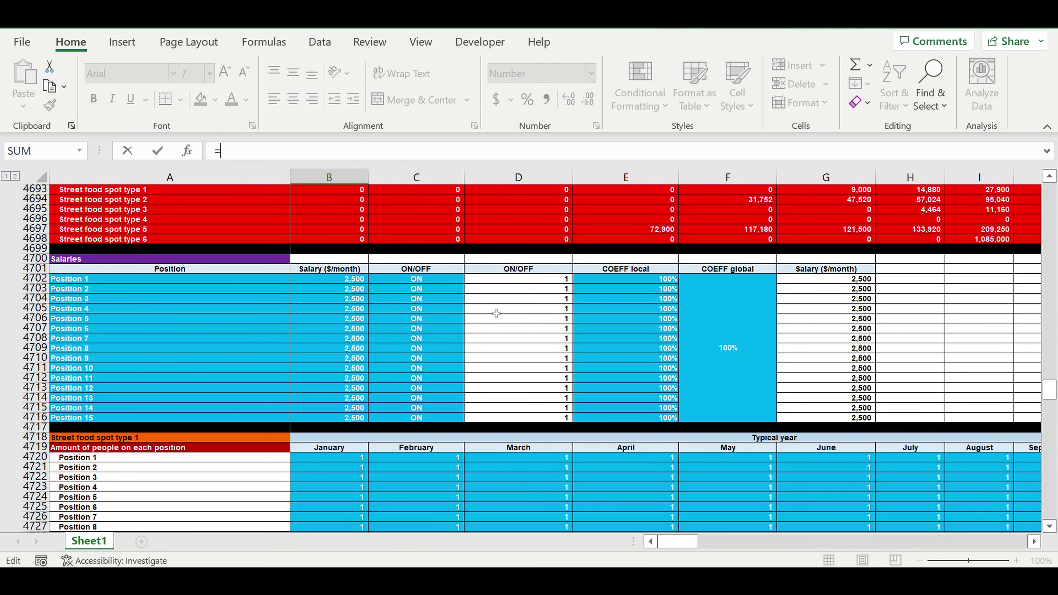
{"action": "scroll", "coordinate": [494, 329], "scroll_direction": "down", "scroll_amount": 14}
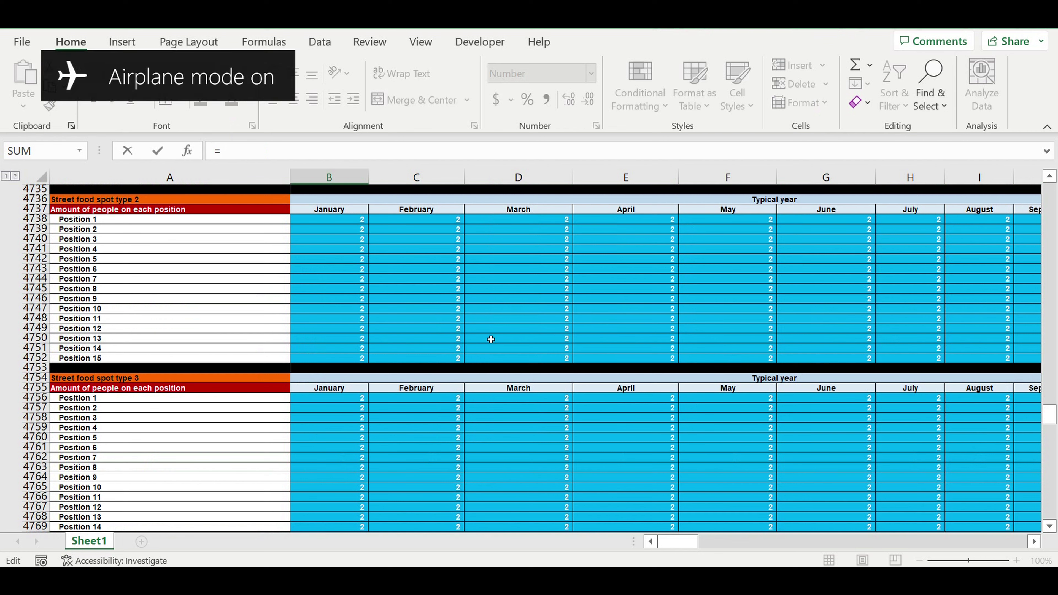
{"action": "scroll", "coordinate": [489, 335], "scroll_direction": "up", "scroll_amount": 3}
{"action": "scroll", "coordinate": [363, 354], "scroll_direction": "down", "scroll_amount": 3}
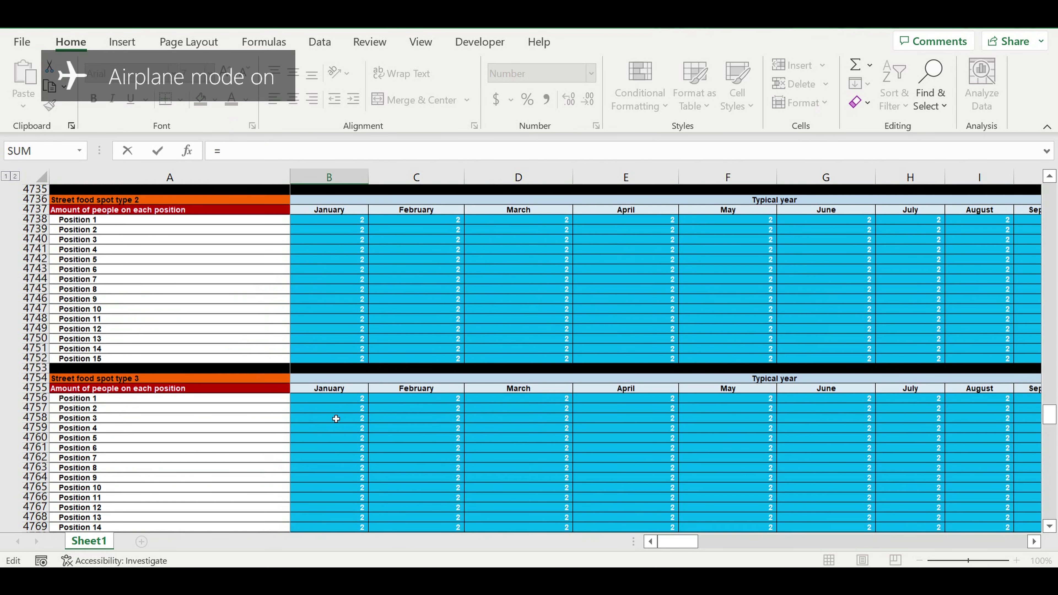
{"action": "left_click", "coordinate": [338, 402]}
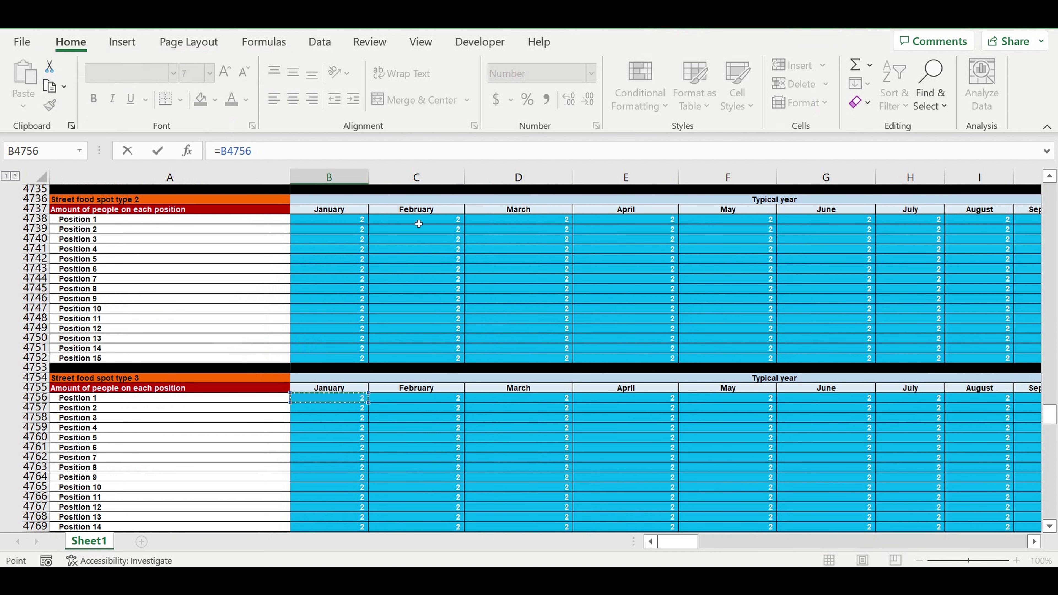
{"action": "type", "text": "*"}
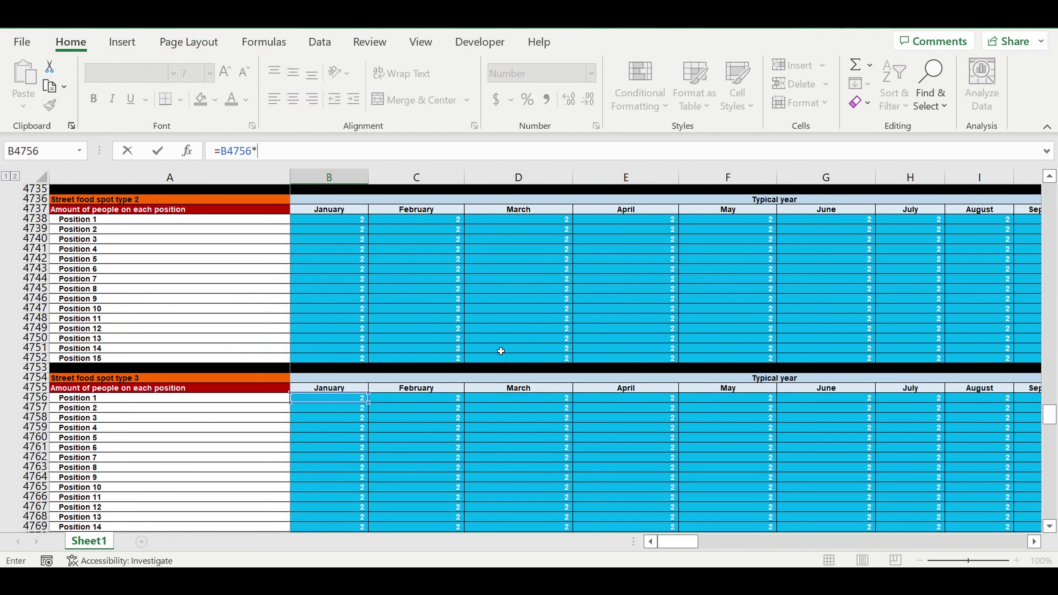
{"action": "scroll", "coordinate": [569, 358], "scroll_direction": "up", "scroll_amount": 15}
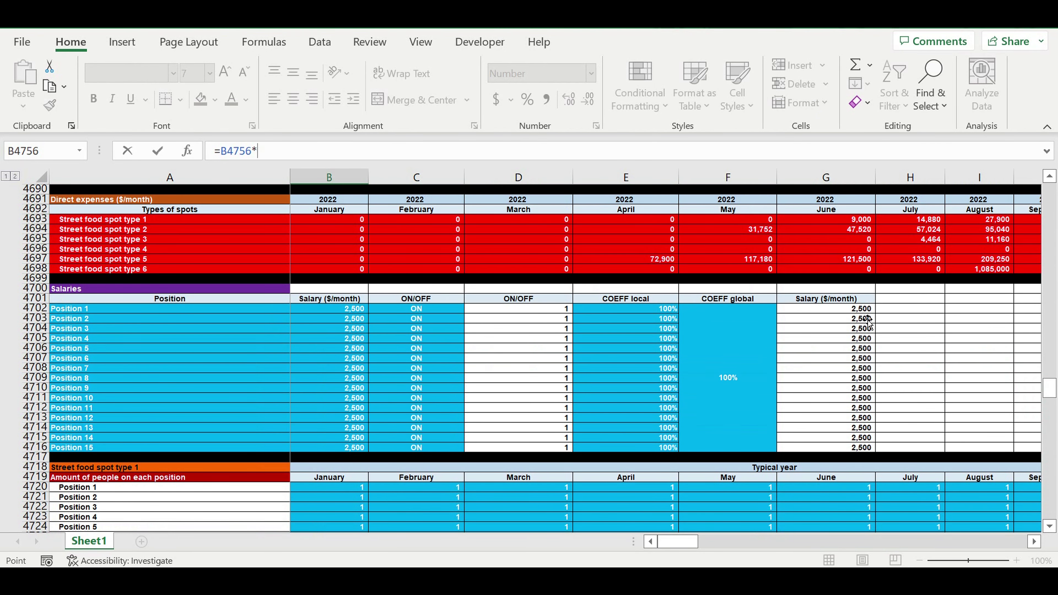
{"action": "left_click", "coordinate": [850, 311]}
{"action": "left_click", "coordinate": [263, 152]}
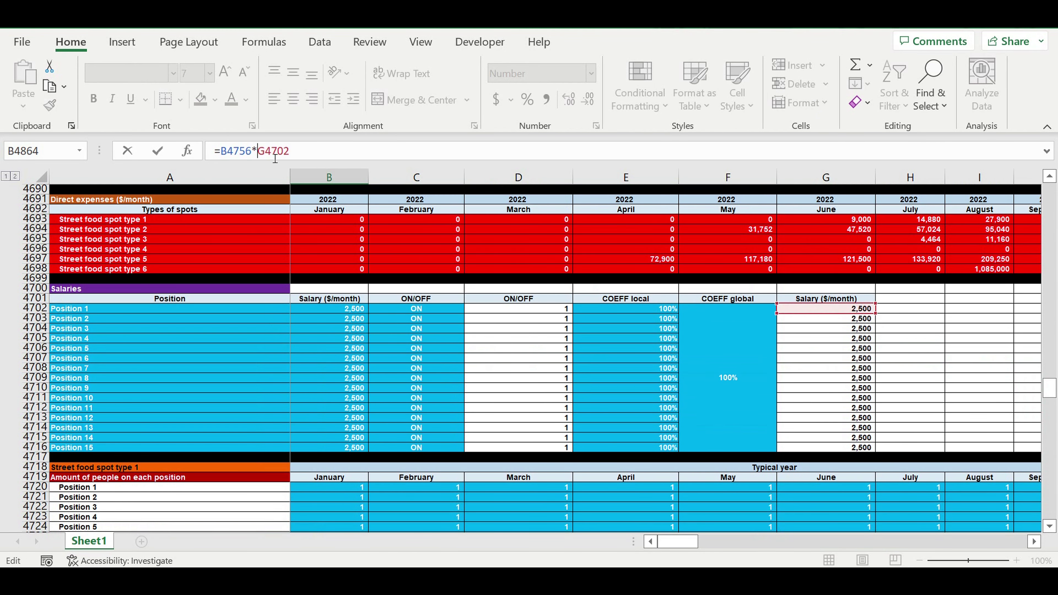
{"action": "type", "text": "$"}
{"action": "key", "text": "Return"}
- Fill the B4864 payroll formula across January to December and down to Position 15 in the type 3 block, B4864:M4878
{"action": "scroll", "coordinate": [313, 313], "scroll_direction": "down", "scroll_amount": 8}
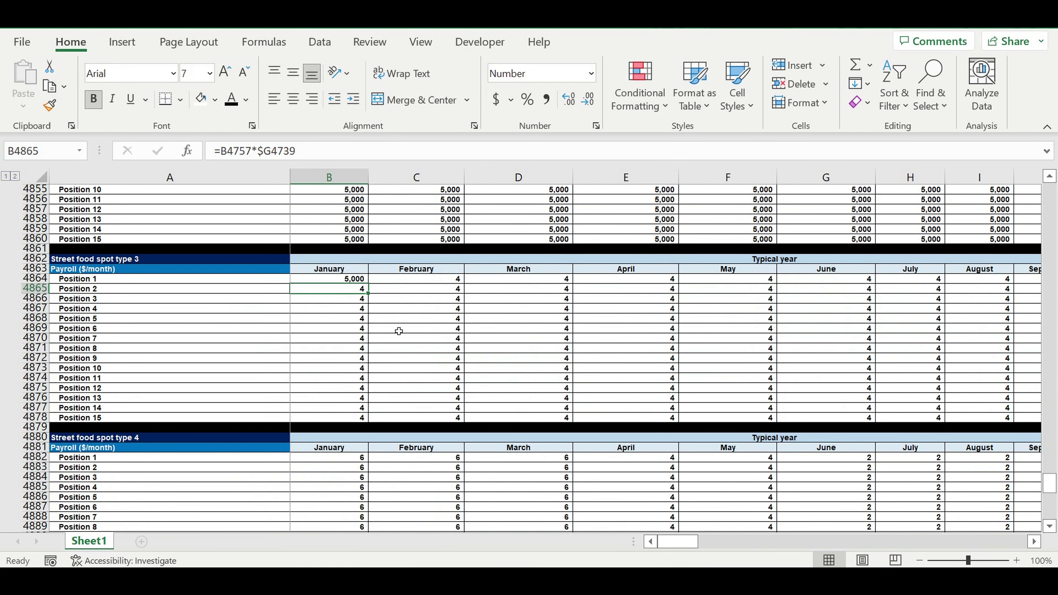
{"action": "left_click", "coordinate": [341, 283]}
{"action": "left_click_drag", "start_coordinate": [368, 284], "coordinate": [994, 358]}
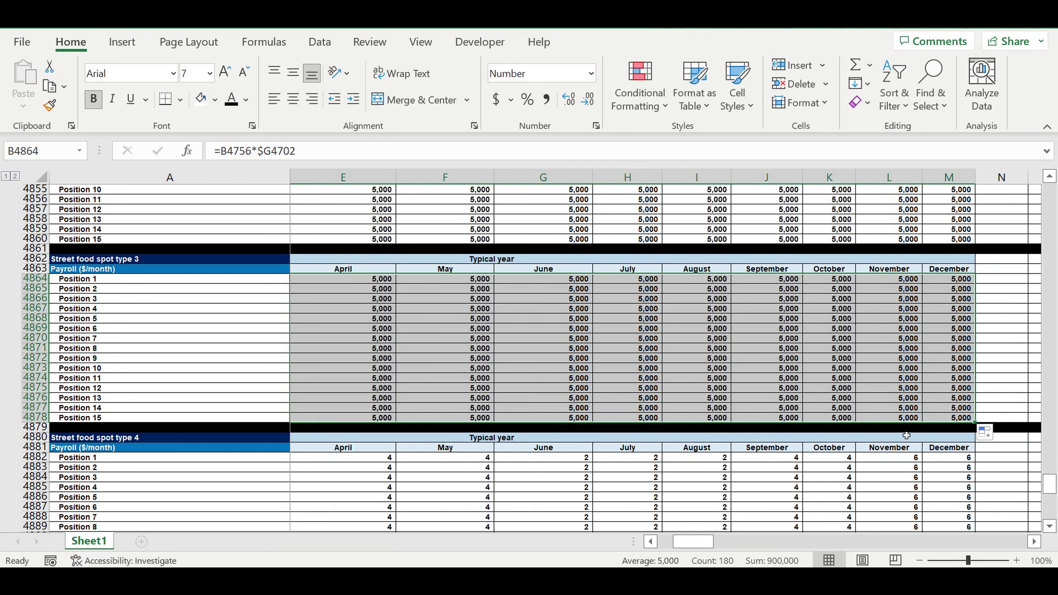
- Replace the type 4 January payroll formula for Position 1 in B4882 with =B4774*$G4702
{"action": "left_click_drag", "start_coordinate": [692, 541], "coordinate": [435, 508]}
{"action": "left_click", "coordinate": [342, 462]}
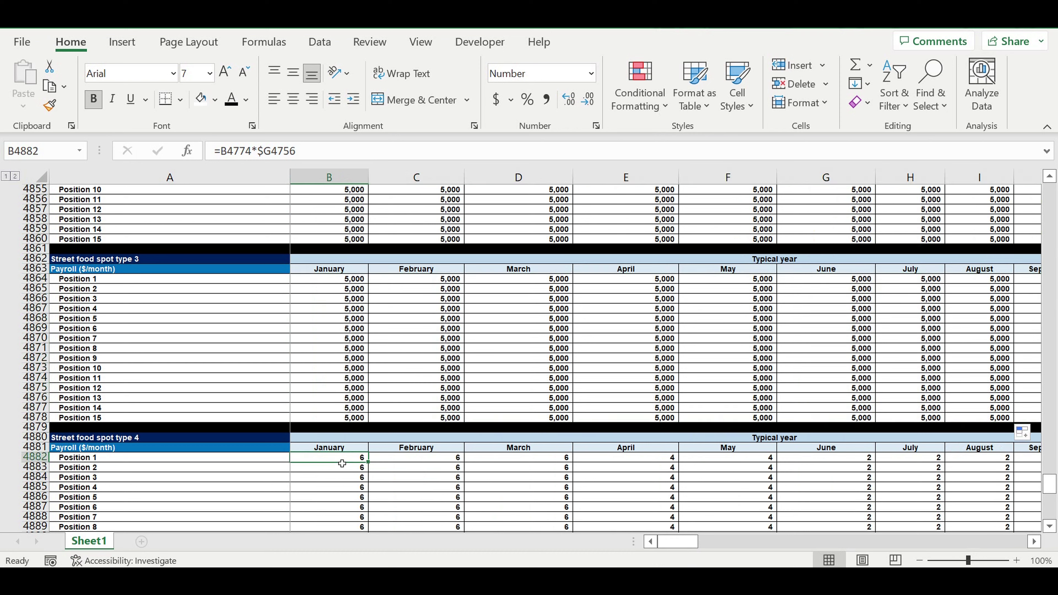
{"action": "type", "text": "="}
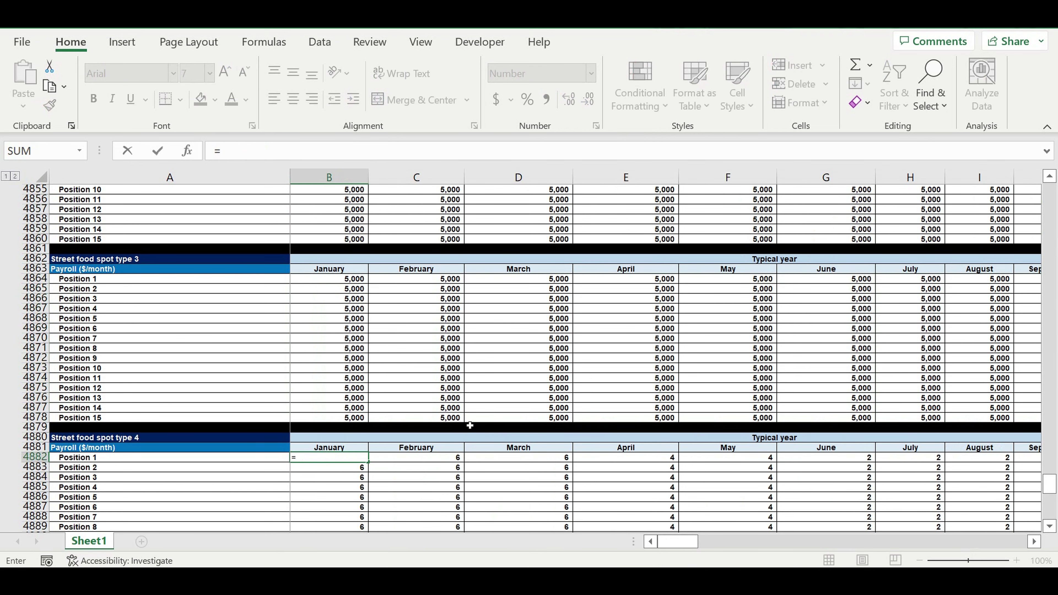
{"action": "scroll", "coordinate": [470, 425], "scroll_direction": "up", "scroll_amount": 20}
{"action": "scroll", "coordinate": [470, 421], "scroll_direction": "up", "scroll_amount": 9}
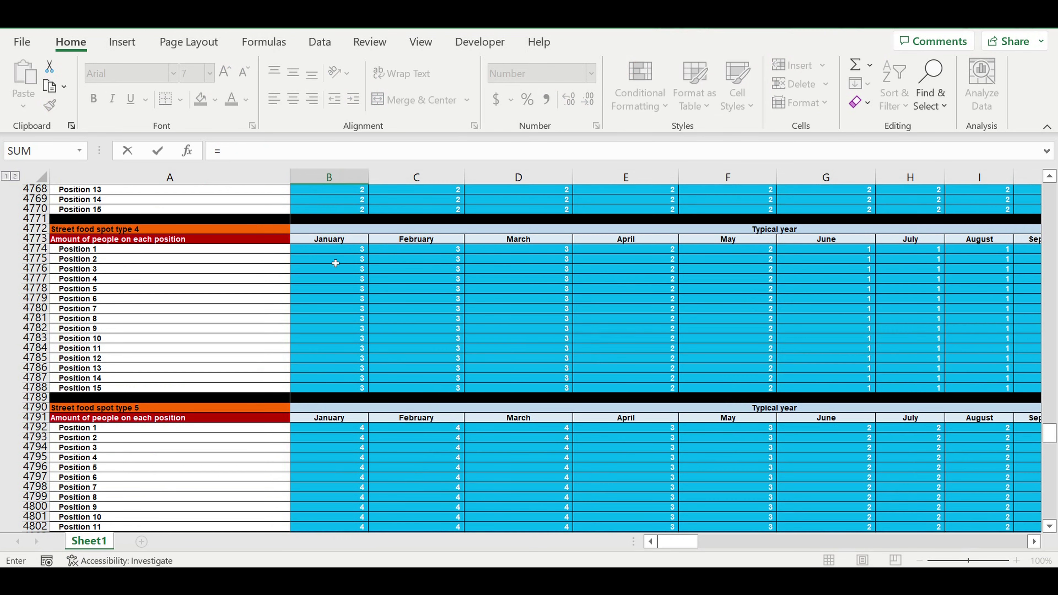
{"action": "left_click", "coordinate": [329, 252]}
{"action": "type", "text": "*"}
{"action": "scroll", "coordinate": [494, 312], "scroll_direction": "up", "scroll_amount": 20}
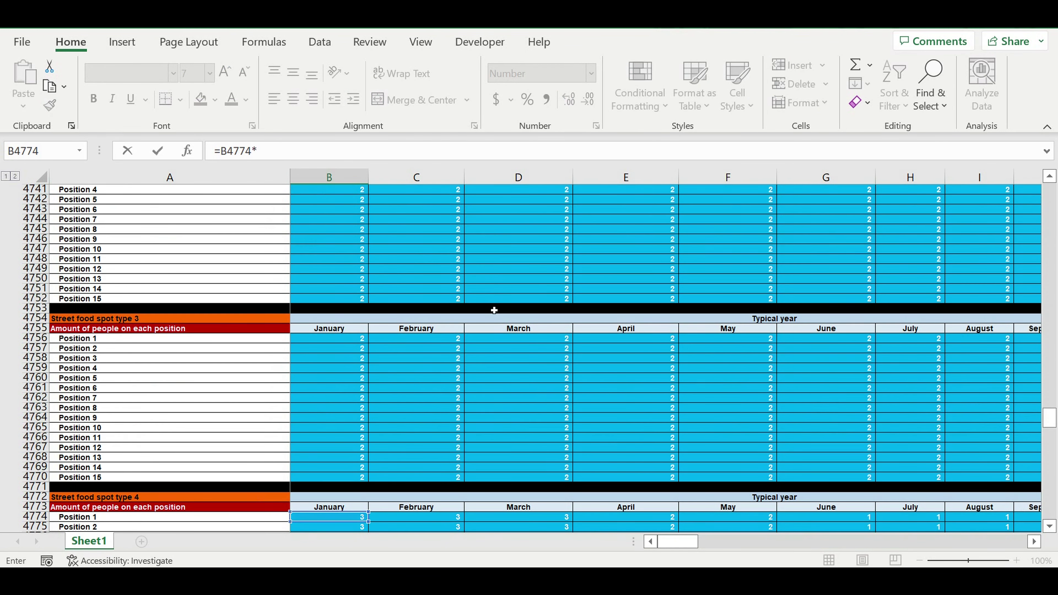
{"action": "scroll", "coordinate": [492, 307], "scroll_direction": "up", "scroll_amount": 4}
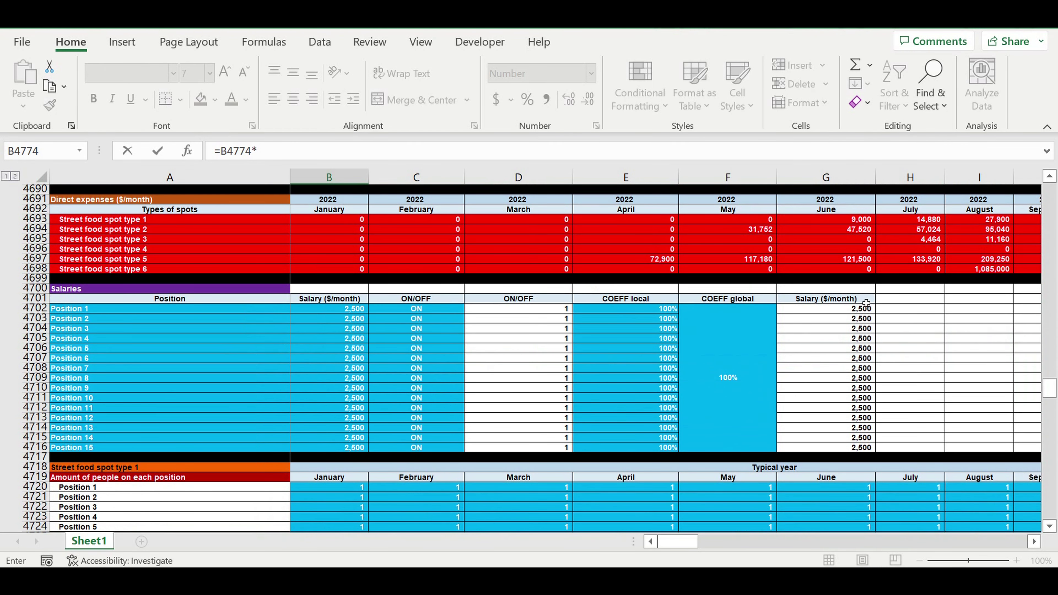
{"action": "left_click", "coordinate": [856, 310]}
{"action": "left_click", "coordinate": [258, 151]}
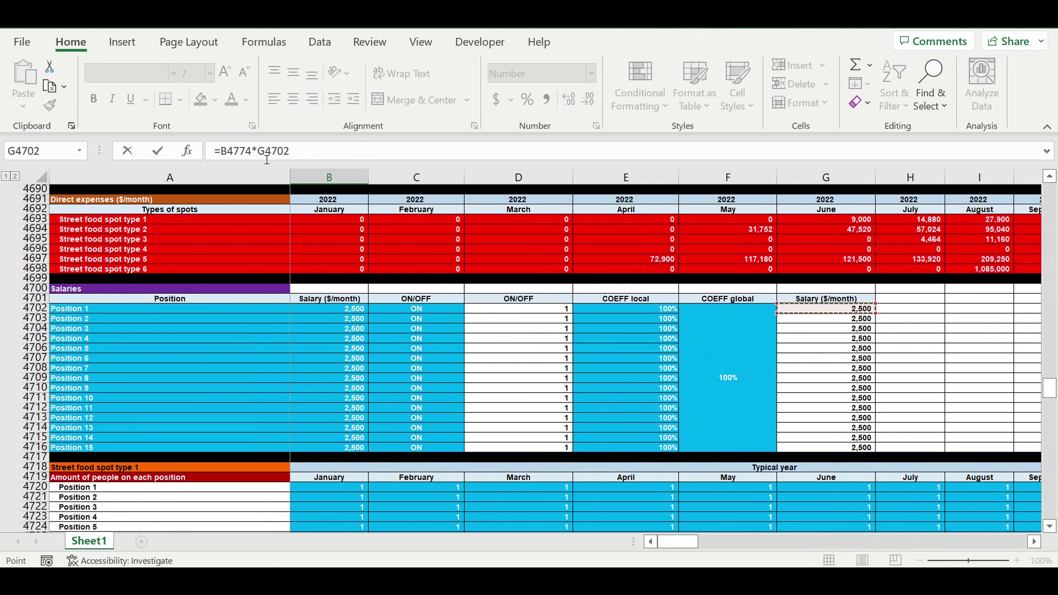
{"action": "type", "text": "$"}
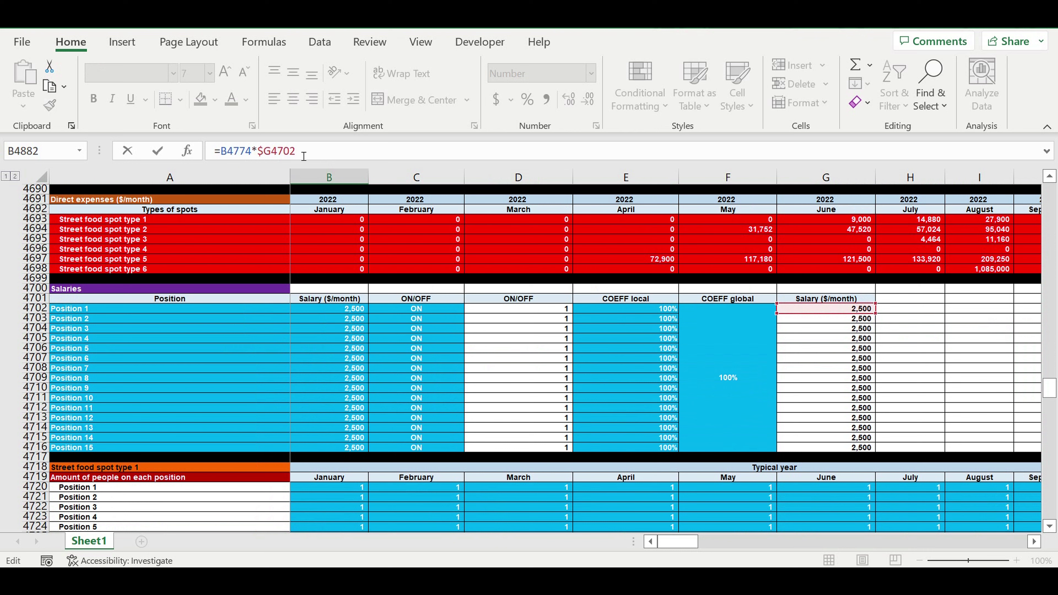
{"action": "key", "text": "Return"}
- Fill the B4882 payroll formula through December and down to Position 15 in the type 4 block, B4882:M4896, and check the filled cells
{"action": "scroll", "coordinate": [339, 294], "scroll_direction": "down", "scroll_amount": 7}
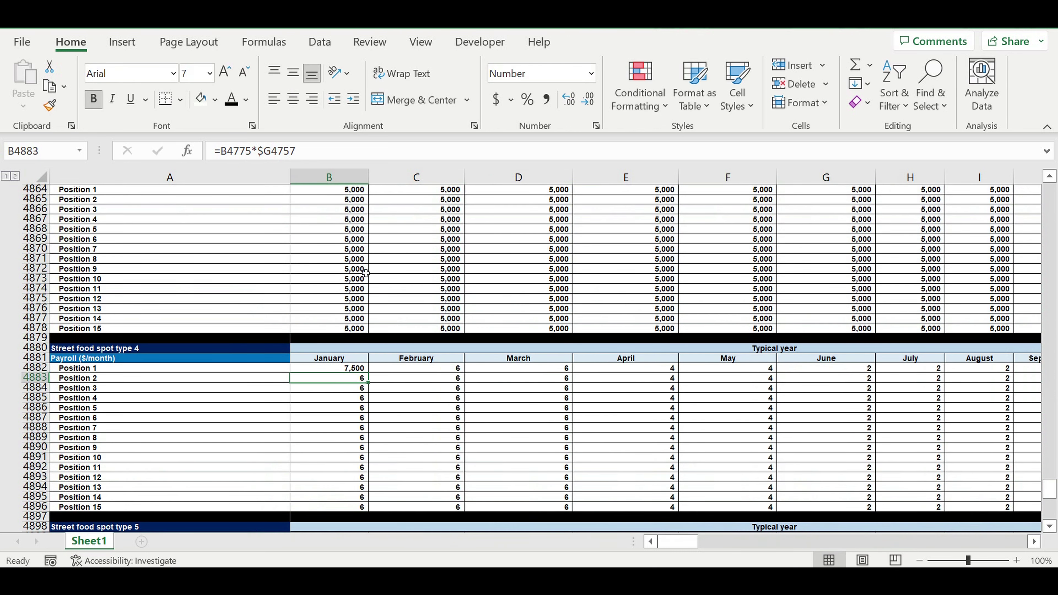
{"action": "left_click", "coordinate": [345, 310]}
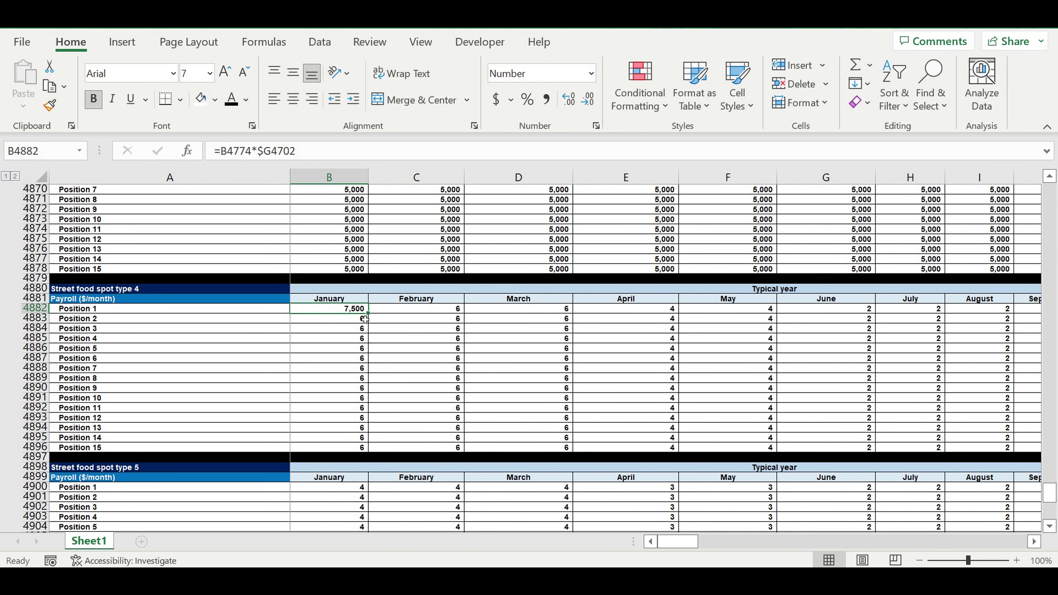
{"action": "left_click_drag", "start_coordinate": [369, 315], "coordinate": [957, 452]}
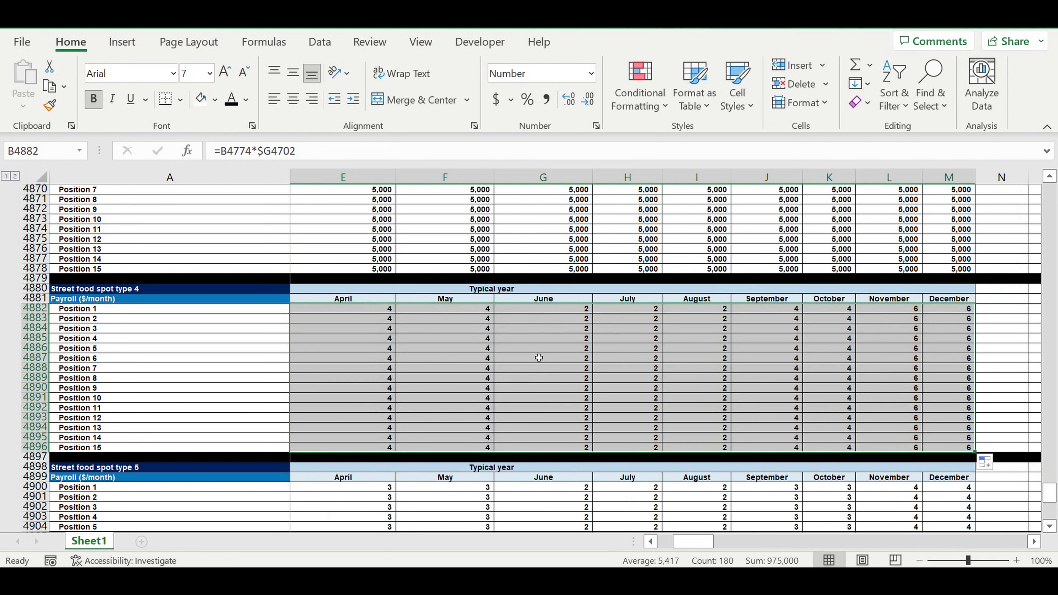
{"action": "left_click", "coordinate": [583, 360]}
{"action": "left_click_drag", "start_coordinate": [568, 310], "coordinate": [703, 437]}
{"action": "left_click_drag", "start_coordinate": [779, 311], "coordinate": [953, 418]}
- Replace the type 5 January payroll formula for Position 1 in B4900 with =B4792*$G4702
{"action": "left_click_drag", "start_coordinate": [704, 541], "coordinate": [688, 541]}
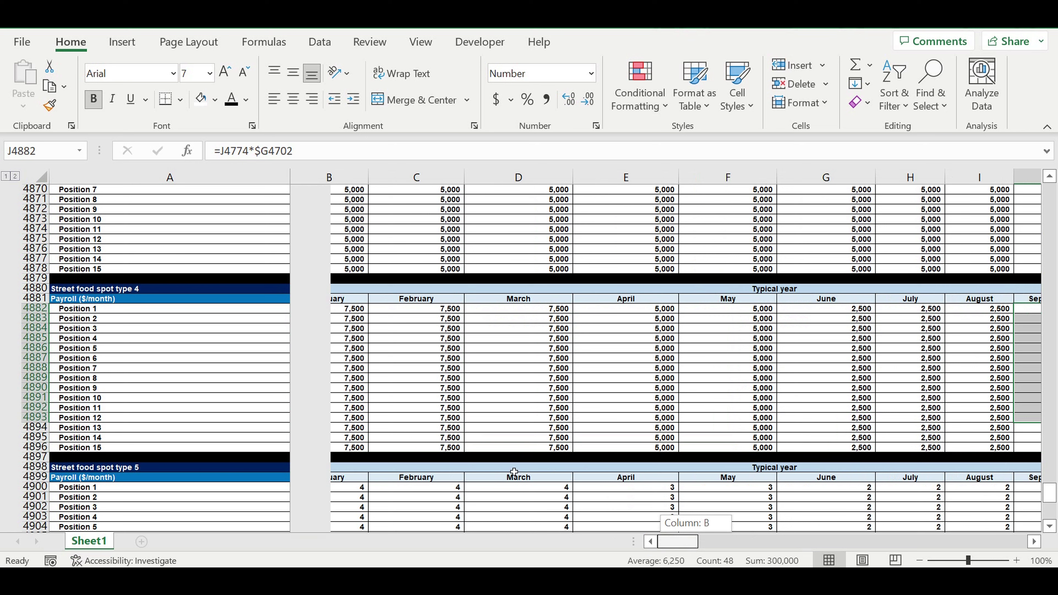
{"action": "scroll", "coordinate": [383, 378], "scroll_direction": "down", "scroll_amount": 5}
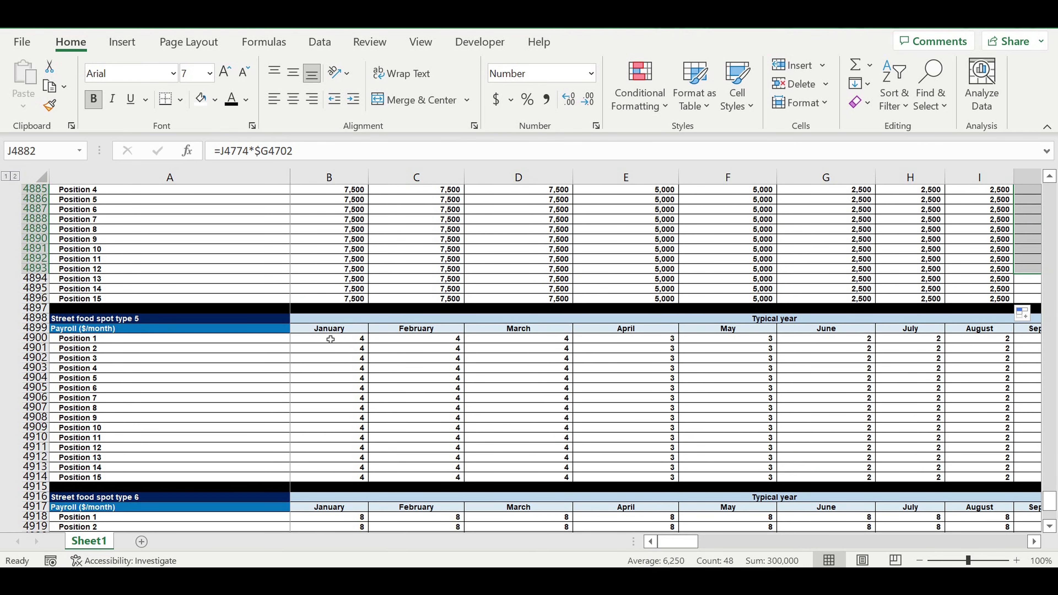
{"action": "left_click", "coordinate": [331, 339]}
{"action": "type", "text": "="}
{"action": "scroll", "coordinate": [401, 333], "scroll_direction": "up", "scroll_amount": 4}
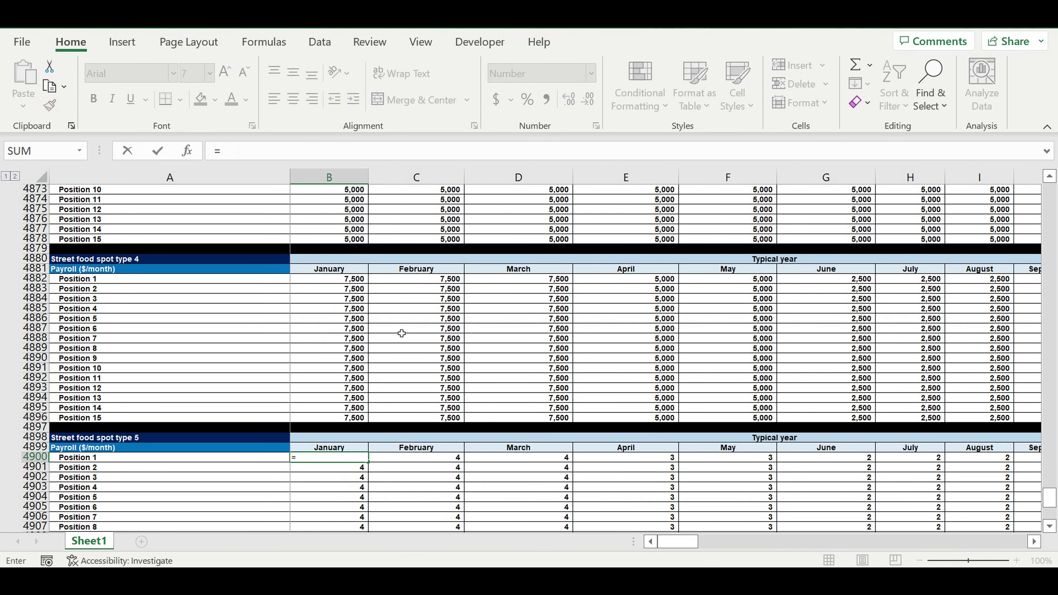
{"action": "scroll", "coordinate": [402, 334], "scroll_direction": "up", "scroll_amount": 20}
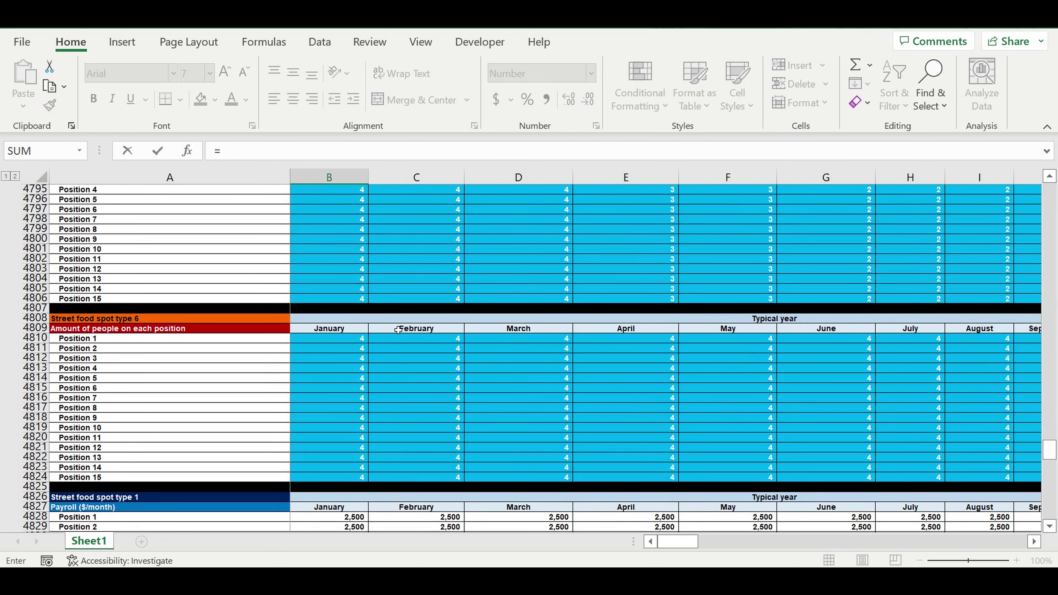
{"action": "scroll", "coordinate": [398, 330], "scroll_direction": "up", "scroll_amount": 5}
{"action": "left_click", "coordinate": [341, 313]}
{"action": "type", "text": "*"}
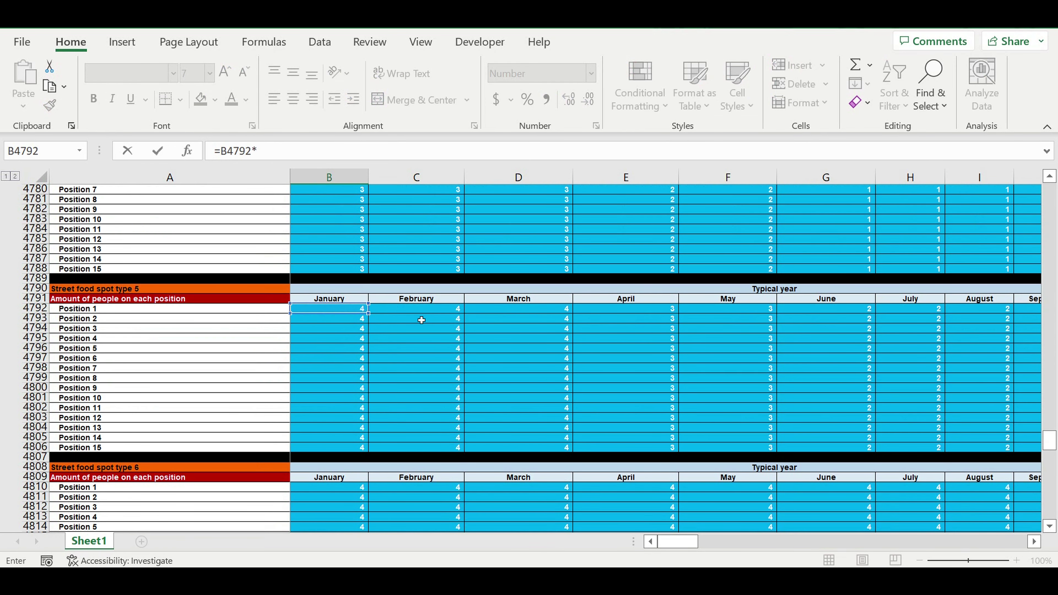
{"action": "scroll", "coordinate": [422, 313], "scroll_direction": "up", "scroll_amount": 16}
{"action": "scroll", "coordinate": [422, 313], "scroll_direction": "up", "scroll_amount": 15}
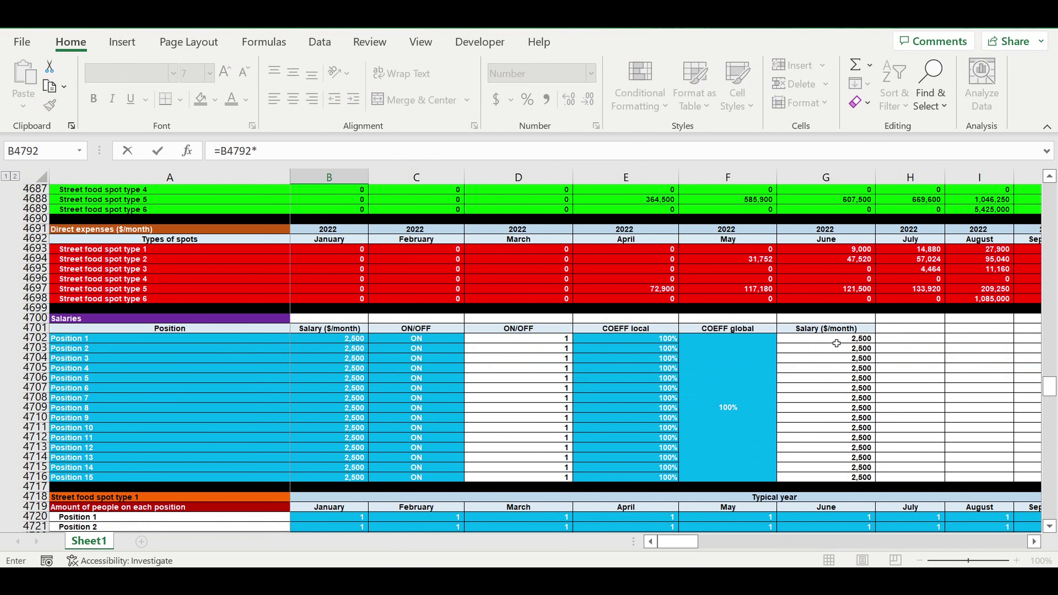
{"action": "left_click", "coordinate": [836, 343]}
{"action": "left_click", "coordinate": [258, 152]}
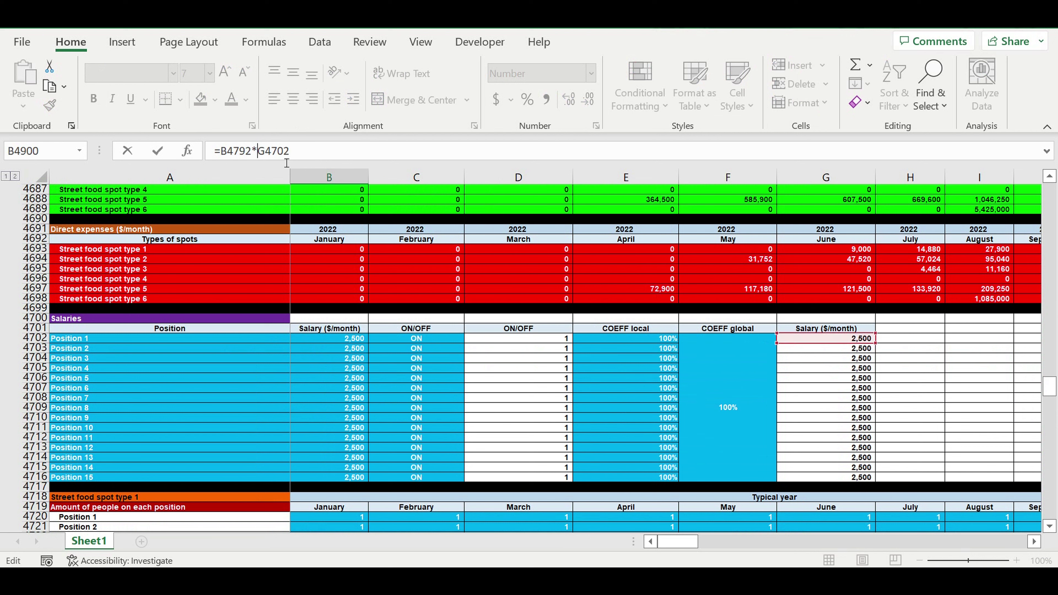
{"action": "type", "text": "$"}
{"action": "key", "text": "Return"}
- Fill the B4900 payroll formula across January to December and down to Position 15 in the type 5 block, B4900:M4914
{"action": "scroll", "coordinate": [397, 291], "scroll_direction": "down", "scroll_amount": 5}
{"action": "scroll", "coordinate": [396, 291], "scroll_direction": "down", "scroll_amount": 1}
{"action": "left_click", "coordinate": [348, 250]}
{"action": "left_click_drag", "start_coordinate": [367, 253], "coordinate": [867, 336]}
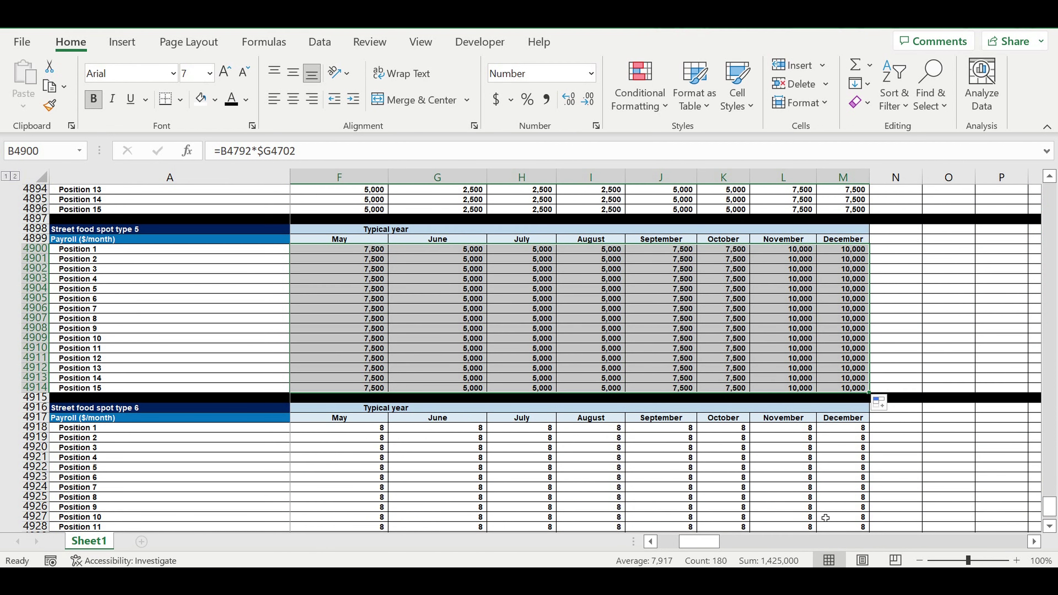
- Replace the type 6 January payroll formula for Position 1 in B4918 with =B4810*$G4702
{"action": "left_click_drag", "start_coordinate": [700, 546], "coordinate": [678, 544]}
{"action": "scroll", "coordinate": [361, 344], "scroll_direction": "down", "scroll_amount": 4}
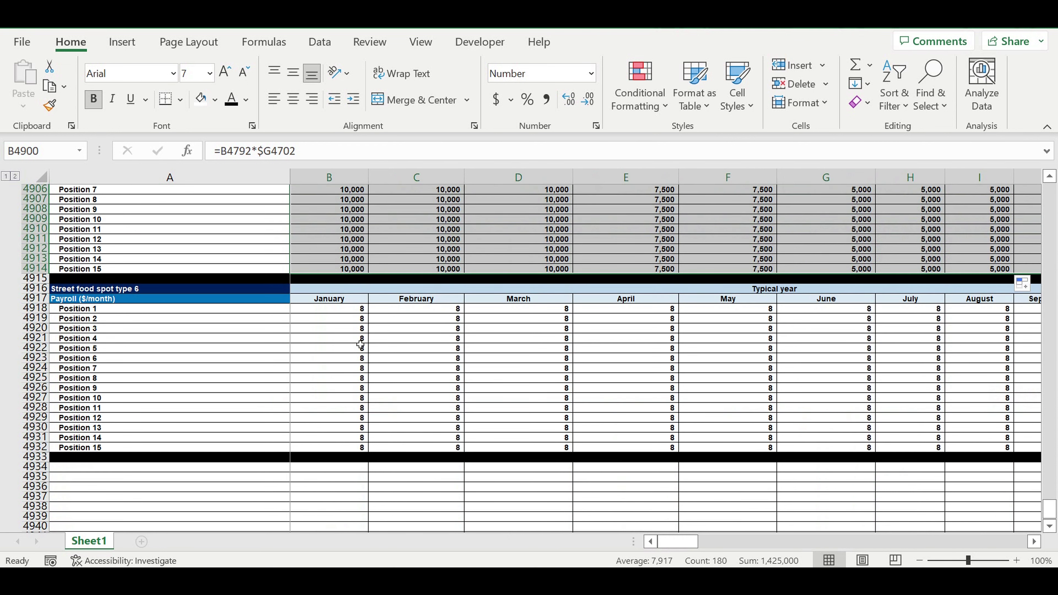
{"action": "left_click", "coordinate": [337, 311]}
{"action": "type", "text": "="}
{"action": "scroll", "coordinate": [370, 333], "scroll_direction": "up", "scroll_amount": 5}
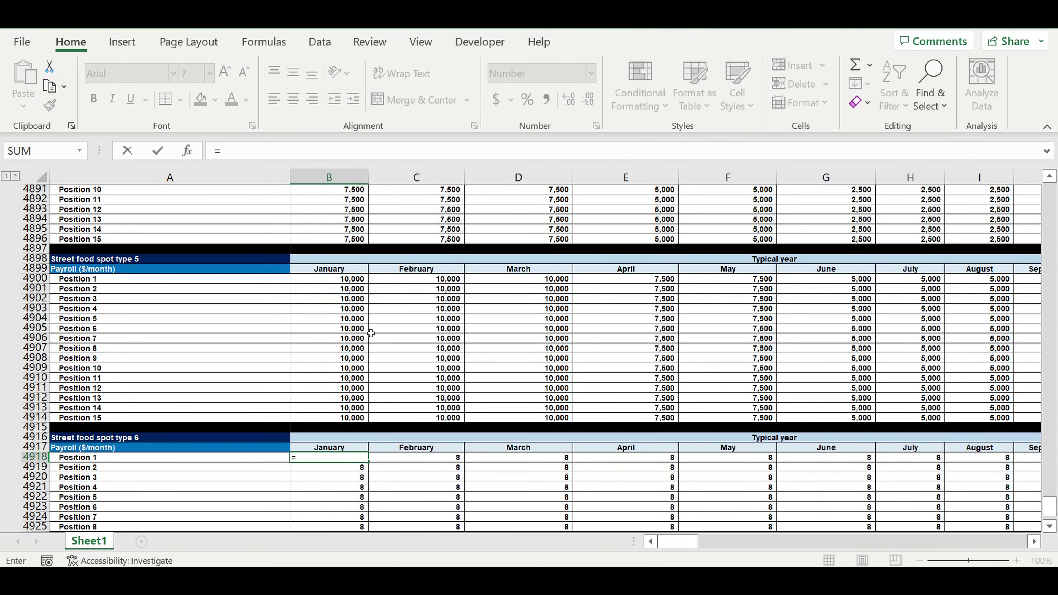
{"action": "scroll", "coordinate": [371, 333], "scroll_direction": "up", "scroll_amount": 20}
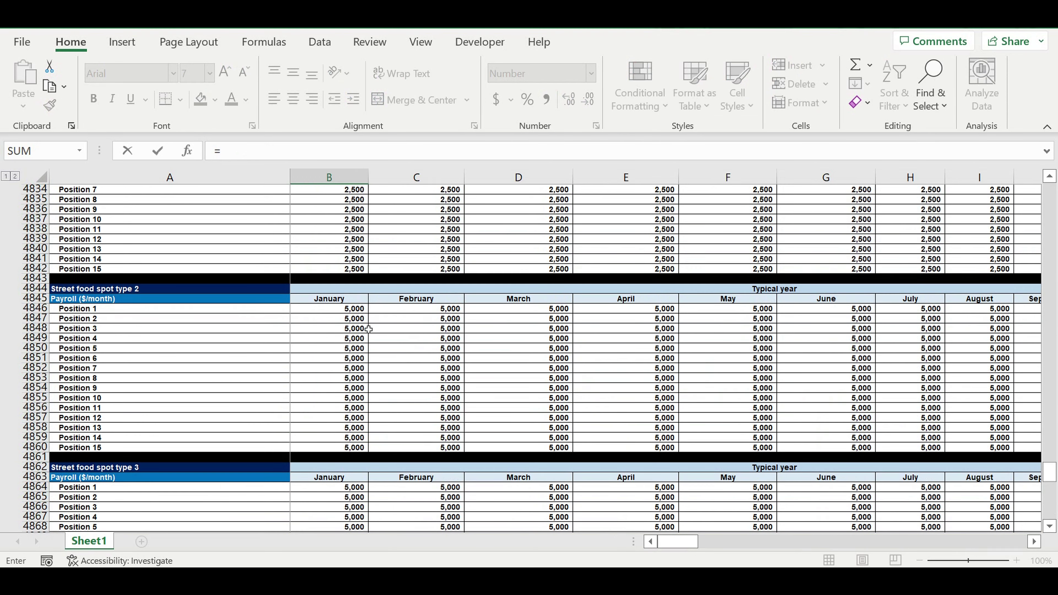
{"action": "scroll", "coordinate": [368, 329], "scroll_direction": "up", "scroll_amount": 6}
{"action": "left_click", "coordinate": [348, 249]}
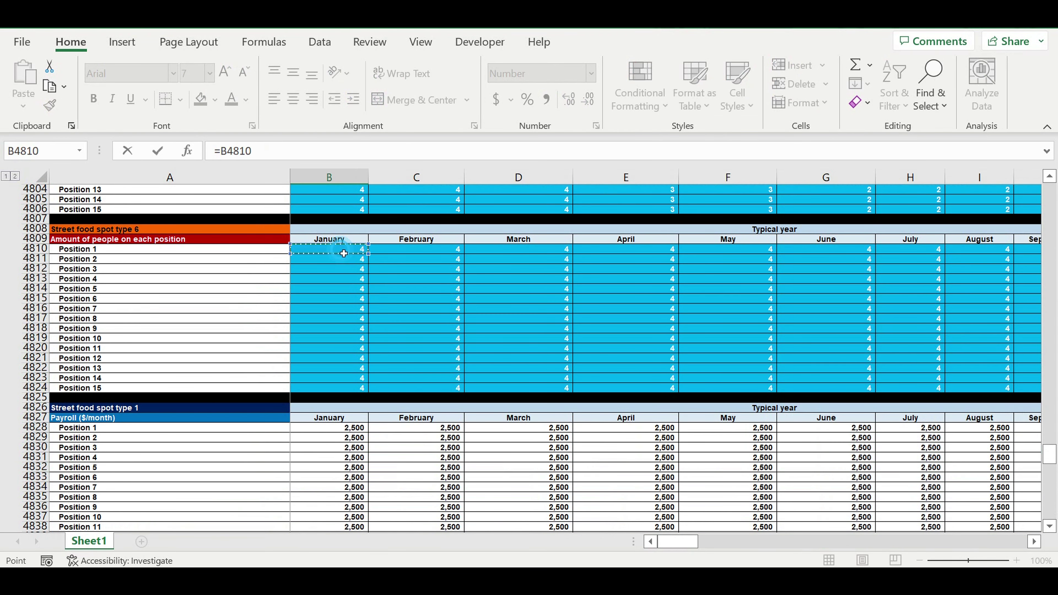
{"action": "left_click", "coordinate": [287, 158]}
{"action": "type", "text": "*"}
{"action": "scroll", "coordinate": [489, 247], "scroll_direction": "up", "scroll_amount": 16}
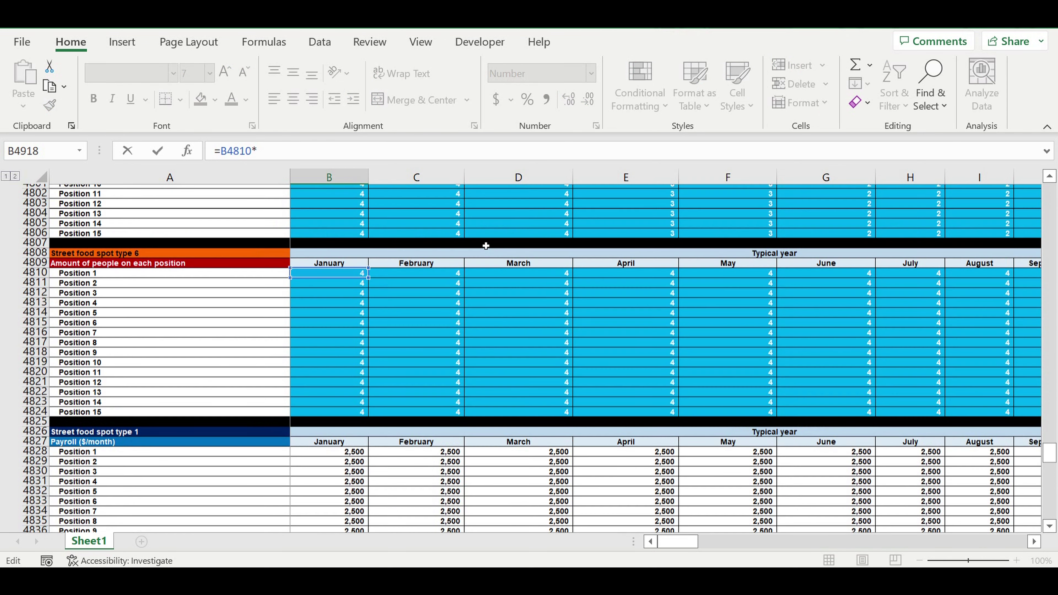
{"action": "scroll", "coordinate": [489, 247], "scroll_direction": "up", "scroll_amount": 18}
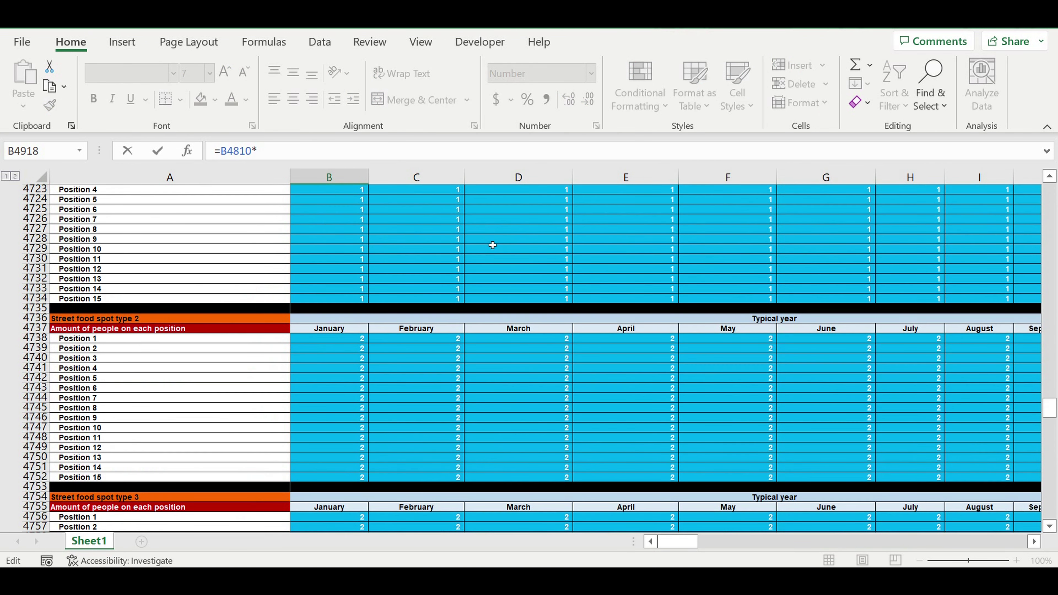
{"action": "scroll", "coordinate": [490, 242], "scroll_direction": "up", "scroll_amount": 3}
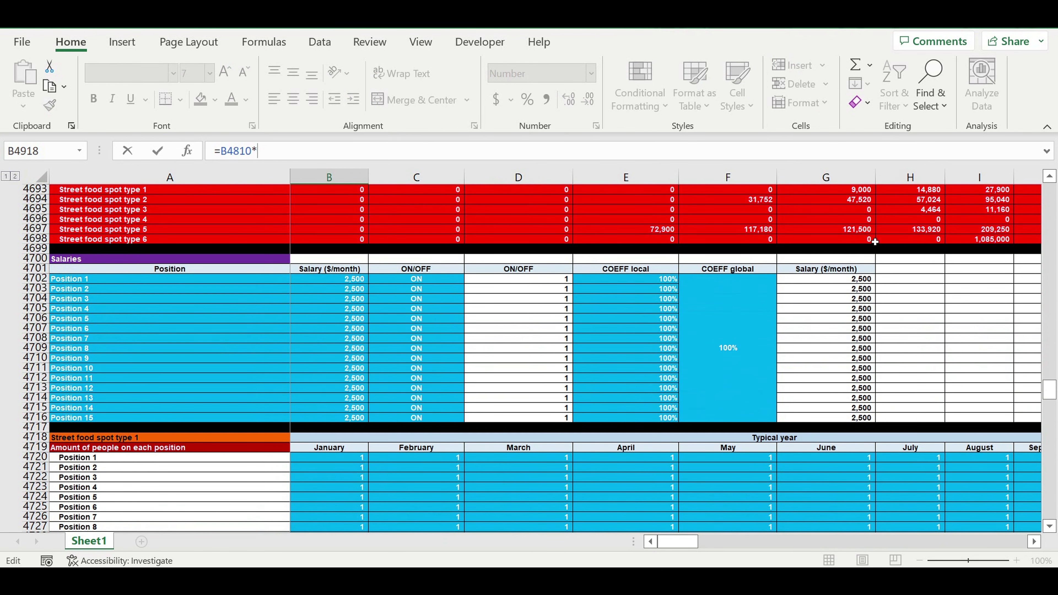
{"action": "left_click", "coordinate": [848, 282]}
{"action": "left_click", "coordinate": [258, 151]}
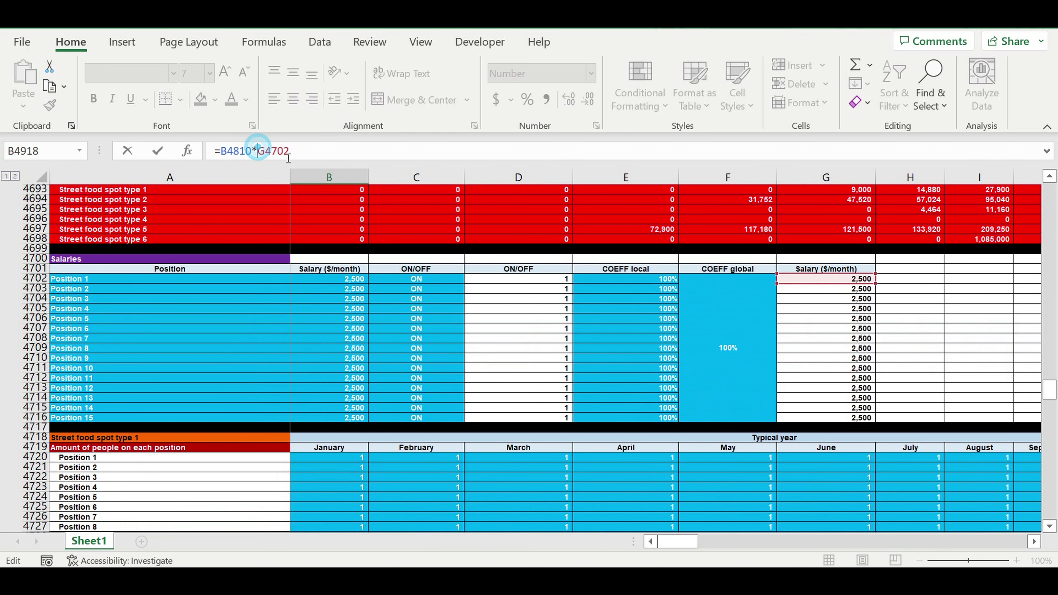
{"action": "type", "text": "$"}
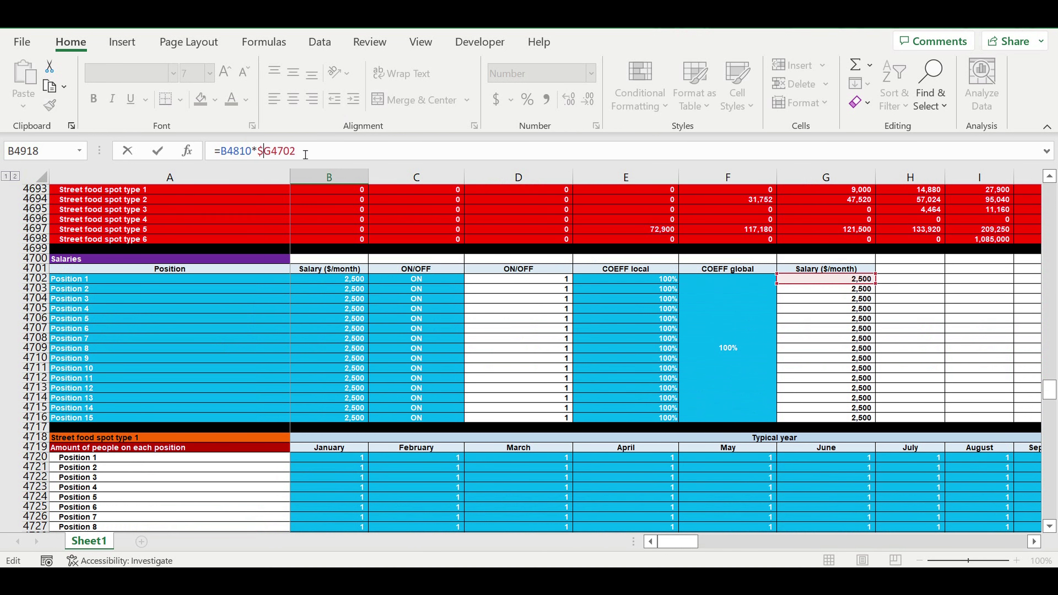
{"action": "key", "text": "Return"}
- Fill the B4918 payroll formula through December and down to Position 15 in the type 6 block, B4918:M4932, and check a filled cell
{"action": "scroll", "coordinate": [406, 291], "scroll_direction": "down", "scroll_amount": 7}
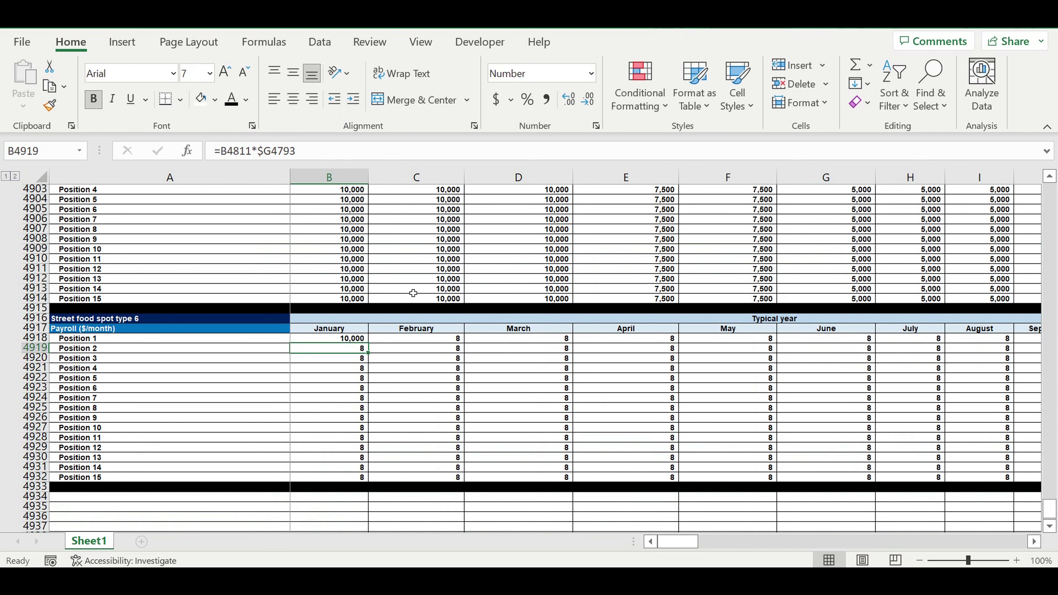
{"action": "left_click", "coordinate": [354, 310]}
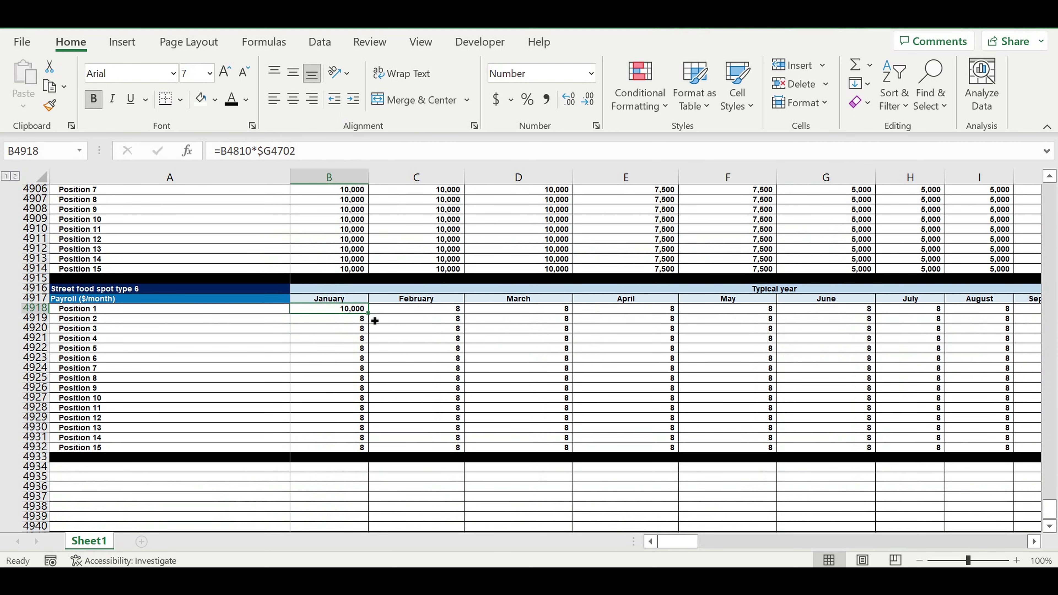
{"action": "left_click_drag", "start_coordinate": [375, 319], "coordinate": [767, 407]}
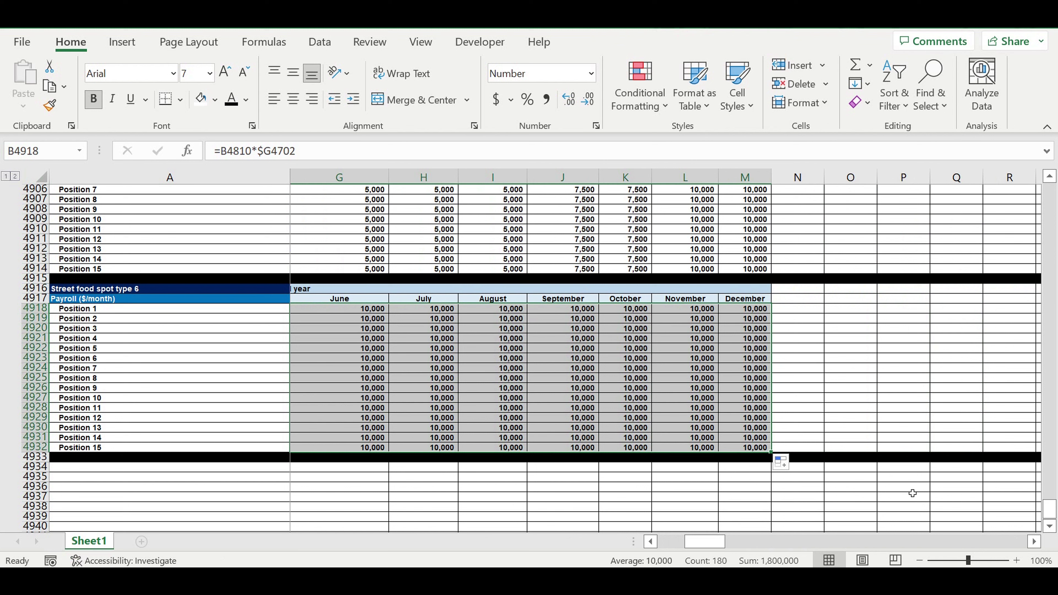
{"action": "left_click", "coordinate": [908, 486]}
{"action": "left_click_drag", "start_coordinate": [703, 542], "coordinate": [665, 541]}
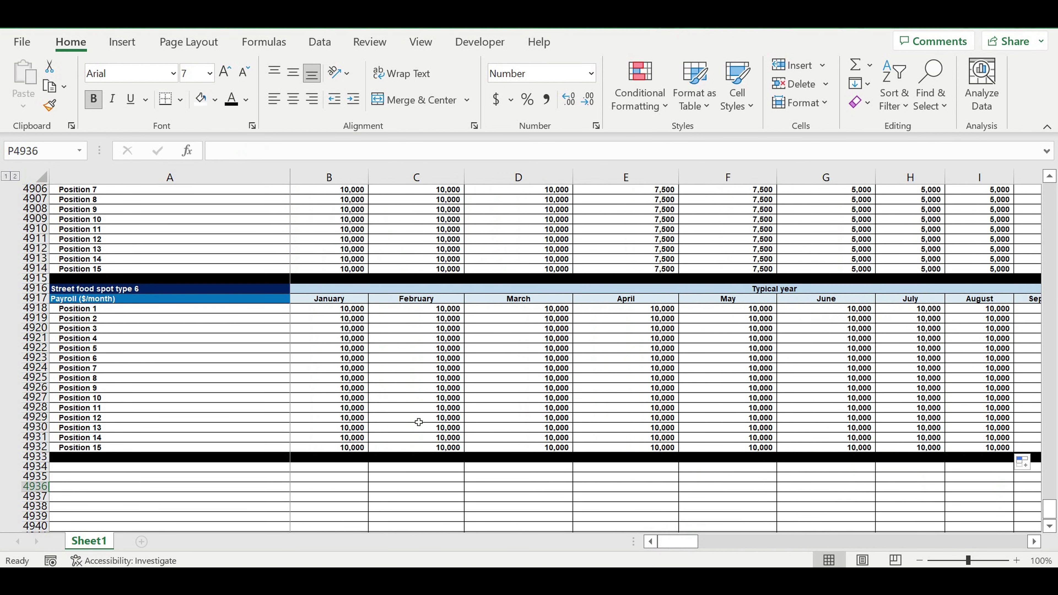
{"action": "left_click", "coordinate": [381, 377]}
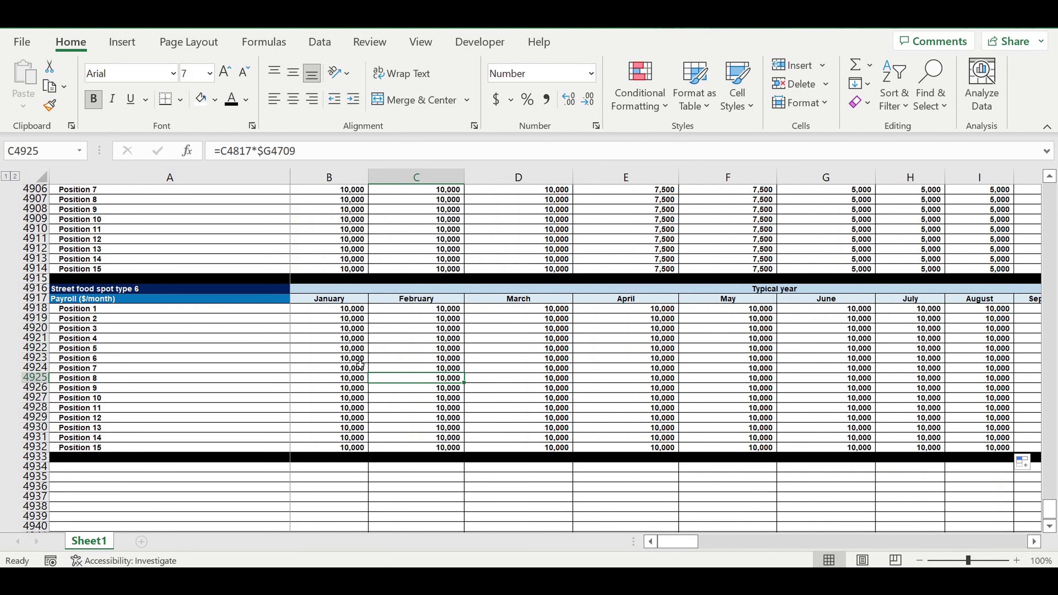
- Copy the type 6 payroll header rows 4916:4917 to rows 4934:4935 below the block
{"action": "left_click_drag", "start_coordinate": [36, 288], "coordinate": [40, 303]}
{"action": "key", "text": "ctrl+c"}
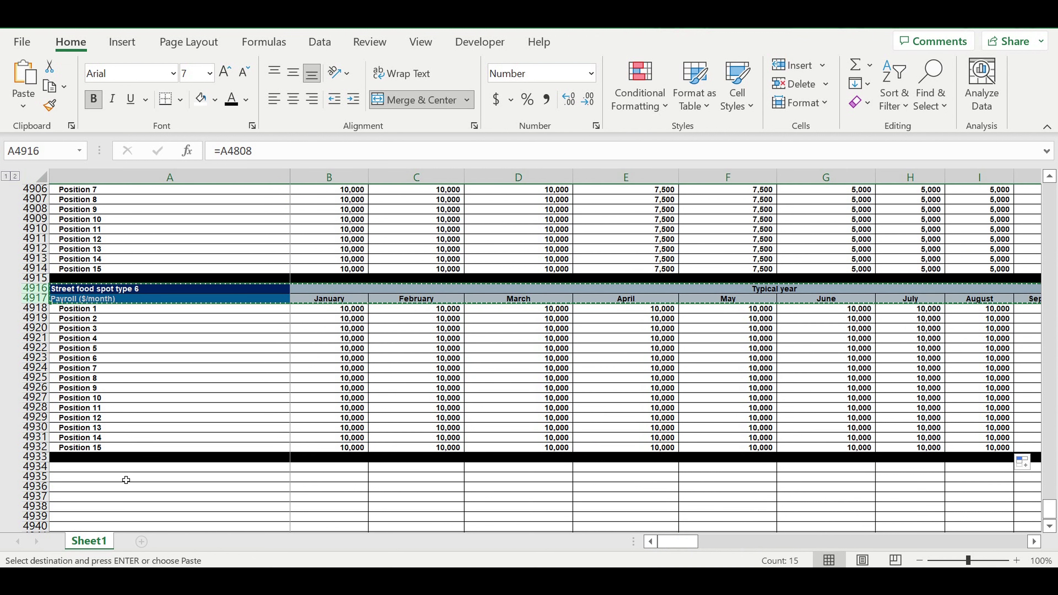
{"action": "left_click", "coordinate": [118, 467]}
{"action": "key", "text": "ctrl+v"}
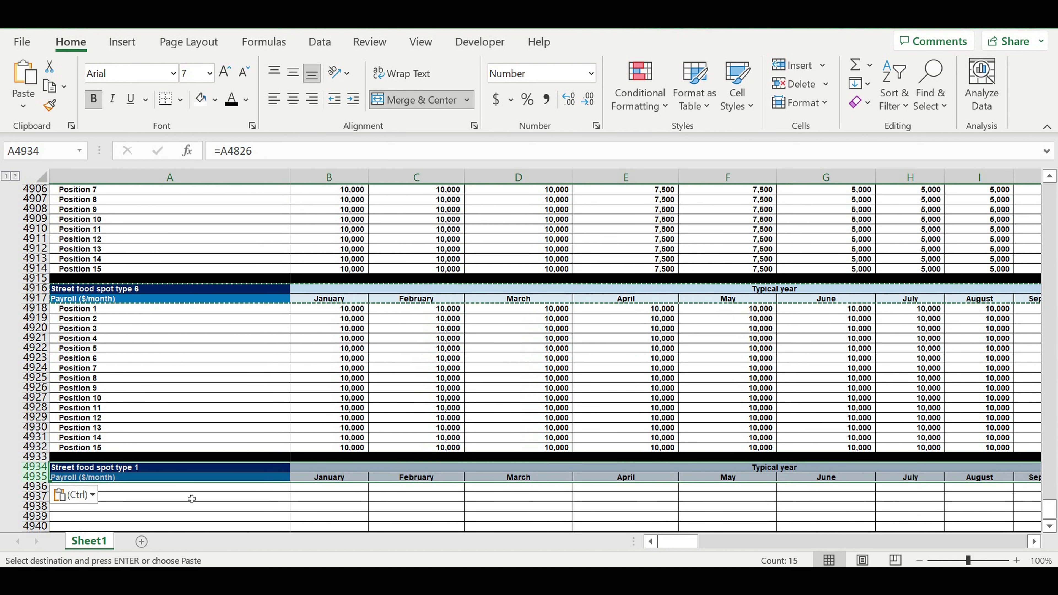
{"action": "left_click", "coordinate": [192, 497]}
- Retitle the copied header as Payroll consolidation in A4934 and Type of spot in A4935
{"action": "left_click", "coordinate": [149, 469]}
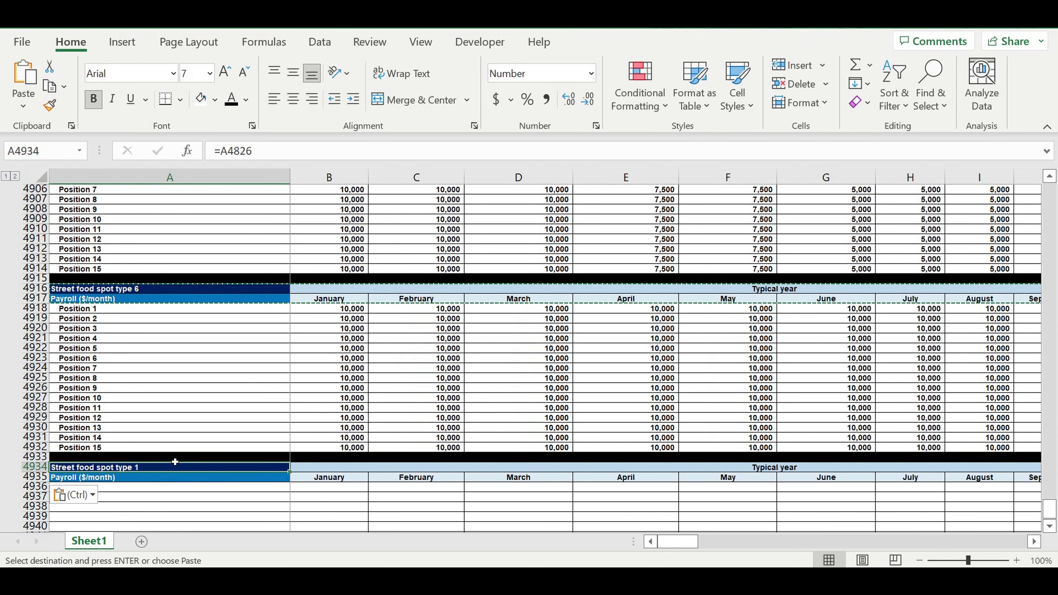
{"action": "type", "text": "Payro"}
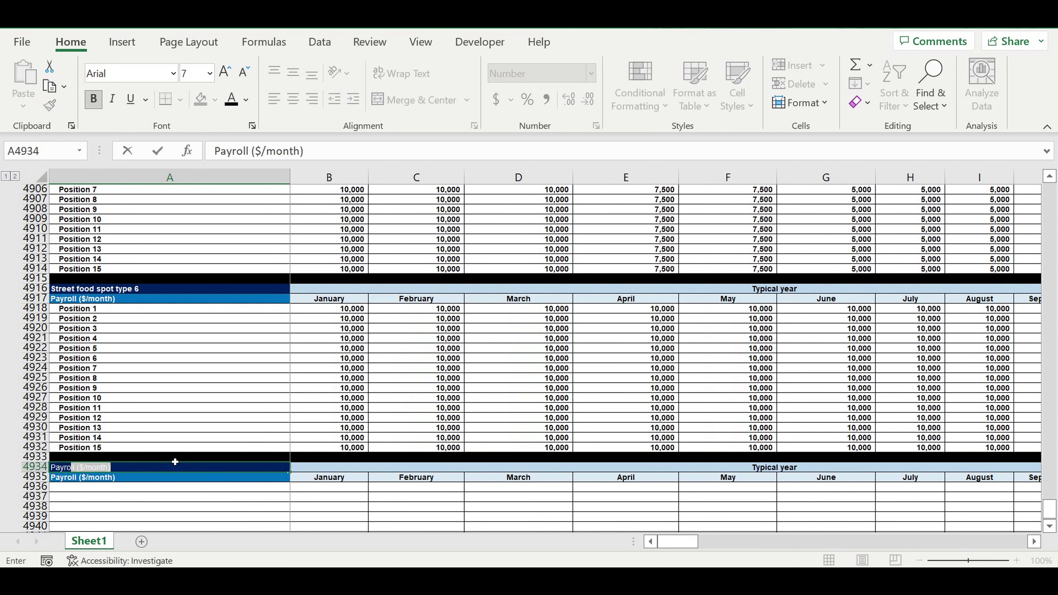
{"action": "type", "text": "ll consolidation"}
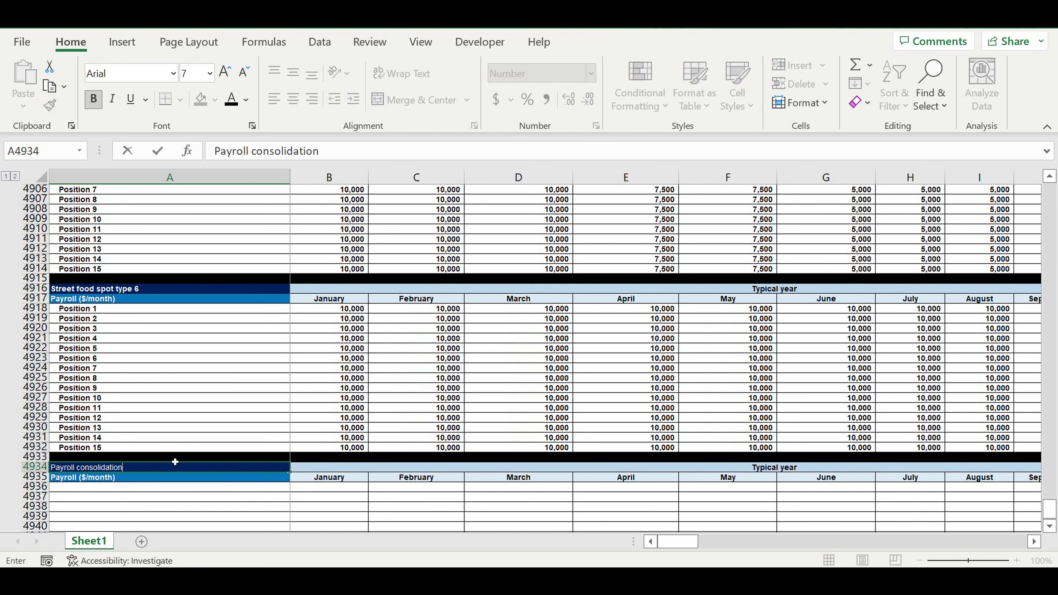
{"action": "key", "text": "Return"}
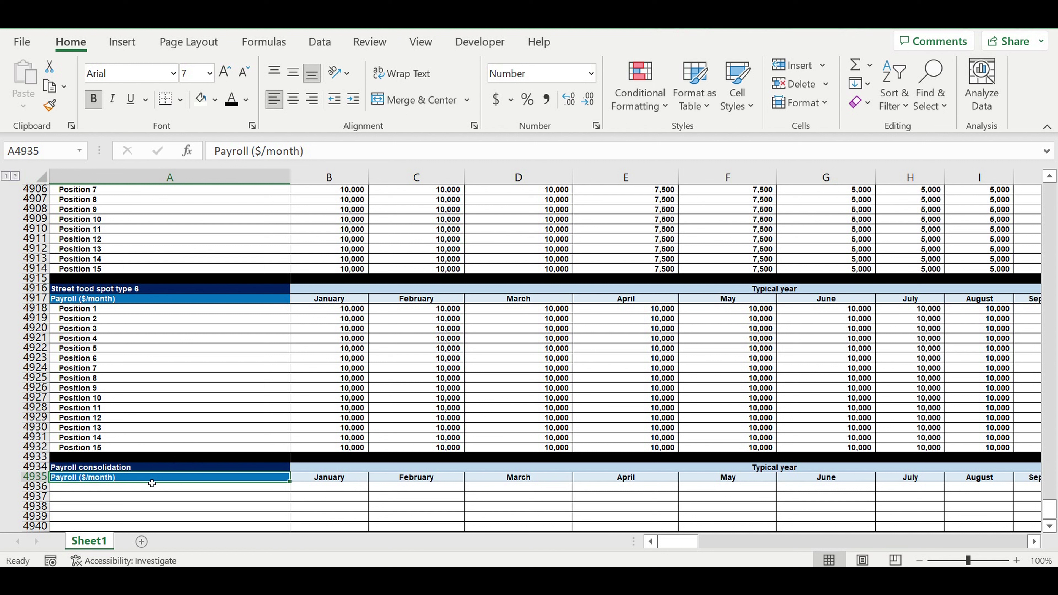
{"action": "type", "text": "Type of spot"}
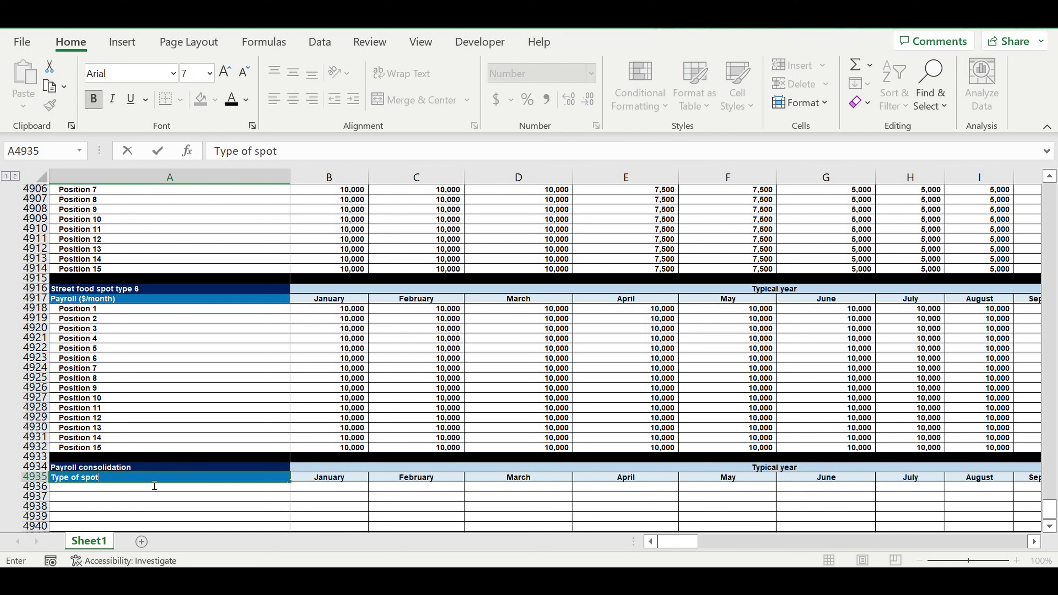
{"action": "key", "text": "Return"}
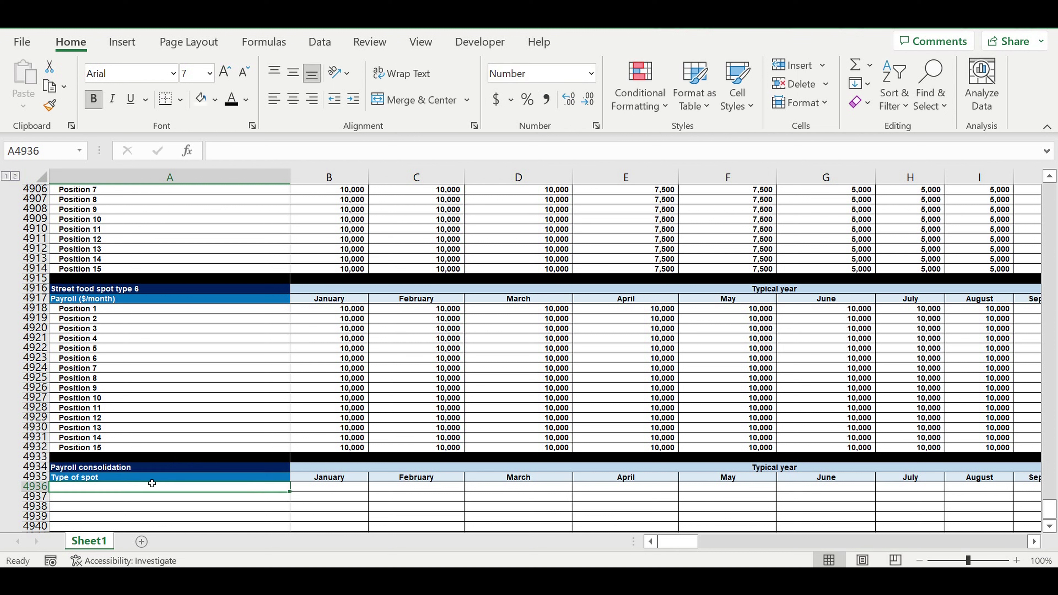
- Format the Type of spot header in A4935 with centred text, a light blue fill and black font
{"action": "left_click", "coordinate": [150, 477]}
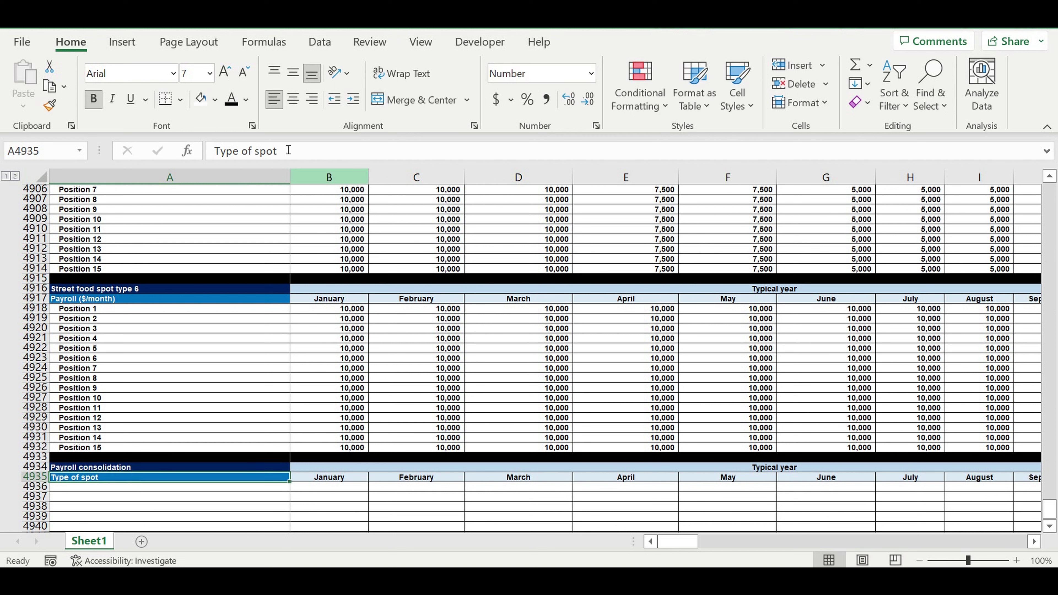
{"action": "left_click", "coordinate": [293, 99]}
{"action": "left_click", "coordinate": [219, 103]}
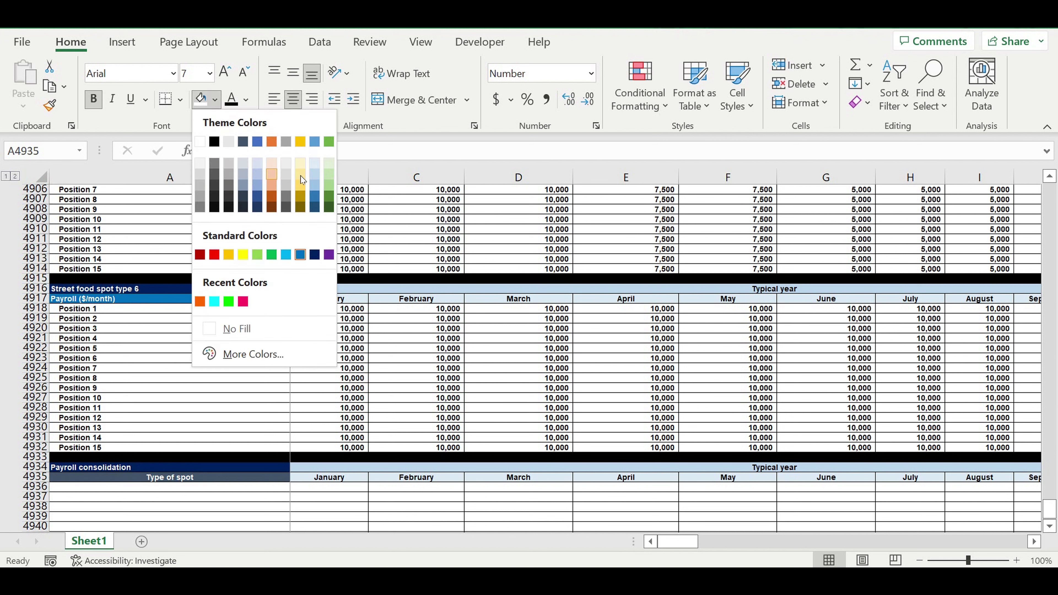
{"action": "left_click", "coordinate": [314, 173]}
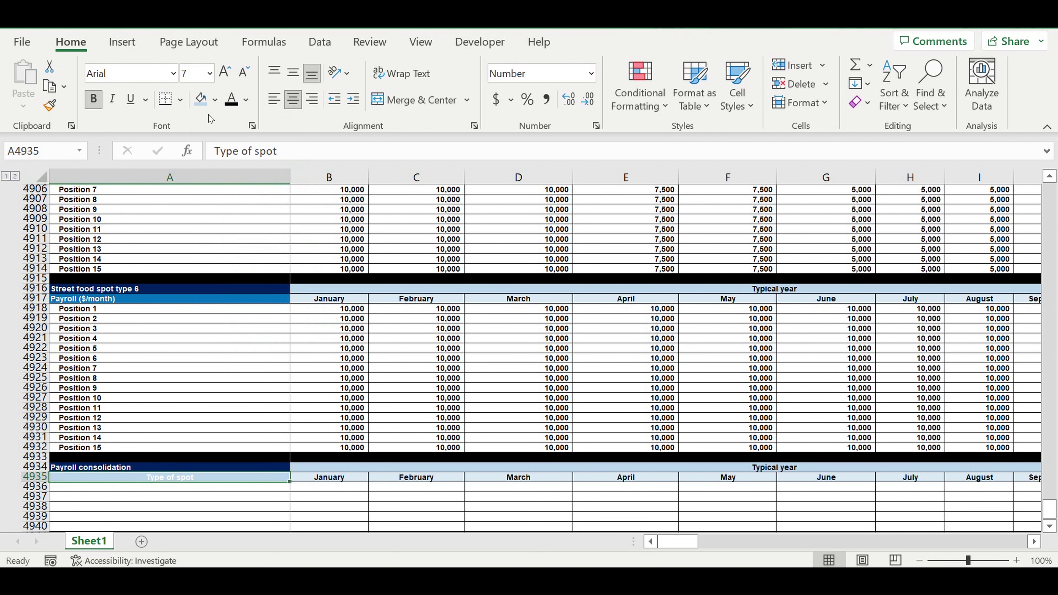
{"action": "left_click", "coordinate": [230, 102]}
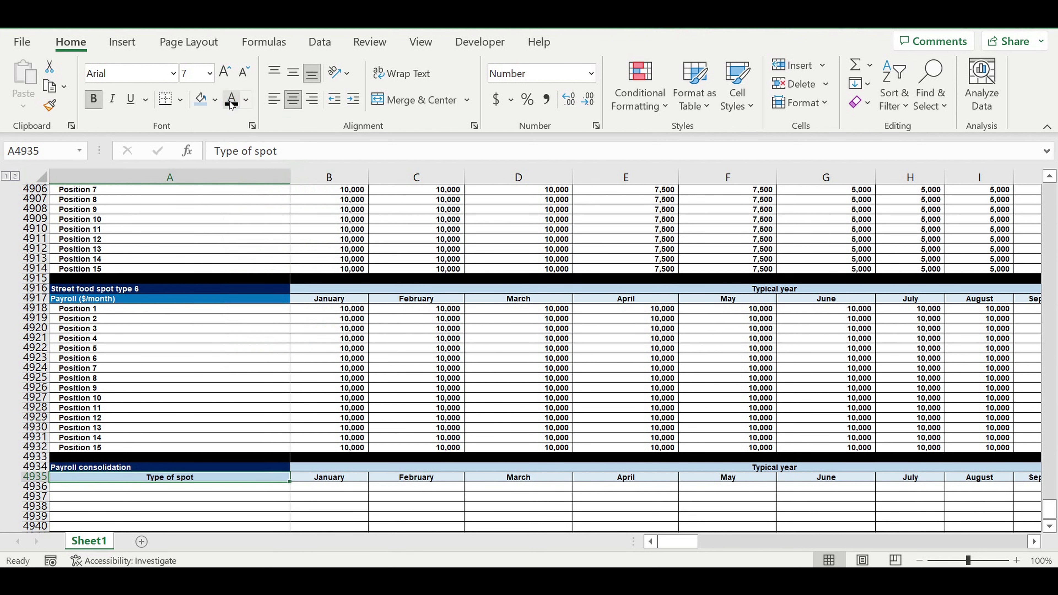
- Fill the Payroll consolidation title cell A4934 with standard green
{"action": "left_click", "coordinate": [273, 470]}
{"action": "left_click", "coordinate": [214, 100]}
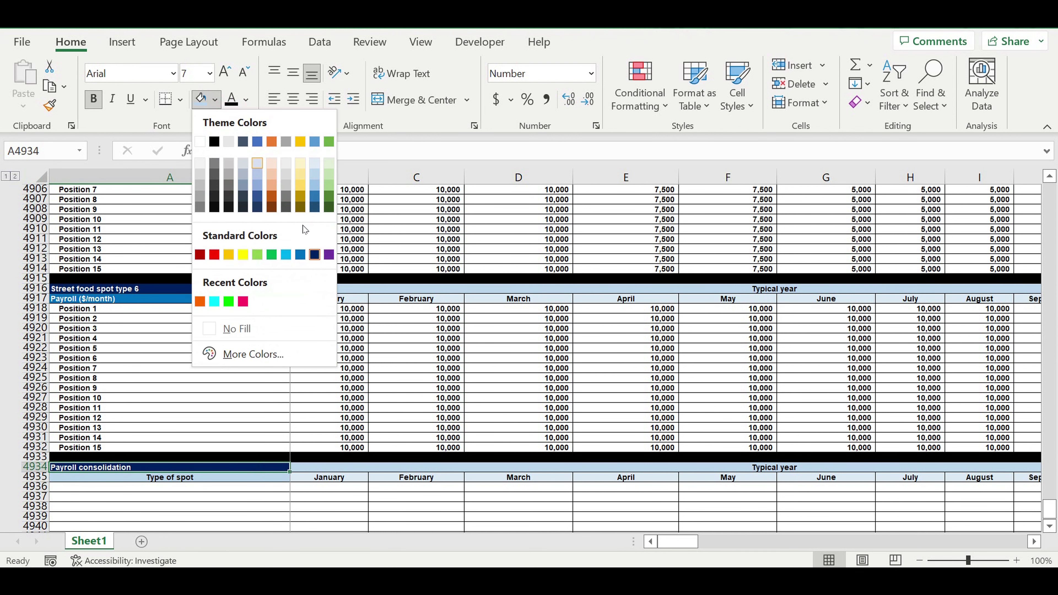
{"action": "left_click", "coordinate": [272, 255]}
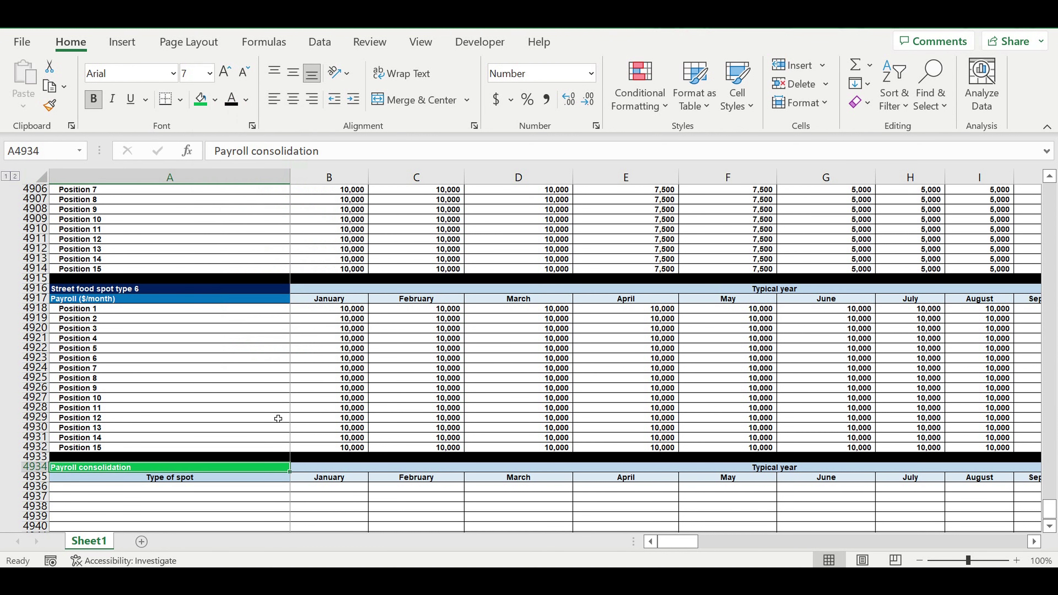
- Link A4936 to the first spot type name in the Direct expenses table with =A4693
{"action": "left_click", "coordinate": [239, 492]}
{"action": "type", "text": "="}
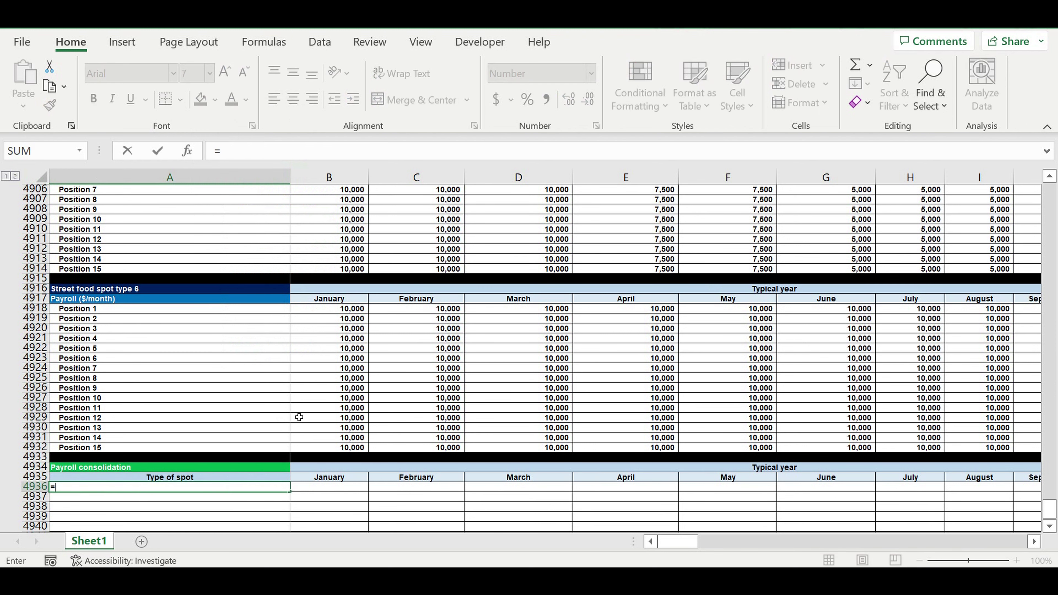
{"action": "scroll", "coordinate": [297, 406], "scroll_direction": "up", "scroll_amount": 5}
{"action": "scroll", "coordinate": [298, 405], "scroll_direction": "up", "scroll_amount": 20}
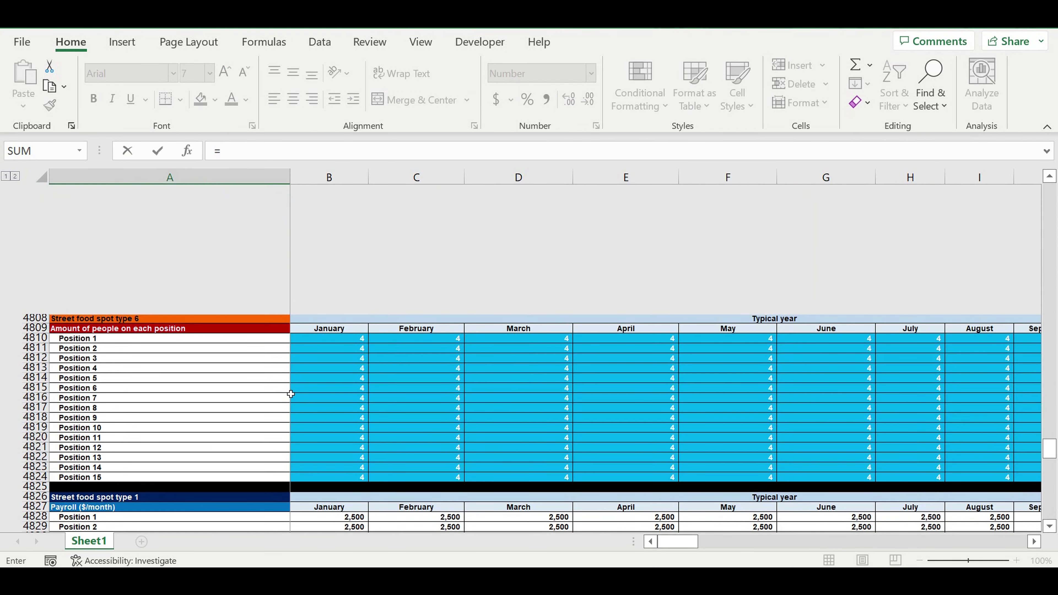
{"action": "scroll", "coordinate": [287, 391], "scroll_direction": "up", "scroll_amount": 19}
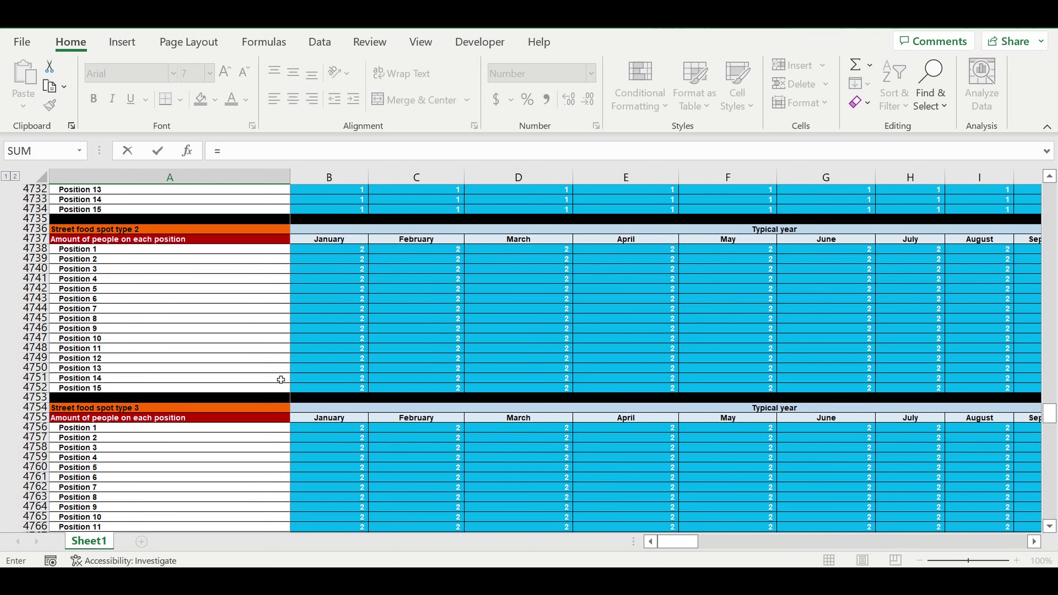
{"action": "scroll", "coordinate": [281, 379], "scroll_direction": "up", "scroll_amount": 12}
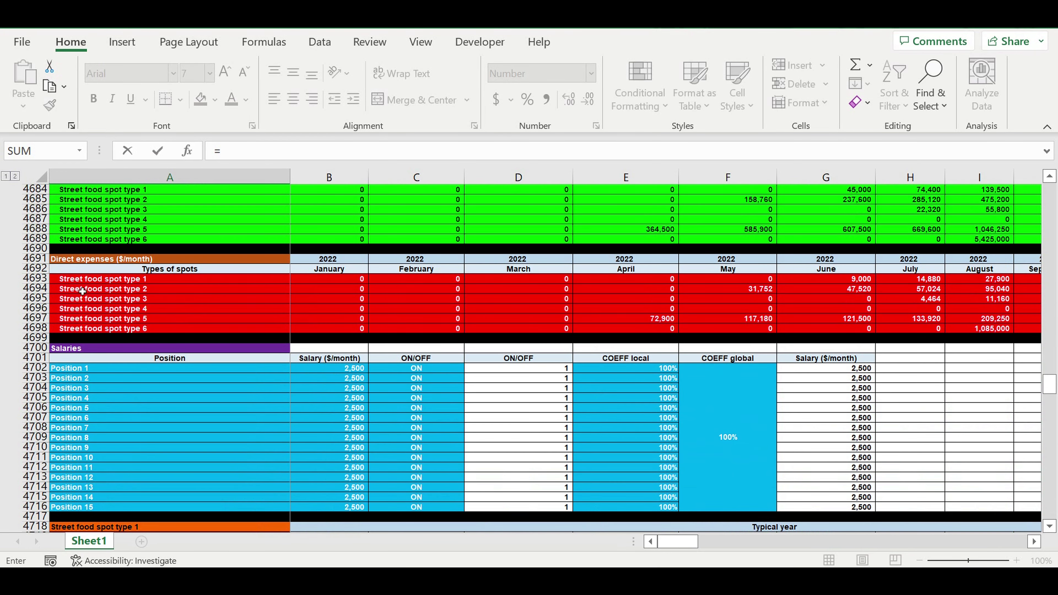
{"action": "left_click", "coordinate": [74, 282]}
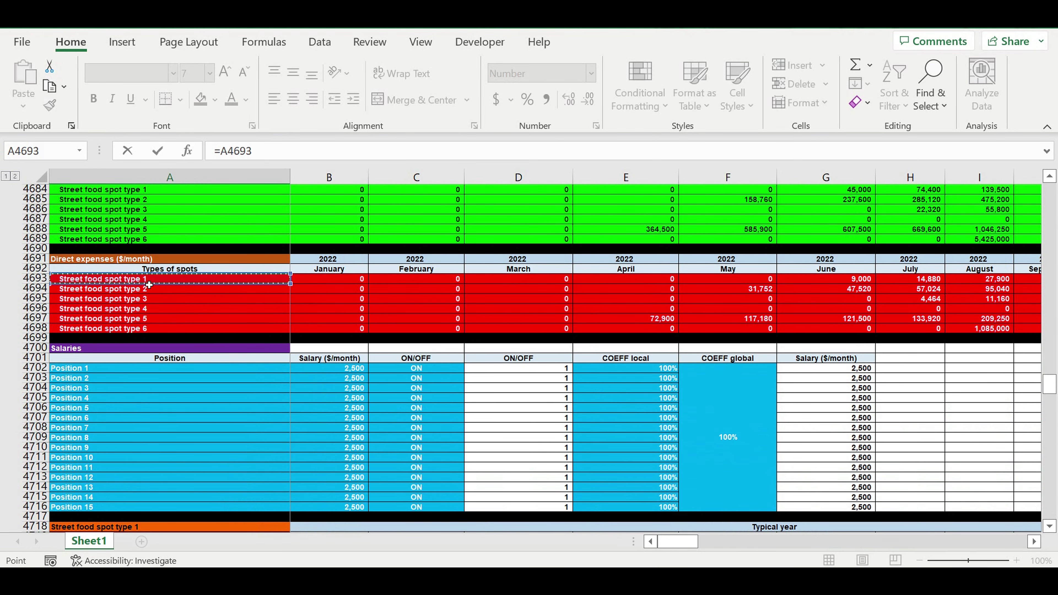
{"action": "key", "text": "Return"}
- Fill the A4936 spot name link down to A4941 to list all six street food spot types
{"action": "scroll", "coordinate": [342, 417], "scroll_direction": "down", "scroll_amount": 6}
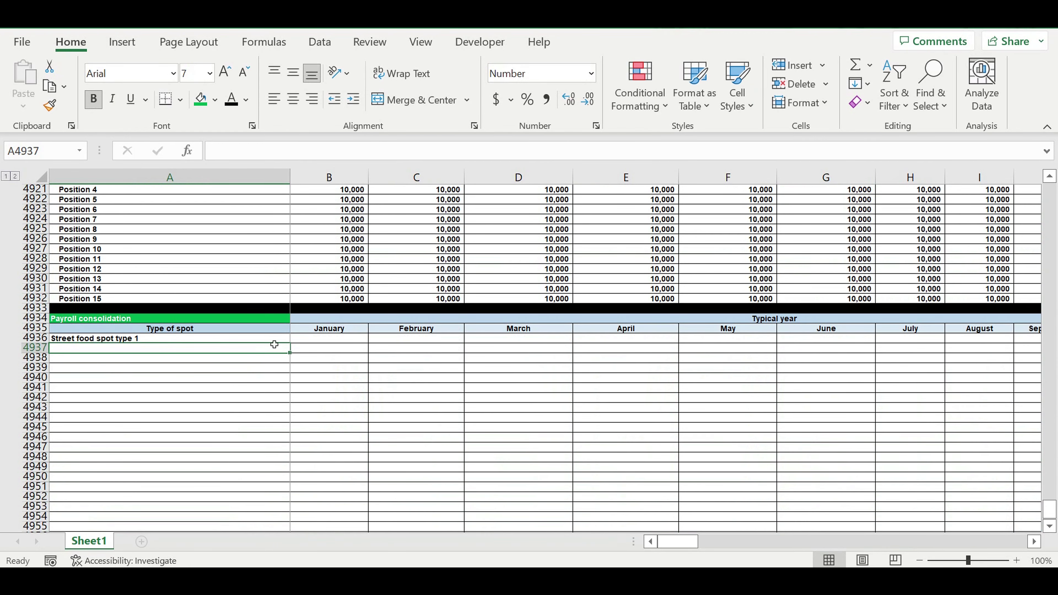
{"action": "left_click", "coordinate": [270, 341]}
{"action": "left_click_drag", "start_coordinate": [294, 349], "coordinate": [292, 392]}
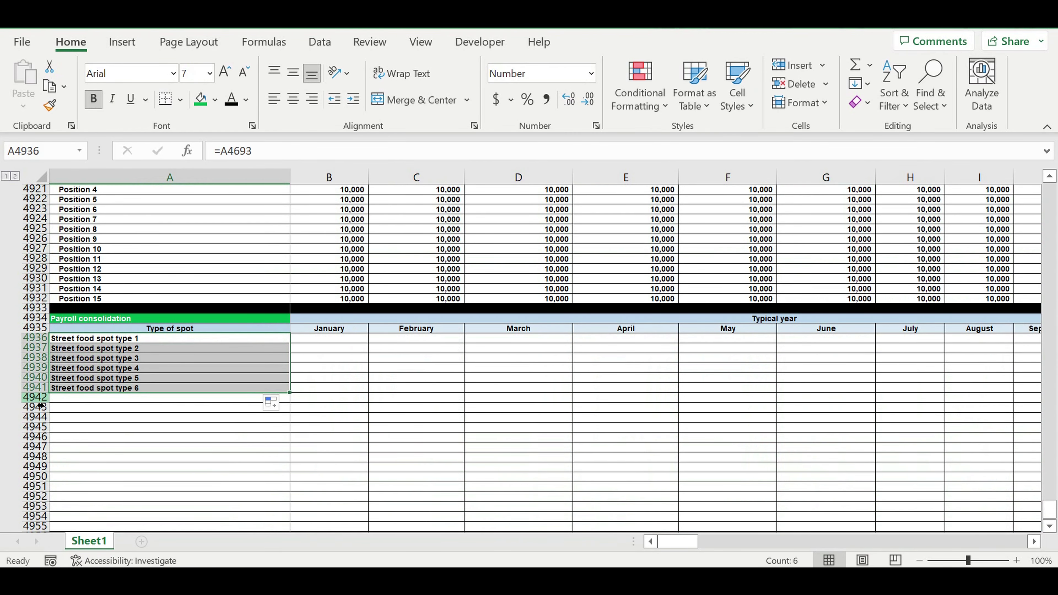
- Fill row 4942 below the Payroll consolidation table with black as a divider
{"action": "left_click", "coordinate": [37, 398]}
{"action": "left_click", "coordinate": [217, 103]}
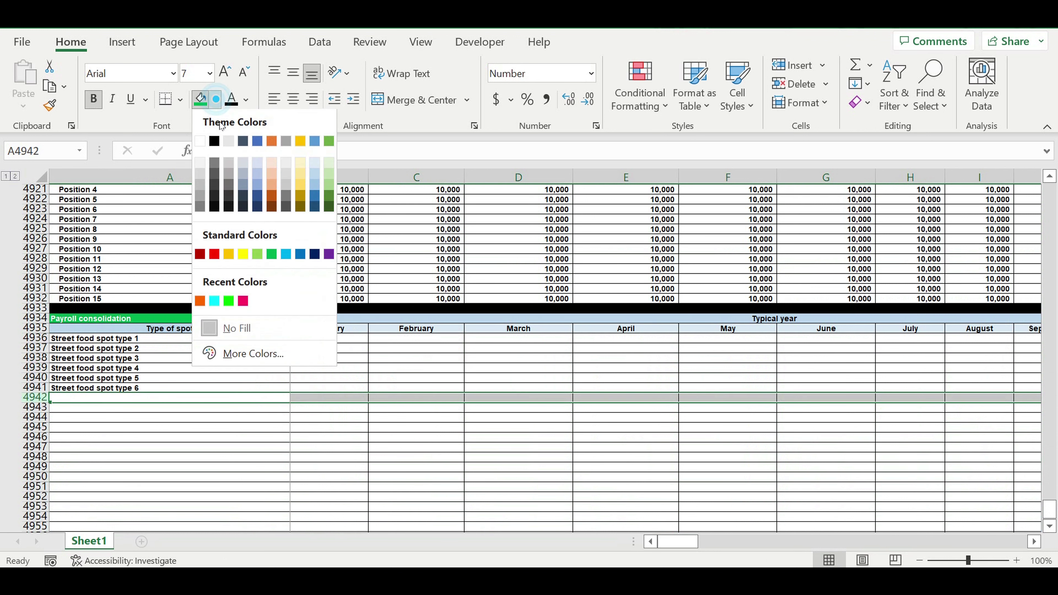
{"action": "left_click", "coordinate": [221, 147]}
- Indent the six street food spot names in A4936:A4941 by one level
{"action": "left_click_drag", "start_coordinate": [98, 342], "coordinate": [100, 389]}
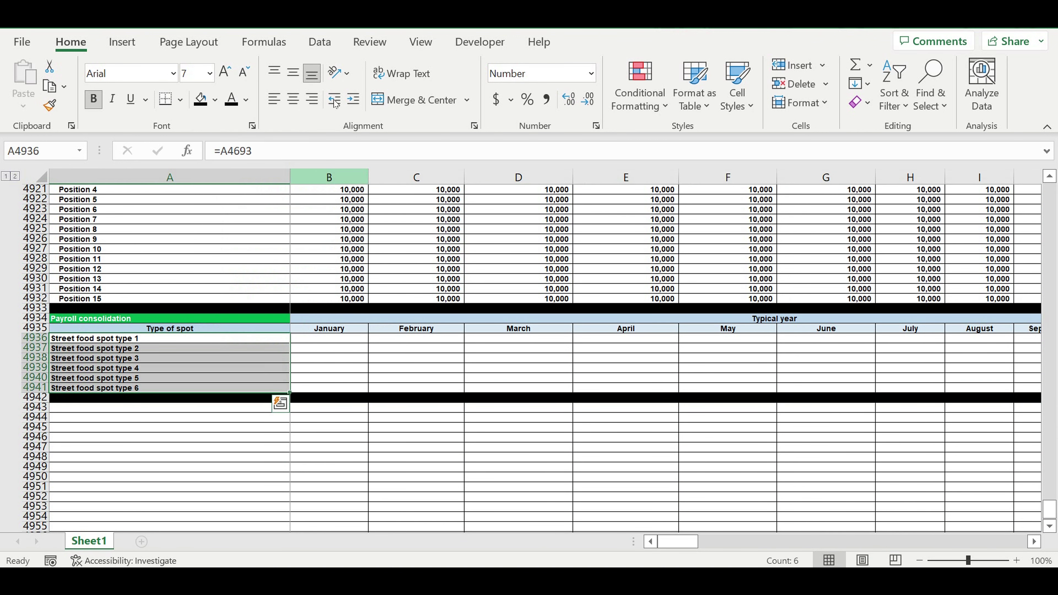
{"action": "left_click", "coordinate": [354, 100]}
{"action": "left_click", "coordinate": [335, 418]}
- Total the January payroll of street food spot type 6 in B4941 with =SUM(B4918:B4932)
{"action": "left_click", "coordinate": [324, 341]}
{"action": "left_click", "coordinate": [329, 390]}
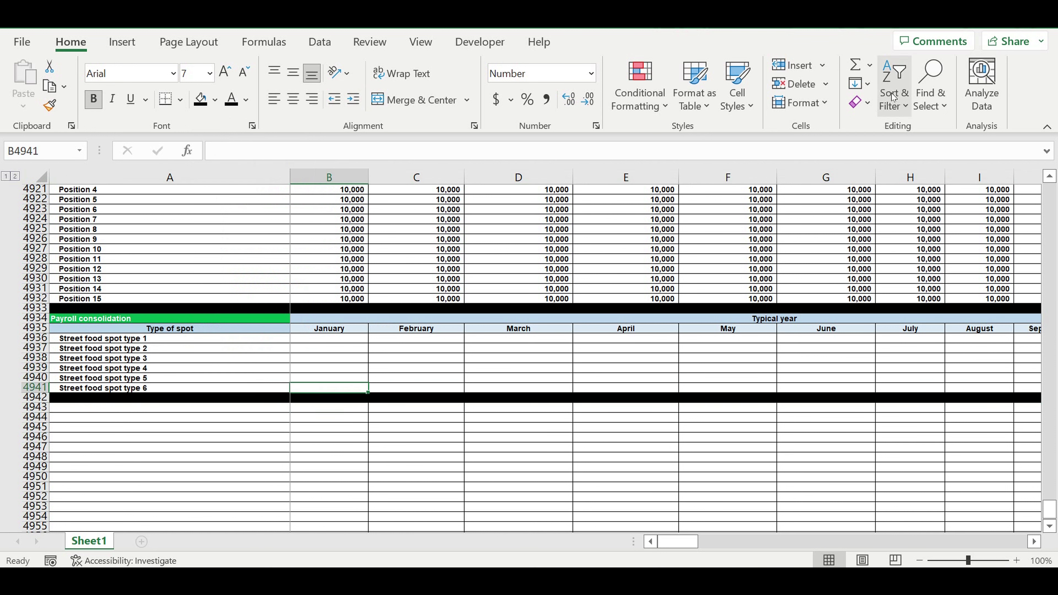
{"action": "left_click", "coordinate": [855, 65]}
{"action": "scroll", "coordinate": [510, 280], "scroll_direction": "up", "scroll_amount": 4}
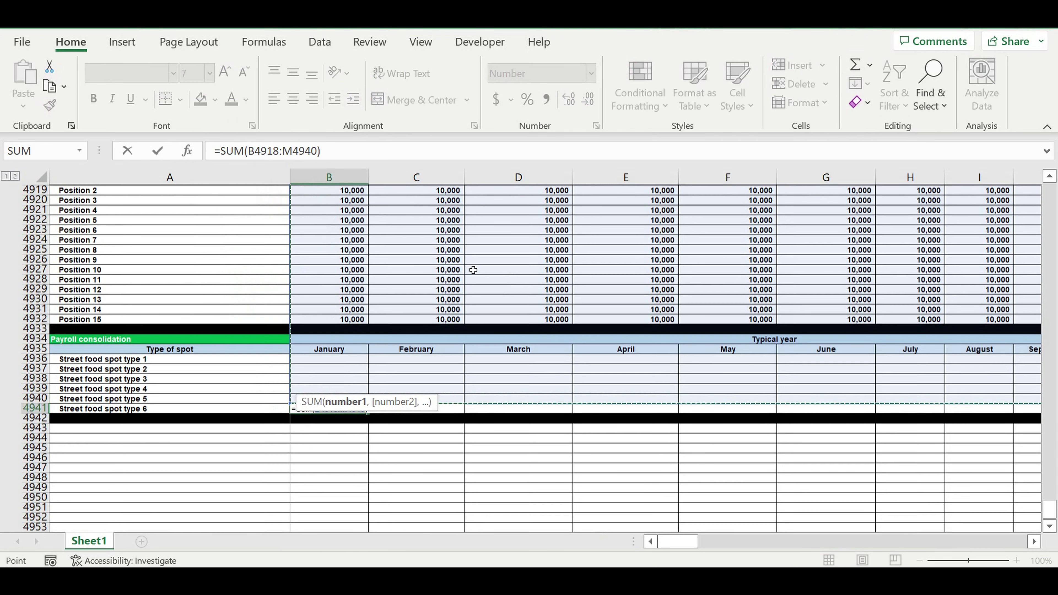
{"action": "left_click_drag", "start_coordinate": [321, 279], "coordinate": [338, 418]}
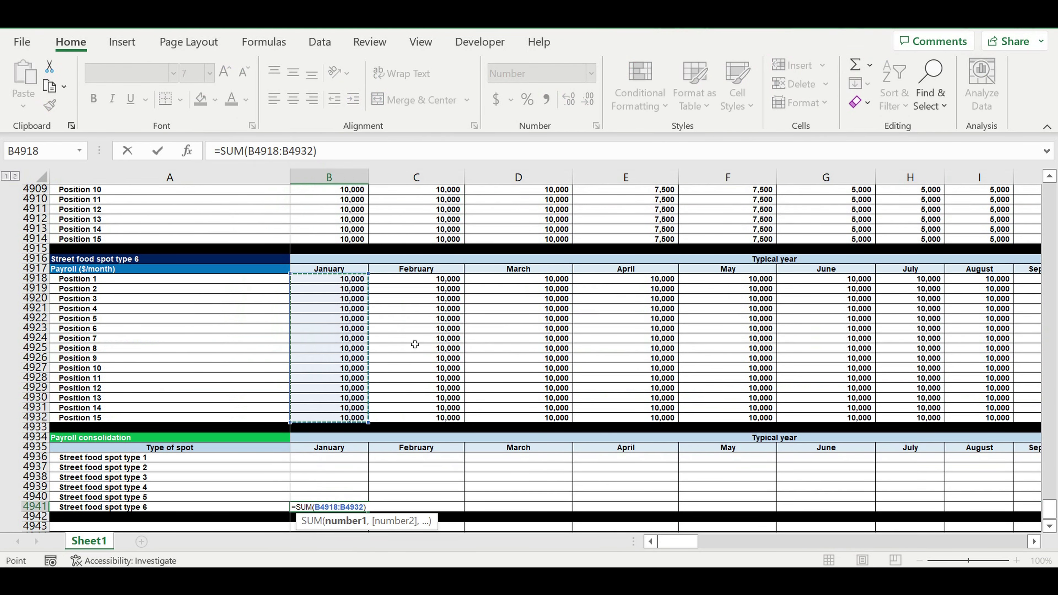
{"action": "key", "text": "Return"}
- Total the January payroll of street food spot type 5 in B4940 with =SUM(B4900:B4914)
{"action": "left_click", "coordinate": [351, 496]}
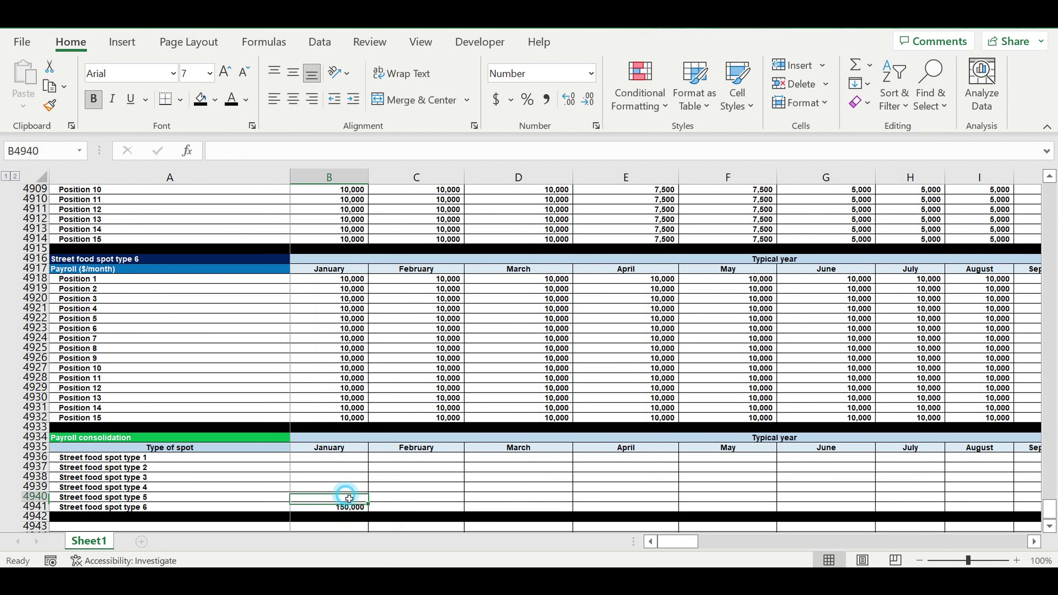
{"action": "left_click", "coordinate": [857, 71]}
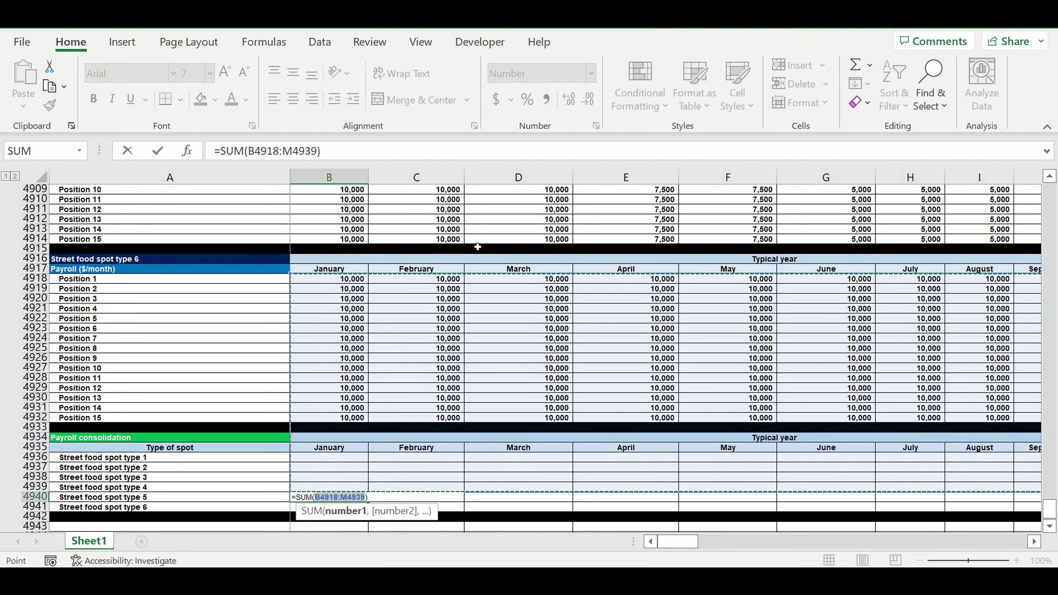
{"action": "scroll", "coordinate": [461, 252], "scroll_direction": "up", "scroll_amount": 5}
{"action": "left_click_drag", "start_coordinate": [331, 250], "coordinate": [340, 387]}
{"action": "key", "text": "Return"}
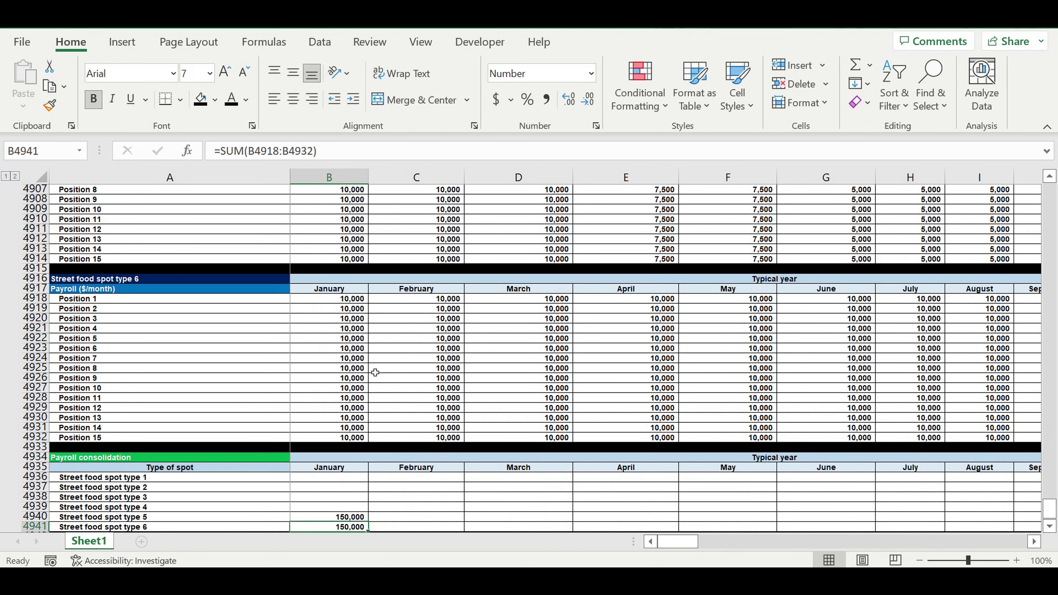
- Total the January payroll of street food spot type 4 in B4939 with =SUM(B4882:B4896)
{"action": "scroll", "coordinate": [375, 372], "scroll_direction": "down", "scroll_amount": 4}
{"action": "left_click", "coordinate": [333, 388]}
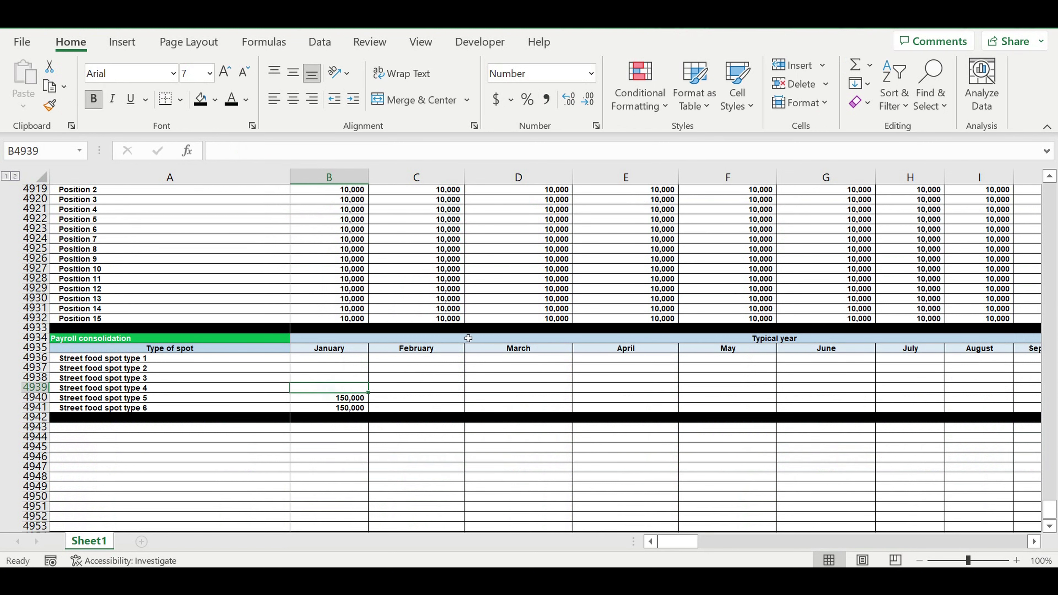
{"action": "left_click", "coordinate": [855, 63]}
{"action": "scroll", "coordinate": [443, 294], "scroll_direction": "up", "scroll_amount": 8}
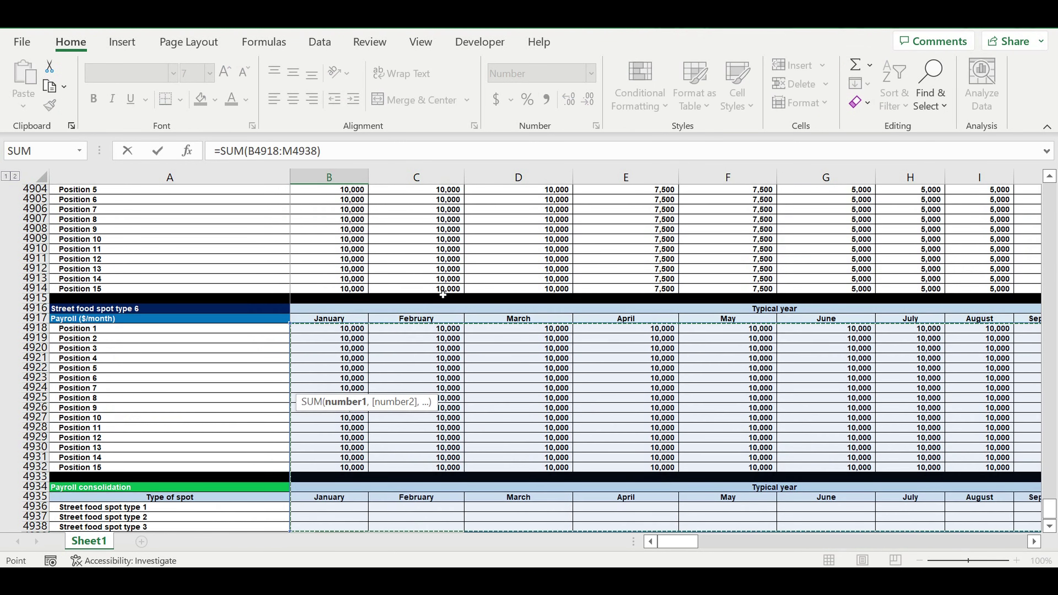
{"action": "scroll", "coordinate": [442, 294], "scroll_direction": "up", "scroll_amount": 7}
{"action": "left_click_drag", "start_coordinate": [327, 272], "coordinate": [319, 412]}
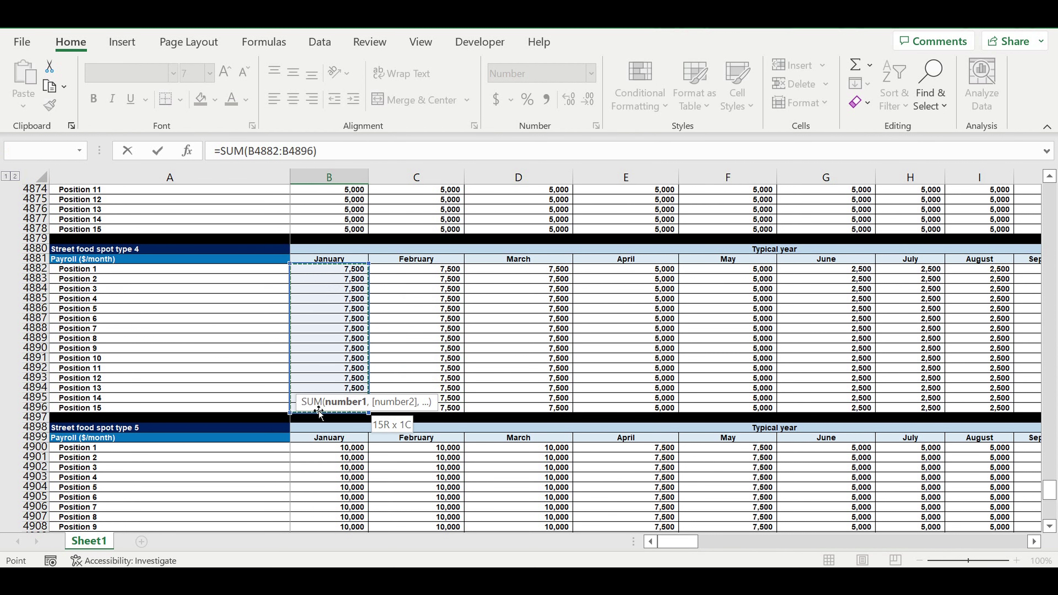
{"action": "key", "text": "Return"}
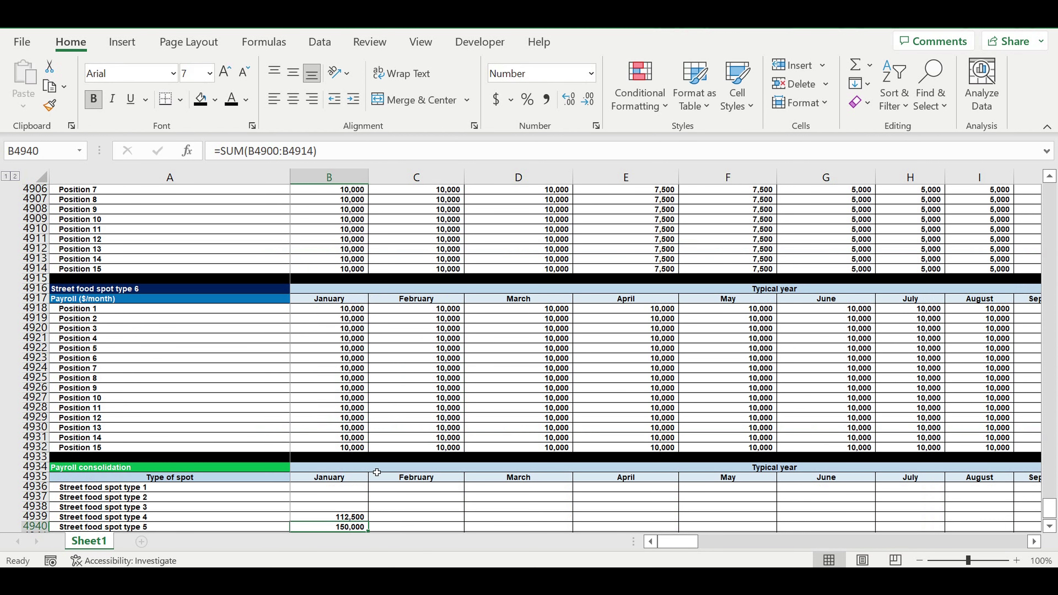
- Total the January payroll of street food spot type 3 in B4938 with =SUM(B4864:B4878)
{"action": "left_click", "coordinate": [348, 509]}
{"action": "left_click", "coordinate": [855, 67]}
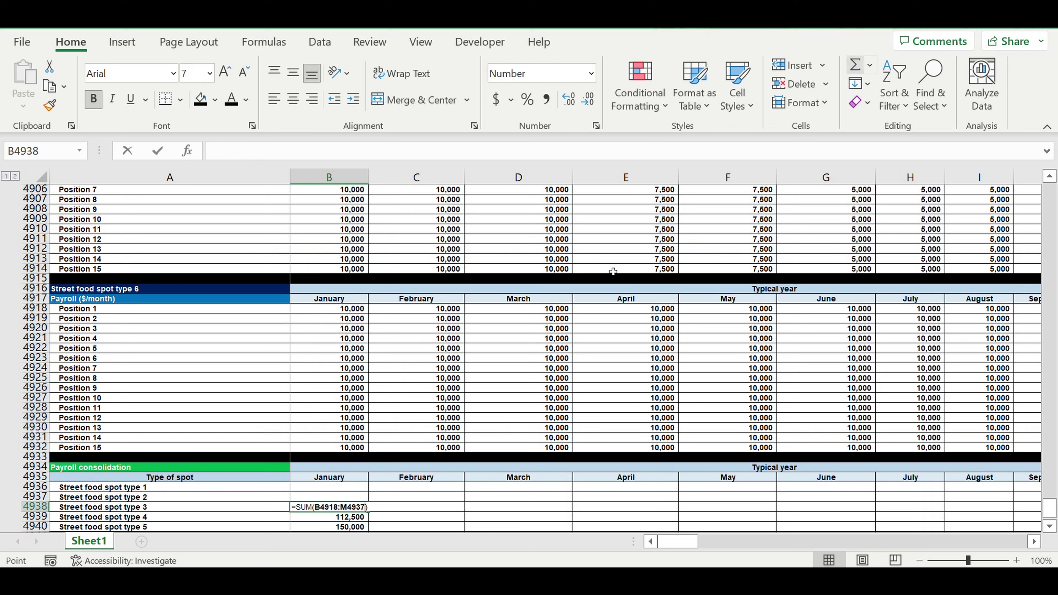
{"action": "scroll", "coordinate": [434, 301], "scroll_direction": "up", "scroll_amount": 15}
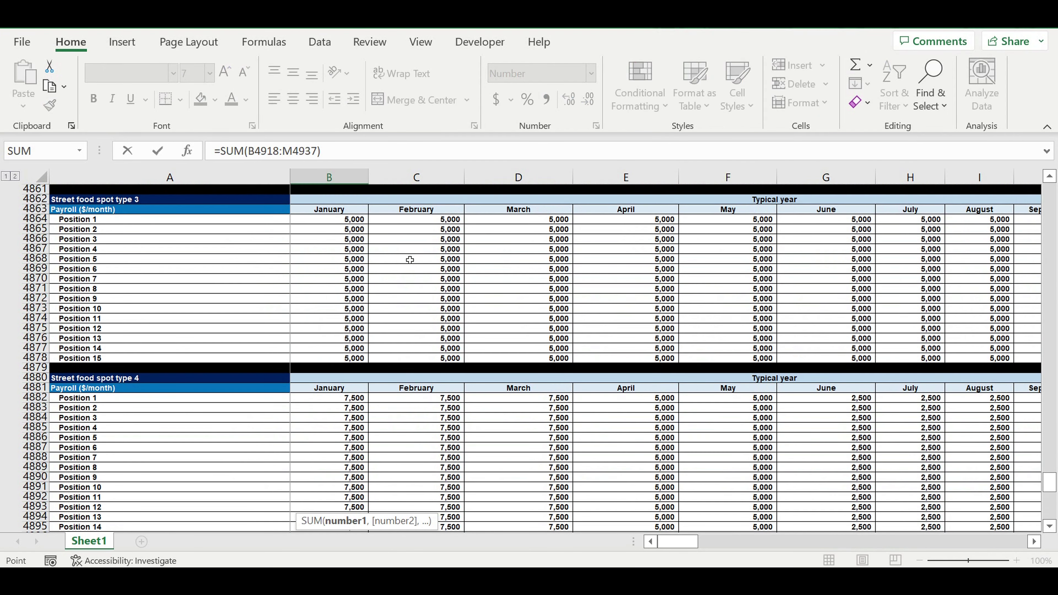
{"action": "left_click_drag", "start_coordinate": [339, 222], "coordinate": [336, 361]}
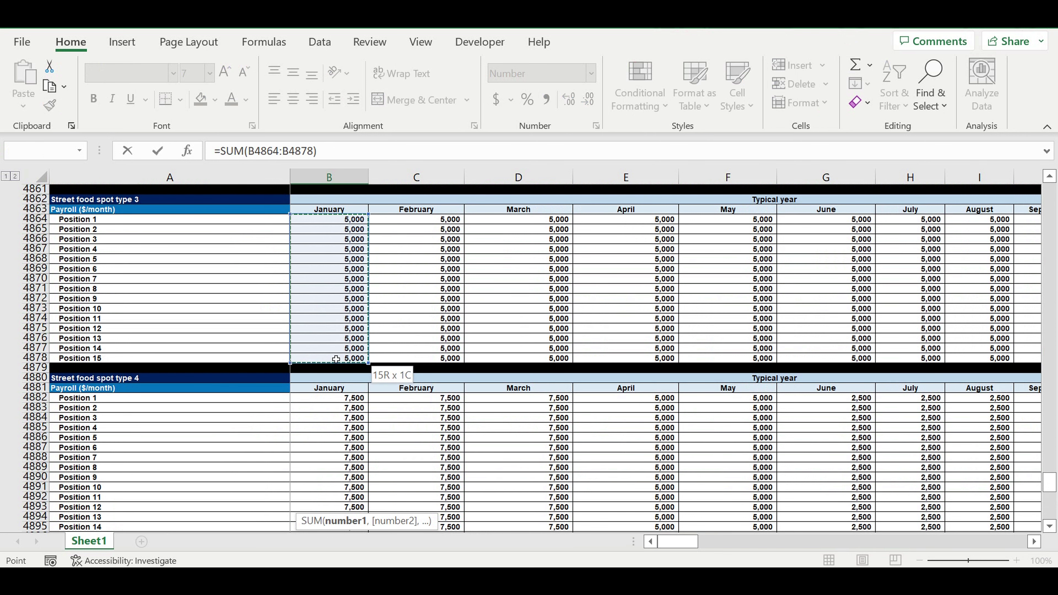
{"action": "key", "text": "Return"}
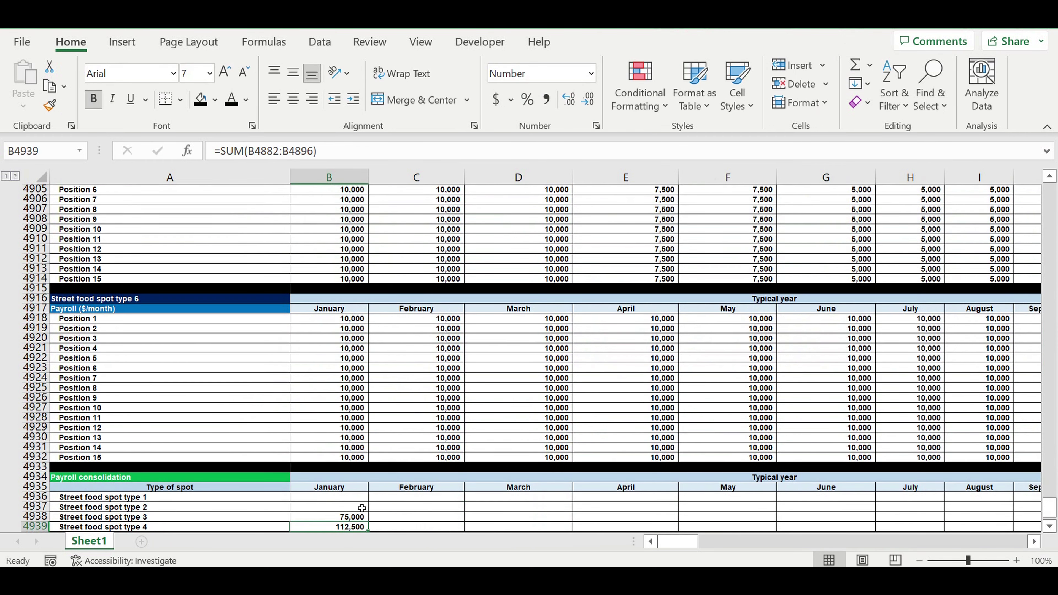
- Total the January payroll of street food spot type 2 in B4937 with =SUM(B4846:B4860)
{"action": "left_click", "coordinate": [362, 508]}
{"action": "left_click", "coordinate": [855, 65]}
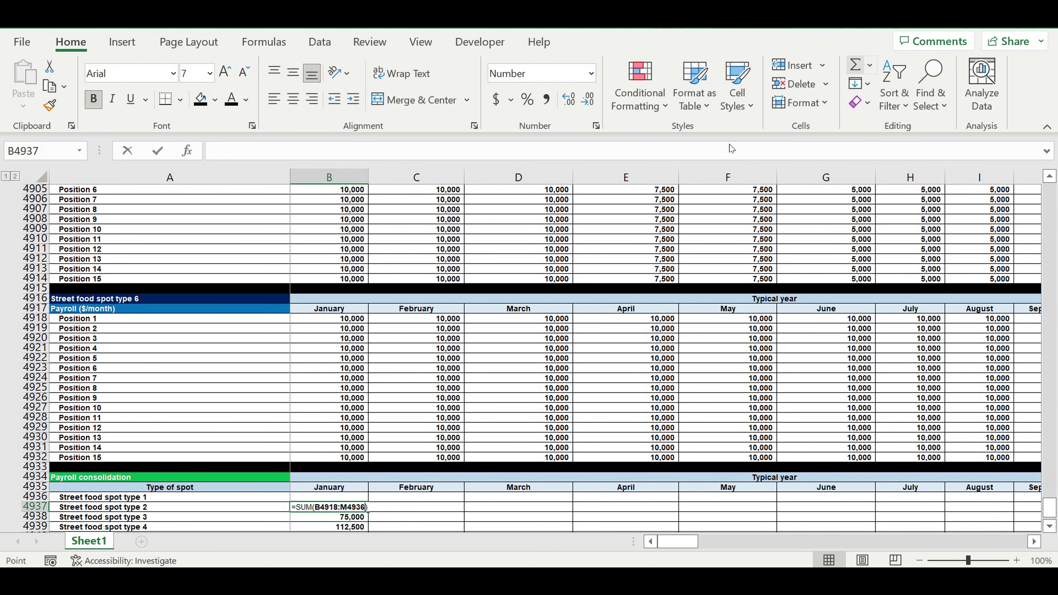
{"action": "scroll", "coordinate": [398, 292], "scroll_direction": "up", "scroll_amount": 17}
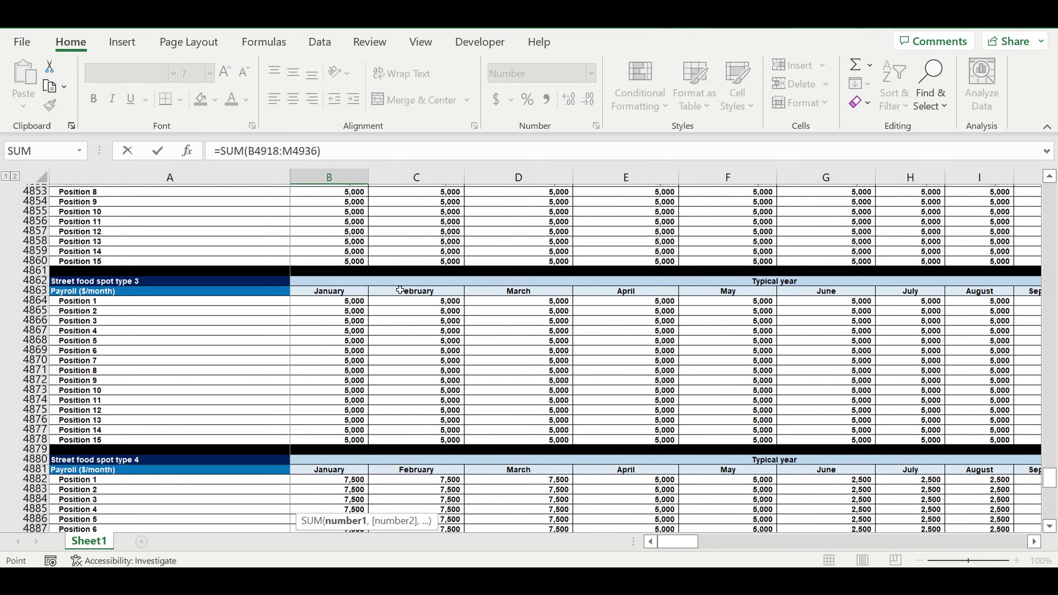
{"action": "scroll", "coordinate": [400, 290], "scroll_direction": "up", "scroll_amount": 5}
{"action": "left_click_drag", "start_coordinate": [342, 265], "coordinate": [330, 400]}
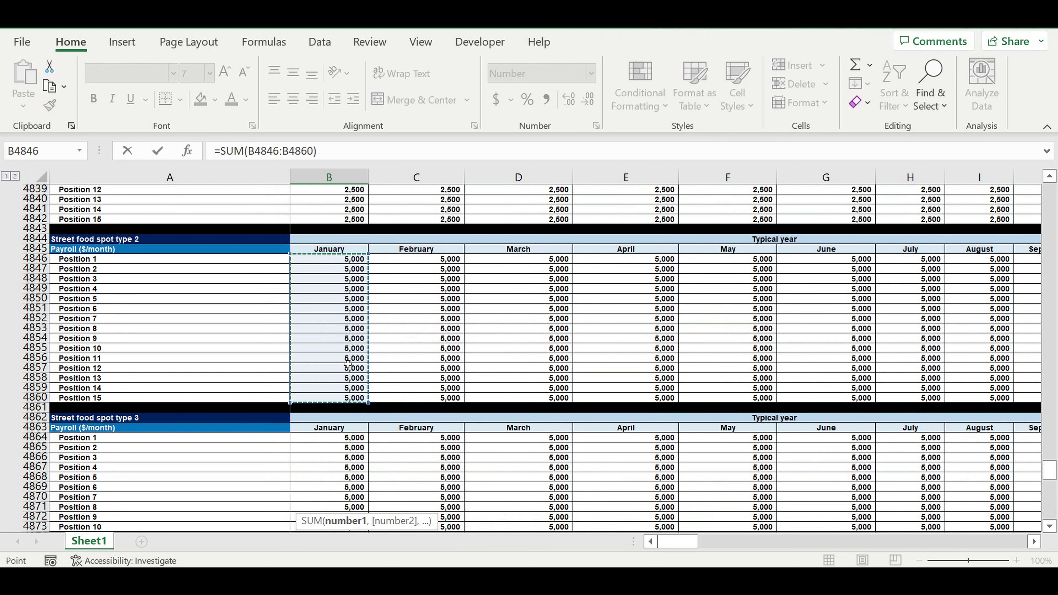
{"action": "key", "text": "Return"}
- Total the January payroll of street food spot type 1 in B4936 with =SUM(B4828:B4842)
{"action": "left_click", "coordinate": [336, 511]}
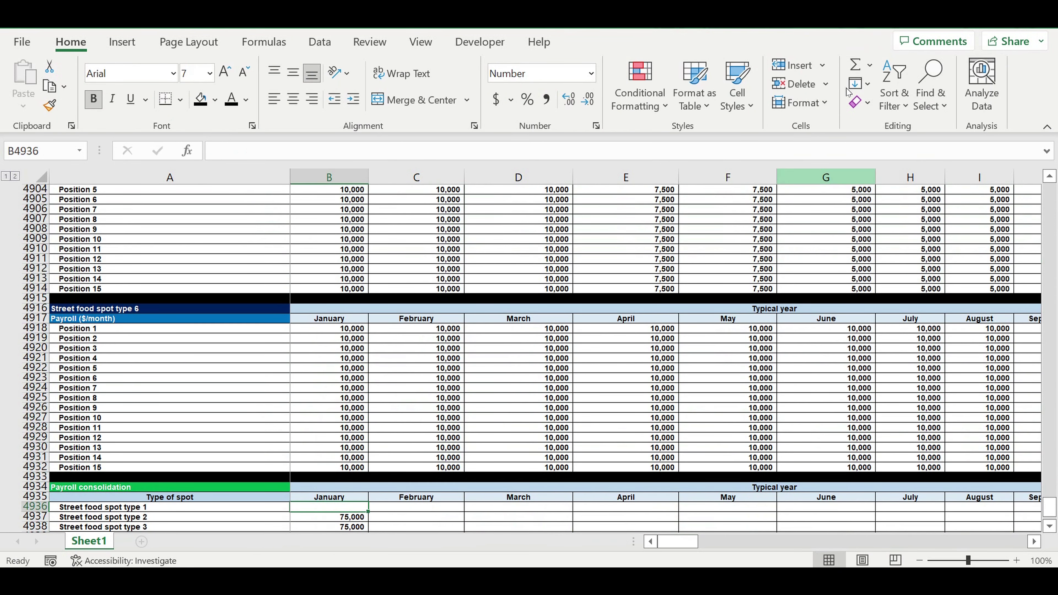
{"action": "left_click", "coordinate": [855, 64]}
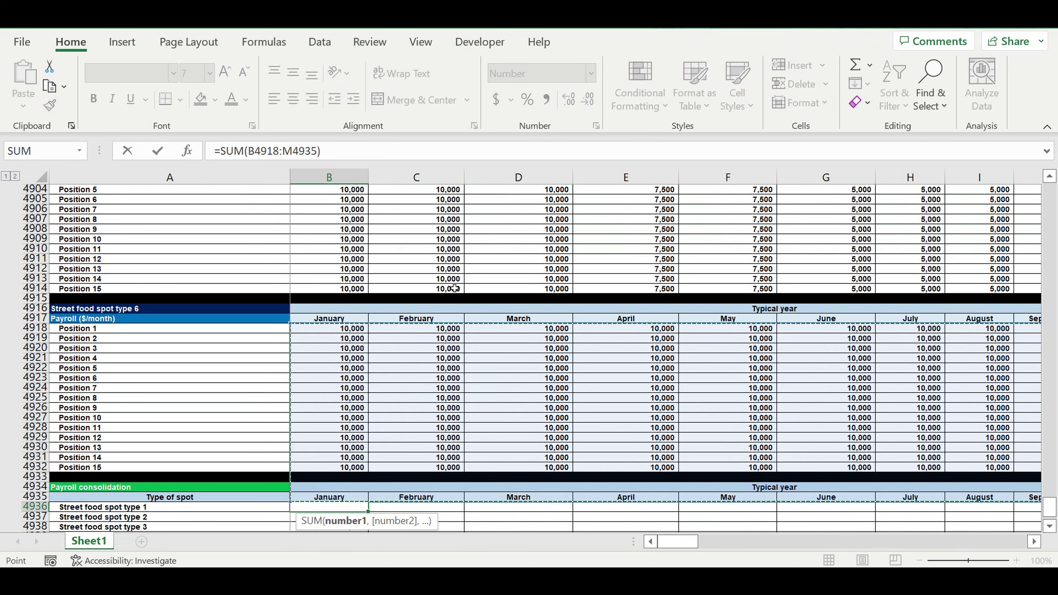
{"action": "scroll", "coordinate": [454, 290], "scroll_direction": "up", "scroll_amount": 20}
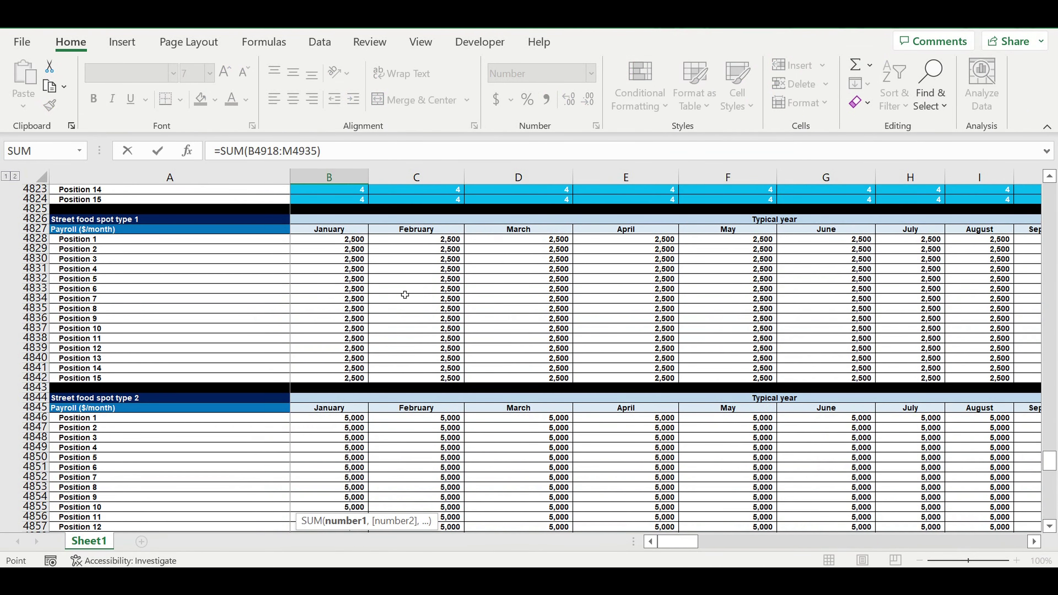
{"action": "left_click_drag", "start_coordinate": [320, 241], "coordinate": [327, 382]}
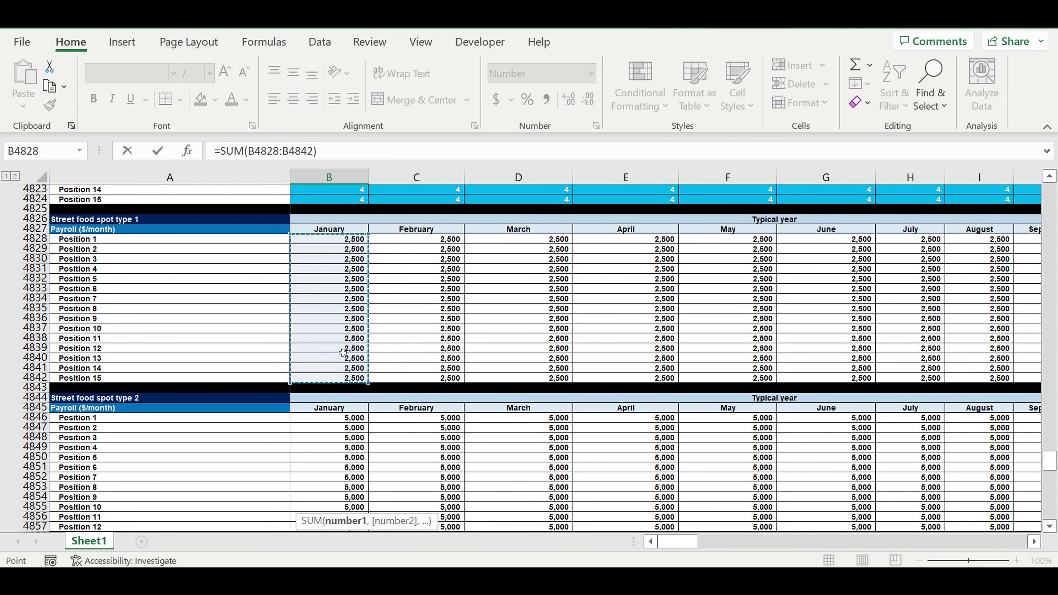
{"action": "key", "text": "Return"}
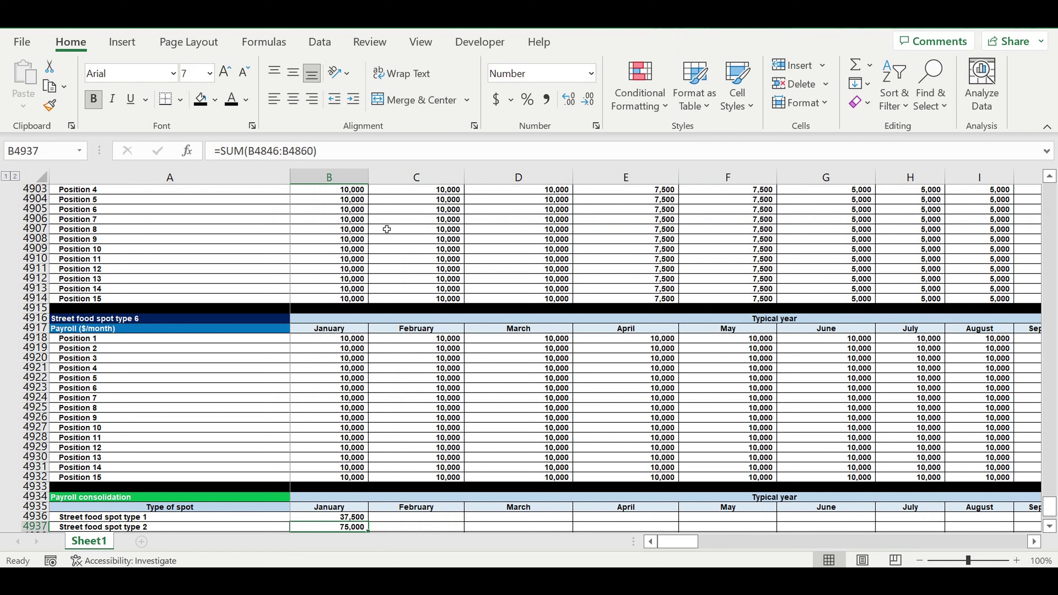
- Fill the January payroll totals in B4936:B4941 across to December in column M
{"action": "scroll", "coordinate": [459, 308], "scroll_direction": "down", "scroll_amount": 5}
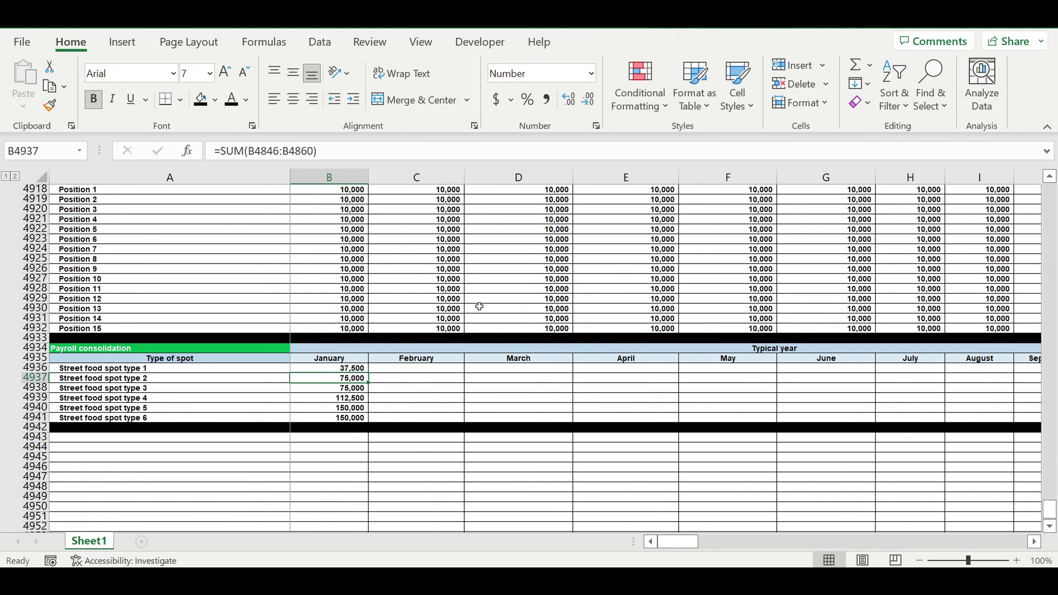
{"action": "left_click_drag", "start_coordinate": [333, 370], "coordinate": [977, 387]}
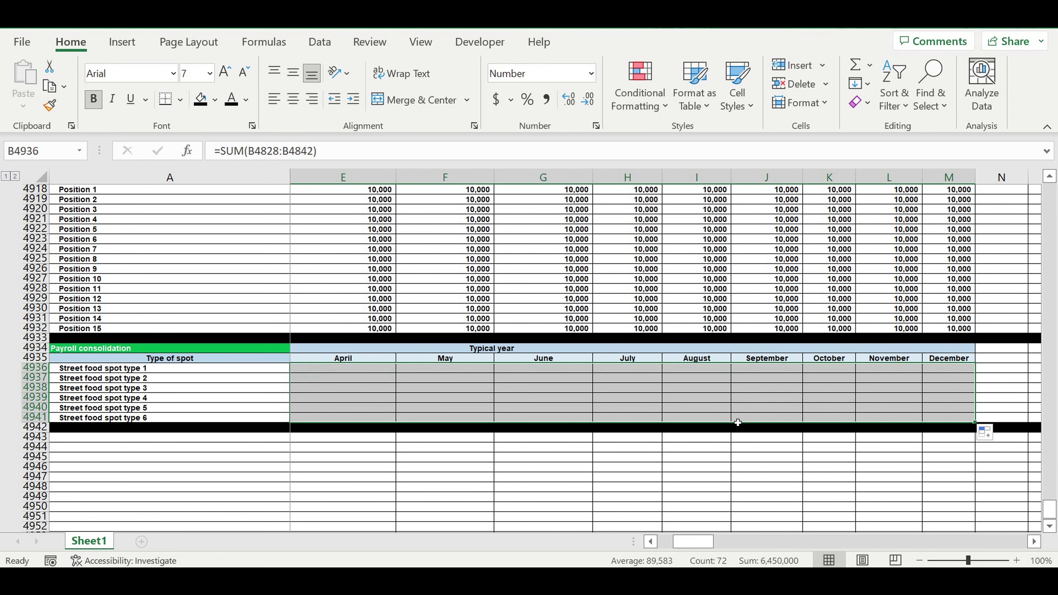
{"action": "left_click", "coordinate": [758, 456]}
{"action": "left_click_drag", "start_coordinate": [692, 542], "coordinate": [628, 548]}
- Copy the Direct expenses table in rows 4691:4699 and paste it at A4943 below the Payroll consolidation table
{"action": "scroll", "coordinate": [652, 390], "scroll_direction": "up", "scroll_amount": 20}
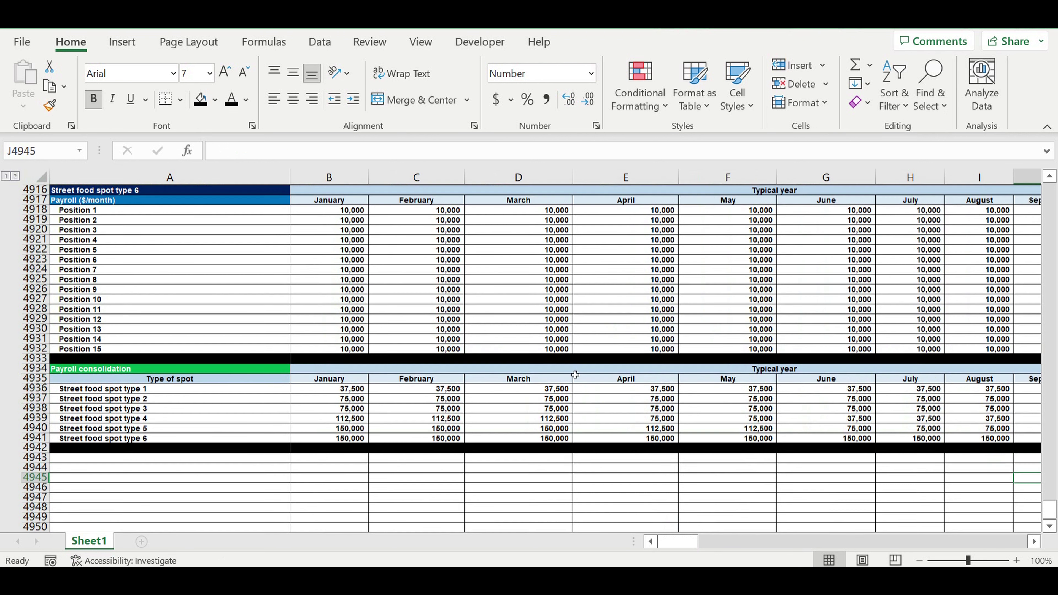
{"action": "scroll", "coordinate": [580, 375], "scroll_direction": "up", "scroll_amount": 20}
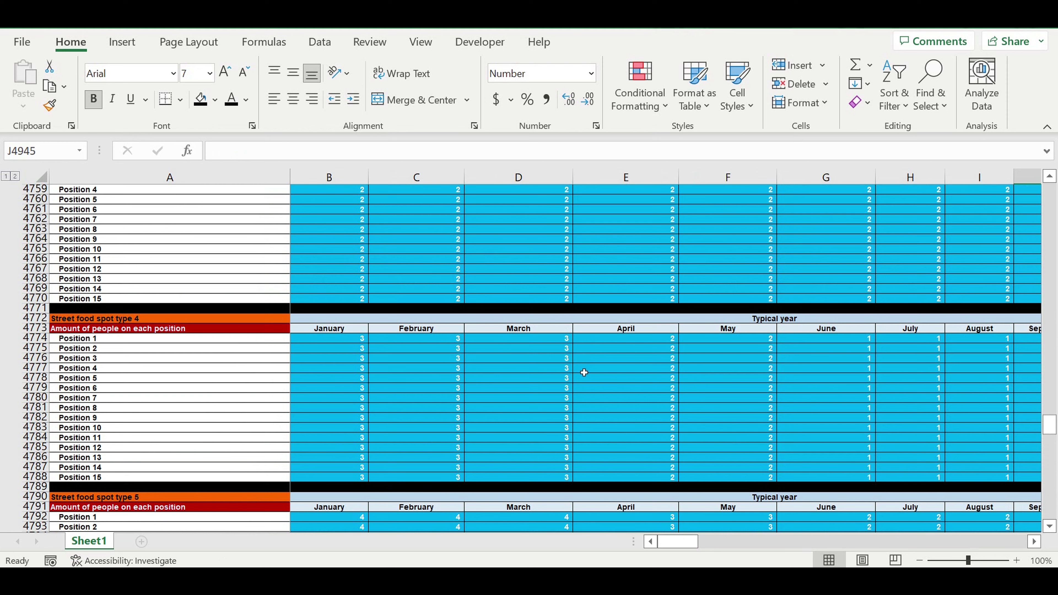
{"action": "scroll", "coordinate": [581, 370], "scroll_direction": "up", "scroll_amount": 20}
{"action": "scroll", "coordinate": [579, 367], "scroll_direction": "up", "scroll_amount": 6}
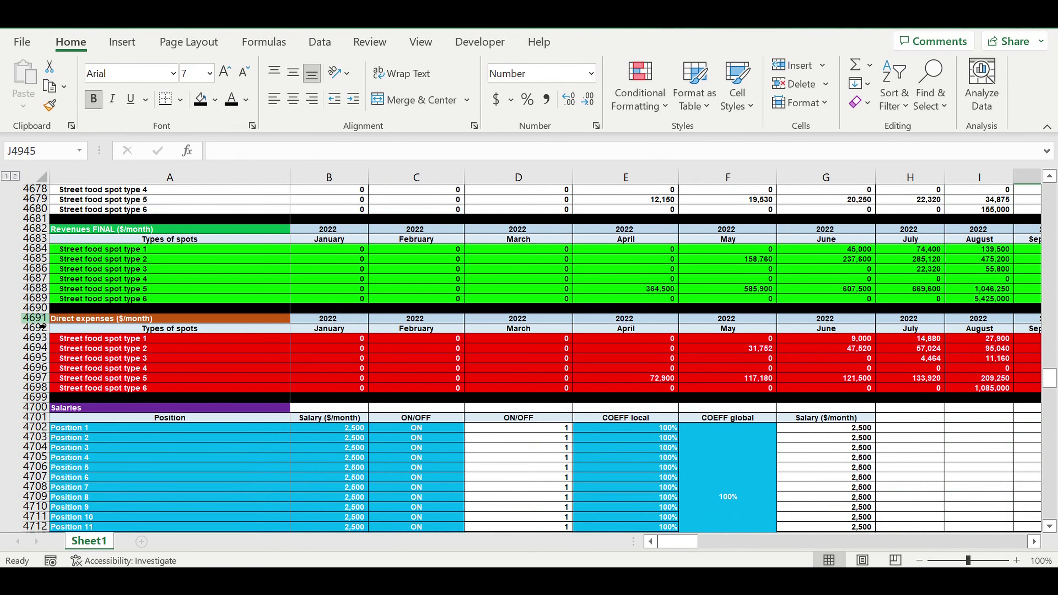
{"action": "left_click_drag", "start_coordinate": [38, 320], "coordinate": [27, 396]}
{"action": "key", "text": "ctrl+c"}
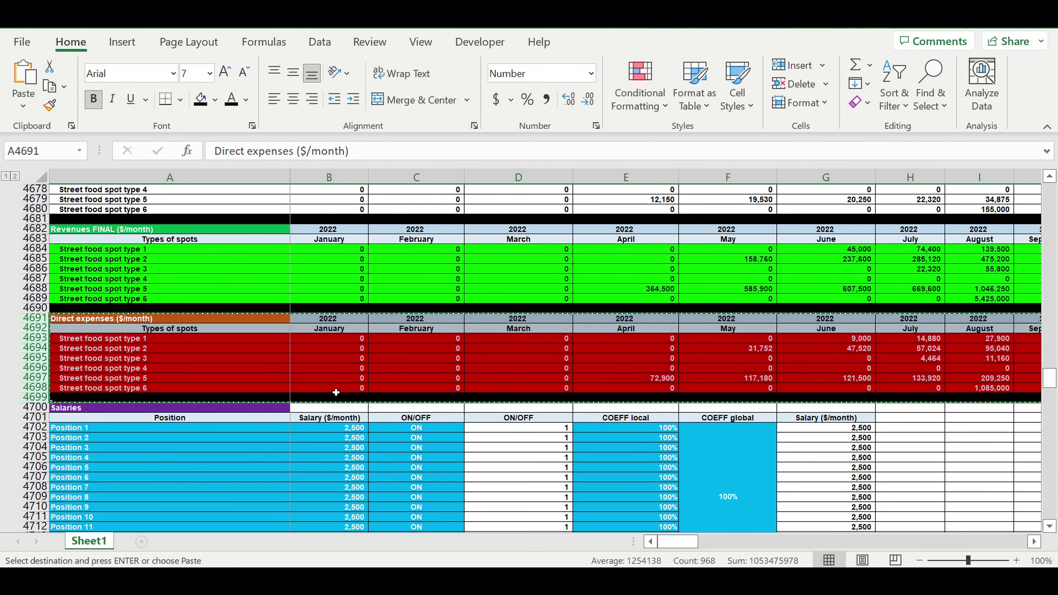
{"action": "scroll", "coordinate": [340, 390], "scroll_direction": "down", "scroll_amount": 6}
{"action": "scroll", "coordinate": [340, 389], "scroll_direction": "down", "scroll_amount": 12}
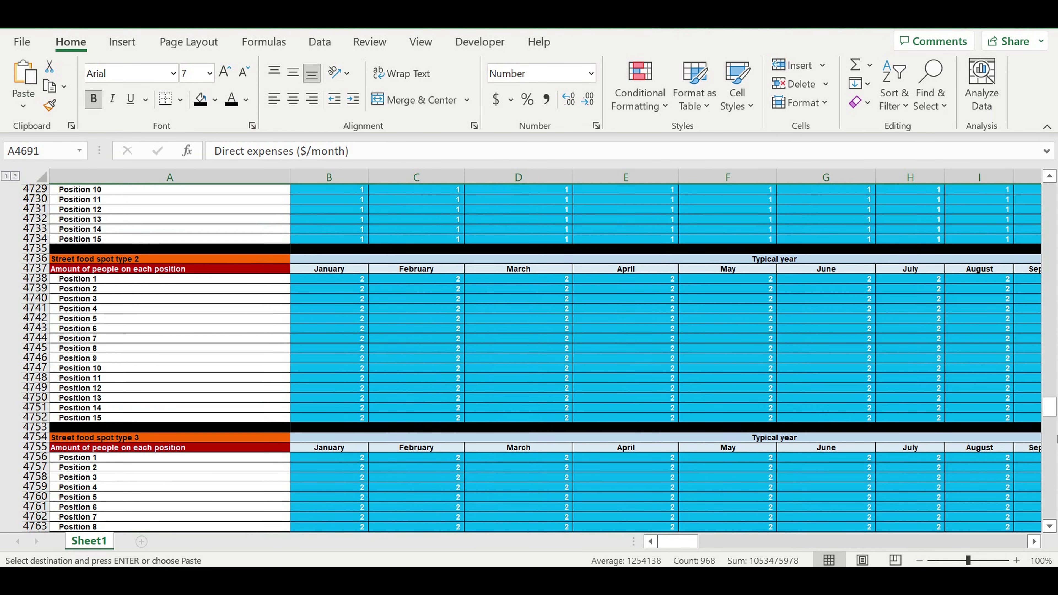
{"action": "left_click_drag", "start_coordinate": [1049, 414], "coordinate": [1049, 509]}
{"action": "scroll", "coordinate": [195, 388], "scroll_direction": "down", "scroll_amount": 5}
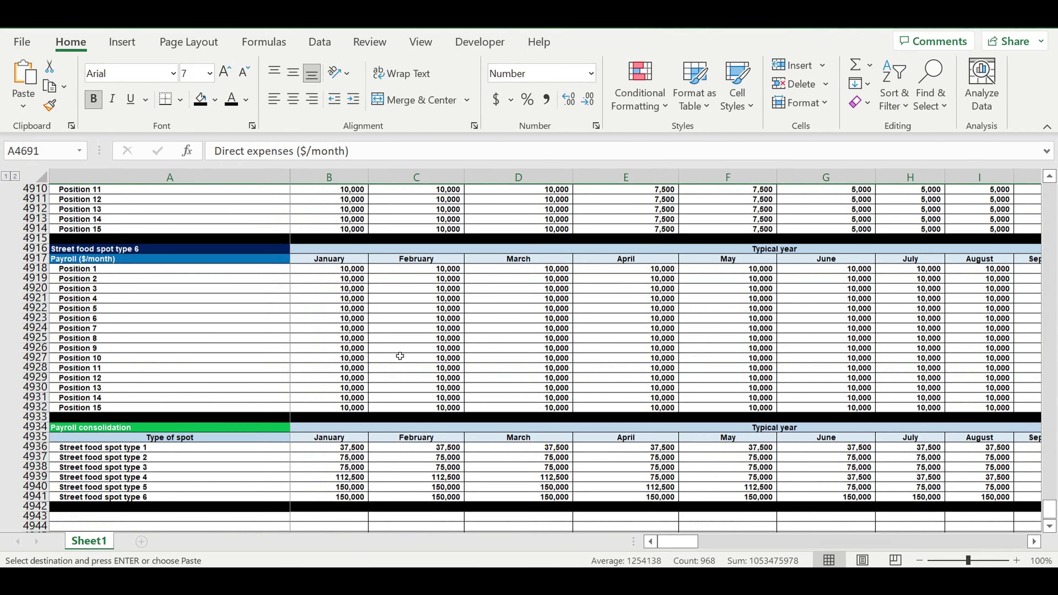
{"action": "left_click", "coordinate": [200, 391]}
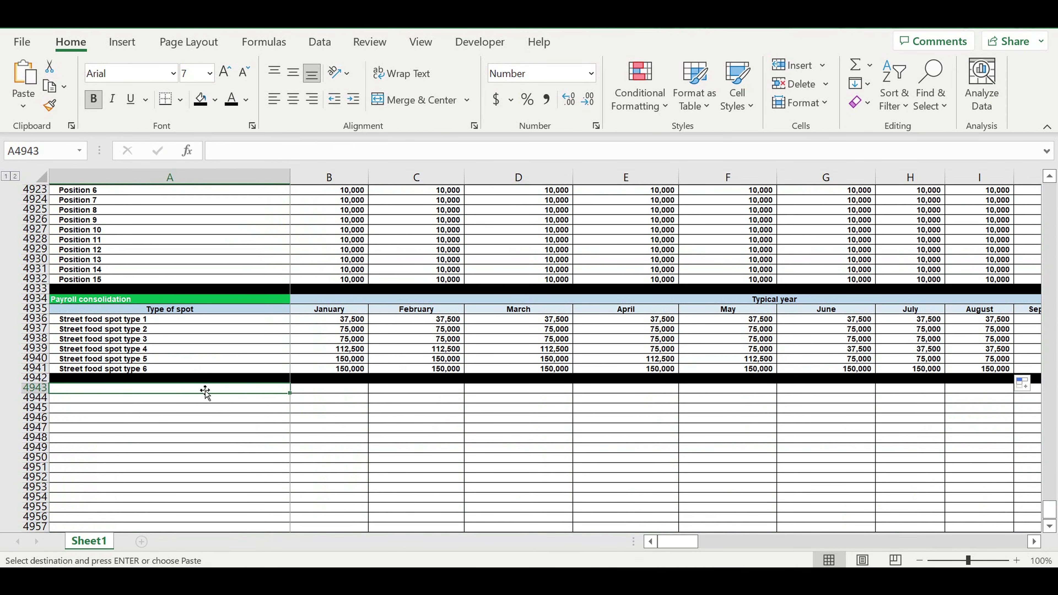
{"action": "key", "text": "ctrl+v"}
- Link the year heading in B4943 to the Direct expenses year heading with =B4691
{"action": "left_click", "coordinate": [328, 389]}
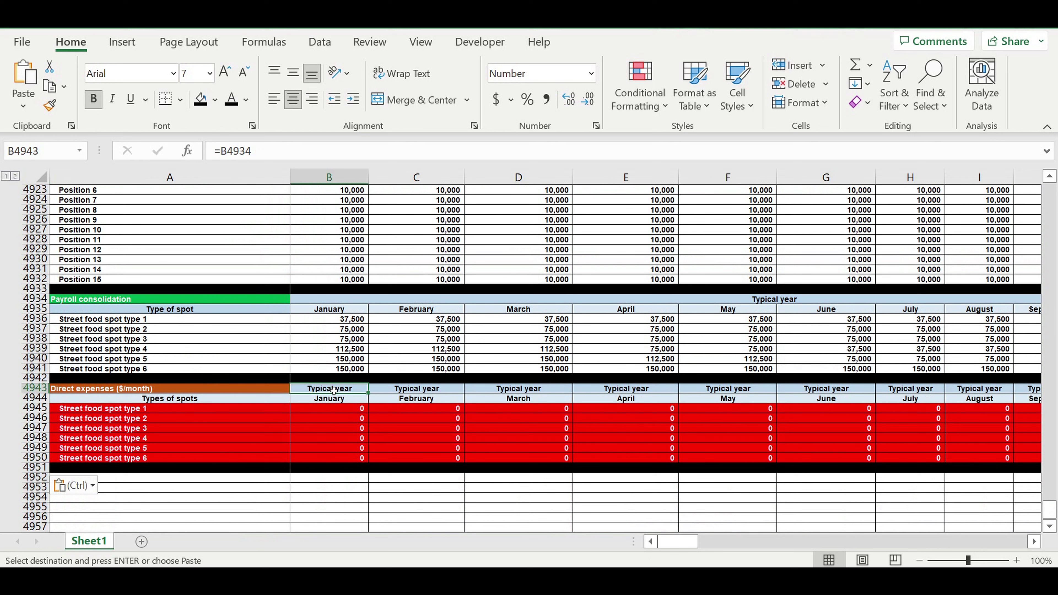
{"action": "type", "text": "="}
{"action": "scroll", "coordinate": [478, 312], "scroll_direction": "up", "scroll_amount": 12}
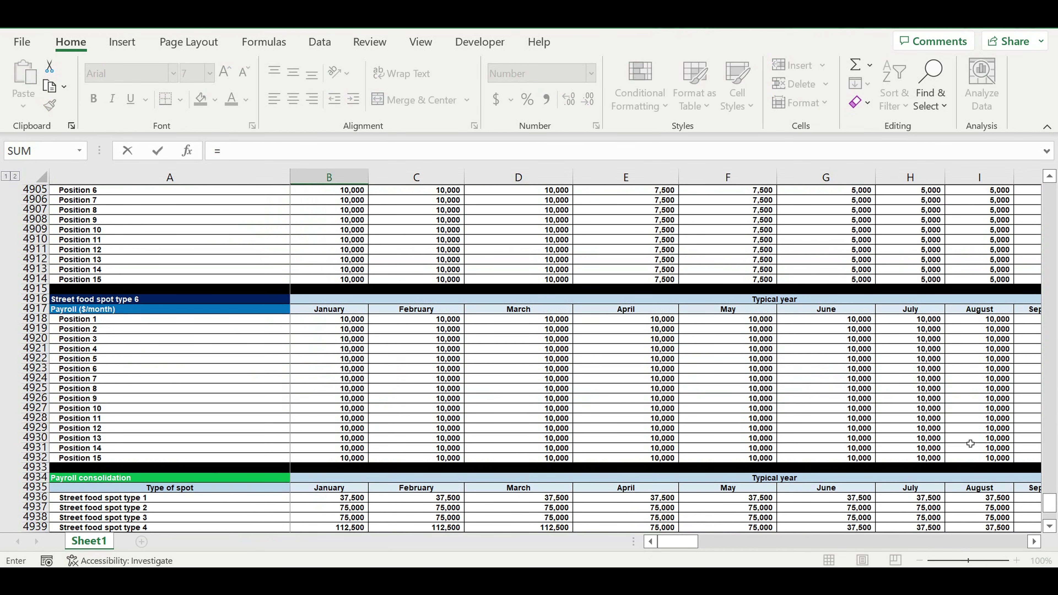
{"action": "scroll", "coordinate": [478, 312], "scroll_direction": "up", "scroll_amount": 20}
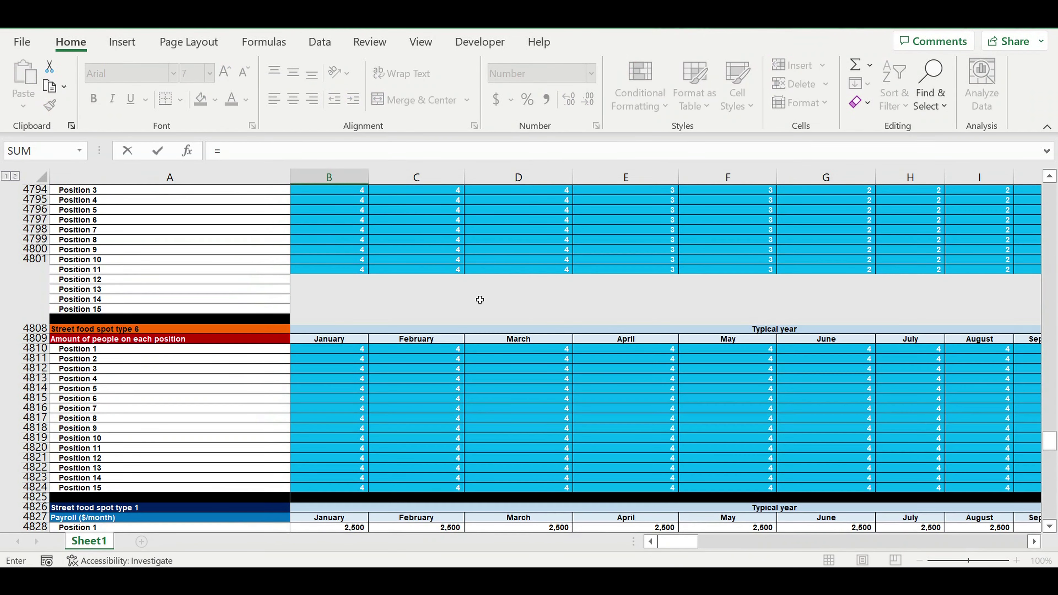
{"action": "scroll", "coordinate": [479, 300], "scroll_direction": "up", "scroll_amount": 20}
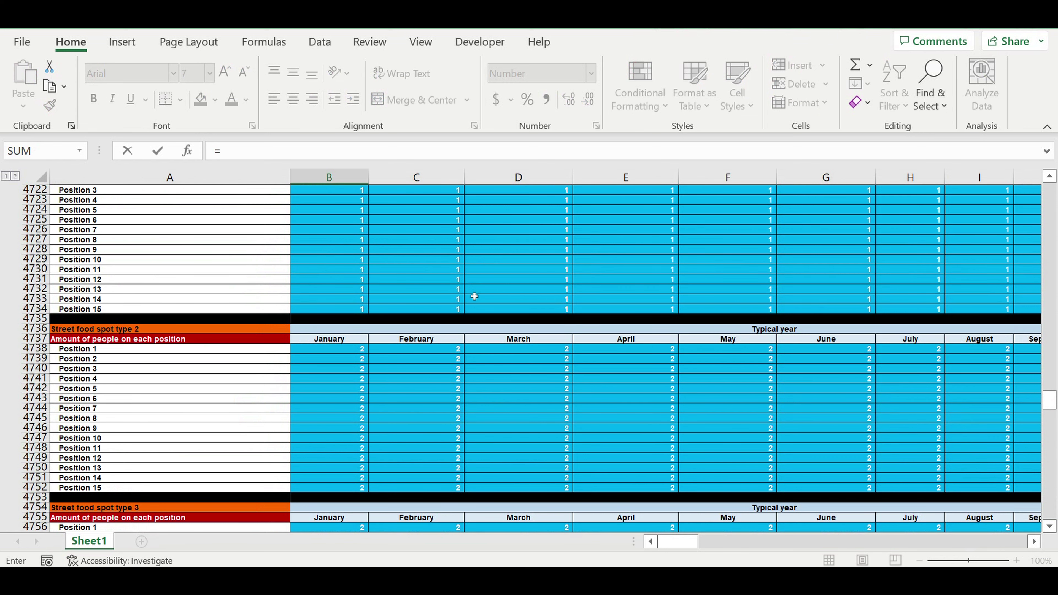
{"action": "scroll", "coordinate": [471, 295], "scroll_direction": "up", "scroll_amount": 11}
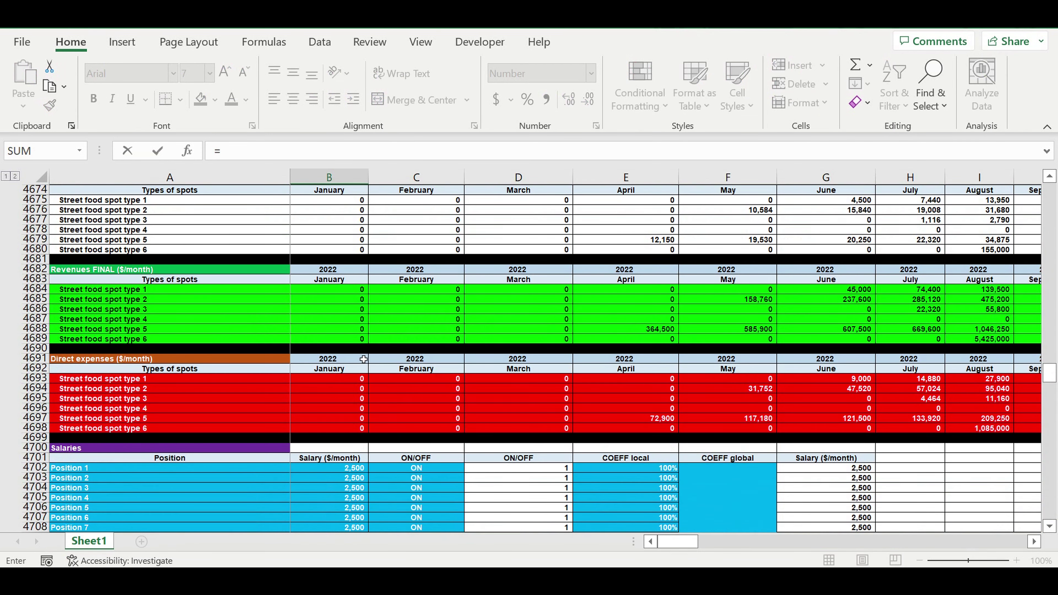
{"action": "left_click", "coordinate": [339, 360]}
{"action": "key", "text": "Return"}
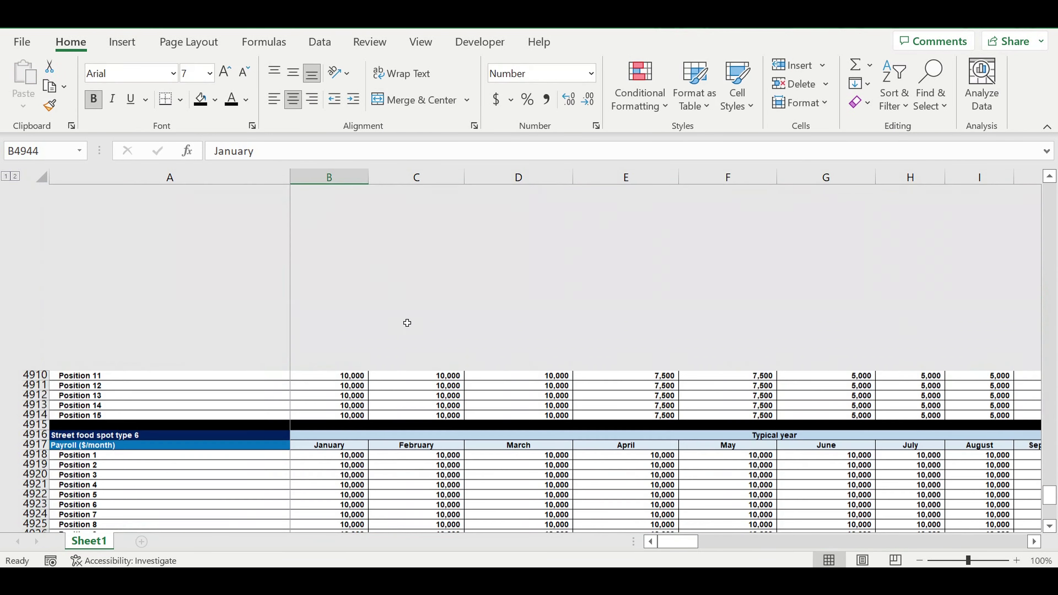
- Link the pasted table's title in A4943 to the Payroll consolidation title with =A4934
{"action": "scroll", "coordinate": [416, 358], "scroll_direction": "down", "scroll_amount": 5}
{"action": "left_click", "coordinate": [122, 343]}
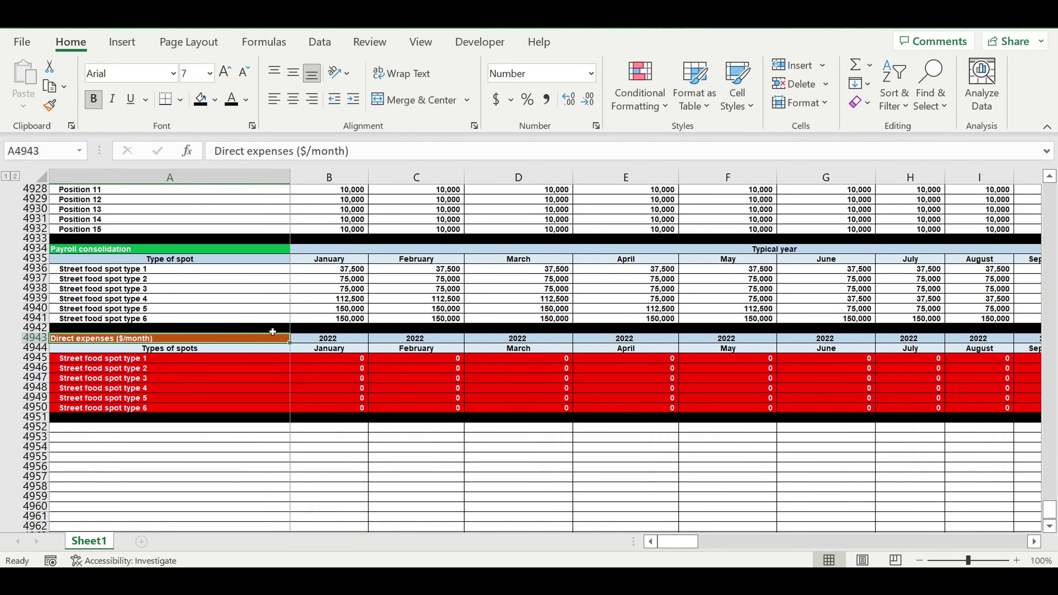
{"action": "type", "text": "="}
{"action": "left_click", "coordinate": [119, 248]}
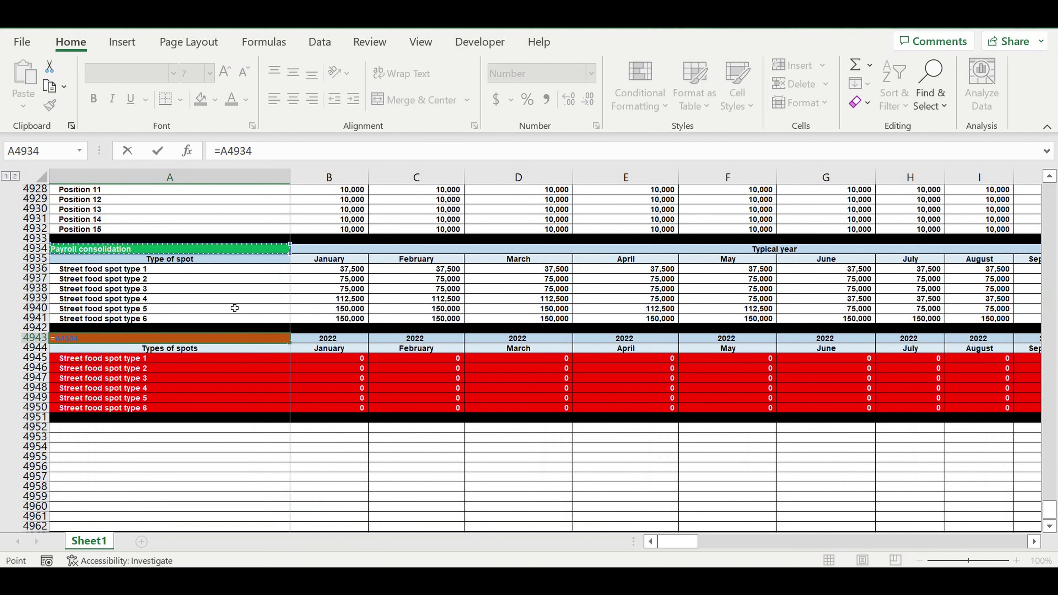
{"action": "key", "text": "Return"}
- Format the spot type rows 4945:4950 with a white fill and black font
{"action": "left_click", "coordinate": [115, 360]}
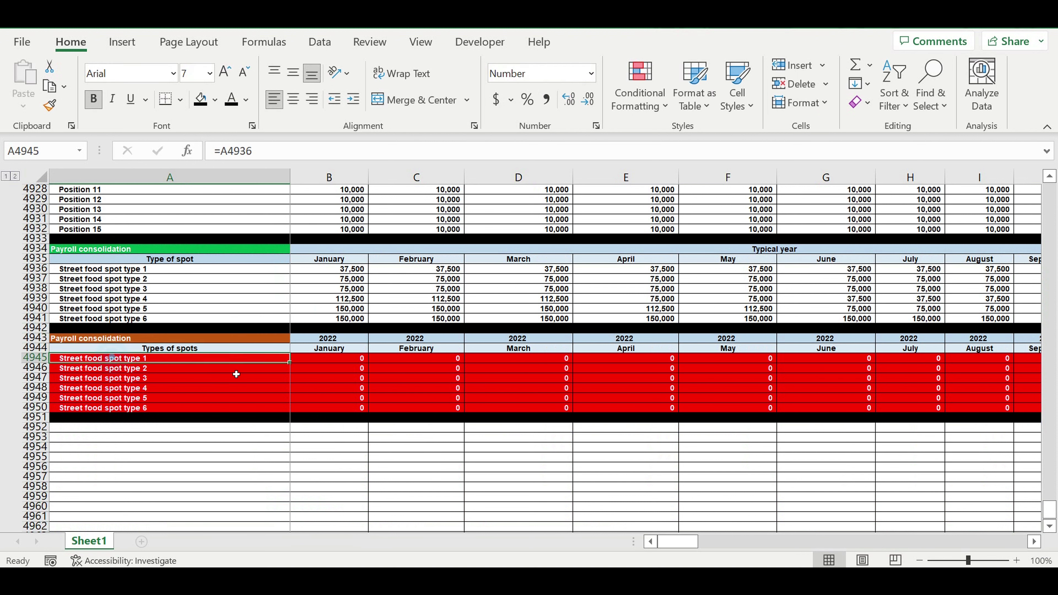
{"action": "left_click_drag", "start_coordinate": [36, 358], "coordinate": [36, 407]}
{"action": "left_click", "coordinate": [216, 101]}
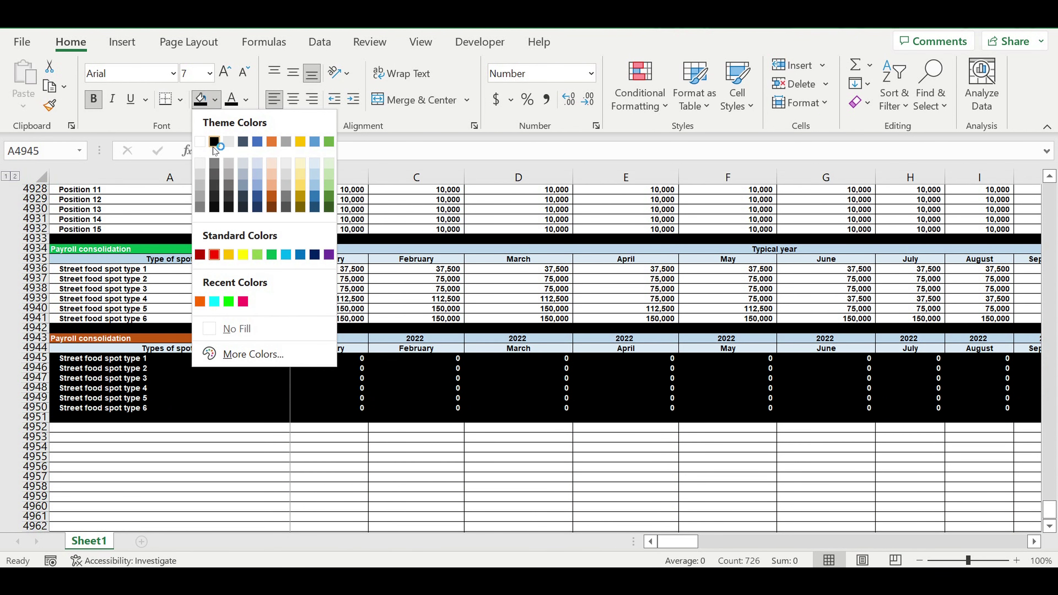
{"action": "left_click", "coordinate": [200, 142]}
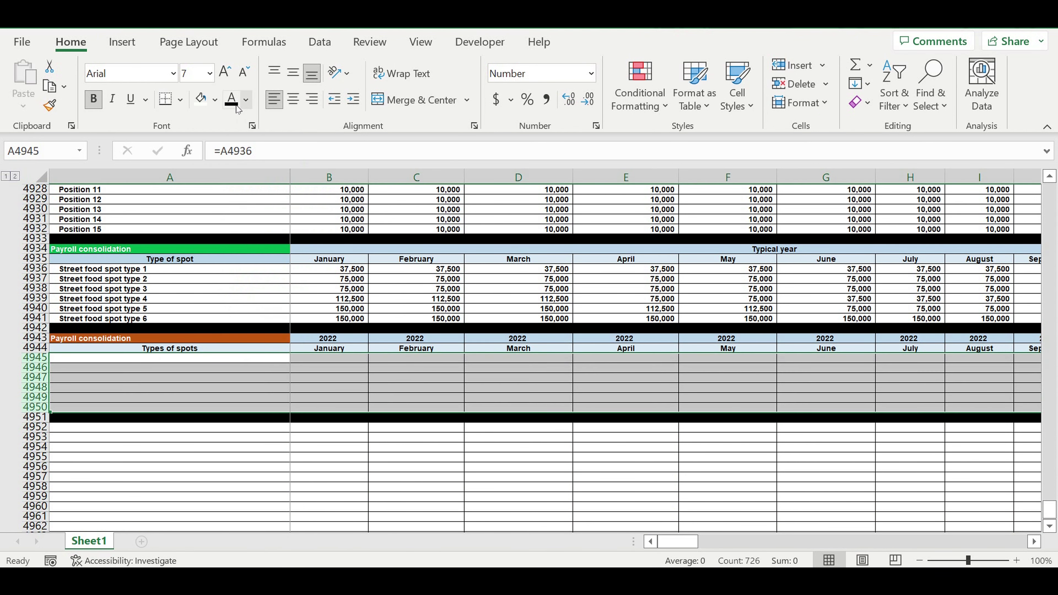
{"action": "left_click", "coordinate": [336, 434]}
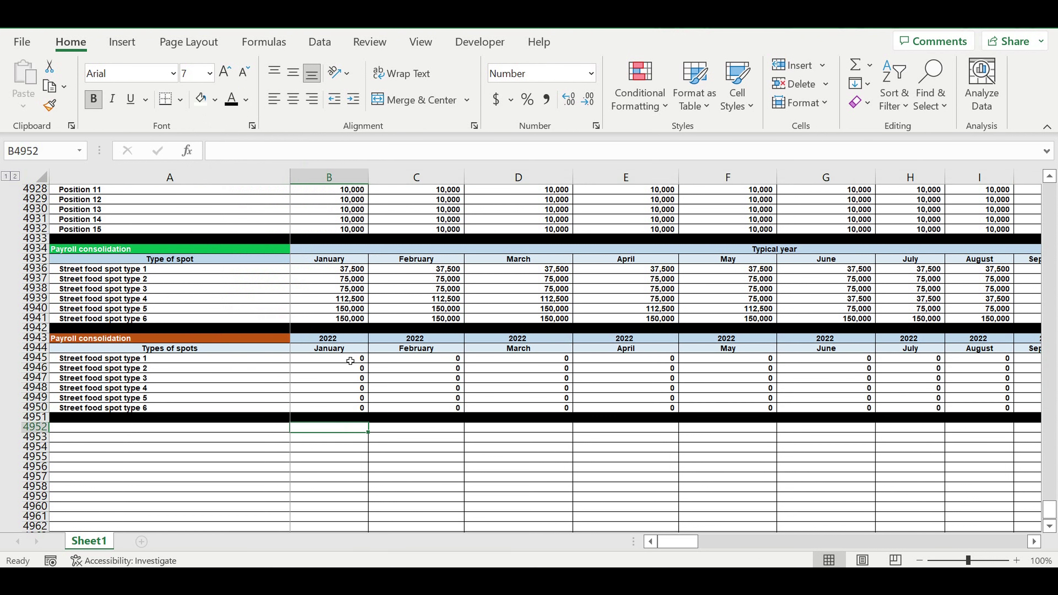
- Link B4945 to the January payroll of spot type 1 with =B4936 and fill it through December 2022 for all six spot types
{"action": "left_click", "coordinate": [342, 363]}
{"action": "type", "text": "="}
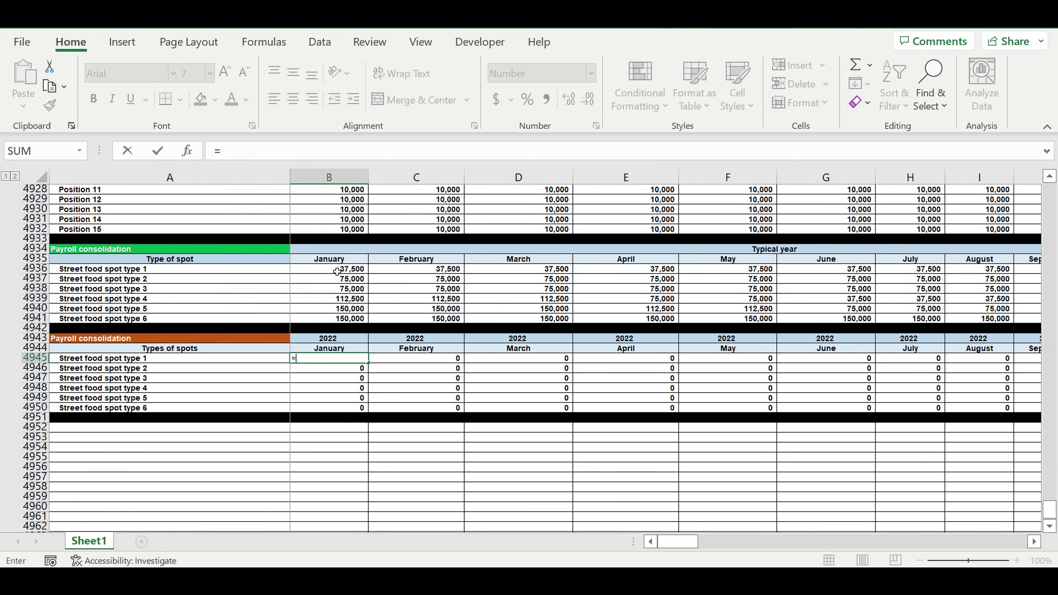
{"action": "left_click", "coordinate": [338, 271]}
{"action": "key", "text": "Return"}
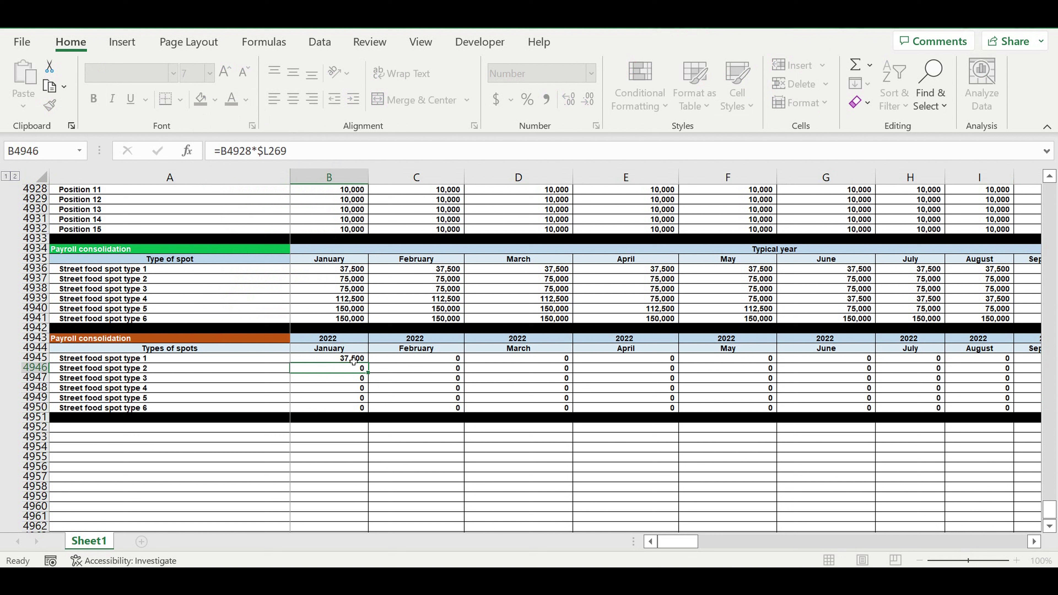
{"action": "left_click", "coordinate": [365, 361]}
{"action": "left_click_drag", "start_coordinate": [373, 369], "coordinate": [545, 370]}
- Link the January 2023 payroll of spot type 1 in N4945 to January 2022 with =B4945
{"action": "left_click", "coordinate": [564, 361]}
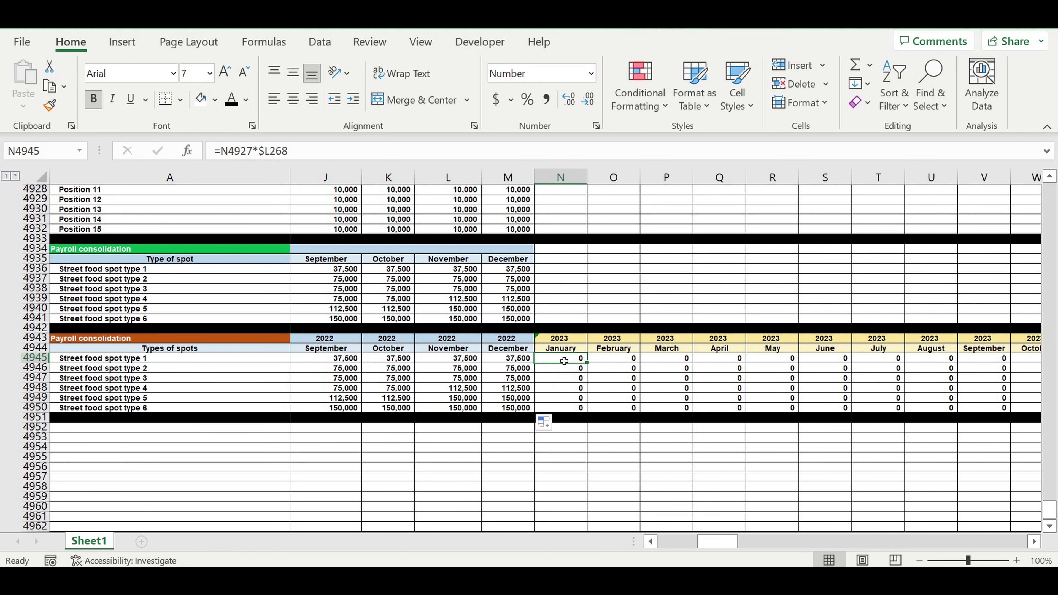
{"action": "type", "text": "="}
{"action": "left_click_drag", "start_coordinate": [723, 542], "coordinate": [649, 542]}
{"action": "left_click", "coordinate": [328, 361]}
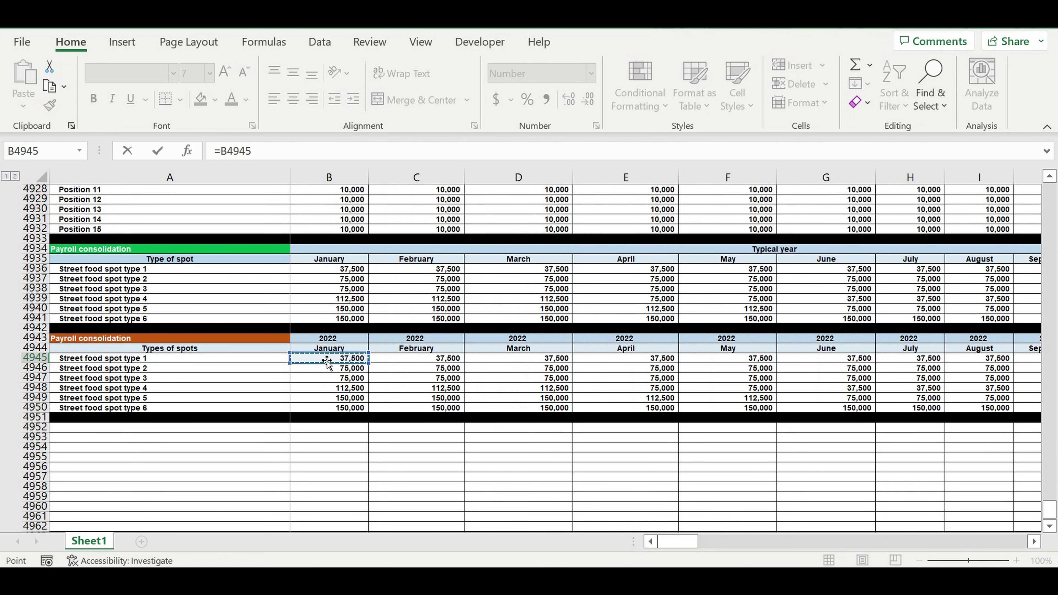
{"action": "key", "text": "Return"}
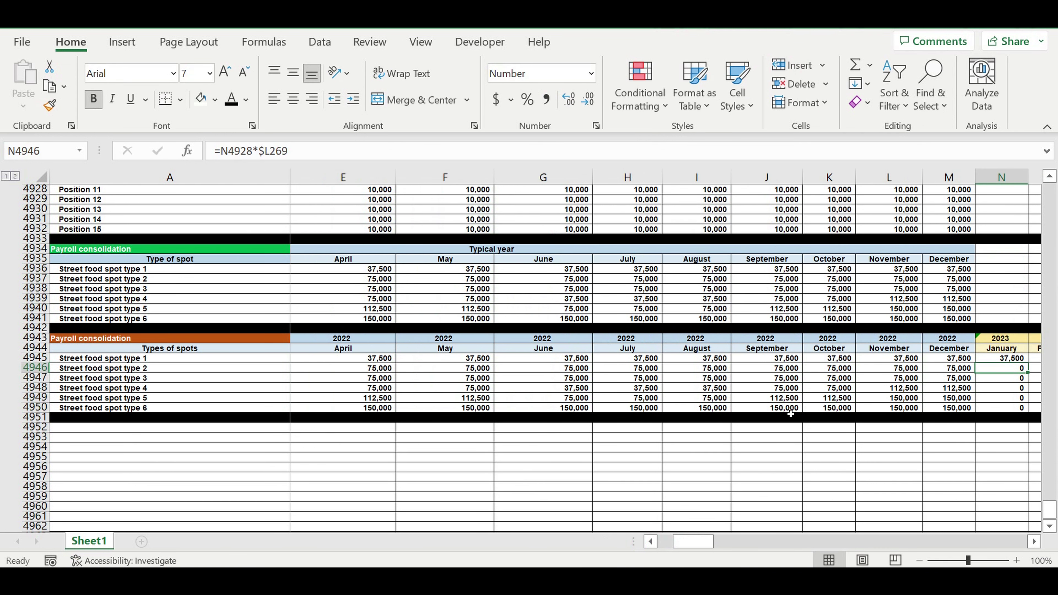
- Fill the N4945 formula down to row 4950 and across to December 2031 in column DQ
{"action": "left_click", "coordinate": [1034, 541]}
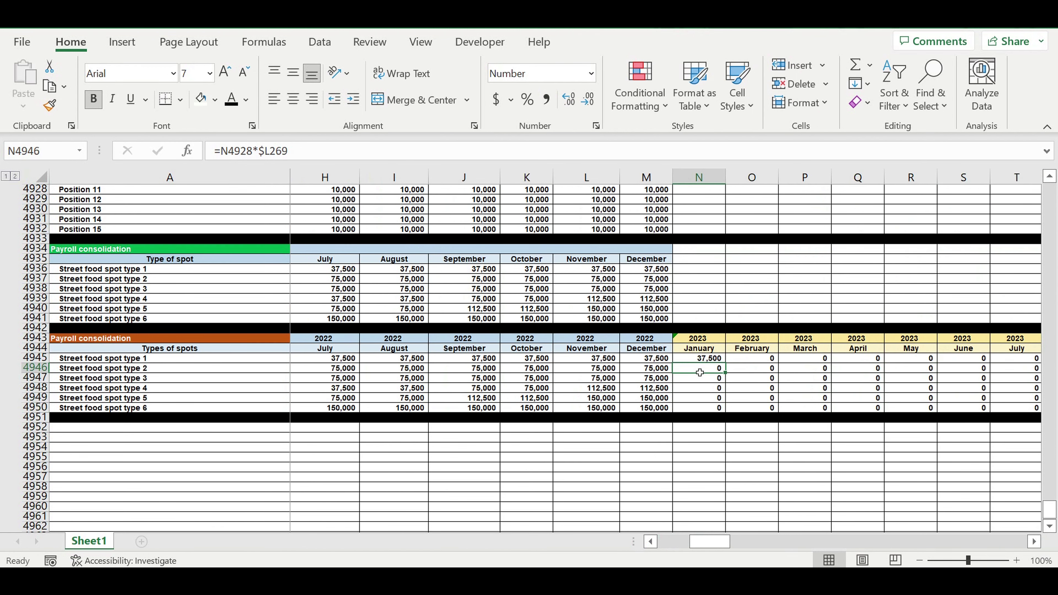
{"action": "left_click", "coordinate": [698, 360]}
{"action": "left_click_drag", "start_coordinate": [728, 367], "coordinate": [974, 410]}
{"action": "left_click_drag", "start_coordinate": [1047, 388], "coordinate": [917, 379]}
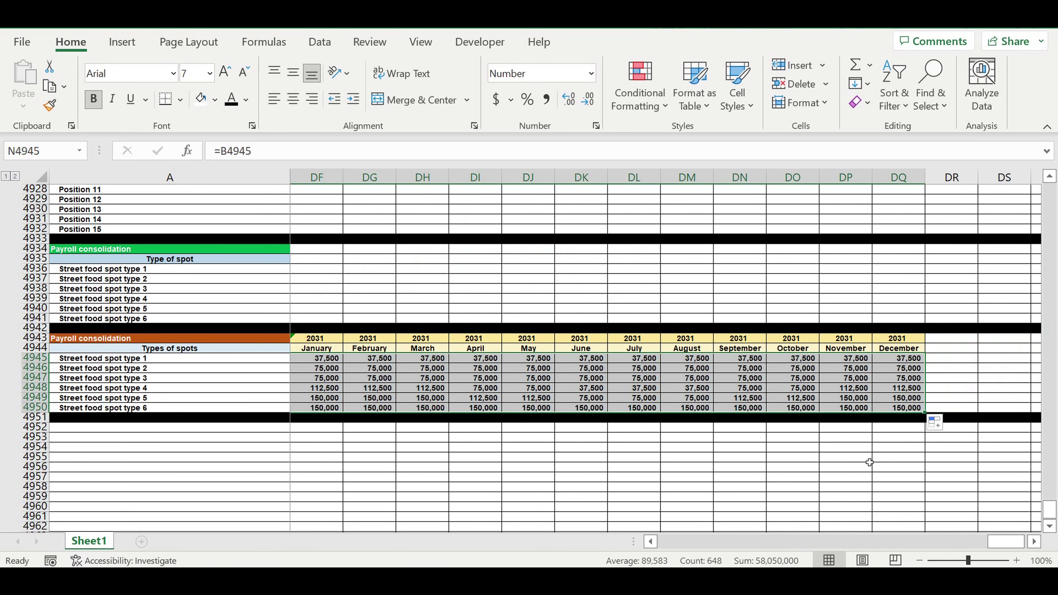
{"action": "left_click", "coordinate": [868, 457]}
- Examine the 2022 monthly payroll per spot type against the Amount of spots at any given moment table in rows 3157:3165
{"action": "left_click_drag", "start_coordinate": [990, 543], "coordinate": [613, 541]}
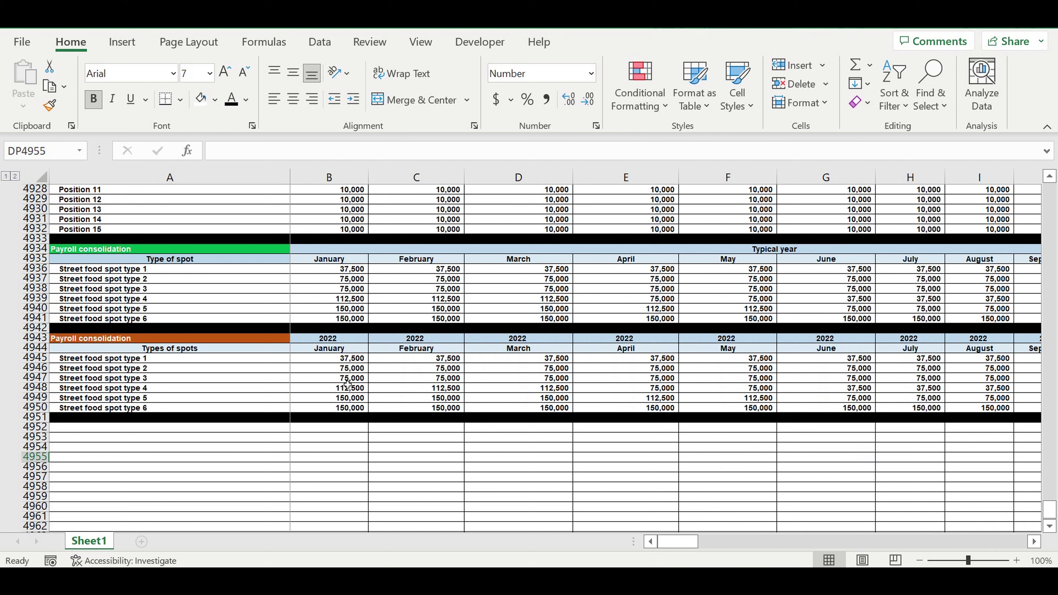
{"action": "left_click_drag", "start_coordinate": [320, 361], "coordinate": [763, 406]}
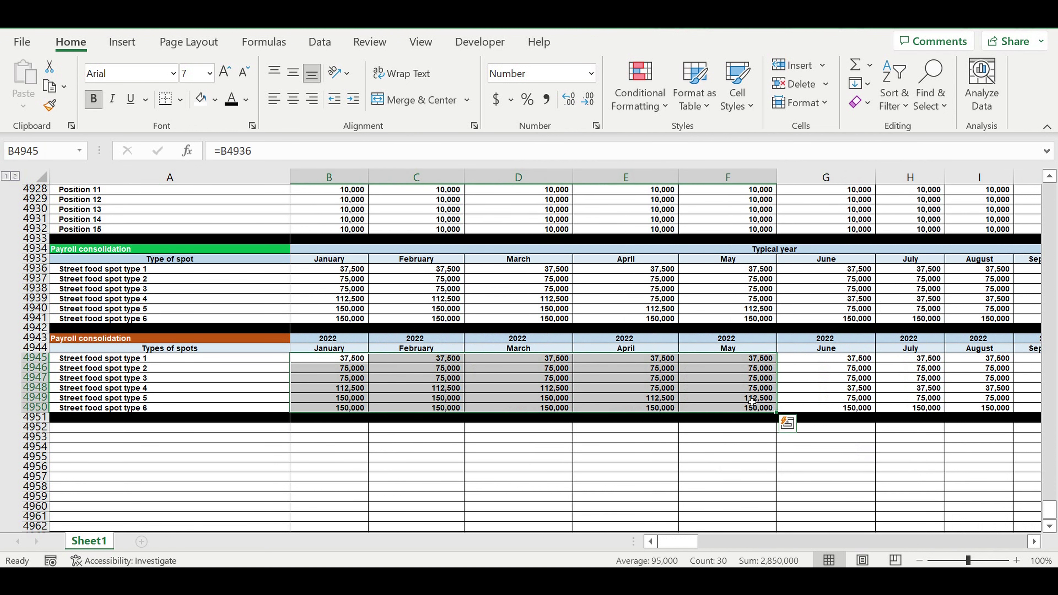
{"action": "scroll", "coordinate": [554, 394], "scroll_direction": "up", "scroll_amount": 20}
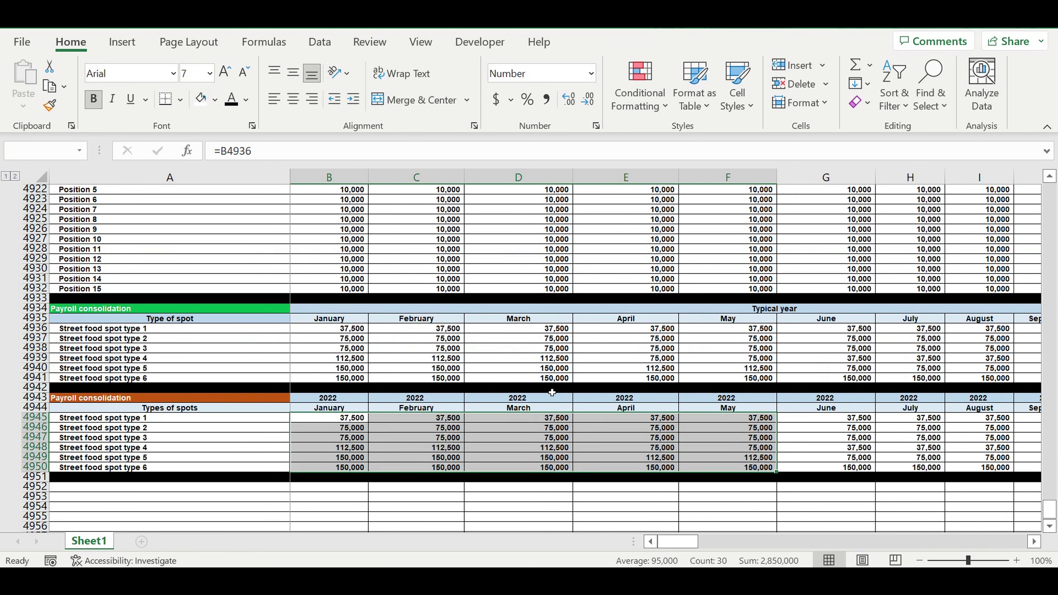
{"action": "scroll", "coordinate": [552, 387], "scroll_direction": "up", "scroll_amount": 20}
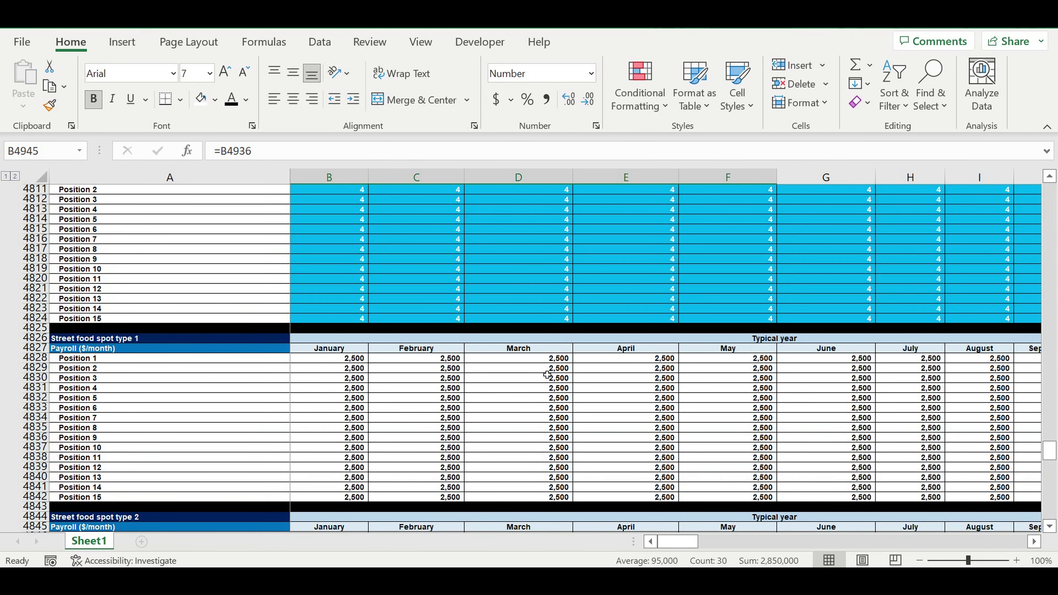
{"action": "scroll", "coordinate": [547, 374], "scroll_direction": "up", "scroll_amount": 20}
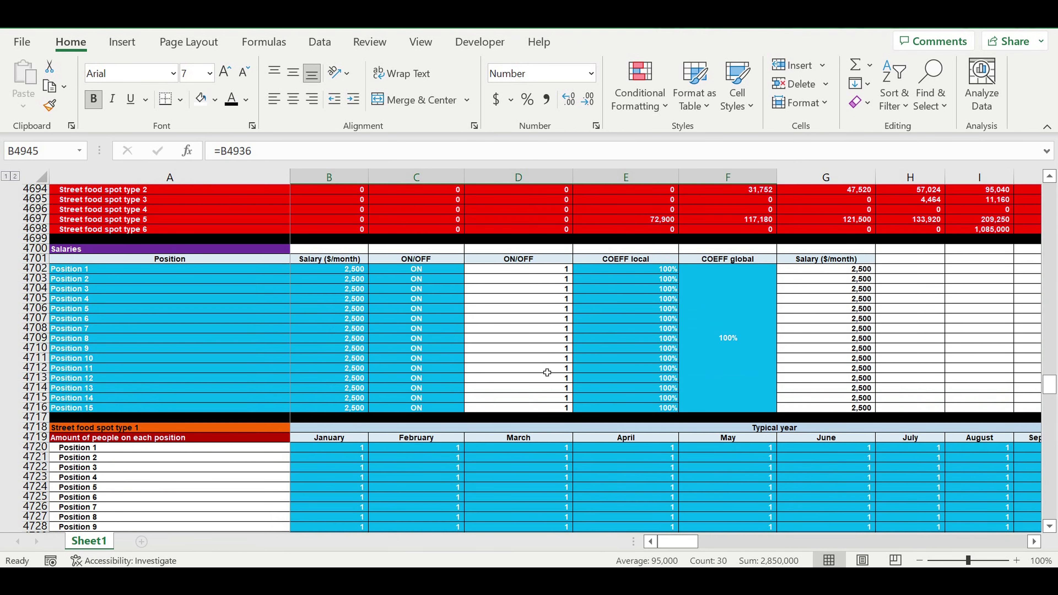
{"action": "scroll", "coordinate": [473, 308], "scroll_direction": "up", "scroll_amount": 20}
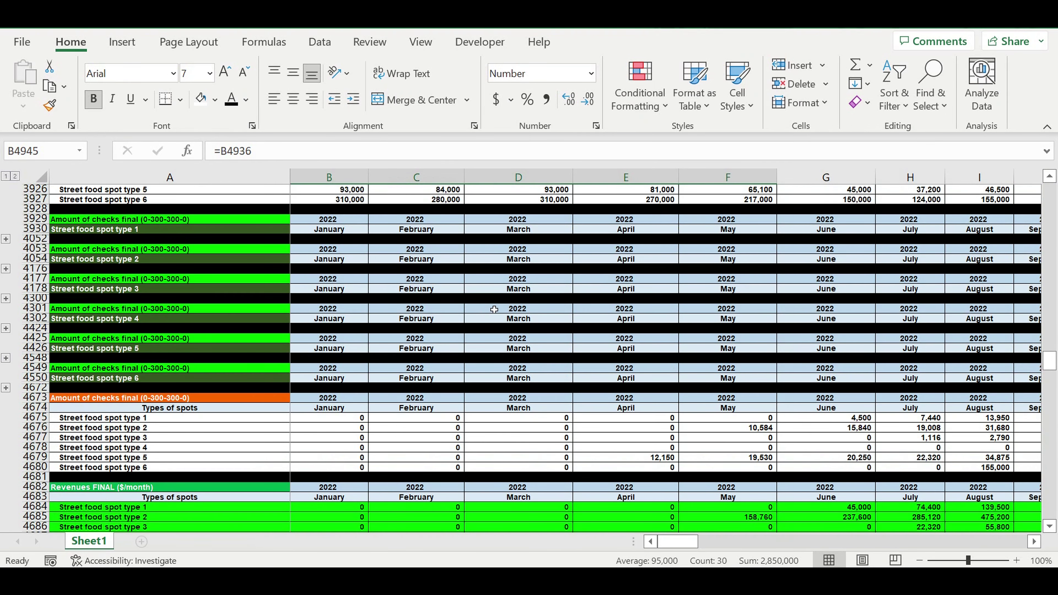
{"action": "scroll", "coordinate": [500, 319], "scroll_direction": "up", "scroll_amount": 7}
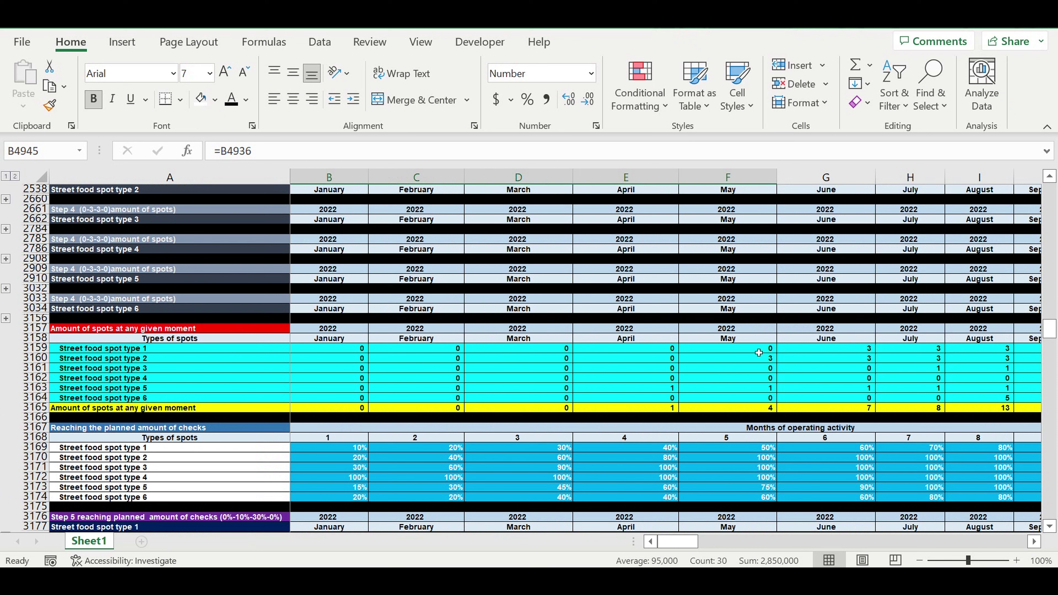
{"action": "left_click_drag", "start_coordinate": [758, 353], "coordinate": [971, 399]}
{"action": "left_click_drag", "start_coordinate": [612, 353], "coordinate": [604, 399]}
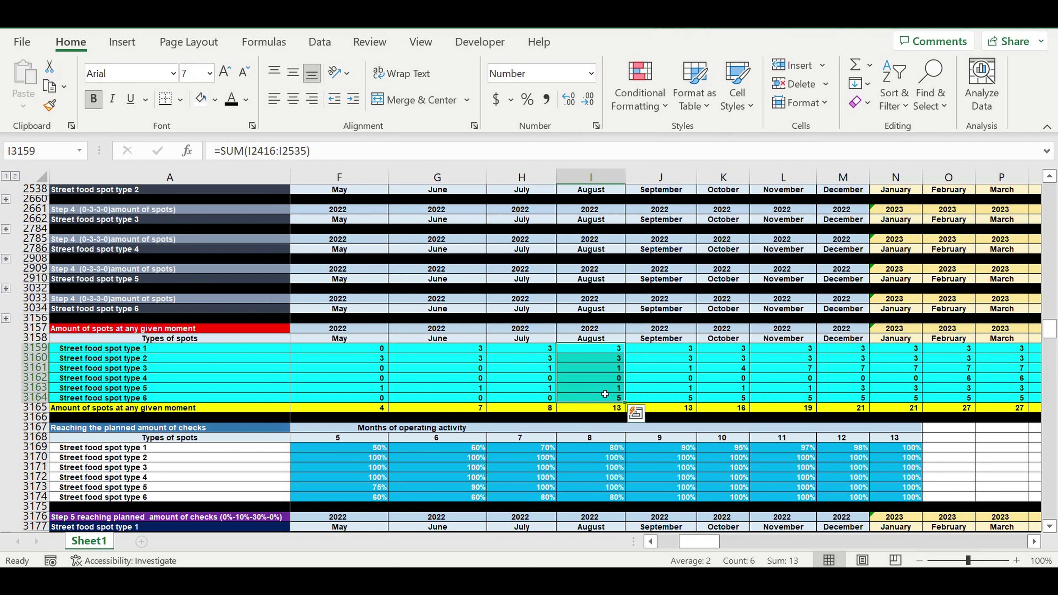
{"action": "left_click", "coordinate": [600, 352]}
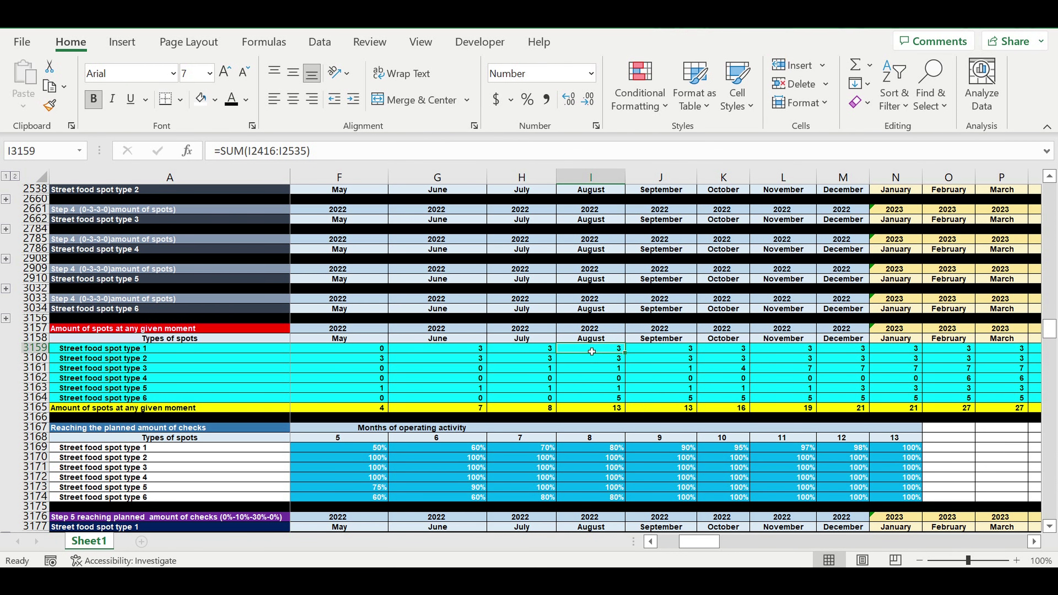
- Copy the dated Payroll consolidation table in rows 4943:4951 and paste it directly below at A4952
{"action": "left_click_drag", "start_coordinate": [694, 543], "coordinate": [672, 543]}
{"action": "left_click_drag", "start_coordinate": [1051, 330], "coordinate": [1051, 509]}
{"action": "scroll", "coordinate": [657, 425], "scroll_direction": "down", "scroll_amount": 4}
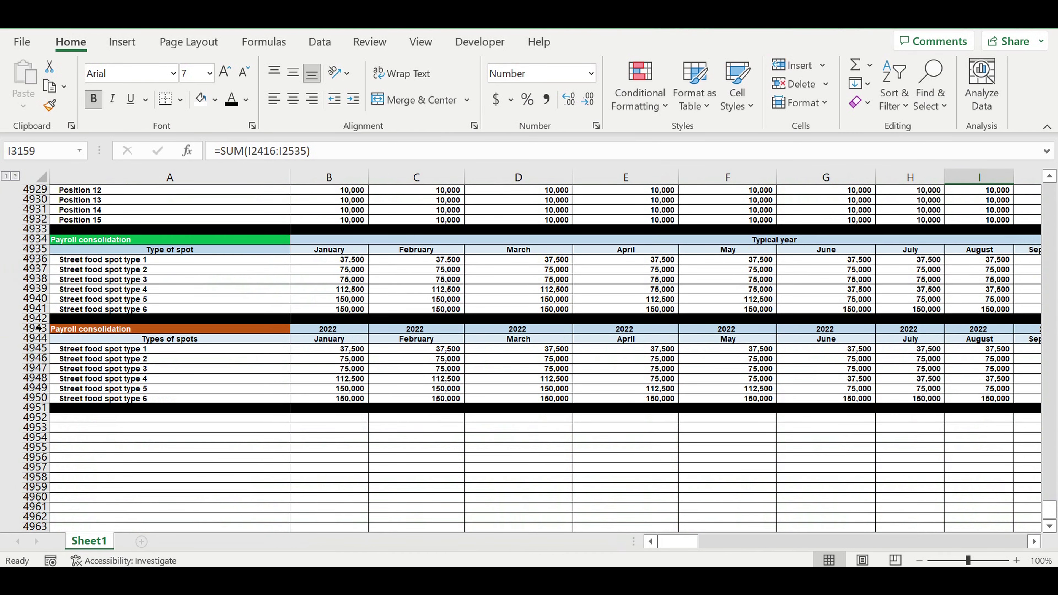
{"action": "left_click", "coordinate": [33, 331]}
{"action": "left_click_drag", "start_coordinate": [33, 332], "coordinate": [42, 417]}
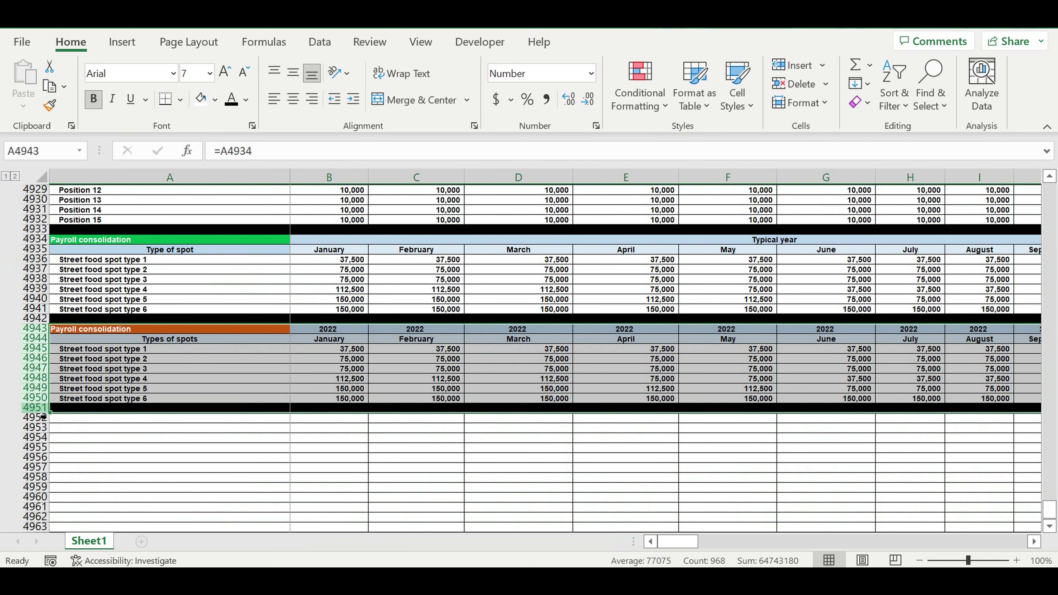
{"action": "key", "text": "ctrl+c"}
{"action": "left_click", "coordinate": [83, 422]}
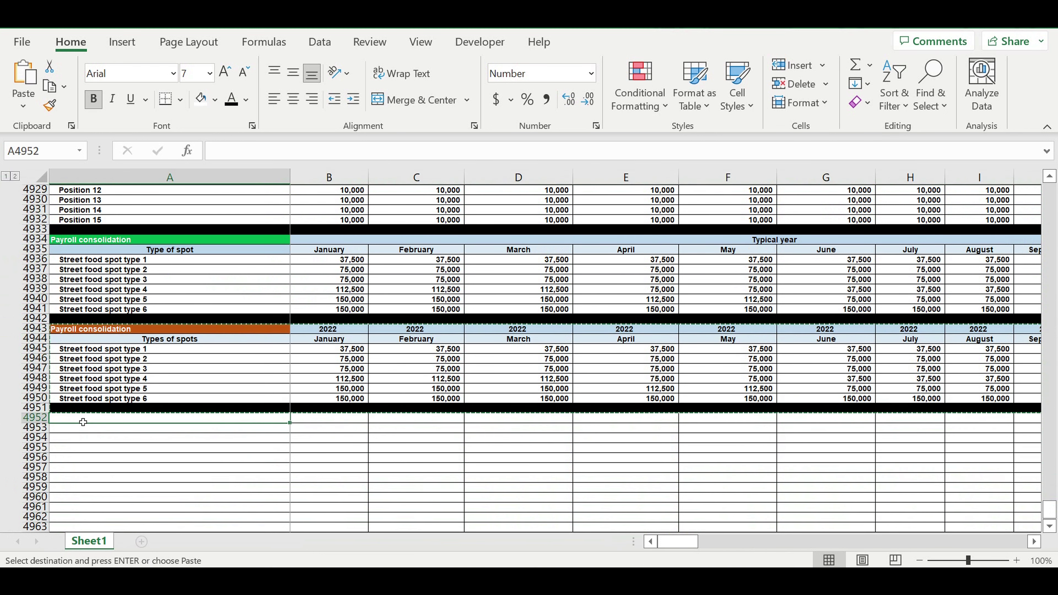
{"action": "key", "text": "ctrl+v"}
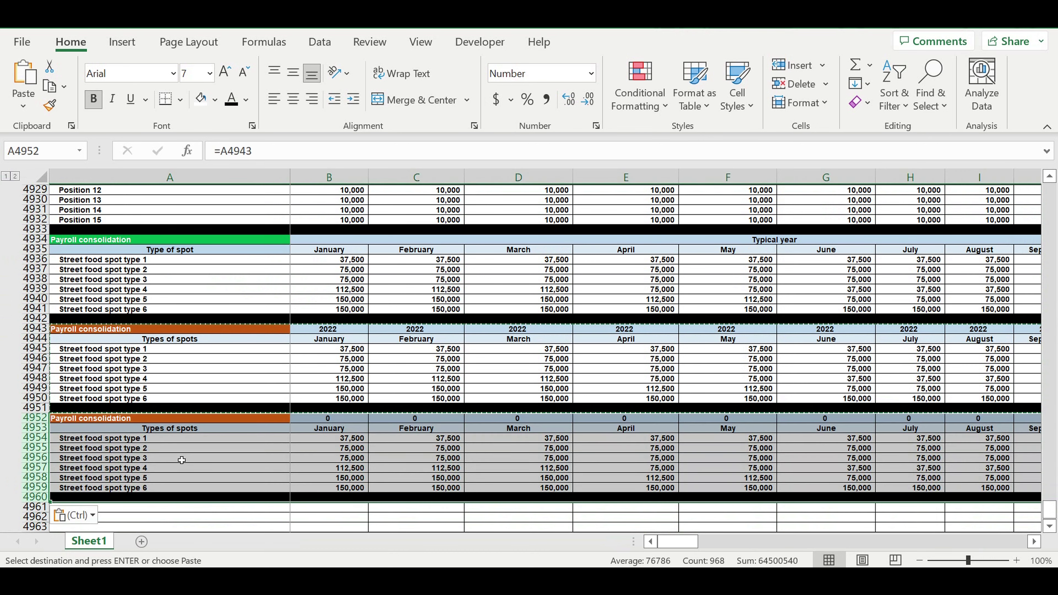
{"action": "left_click", "coordinate": [231, 476]}
- Link the year heading in B4952 to the dated payroll table above with =B4943
{"action": "left_click", "coordinate": [314, 420]}
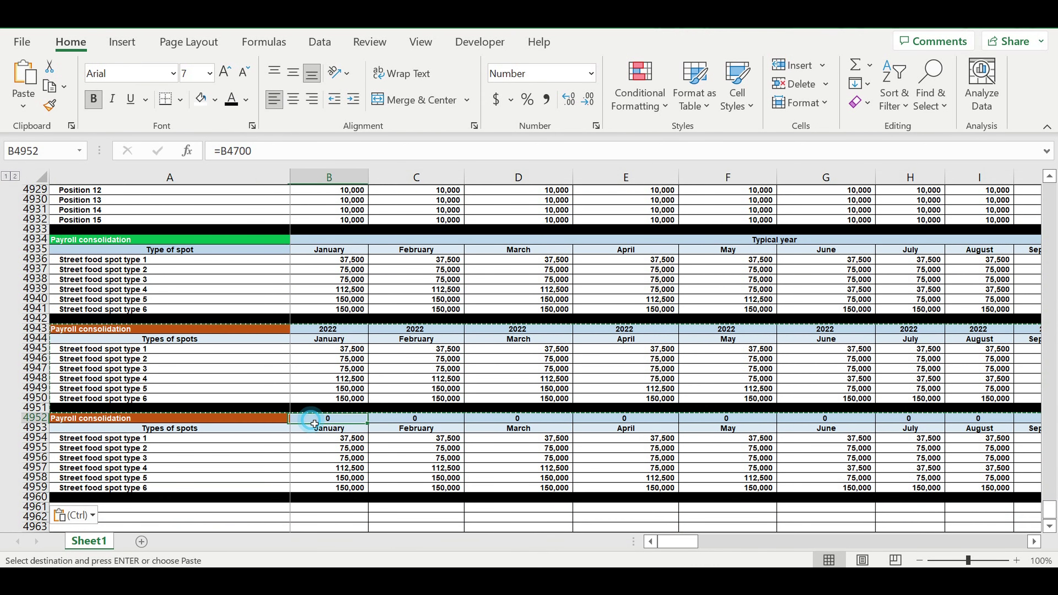
{"action": "type", "text": "="}
{"action": "left_click", "coordinate": [325, 332]}
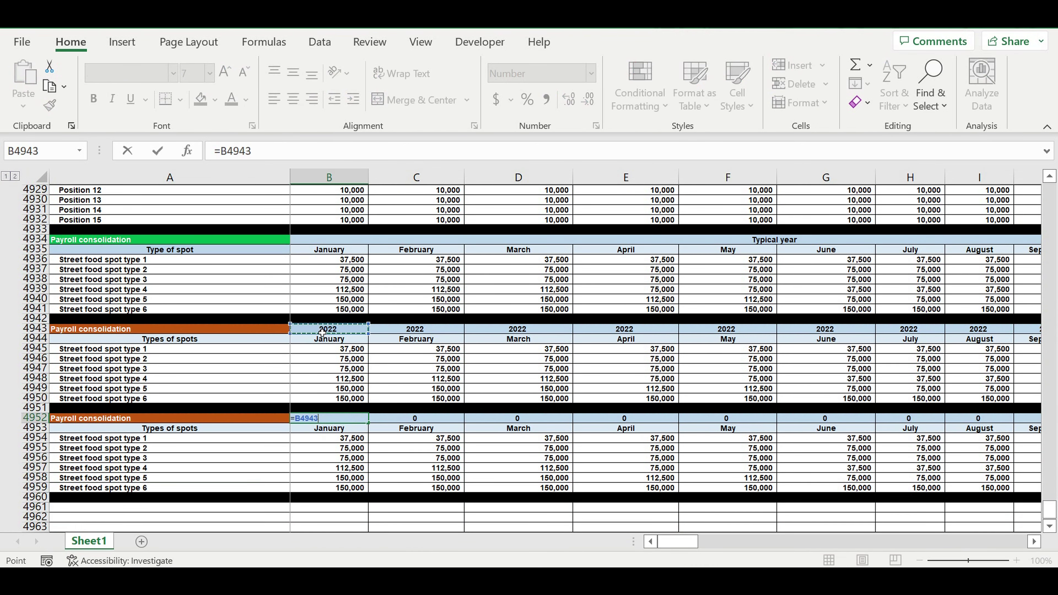
{"action": "key", "text": "Return"}
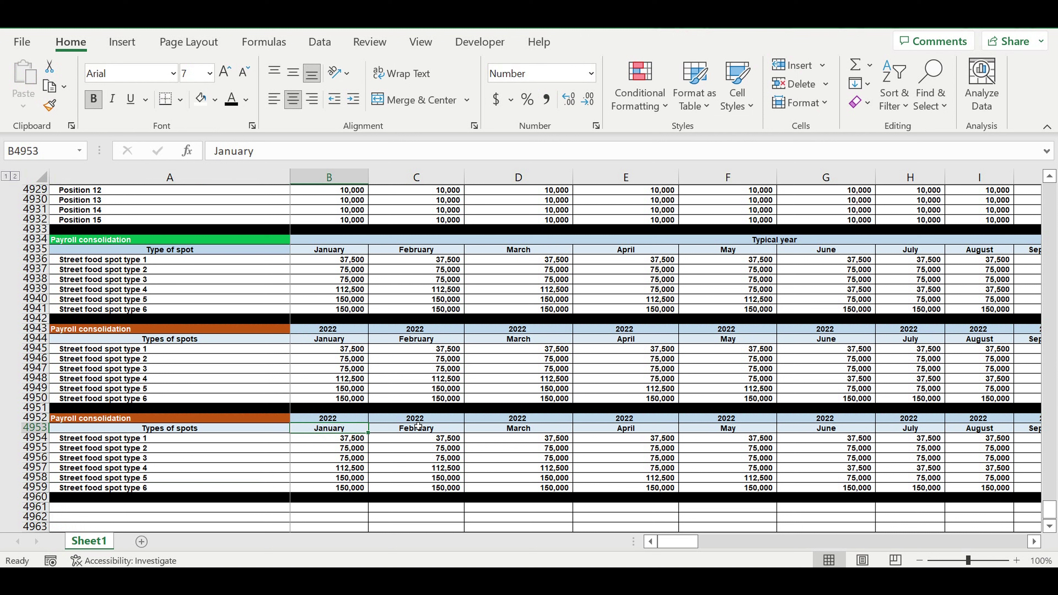
- Retitle the copied table in A4952 as "Payroll ($/month)" and give that cell a dark blue-grey fill
{"action": "left_click", "coordinate": [122, 420]}
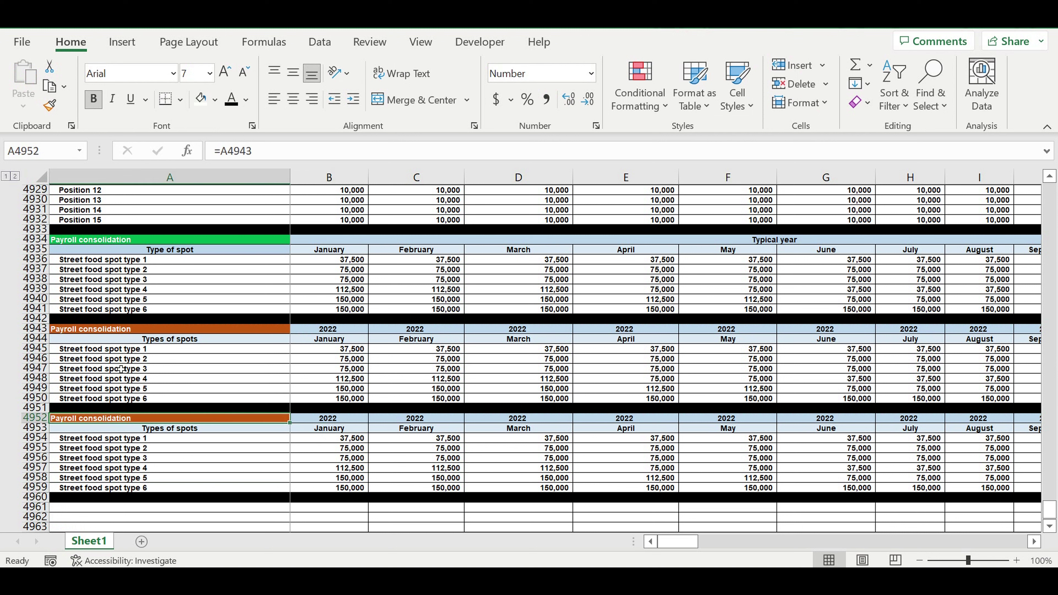
{"action": "type", "text": "Payroll"}
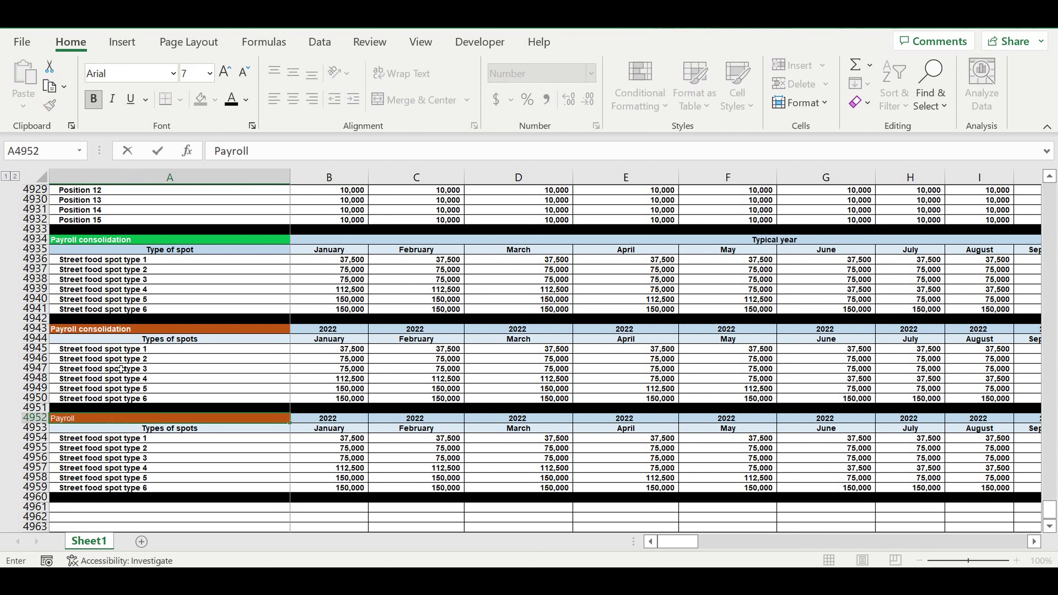
{"action": "type", "text": " ($/month"}
{"action": "key", "text": "Return"}
{"action": "left_click", "coordinate": [211, 417]}
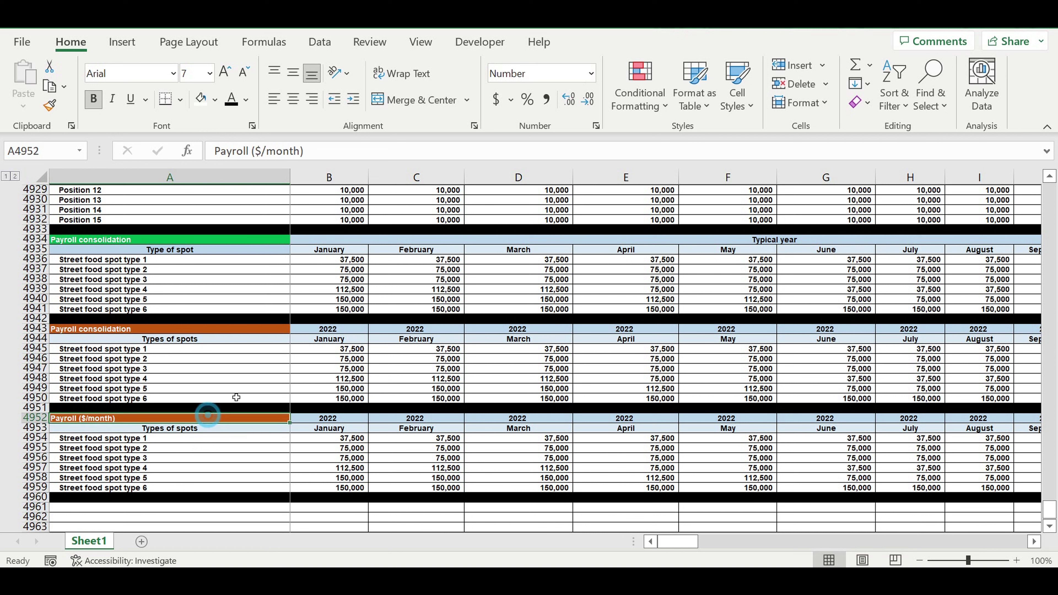
{"action": "left_click", "coordinate": [216, 99]}
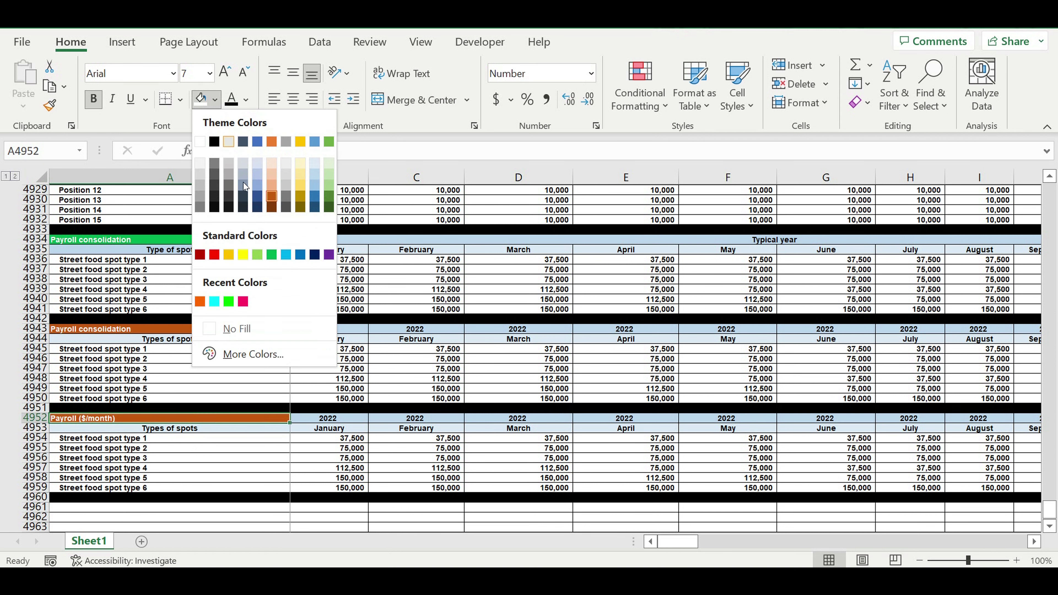
{"action": "left_click", "coordinate": [242, 204]}
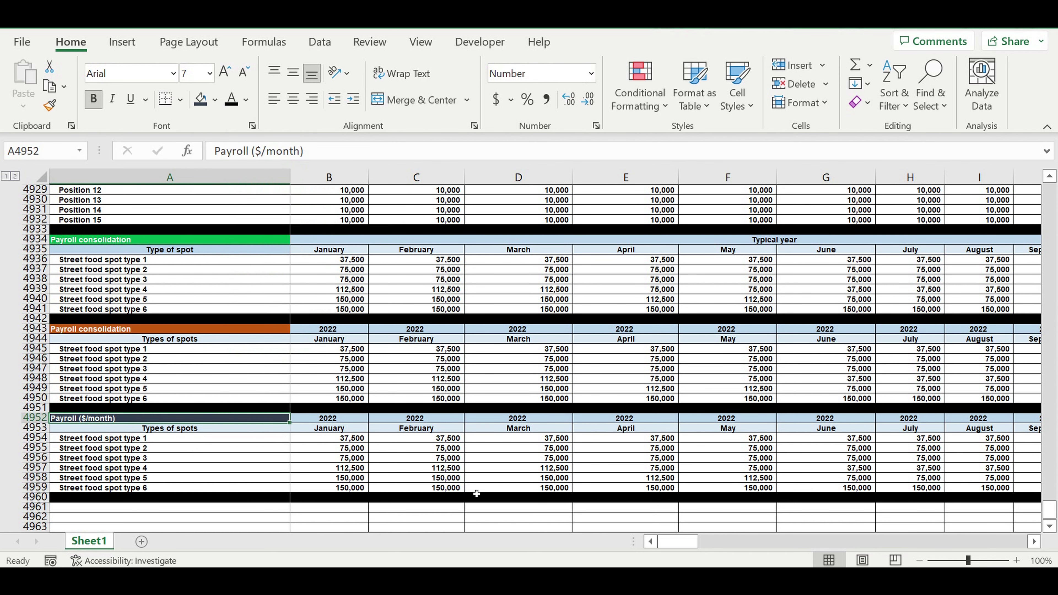
- Enter =B4945*B3159 in B4954 to multiply January 2022 payroll for spot type 1 by its amount of spots at any given moment
{"action": "left_click", "coordinate": [417, 468]}
{"action": "left_click", "coordinate": [324, 438]}
{"action": "type", "text": "="}
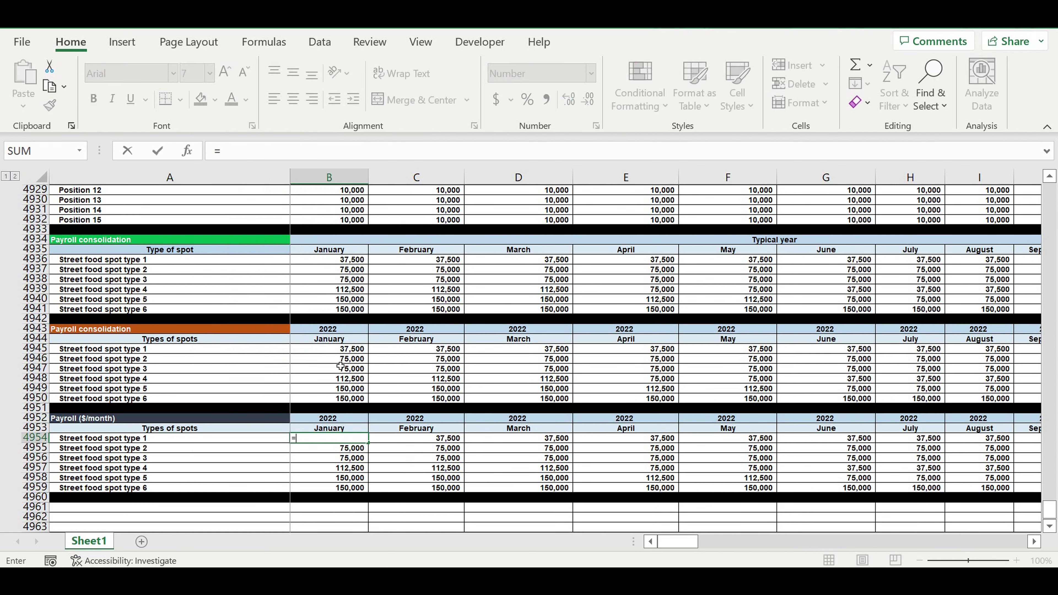
{"action": "left_click", "coordinate": [324, 350]}
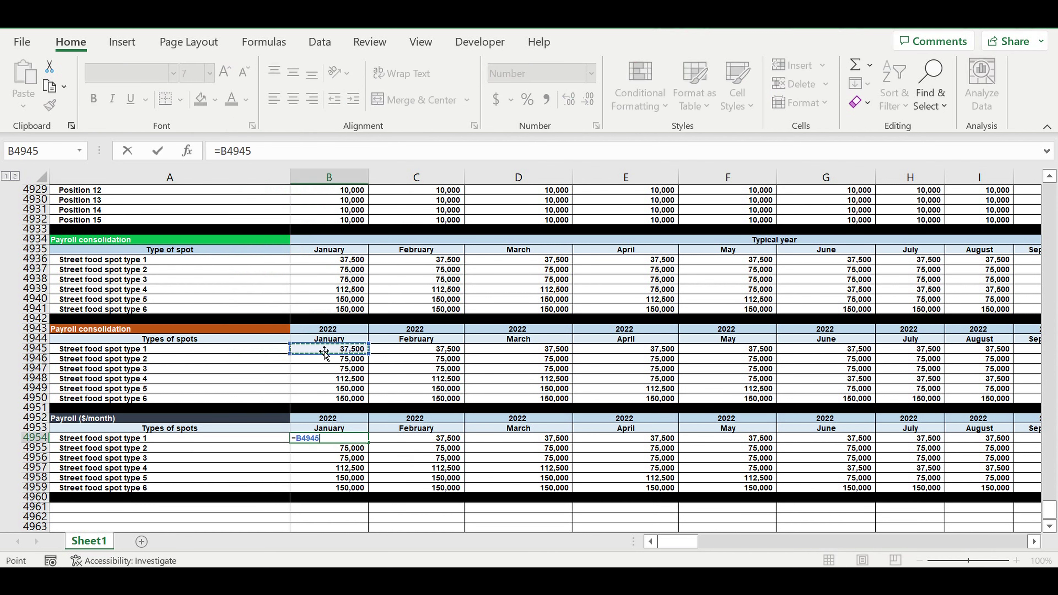
{"action": "type", "text": "*"}
{"action": "left_click_drag", "start_coordinate": [1048, 508], "coordinate": [348, 351]}
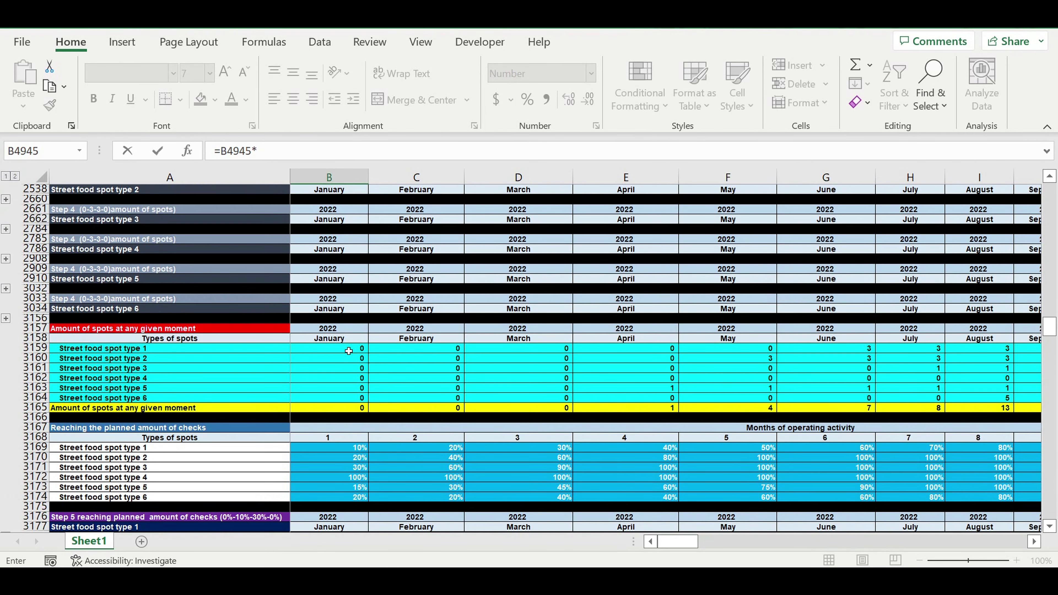
{"action": "left_click", "coordinate": [334, 349]}
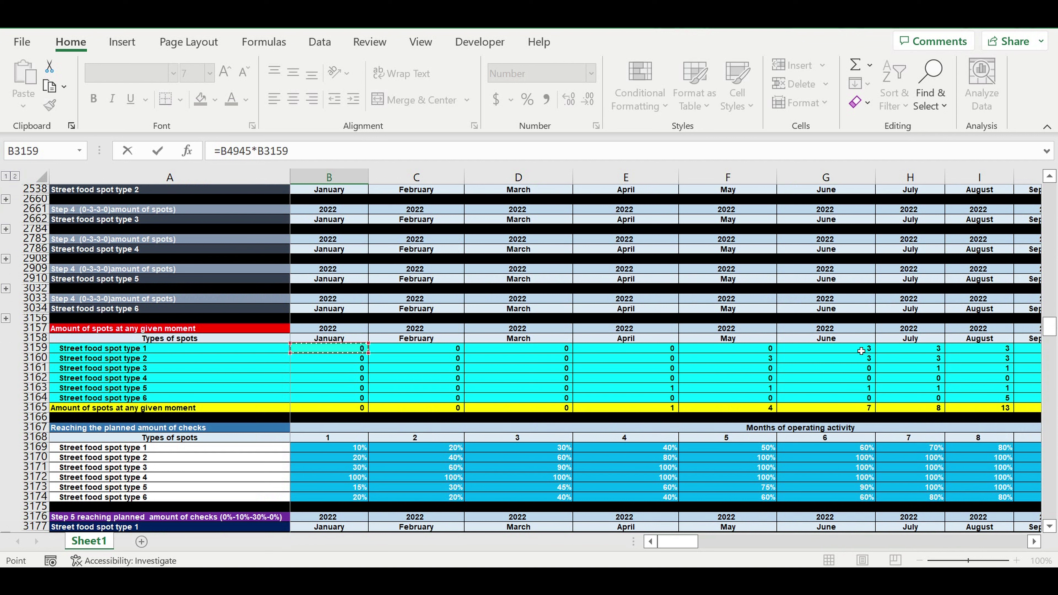
{"action": "left_click", "coordinate": [1033, 542]}
{"action": "scroll", "coordinate": [826, 354], "scroll_direction": "right", "scroll_amount": 4}
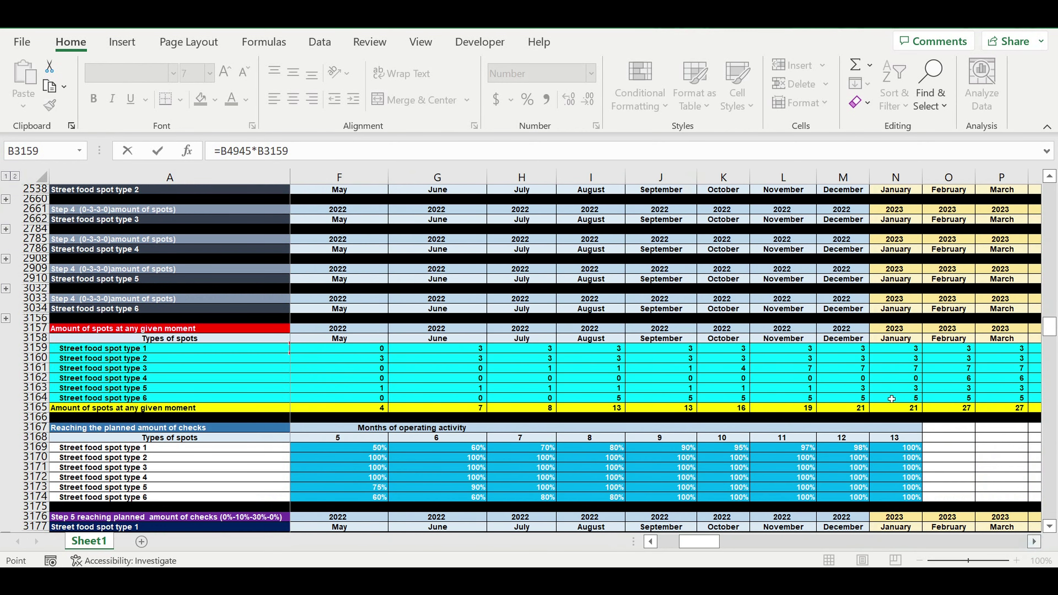
{"action": "left_click_drag", "start_coordinate": [704, 542], "coordinate": [799, 545]}
{"action": "key", "text": "Return"}
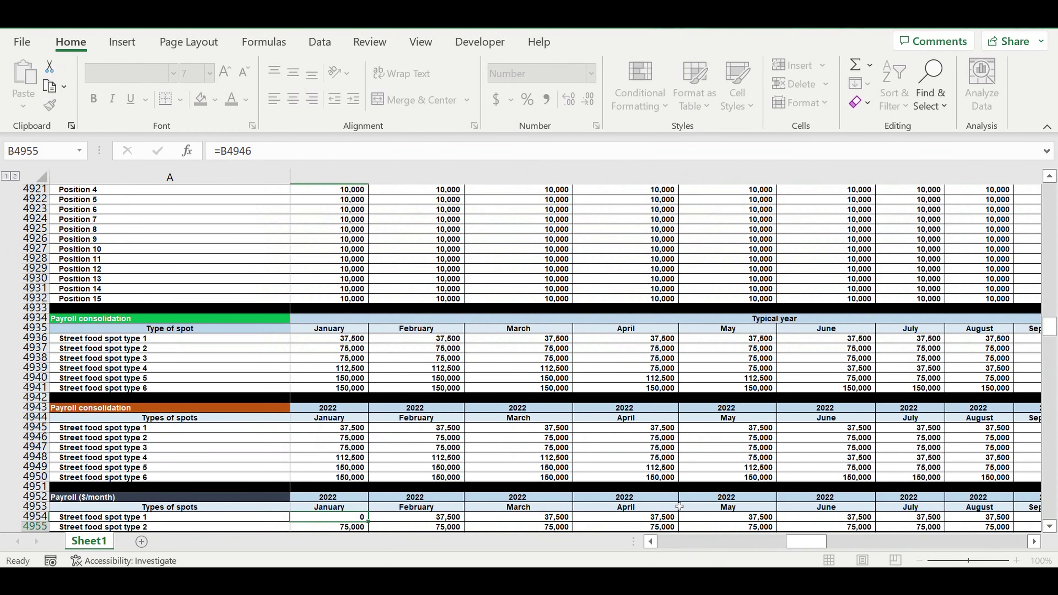
- Fill the B4954 formula down to row 4959 and across to December 2031 in column DQ
{"action": "scroll", "coordinate": [349, 401], "scroll_direction": "down", "scroll_amount": 4}
{"action": "left_click", "coordinate": [349, 400]}
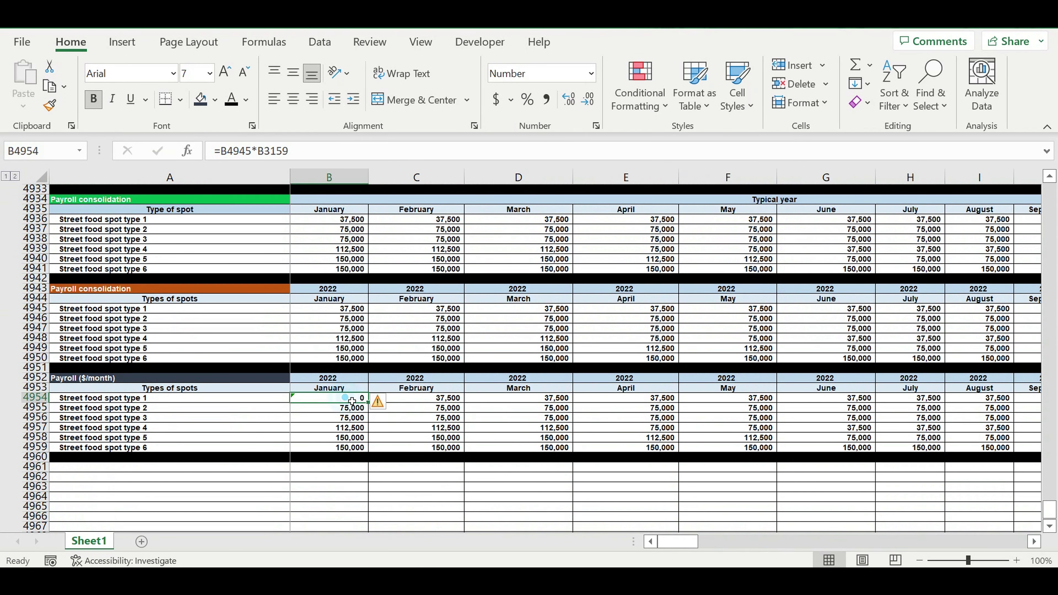
{"action": "left_click_drag", "start_coordinate": [368, 403], "coordinate": [367, 453]}
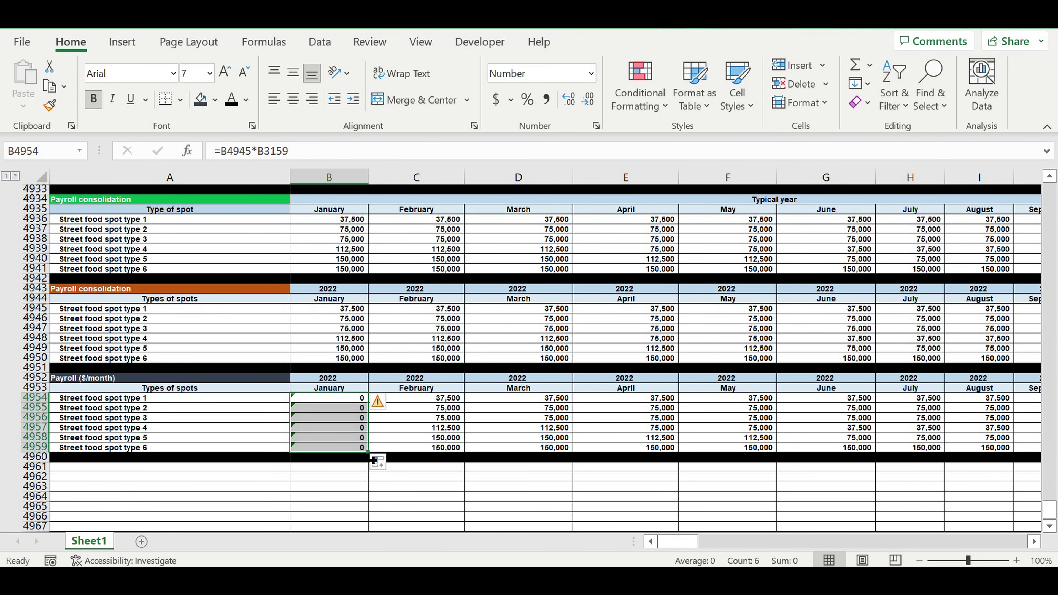
{"action": "left_click_drag", "start_coordinate": [368, 452], "coordinate": [991, 405]}
{"action": "left_click", "coordinate": [851, 477]}
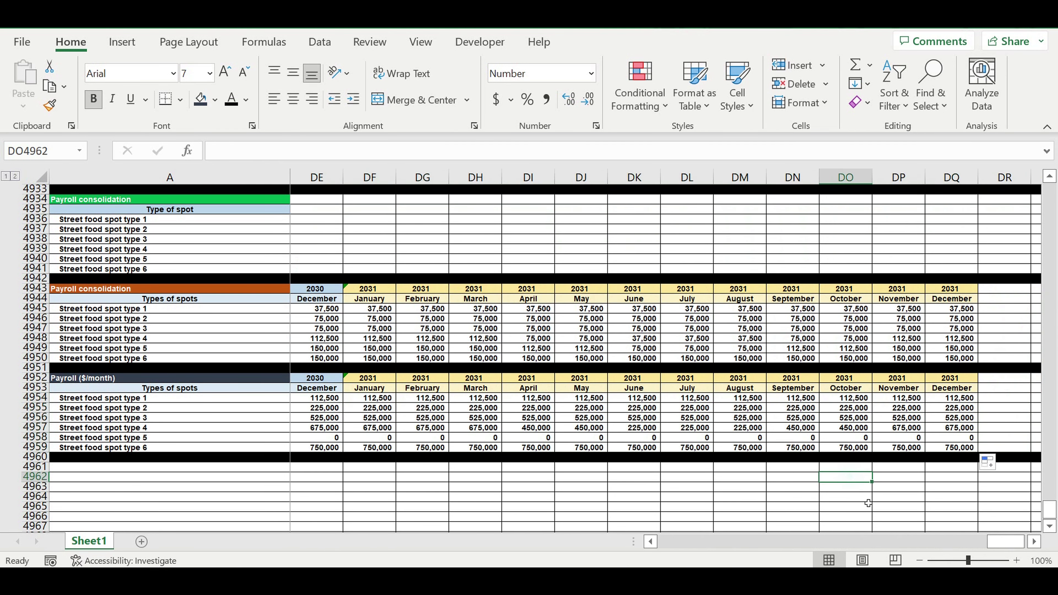
{"action": "left_click_drag", "start_coordinate": [996, 547], "coordinate": [666, 543]}
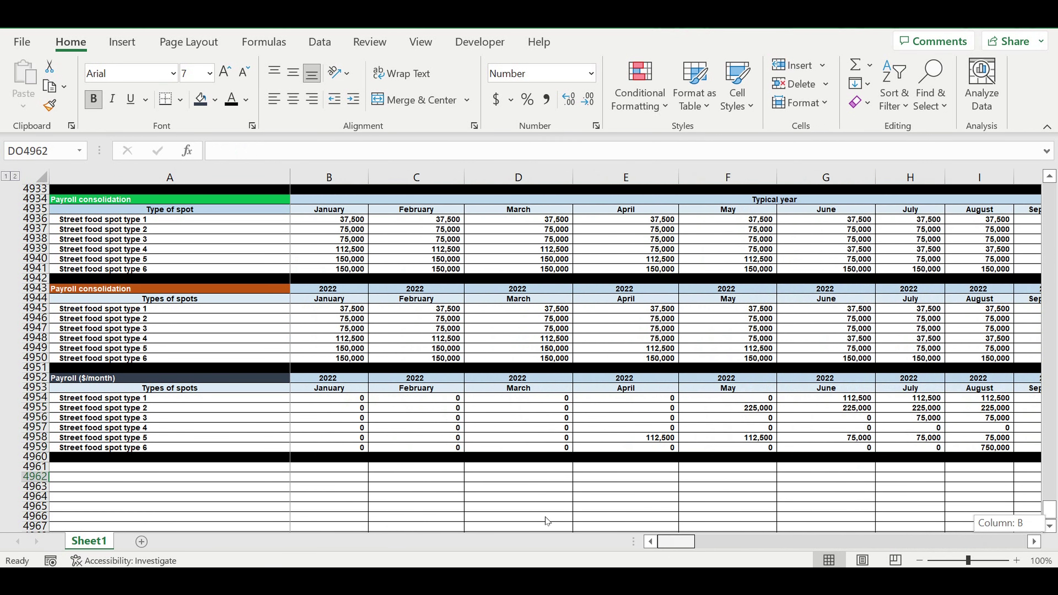
- Format the Payroll ($/month) rows 4954:4959 with white font and red fill
{"action": "left_click_drag", "start_coordinate": [34, 397], "coordinate": [33, 447]}
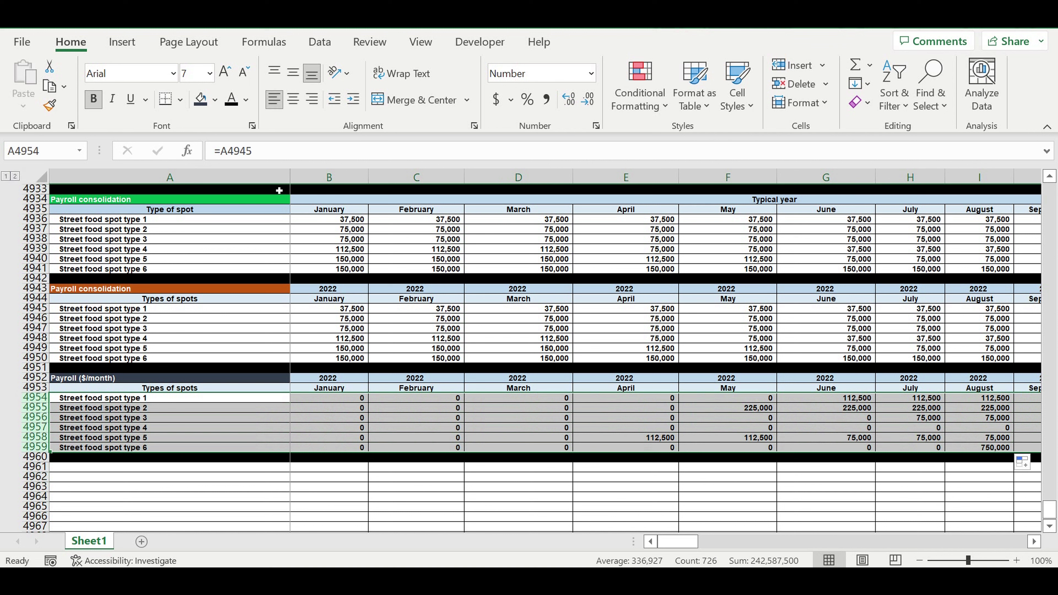
{"action": "left_click", "coordinate": [246, 100]}
{"action": "left_click", "coordinate": [230, 165]}
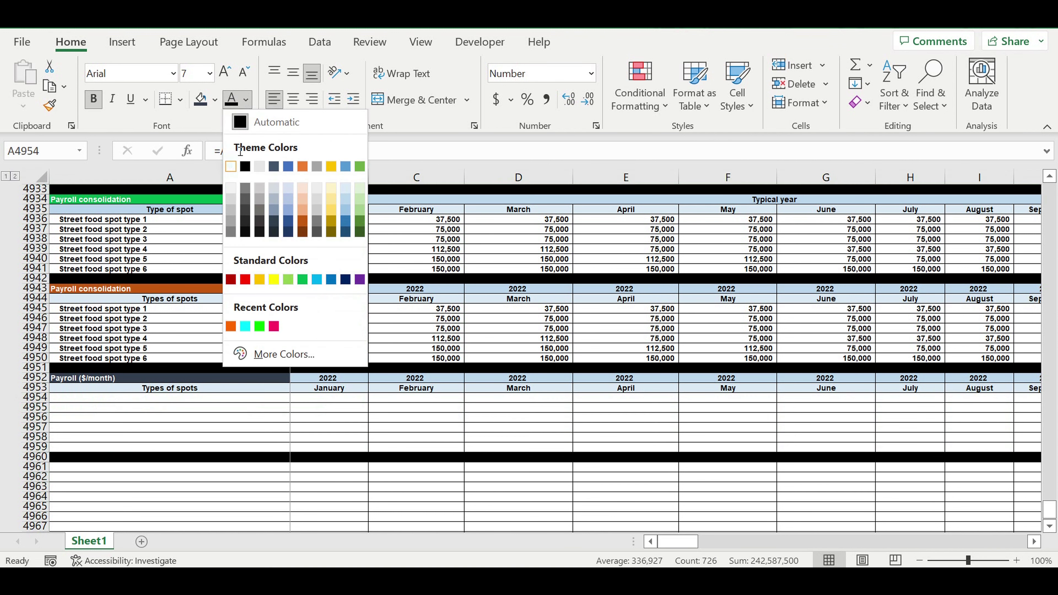
{"action": "left_click", "coordinate": [216, 100]}
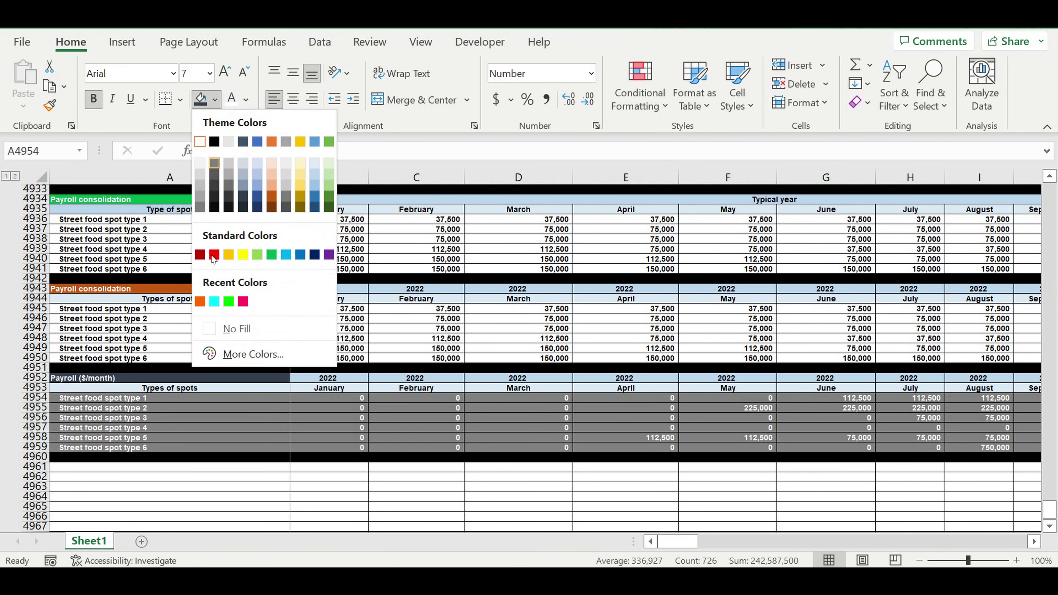
{"action": "left_click", "coordinate": [215, 253]}
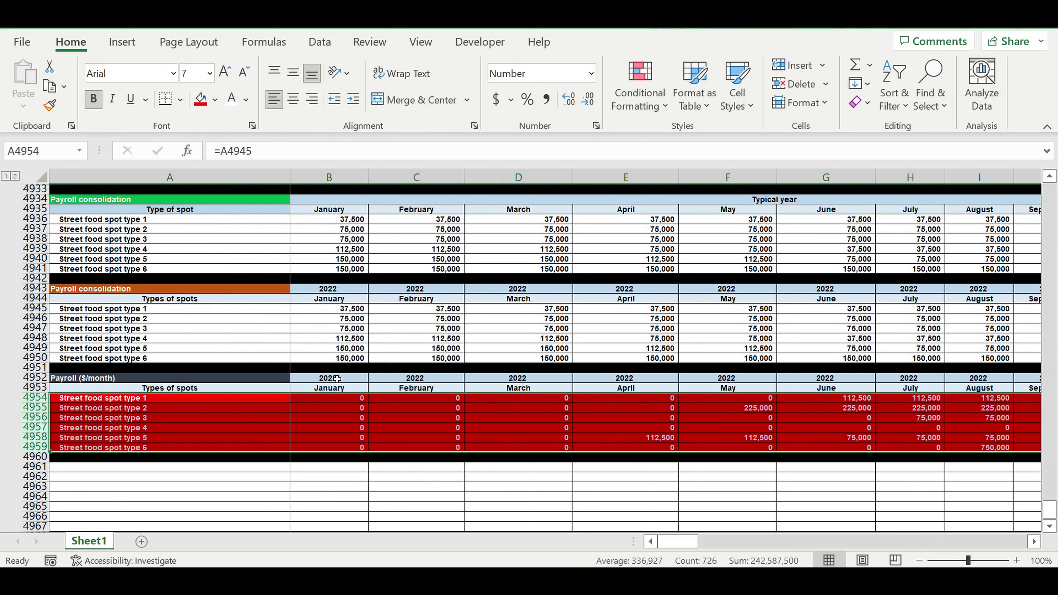
- Examine the Payroll ($/month) values per spot type across the 2022 and 2023 months
{"action": "left_click", "coordinate": [586, 442]}
{"action": "left_click", "coordinate": [769, 427]}
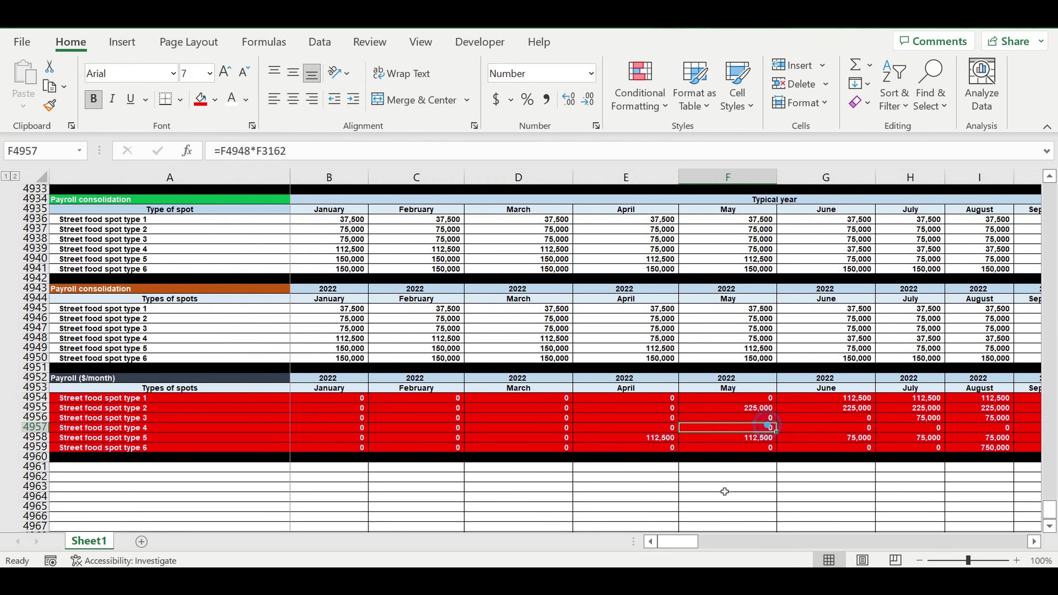
{"action": "left_click_drag", "start_coordinate": [677, 541], "coordinate": [733, 541]}
{"action": "left_click_drag", "start_coordinate": [672, 399], "coordinate": [672, 447]}
{"action": "left_click_drag", "start_coordinate": [831, 408], "coordinate": [833, 444]}
{"action": "left_click_drag", "start_coordinate": [723, 541], "coordinate": [522, 541]}
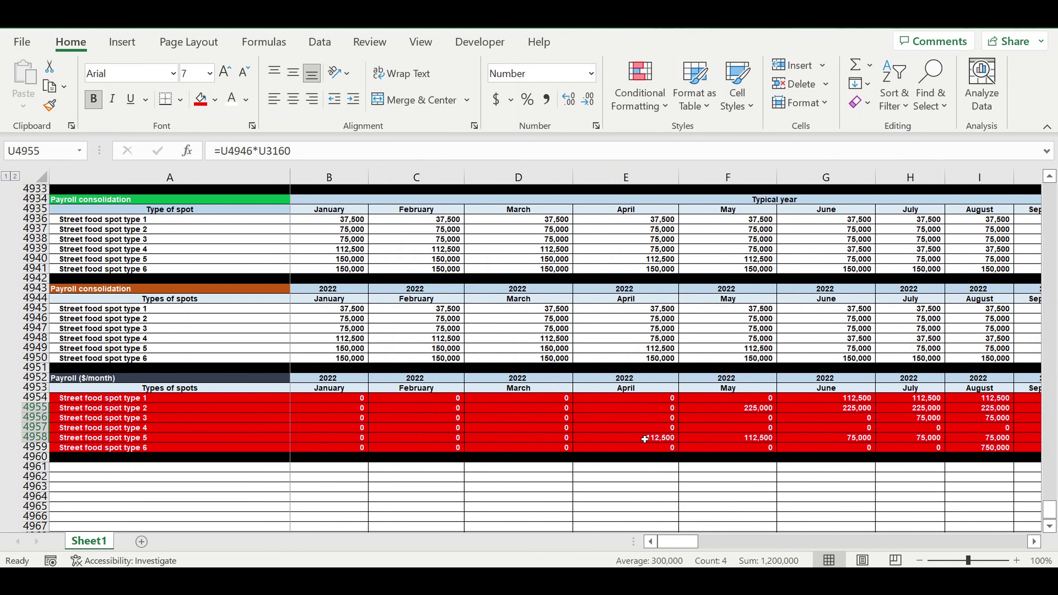
{"action": "left_click", "coordinate": [642, 437]}
- Switch street food spot types 1 to 5 to OFF in B16:B20, leaving only type 6 ON
{"action": "left_click_drag", "start_coordinate": [1053, 512], "coordinate": [1052, 193]}
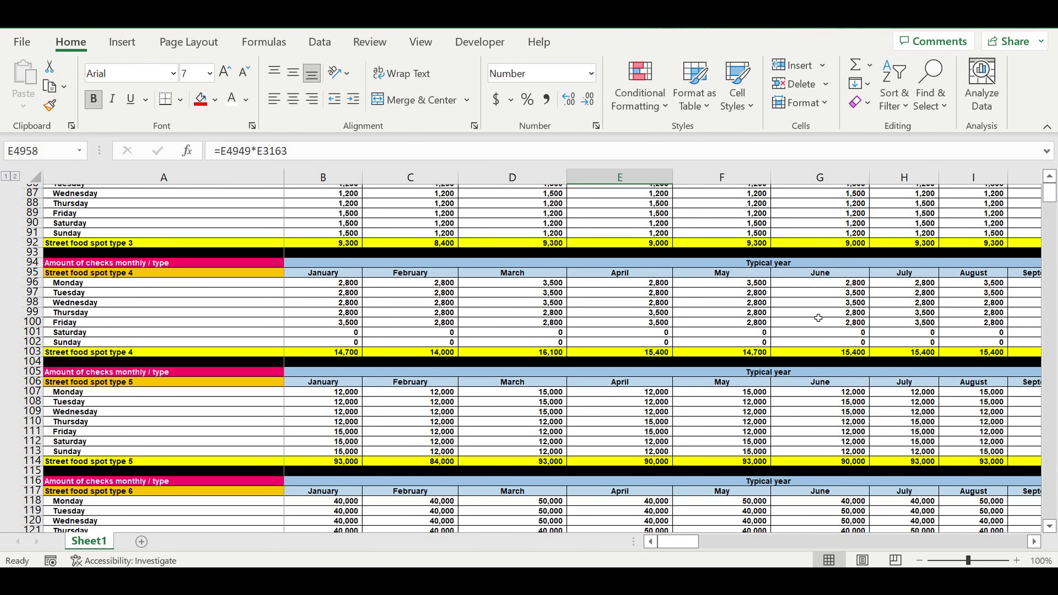
{"action": "scroll", "coordinate": [699, 267], "scroll_direction": "up", "scroll_amount": 20}
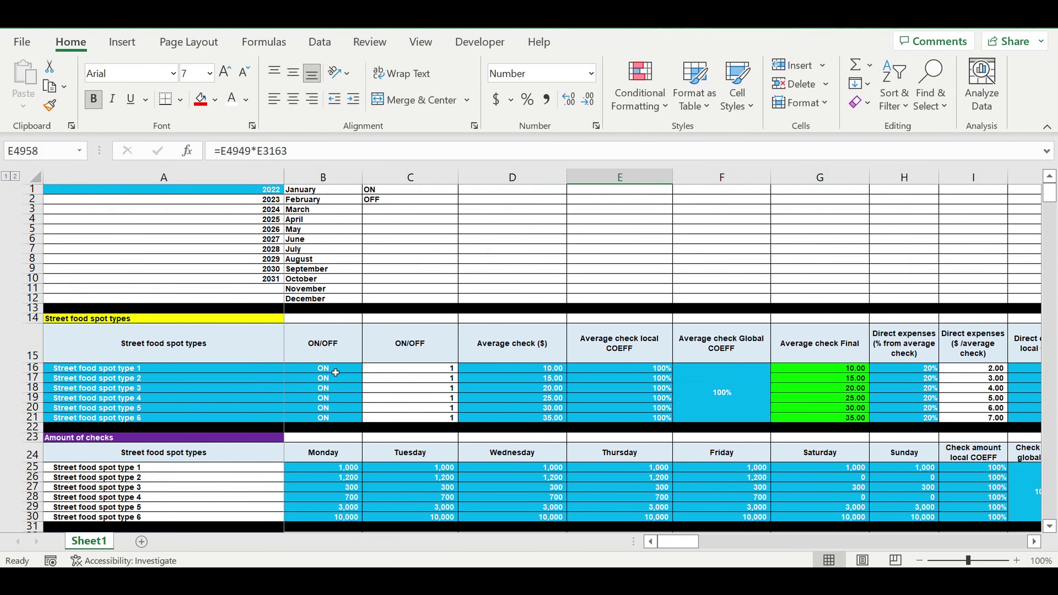
{"action": "left_click", "coordinate": [337, 370]}
{"action": "left_click", "coordinate": [368, 377]}
{"action": "left_click", "coordinate": [351, 368]}
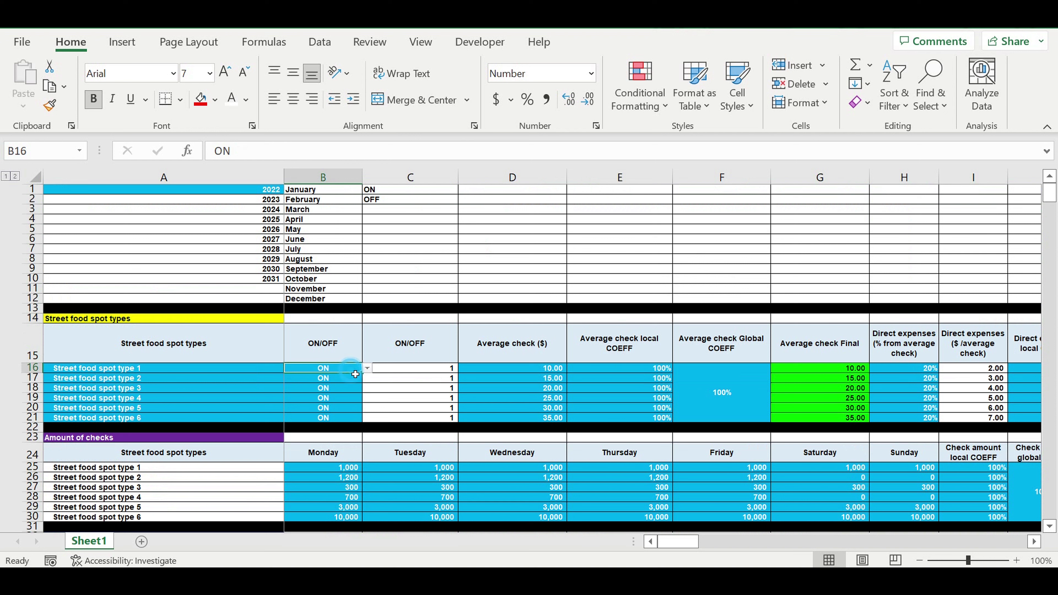
{"action": "left_click", "coordinate": [367, 367]}
{"action": "left_click", "coordinate": [355, 387]}
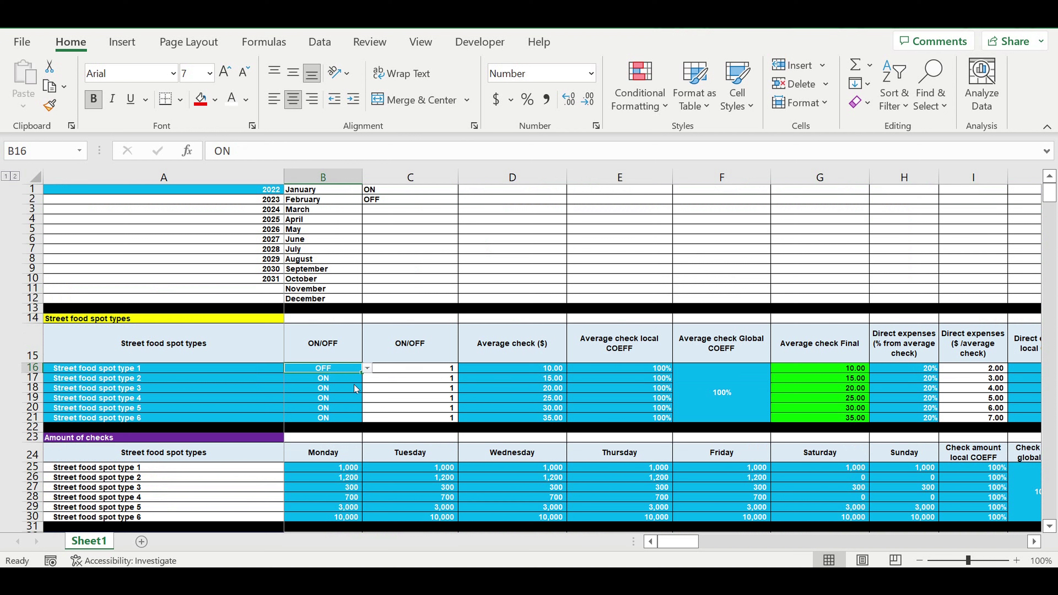
{"action": "mouse_move", "coordinate": [361, 372]}
{"action": "left_mouse_down"}
{"action": "mouse_move", "coordinate": [350, 415]}
{"action": "mouse_move", "coordinate": [332, 421]}
{"action": "left_mouse_up"}
{"action": "left_click", "coordinate": [336, 420]}
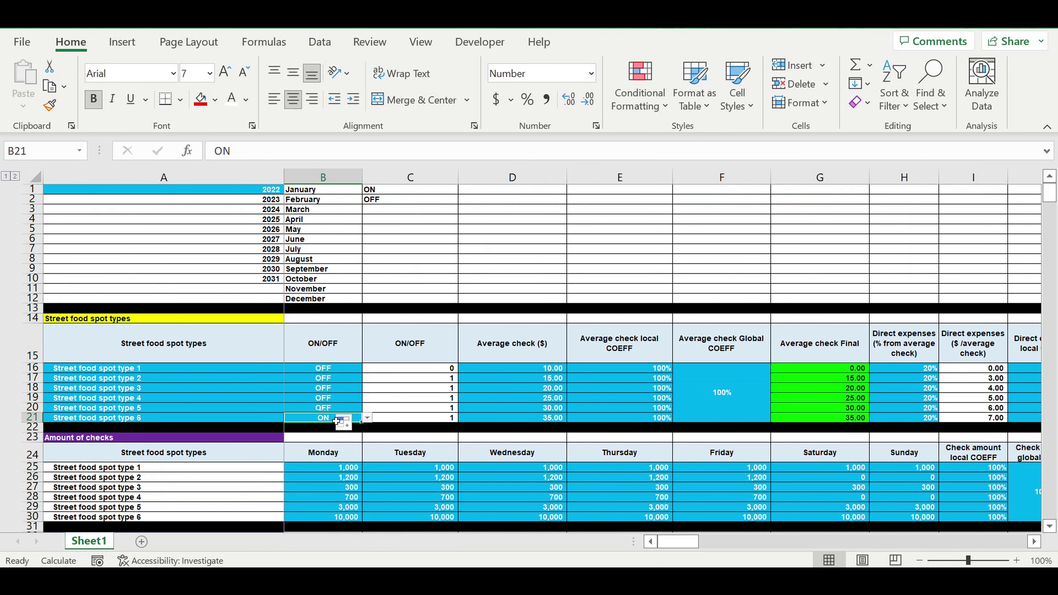
- Check the Payroll ($/month) table for all six spot types with only type 6 switched on
{"action": "left_click_drag", "start_coordinate": [1049, 192], "coordinate": [1049, 509]}
{"action": "left_click_drag", "start_coordinate": [679, 545], "coordinate": [698, 544]}
{"action": "left_click_drag", "start_coordinate": [622, 432], "coordinate": [1028, 431]}
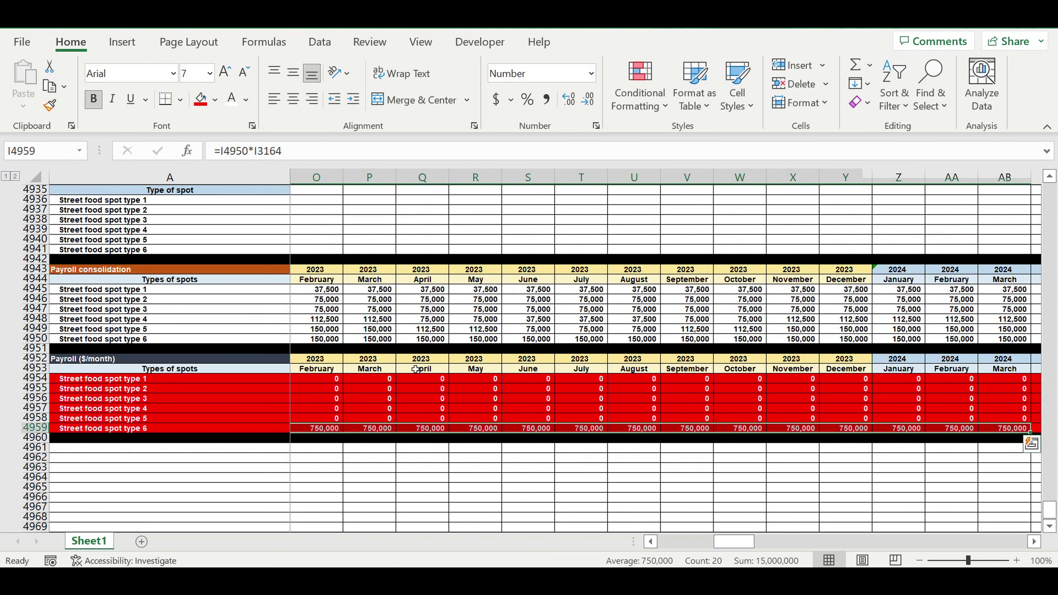
{"action": "left_click", "coordinate": [143, 433]}
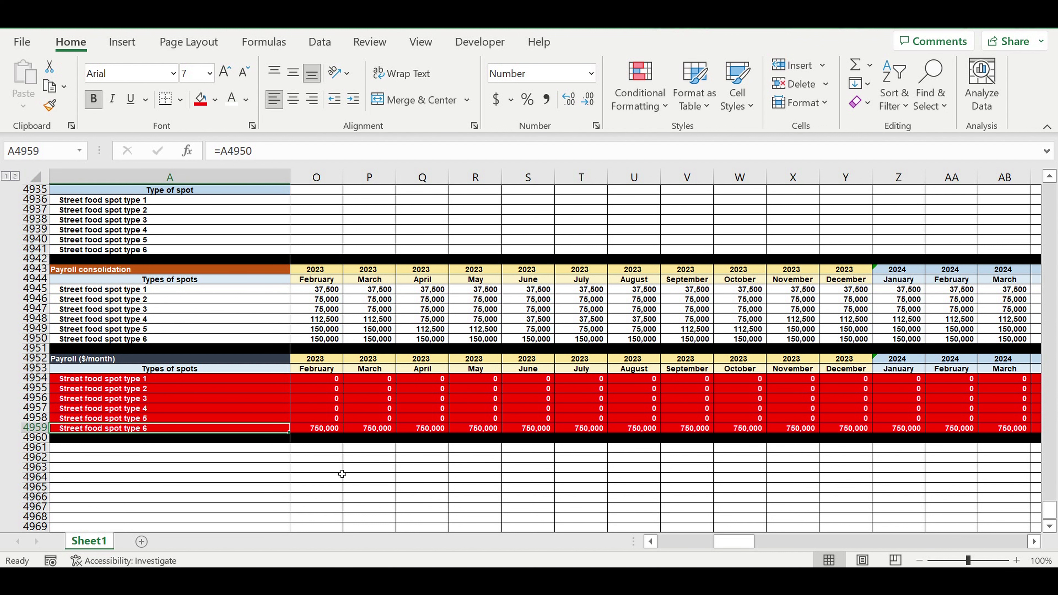
{"action": "mouse_move", "coordinate": [734, 541]}
{"action": "left_mouse_down"}
{"action": "mouse_move", "coordinate": [669, 545]}
{"action": "mouse_move", "coordinate": [727, 545]}
{"action": "left_mouse_up"}
{"action": "left_click_drag", "start_coordinate": [649, 540], "coordinate": [628, 530]}
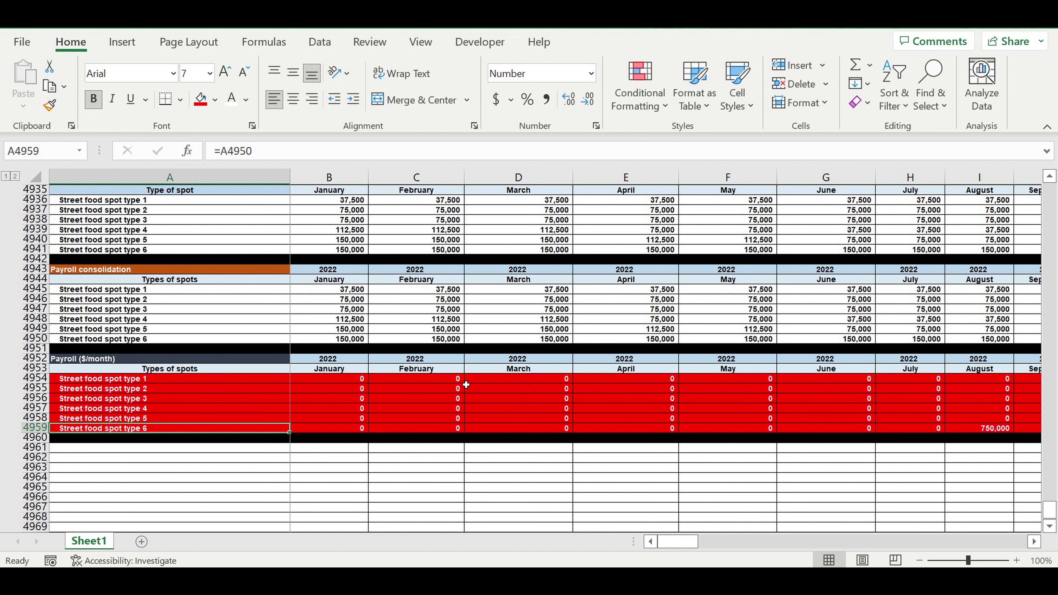
- Set all street food spot types in B16:B21 back to ON
{"action": "left_click_drag", "start_coordinate": [1049, 509], "coordinate": [1025, 47]}
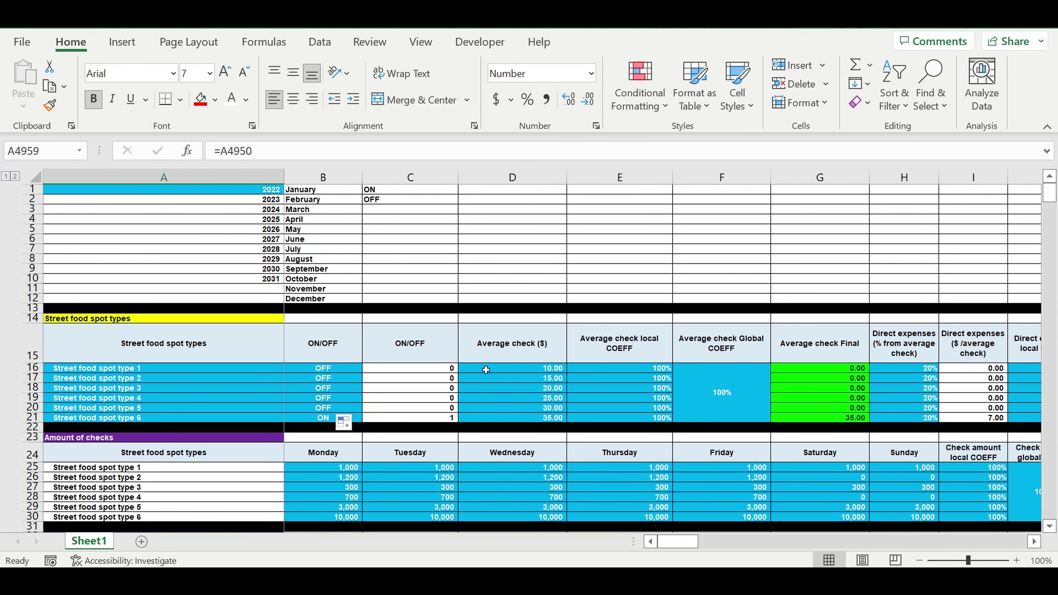
{"action": "left_click", "coordinate": [328, 418]}
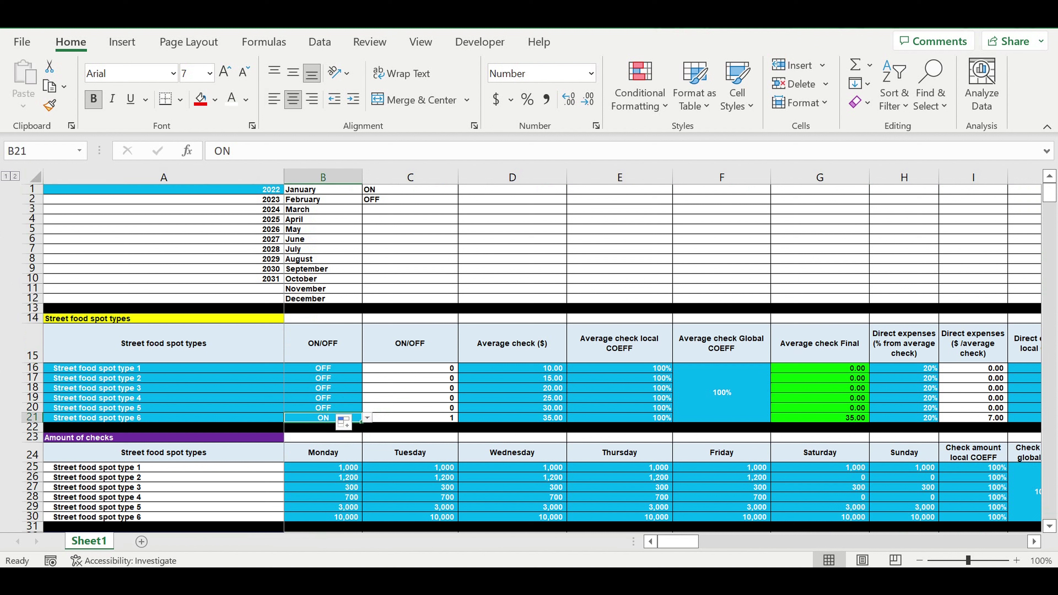
{"action": "mouse_move", "coordinate": [358, 417]}
{"action": "left_mouse_down"}
{"action": "mouse_move", "coordinate": [325, 368]}
{"action": "mouse_move", "coordinate": [448, 366]}
{"action": "left_mouse_up"}
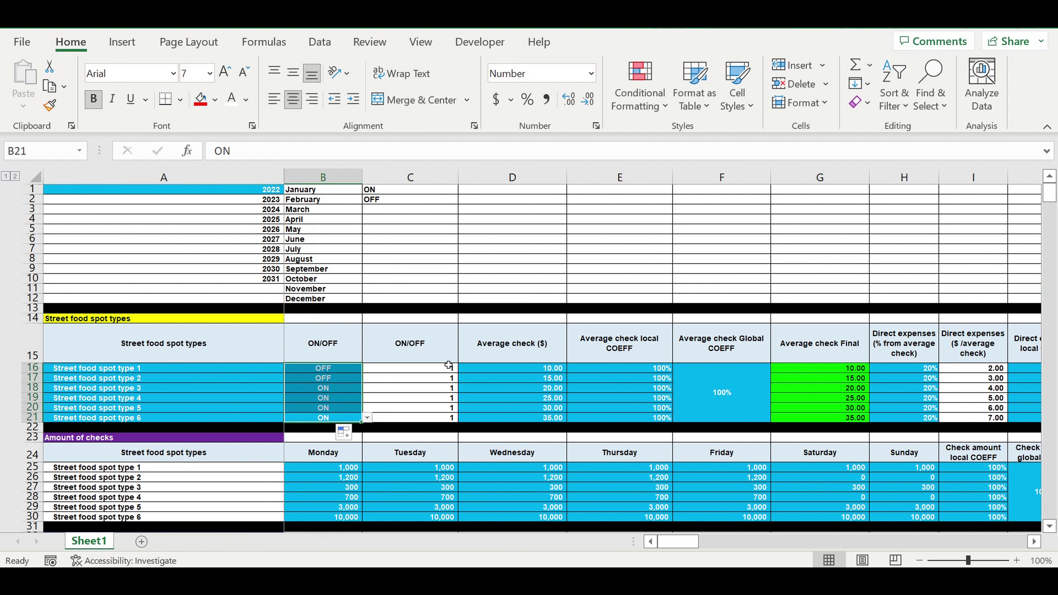
{"action": "left_click", "coordinate": [403, 401]}
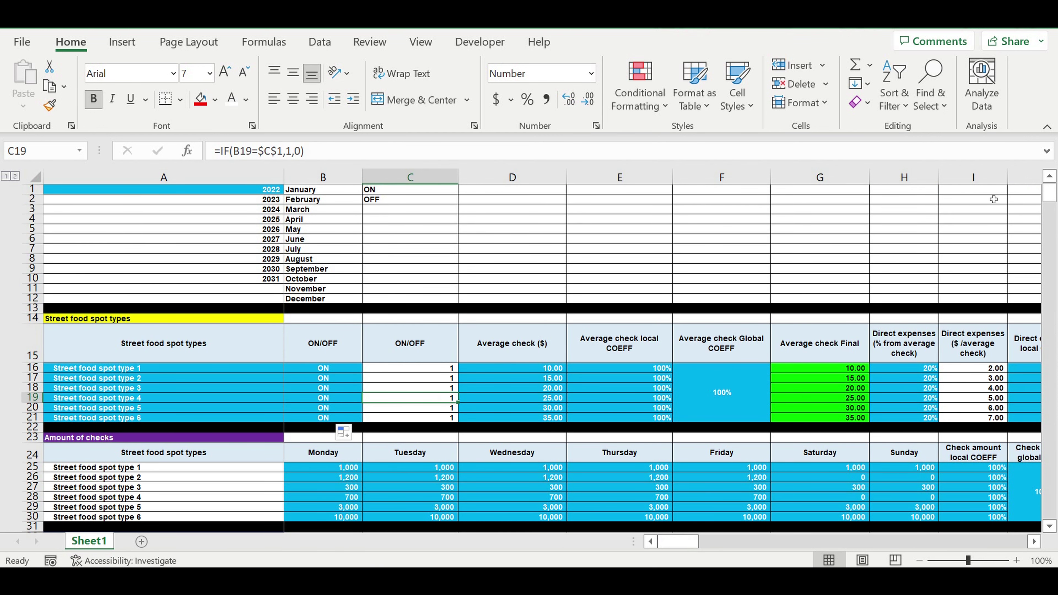
- Review the 2022 Payroll ($/month) rows with every spot type on, including the July formula for type 1
{"action": "left_click_drag", "start_coordinate": [1044, 186], "coordinate": [1049, 509]}
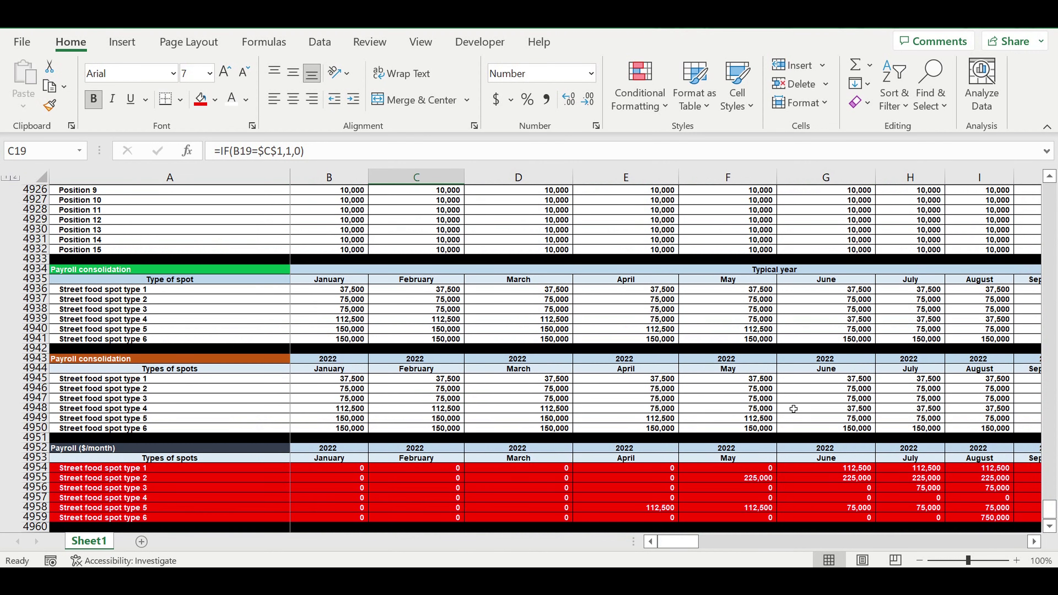
{"action": "scroll", "coordinate": [708, 367], "scroll_direction": "down", "scroll_amount": 4}
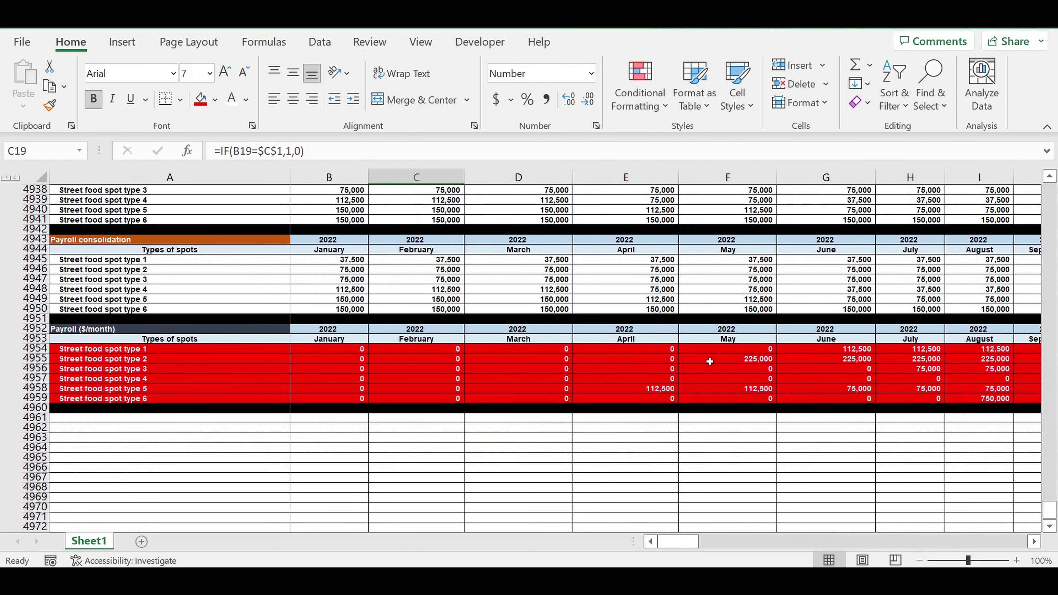
{"action": "left_click_drag", "start_coordinate": [678, 543], "coordinate": [690, 543]}
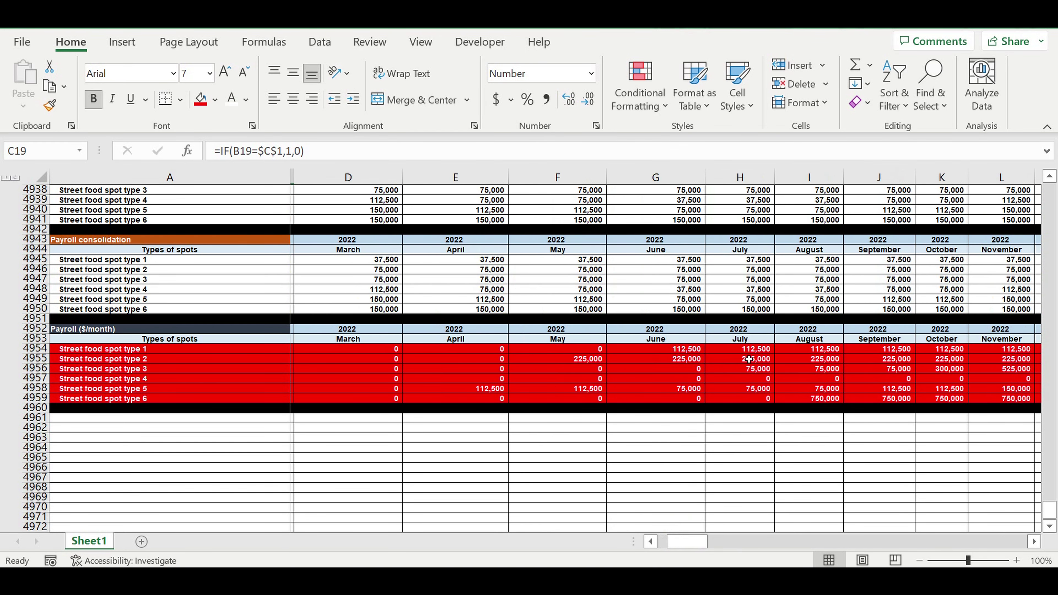
{"action": "left_click", "coordinate": [751, 350]}
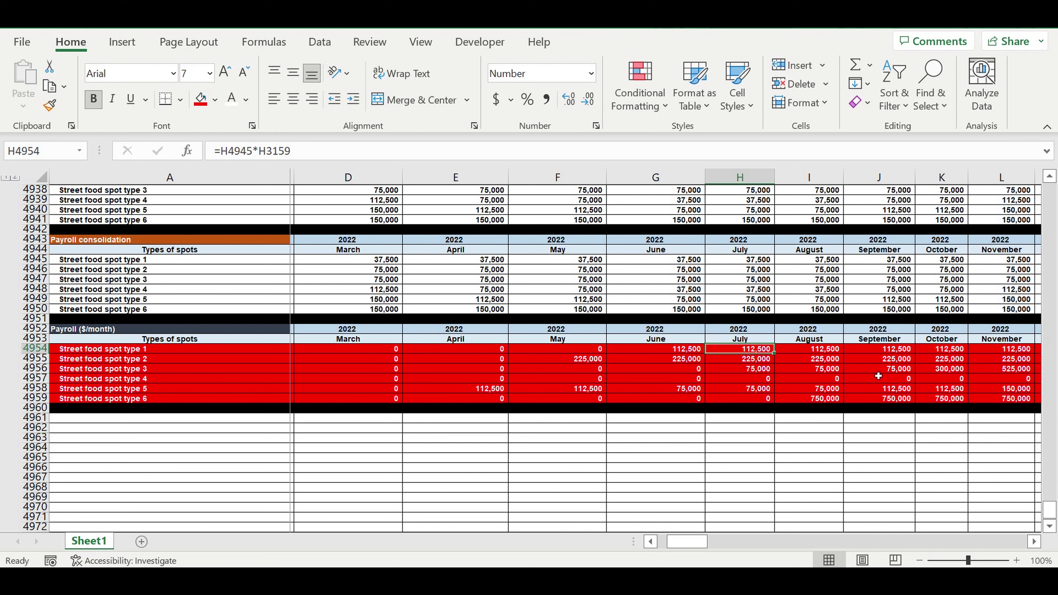
{"action": "left_click_drag", "start_coordinate": [686, 542], "coordinate": [649, 549]}
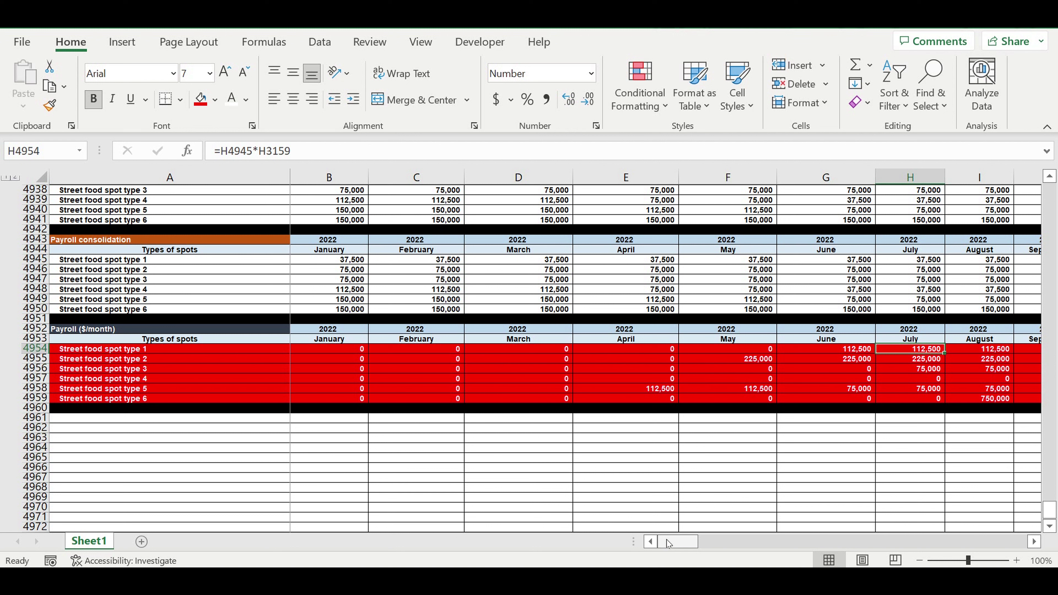
{"action": "left_click", "coordinate": [405, 471]}
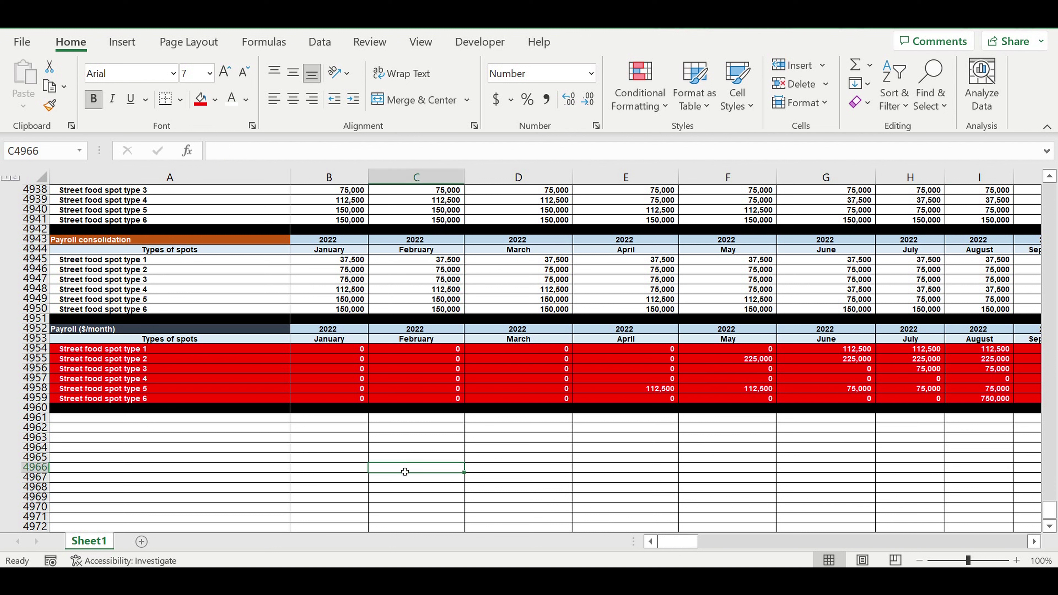